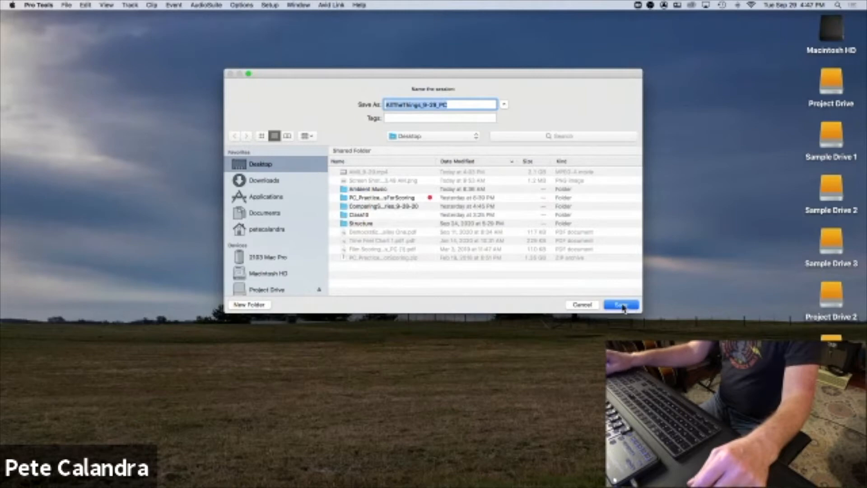
Save the session to the Desktop as AllTheThings_9-29_PC and switch the Click 1 track's click plug-in to the UREI click preset
click(621, 306)
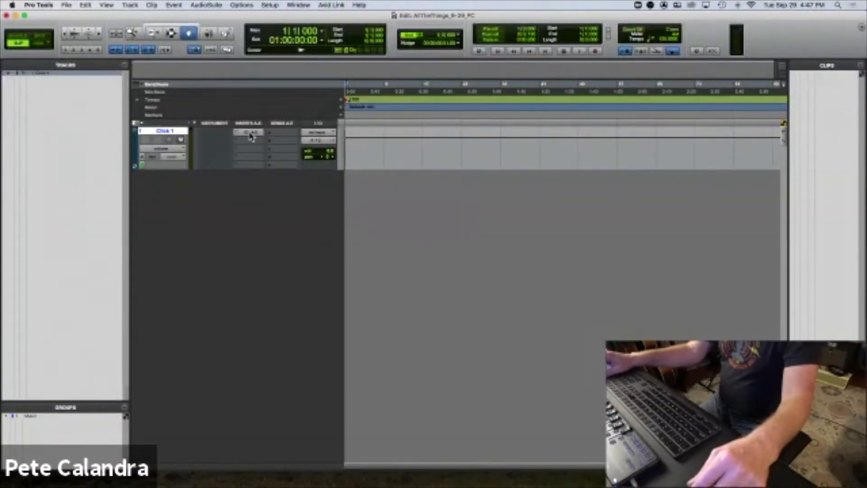
click(249, 134)
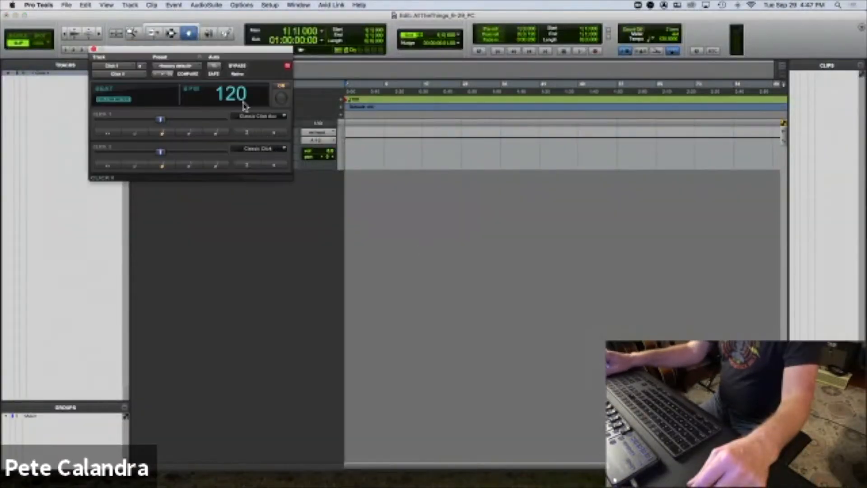
click(182, 67)
click(183, 52)
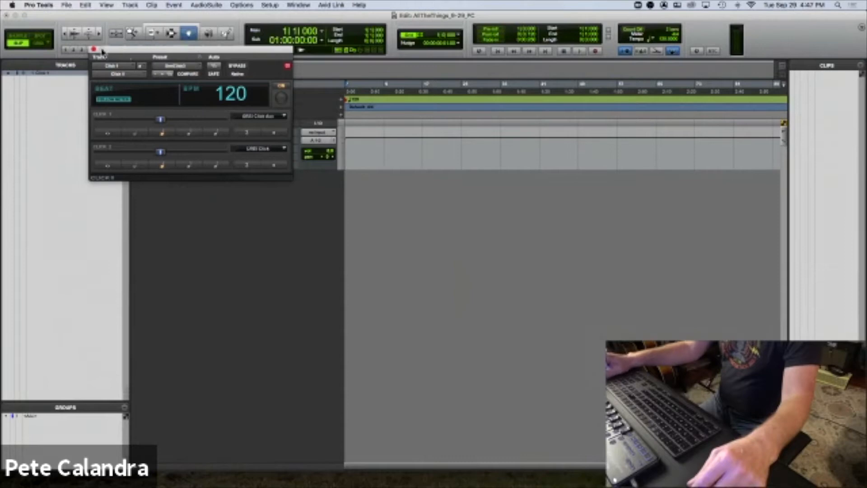
click(93, 50)
double_click(168, 131)
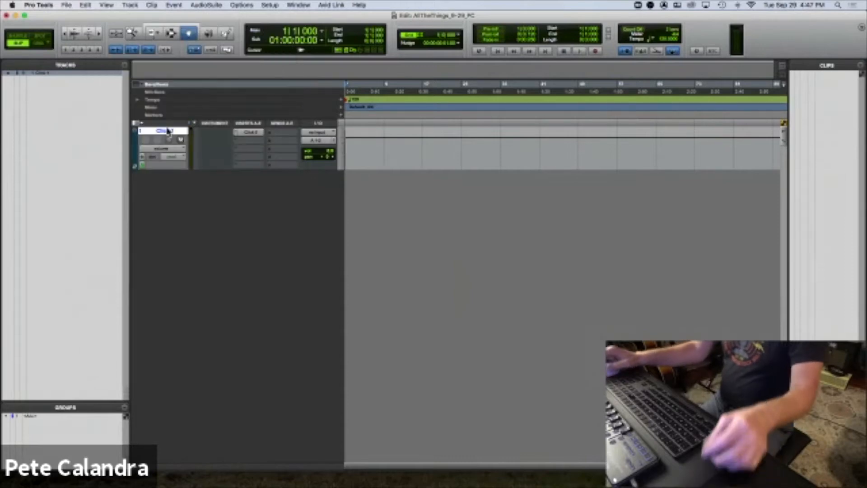
Create four new stereo instrument tracks below the click track
key(super+shift+n)
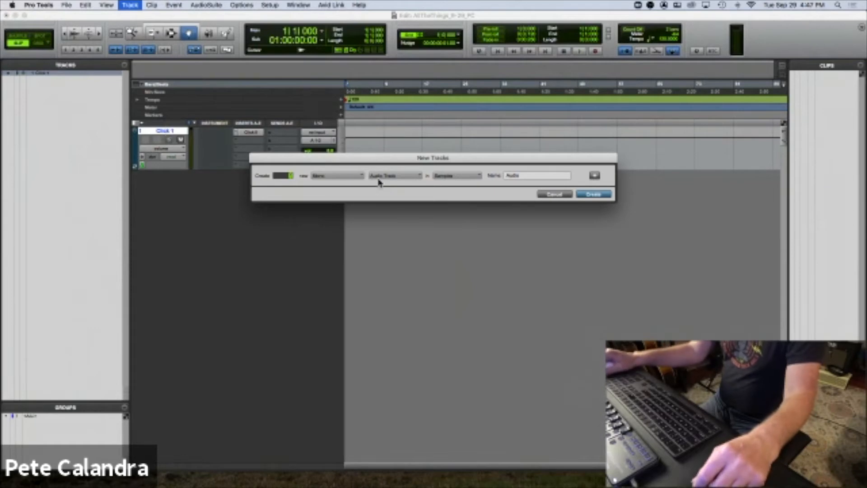
click(347, 177)
click(348, 187)
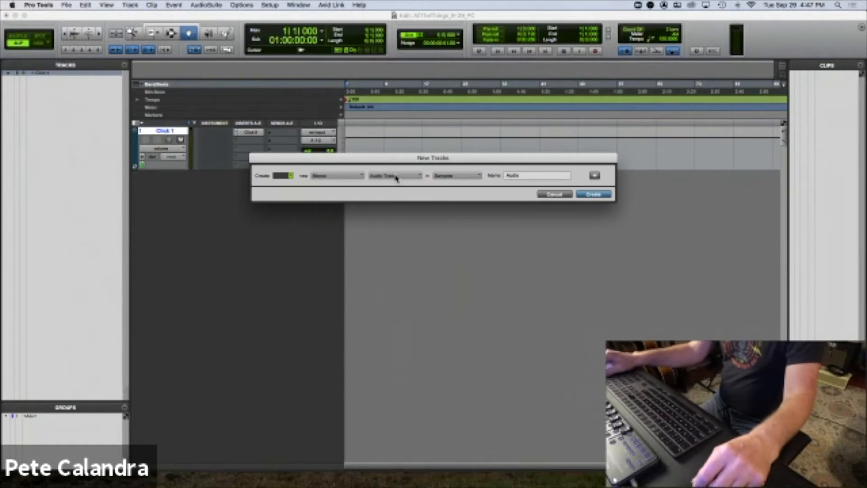
click(396, 177)
click(404, 222)
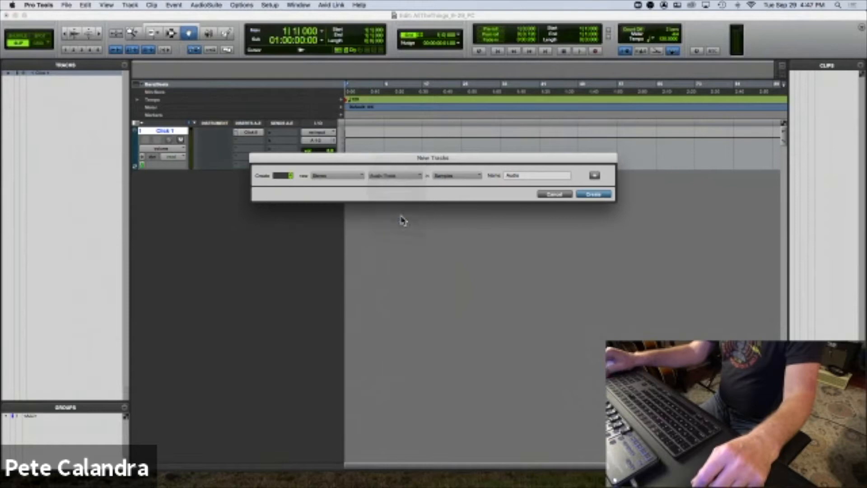
click(593, 195)
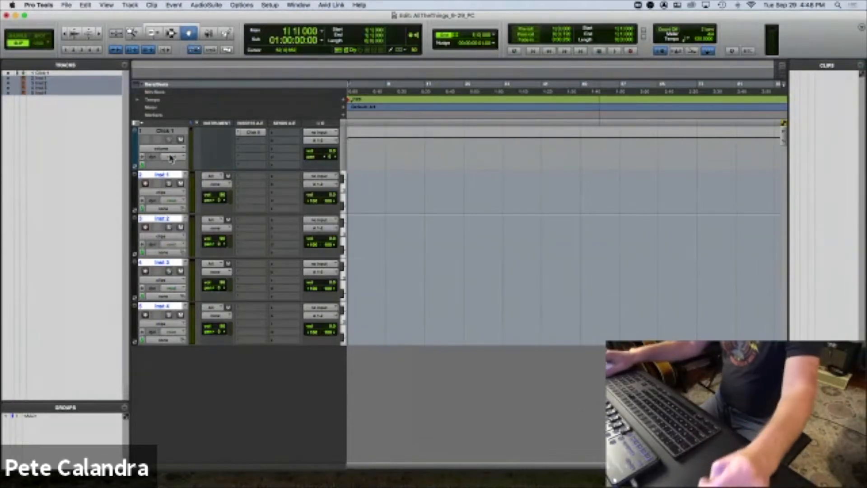
Insert the stereo multichannel Mini Grand instrument on the Inst 1 track and close its plug-in window
click(244, 177)
mouse_move(255, 177)
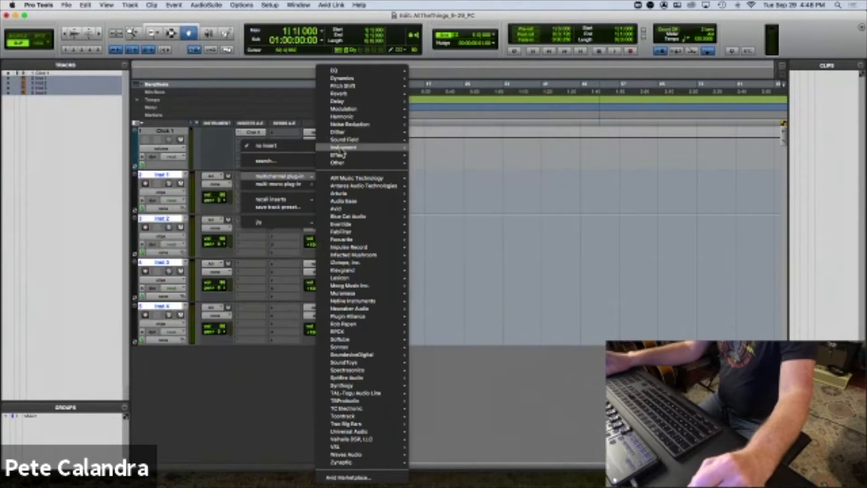
mouse_move(341, 148)
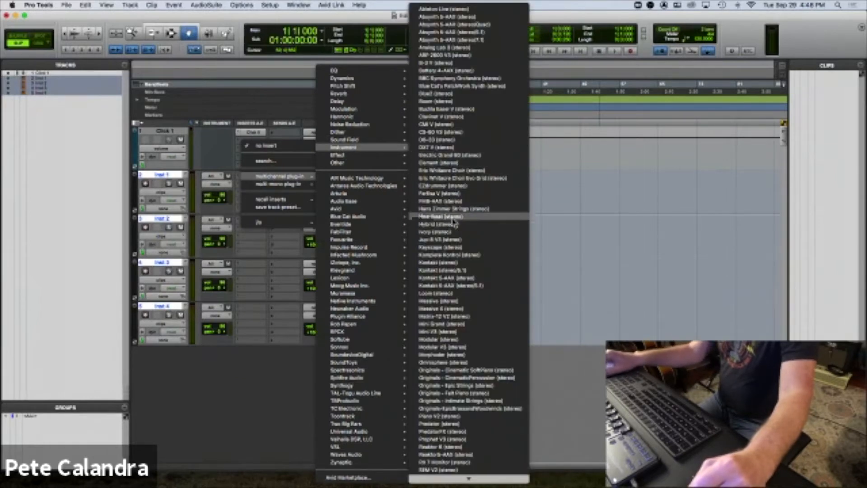
click(454, 332)
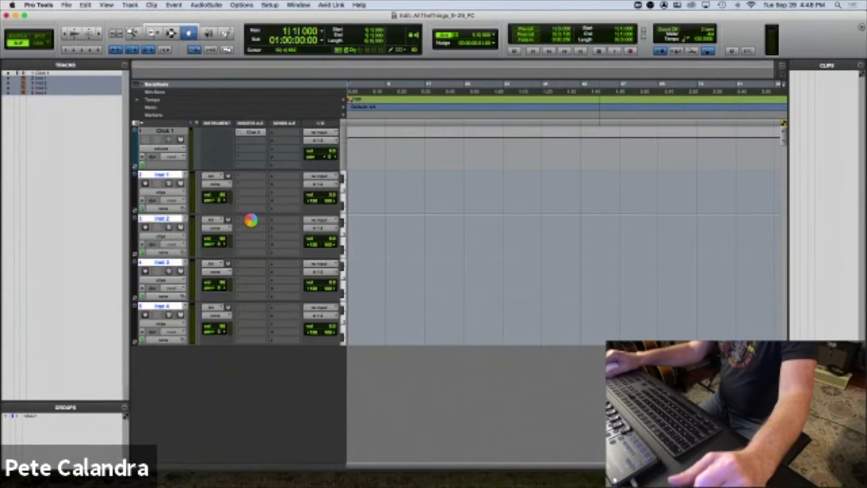
click(93, 49)
Insert the stereo Xpand!2 instrument on the Inst 2 track and close its plug-in window
click(249, 221)
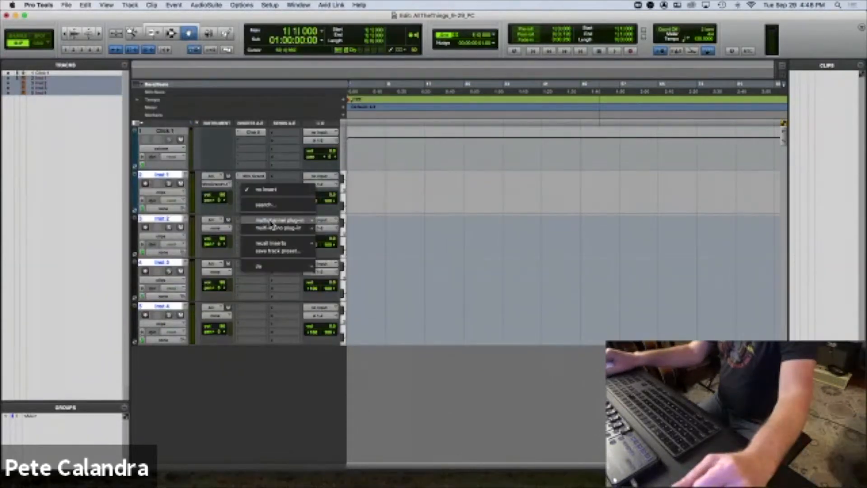
mouse_move(271, 224)
mouse_move(342, 186)
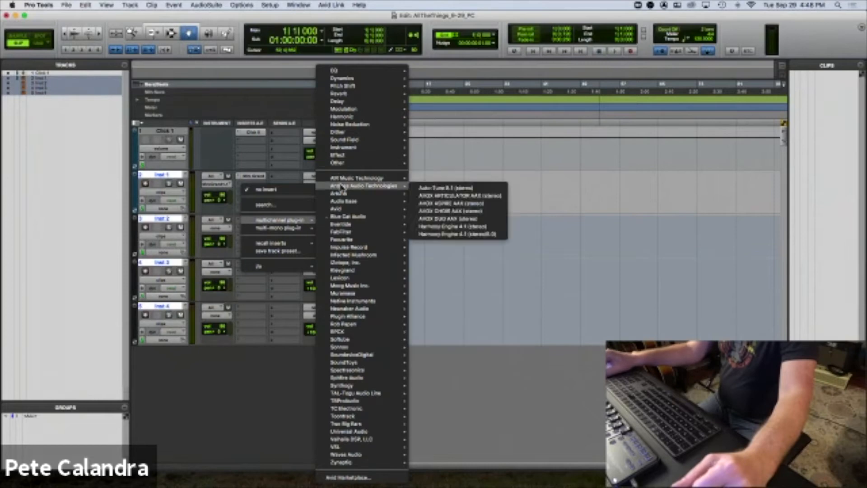
click(438, 478)
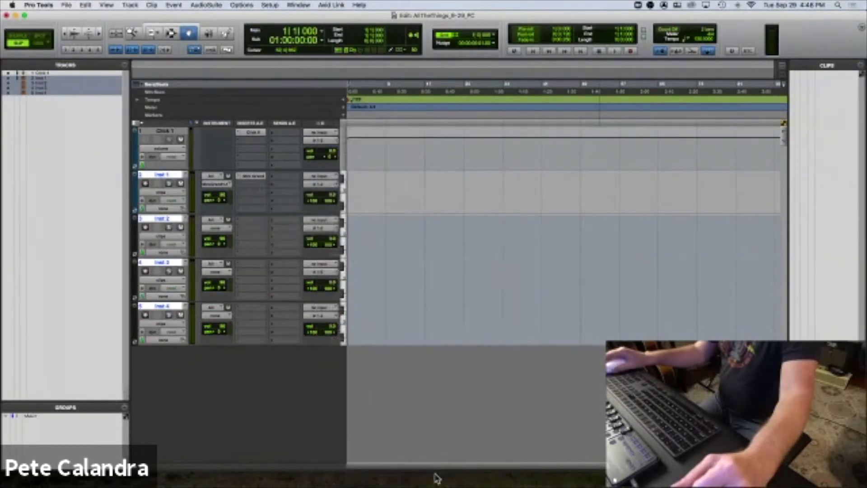
click(94, 49)
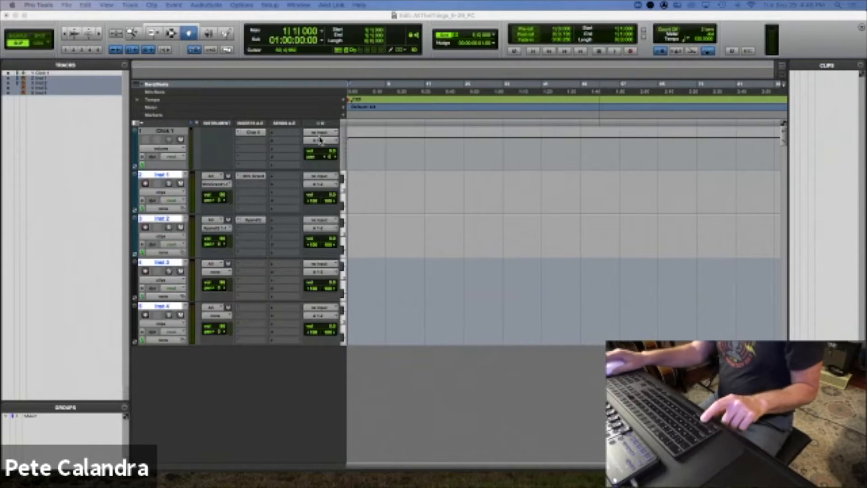
Copy the Xpand!2 insert from Inst 2 to the Inst 3 and Inst 4 tracks
click(254, 221)
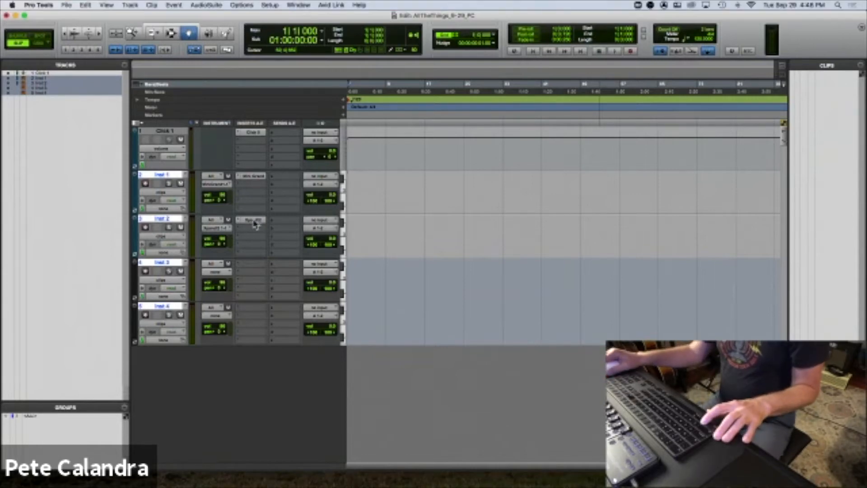
click(254, 221)
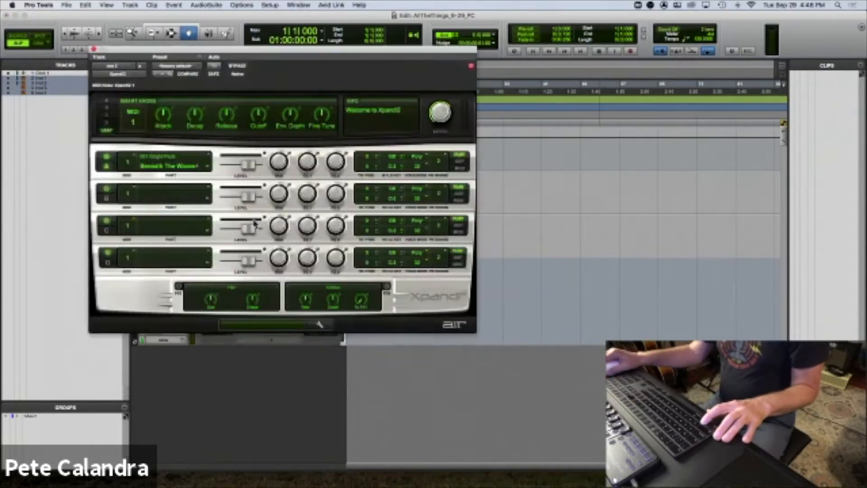
click(94, 49)
drag(255, 226, 254, 309)
mouse_move(325, 474)
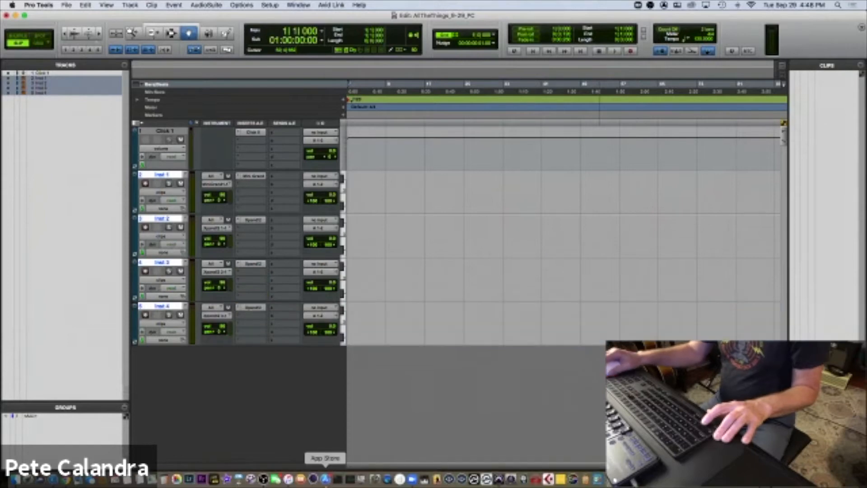
click(412, 479)
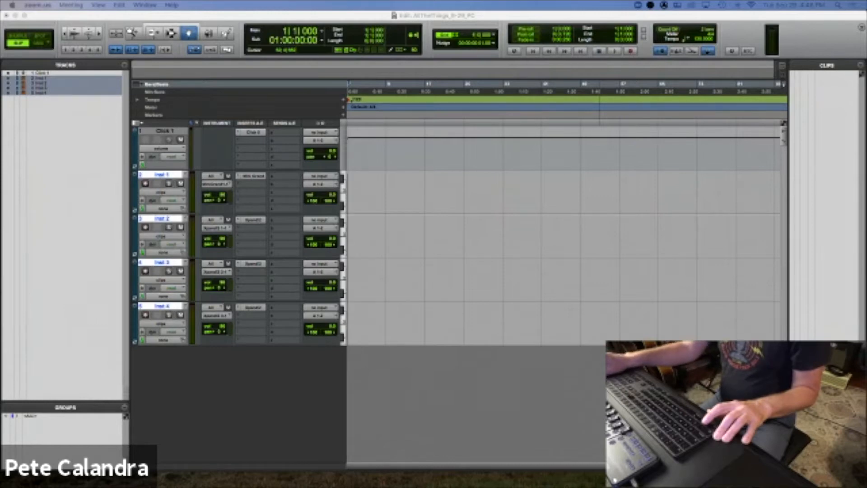
Rename the Inst 1 track Piano and the Inst 2 track Melody
click(161, 174)
double_click(161, 174)
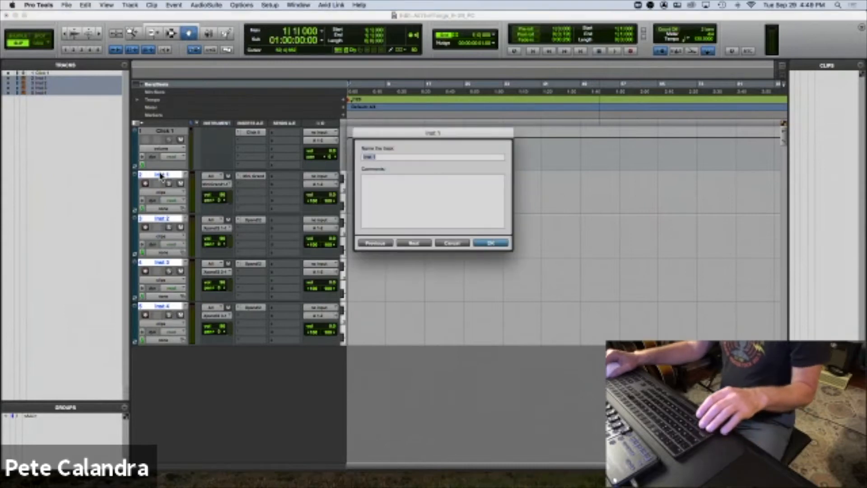
text(Piano)
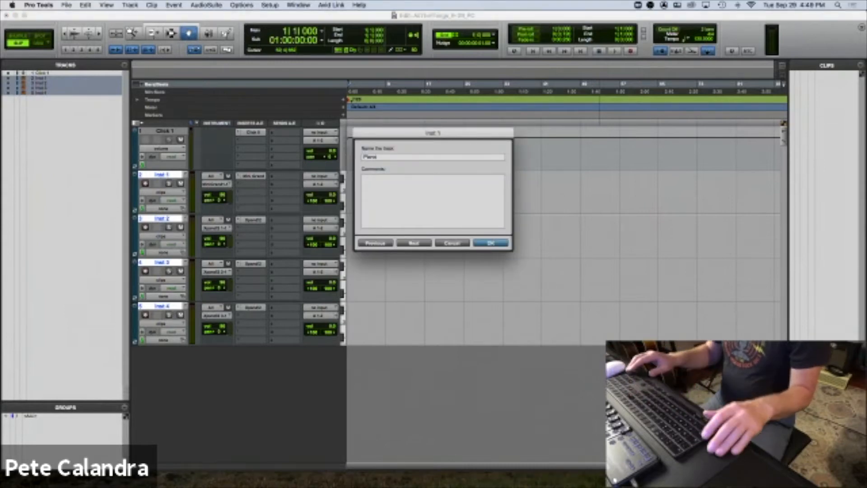
click(492, 243)
double_click(174, 223)
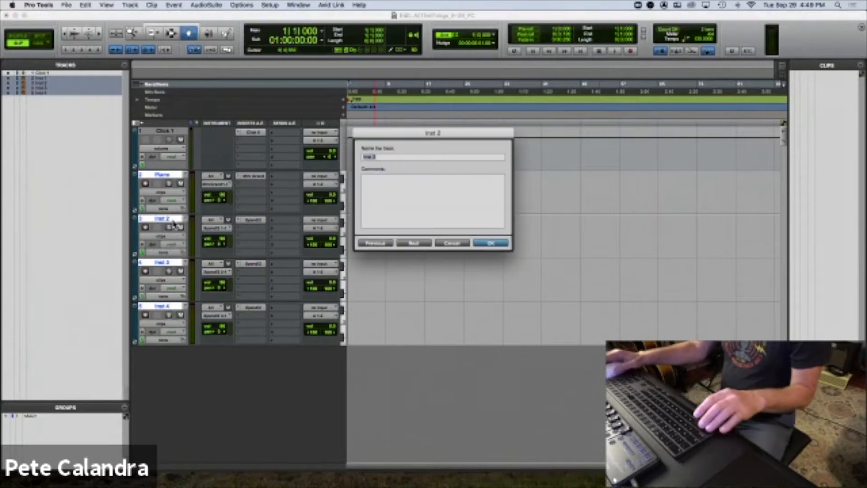
text(Strody)
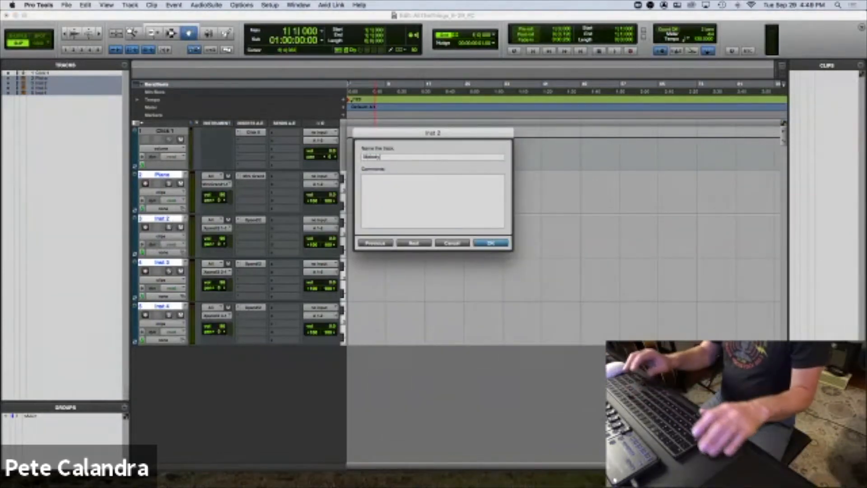
key(Return)
Rename the Inst 3 track Bass and the Inst 4 track Drums
double_click(169, 265)
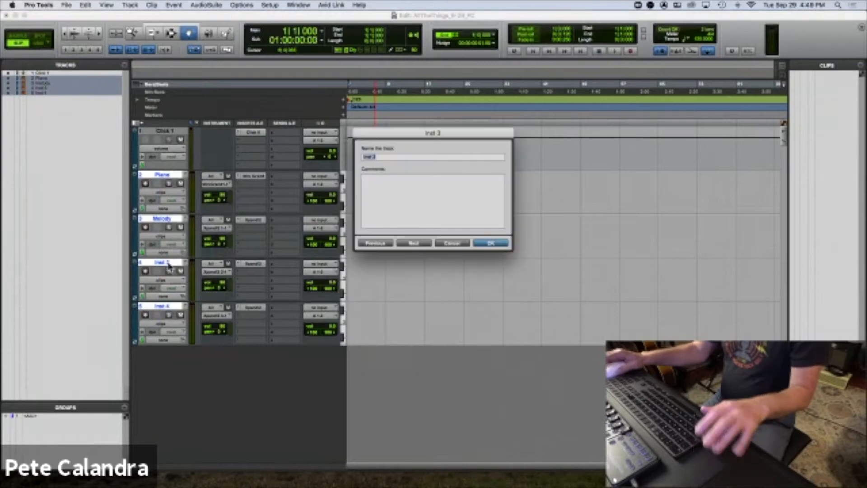
text(Strin)
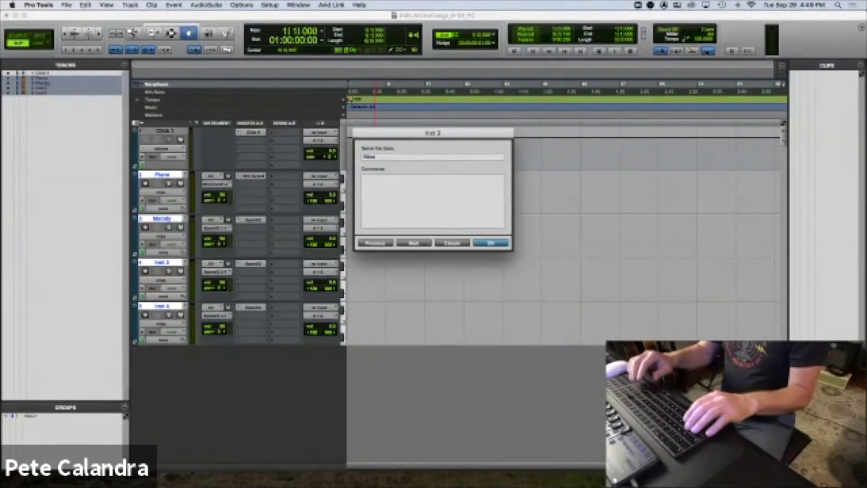
text(ss)
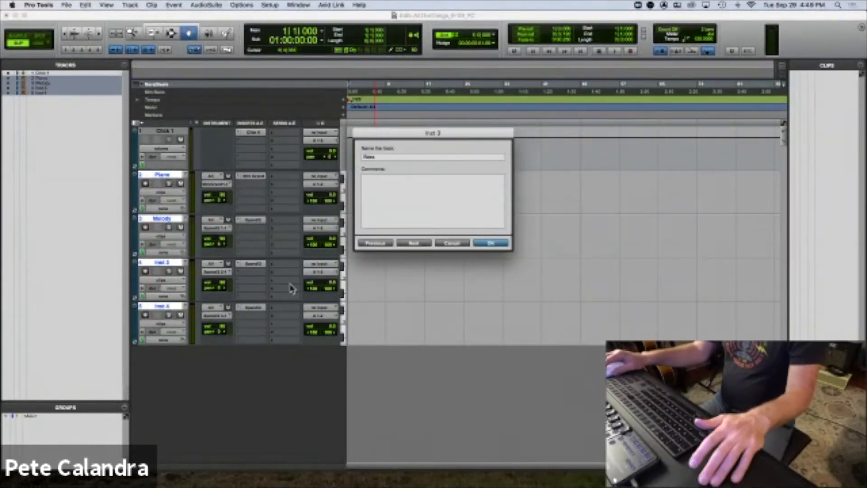
text(Drums)
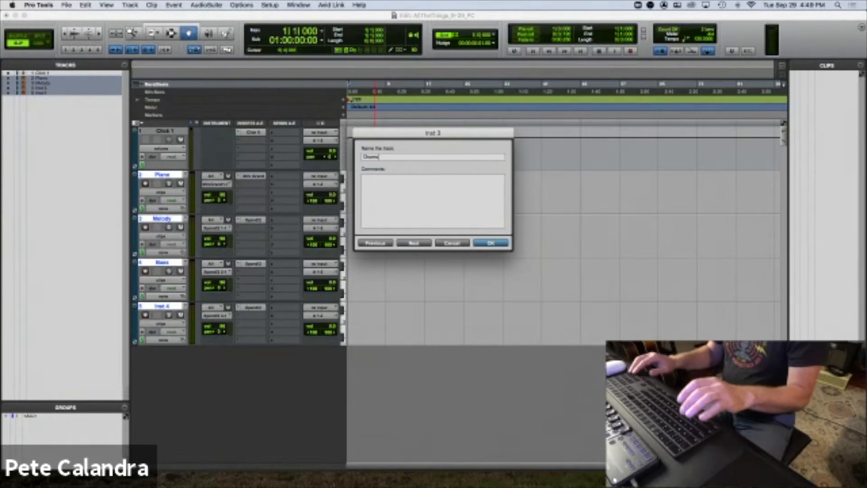
key(Return)
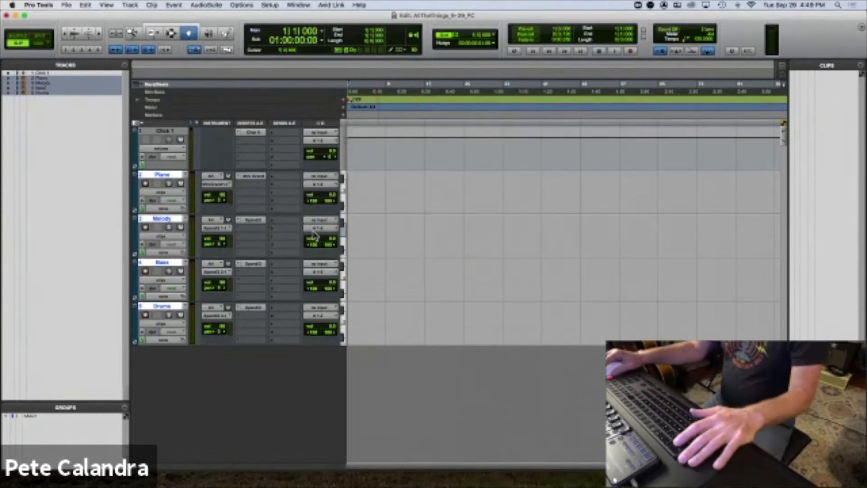
Deselect all tracks and move the Melody track above the Piano track
alt+click(167, 176)
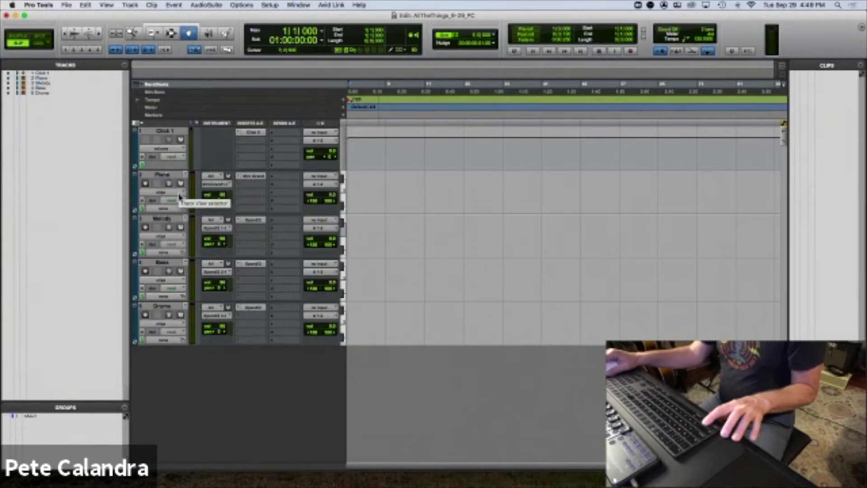
drag(162, 219, 166, 185)
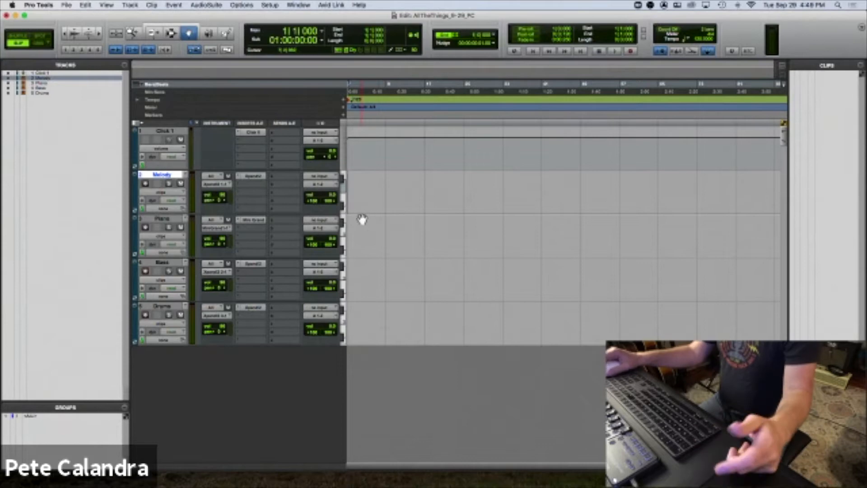
Hide the sub counter below the main counter and change the session's starting tempo at bar 1
click(344, 103)
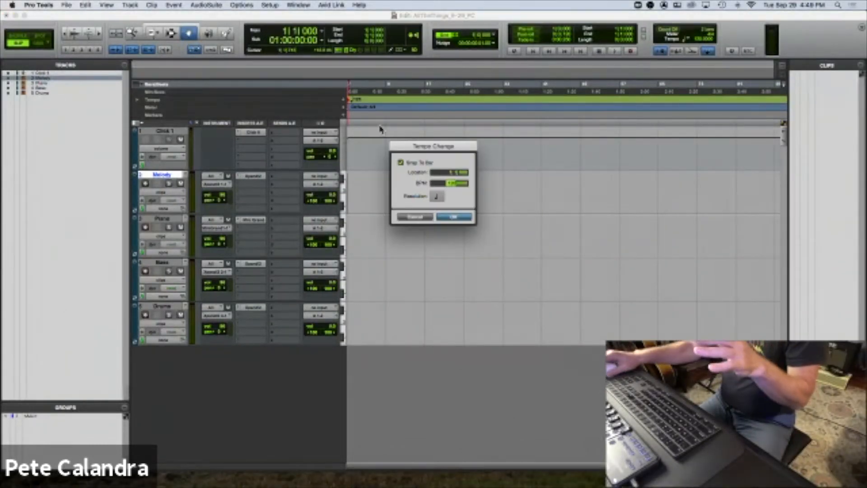
click(426, 217)
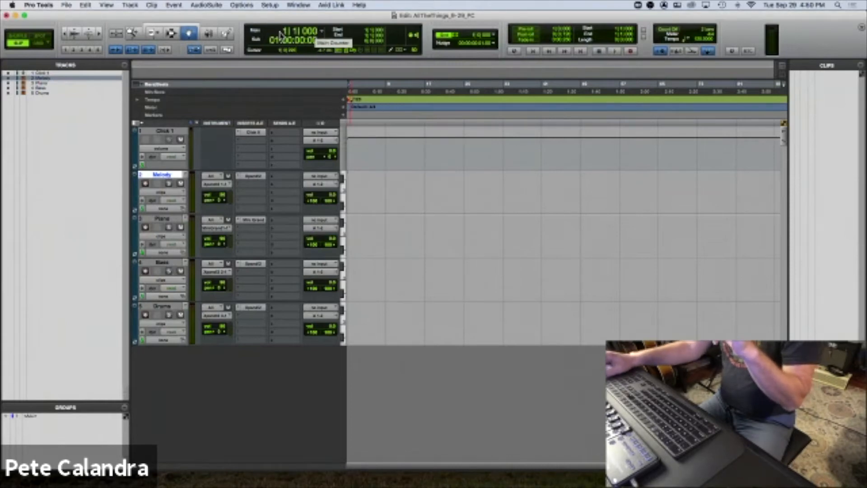
click(323, 31)
click(348, 77)
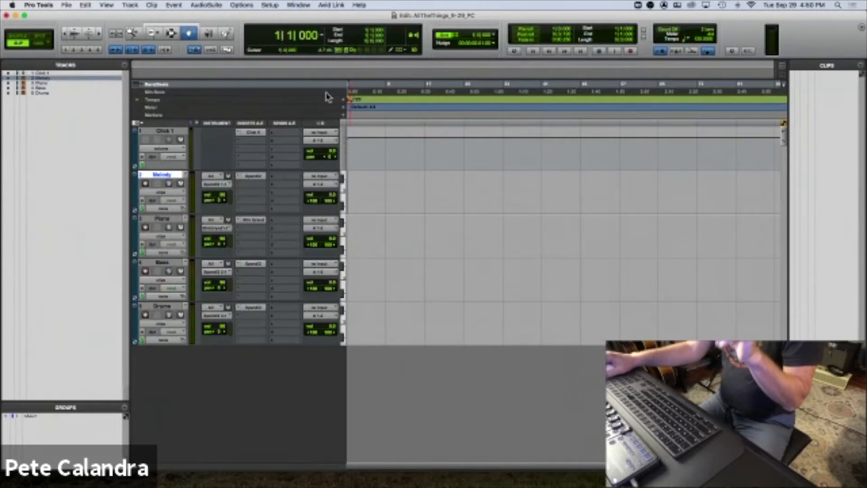
click(343, 101)
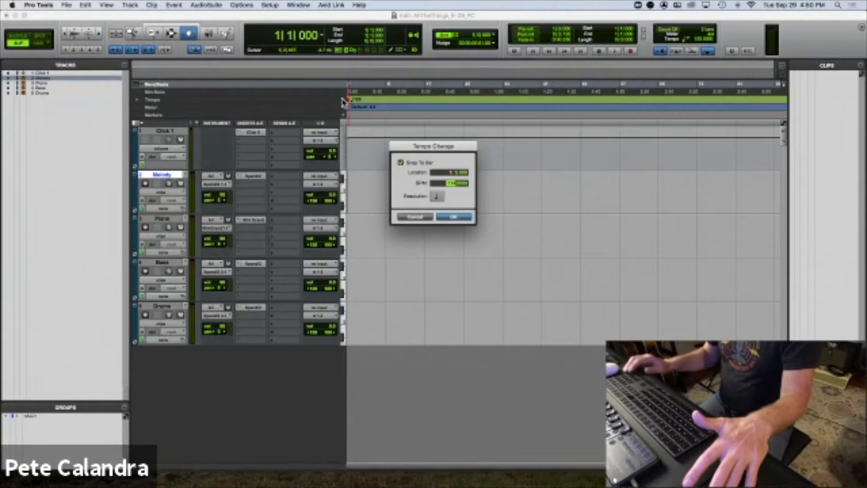
key(Return)
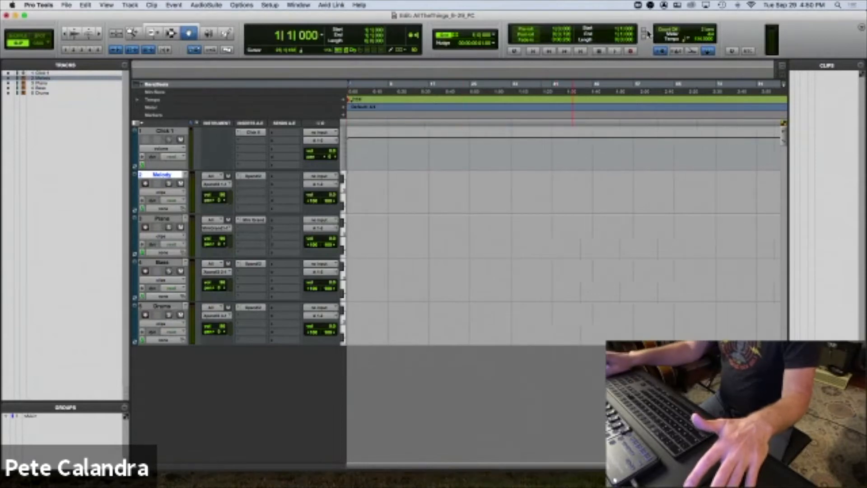
Set the countoff to 1 bar in the Click/Countoff Options, keeping click and countoff active only during record
click(668, 29)
double_click(708, 33)
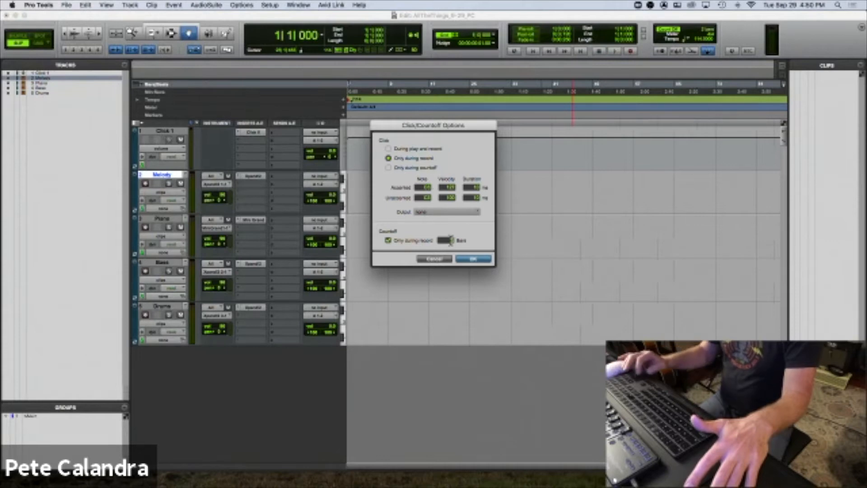
click(470, 261)
double_click(709, 32)
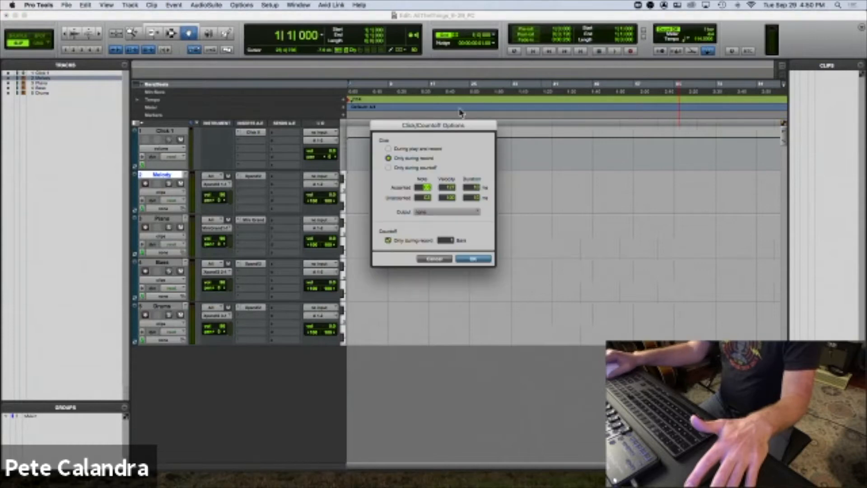
drag(458, 129, 458, 99)
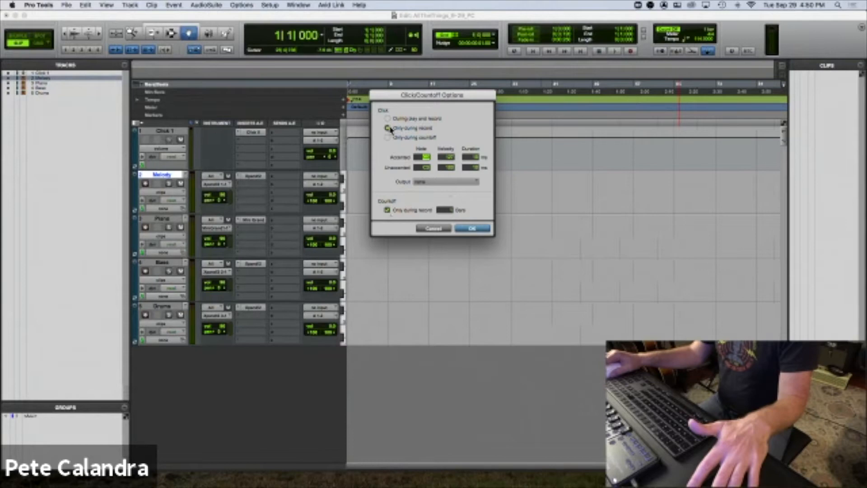
click(472, 229)
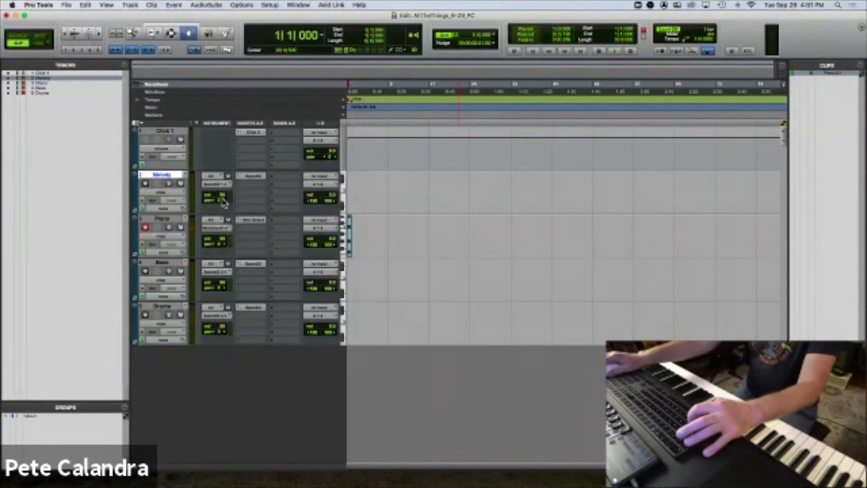
Undo the trial Piano recording and record a piano part of about eight bars from bar 1
key(super+z)
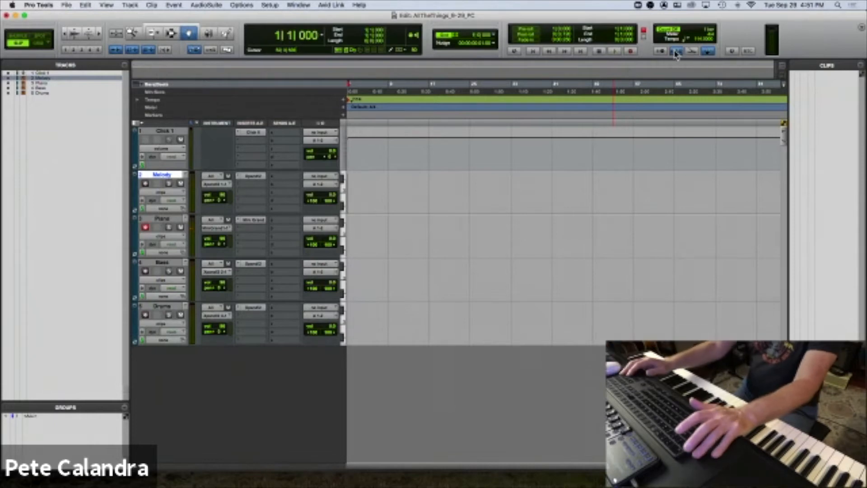
key(KP_3)
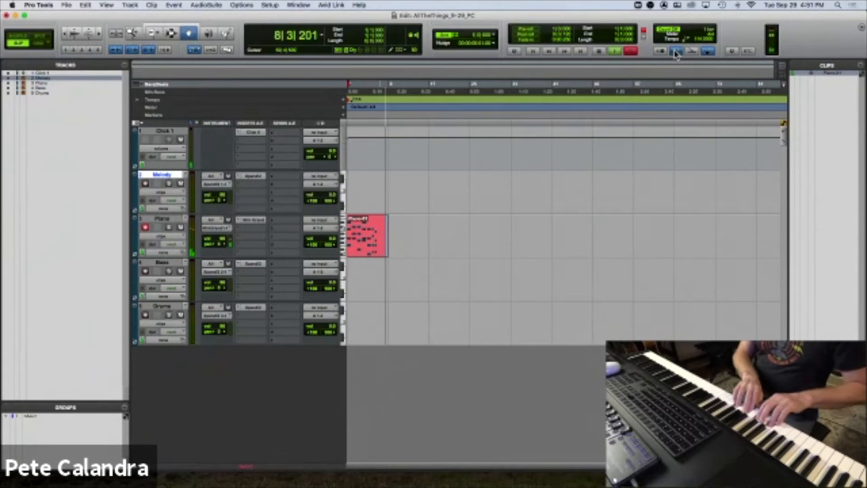
key(space)
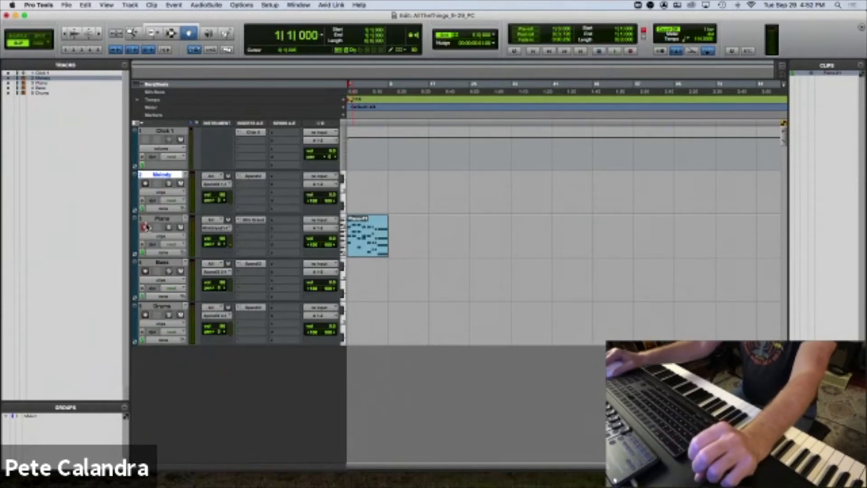
Open the Melody track's Xpand!2 instrument and move its window lower on the screen to make room for the preset list
click(252, 176)
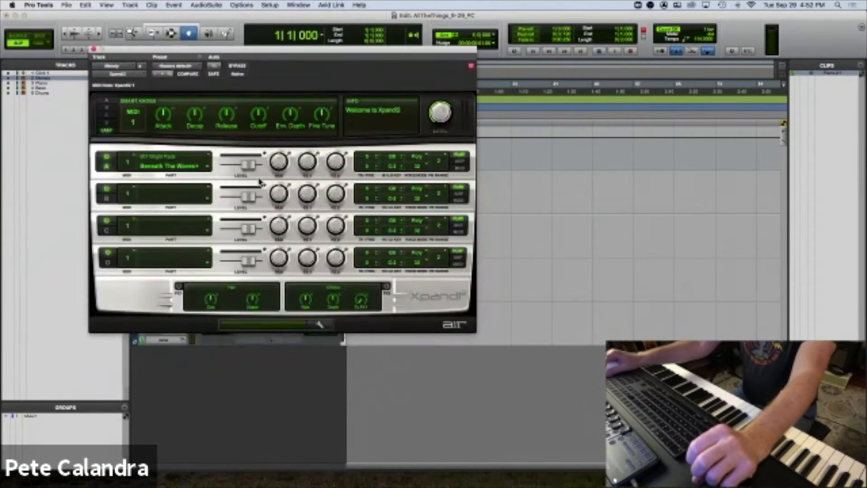
click(184, 68)
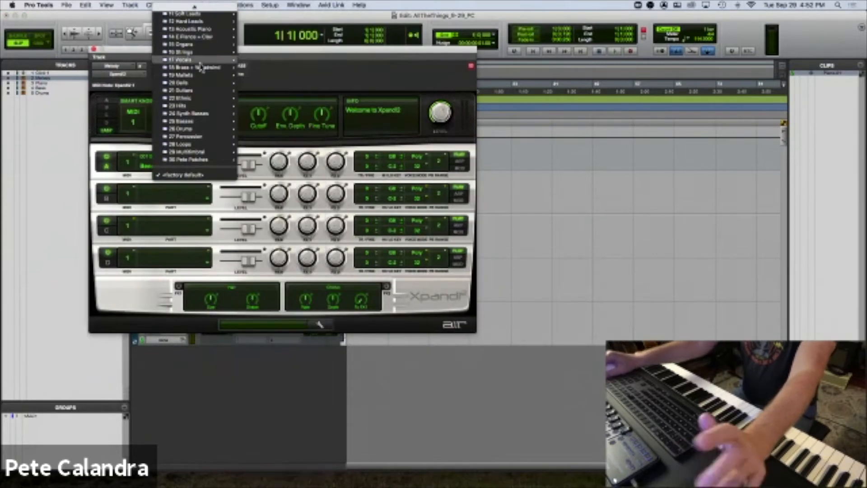
mouse_move(204, 70)
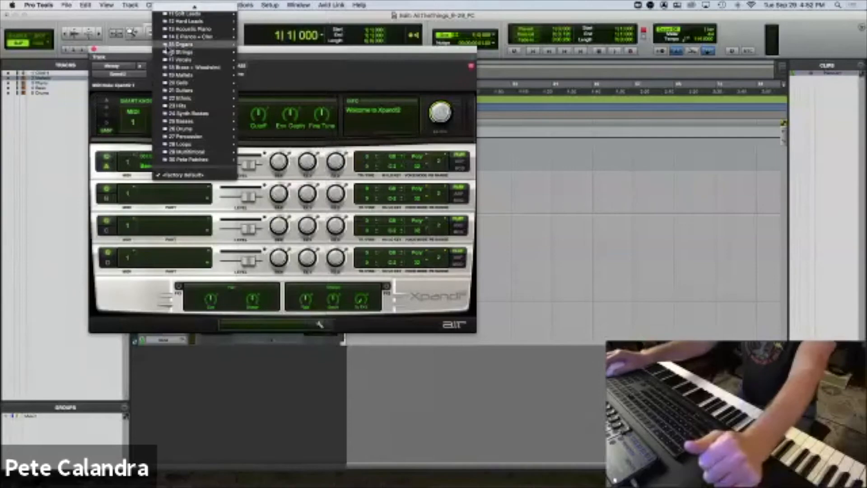
click(136, 49)
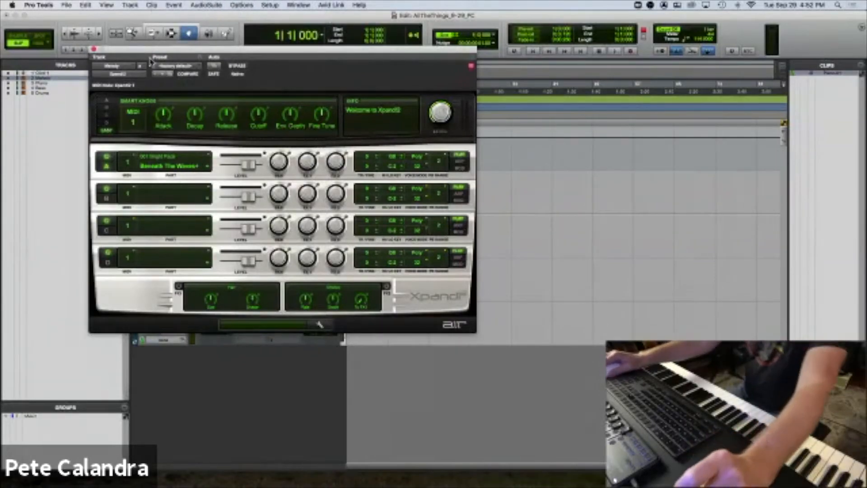
drag(137, 49, 335, 25)
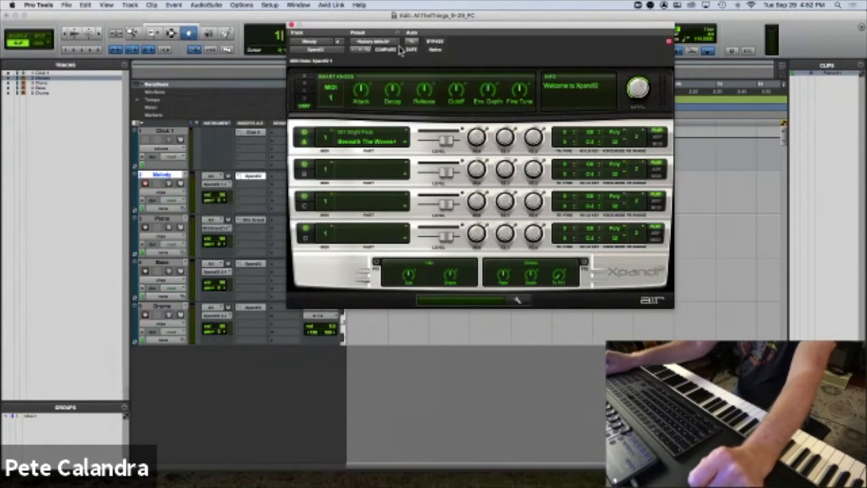
click(374, 44)
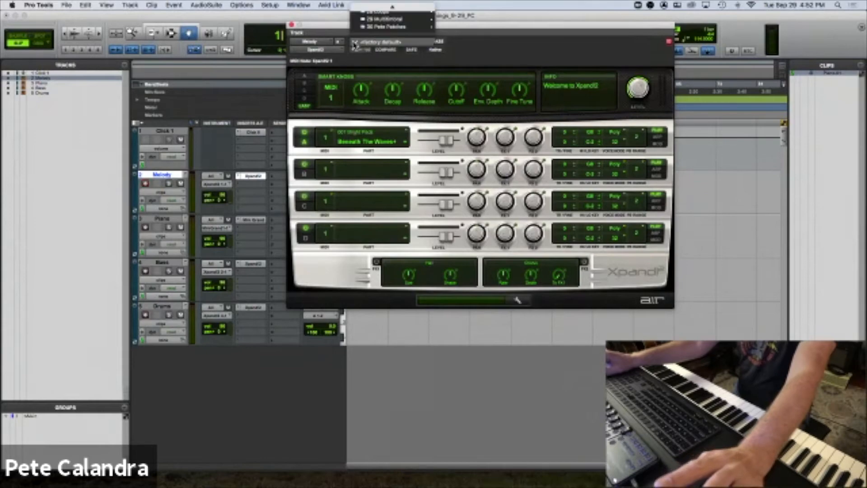
drag(324, 27, 254, 147)
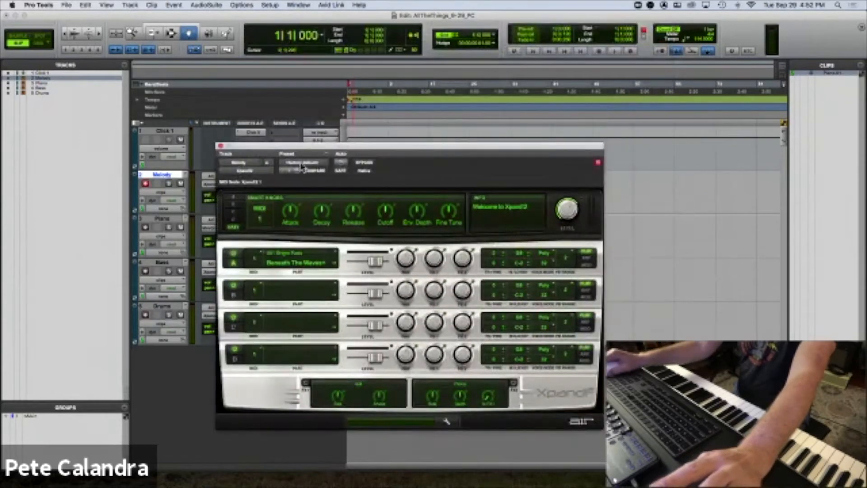
Load the Flute preset from the Brass + Woodwind category for the Melody track and close the instrument
click(302, 165)
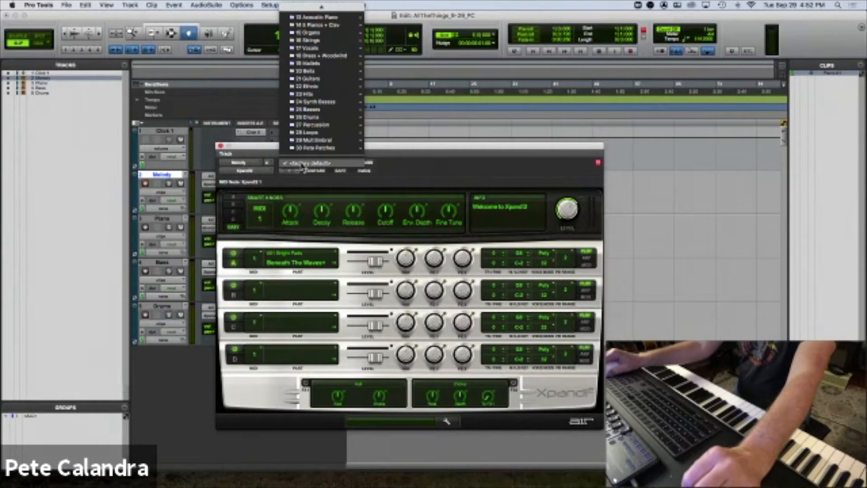
mouse_move(323, 7)
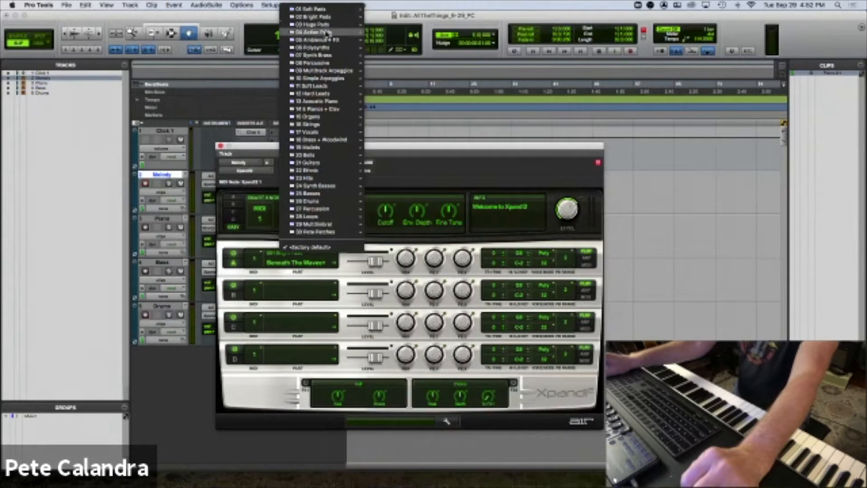
mouse_move(320, 142)
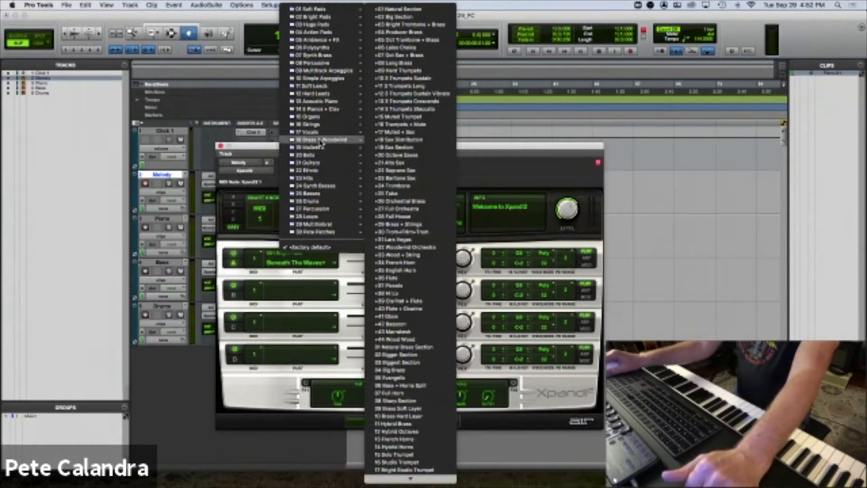
click(394, 280)
drag(260, 146, 381, 80)
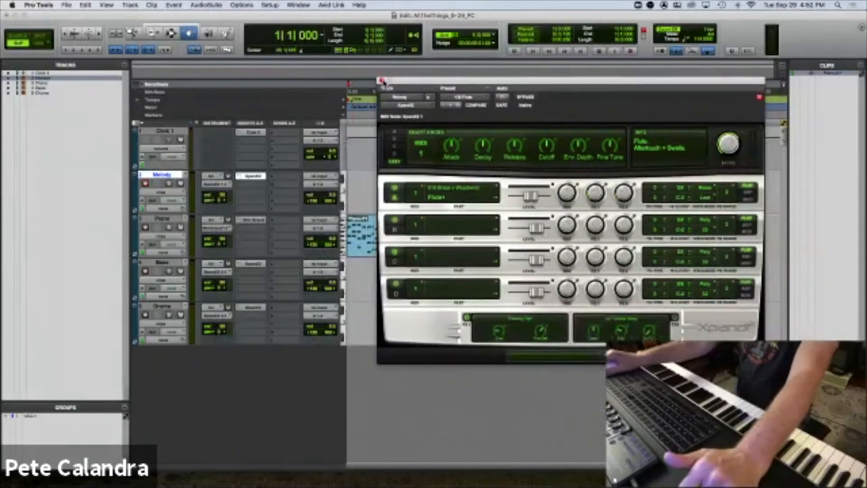
click(382, 80)
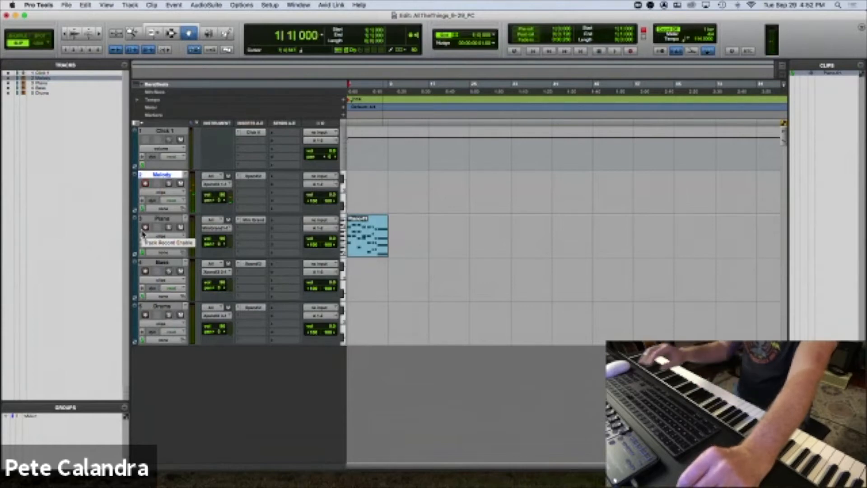
Record a flute melody of about eight bars on the Melody track and disarm the track
key(super+space)
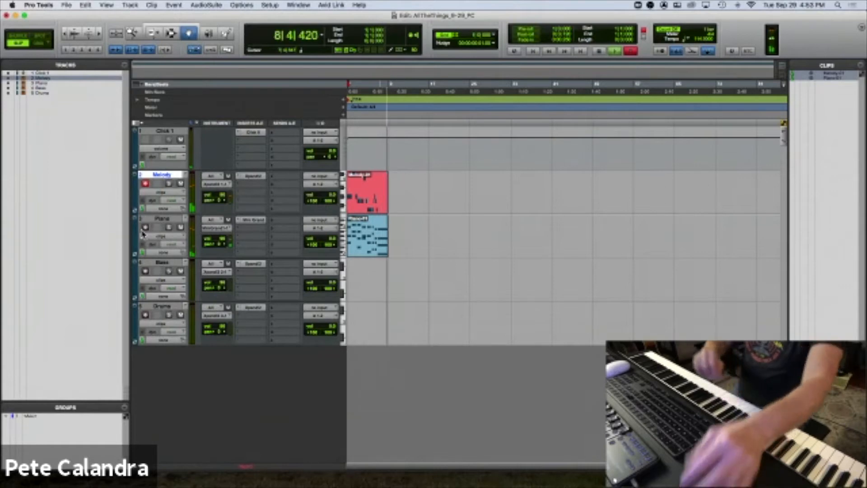
key(space)
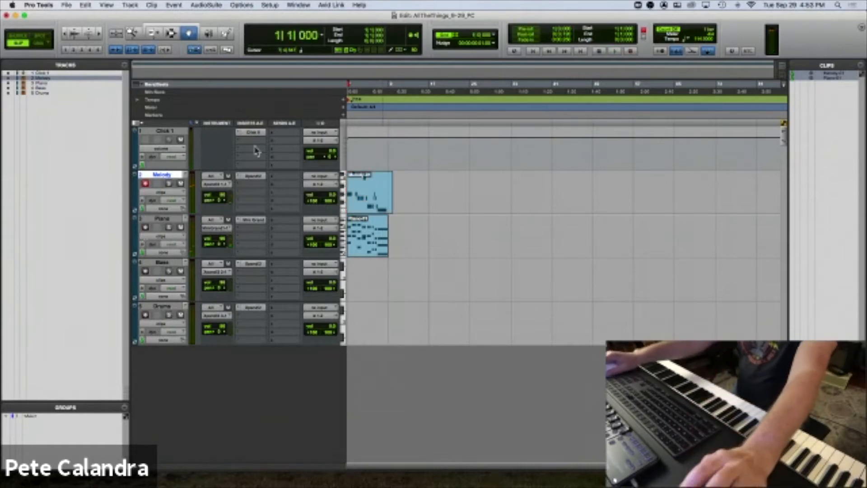
click(164, 263)
click(145, 184)
Load the Double Bass preset from the Basses category in the Bass track's Xpand!2 and arm the track for recording
click(252, 264)
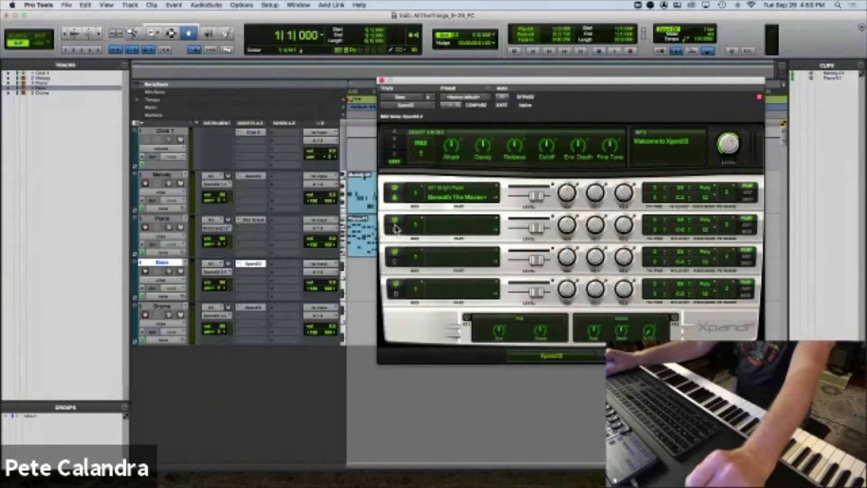
click(463, 97)
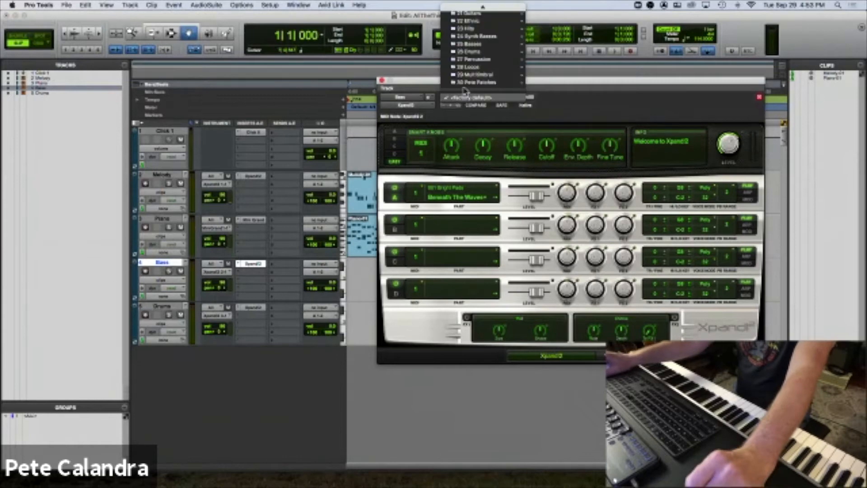
mouse_move(479, 43)
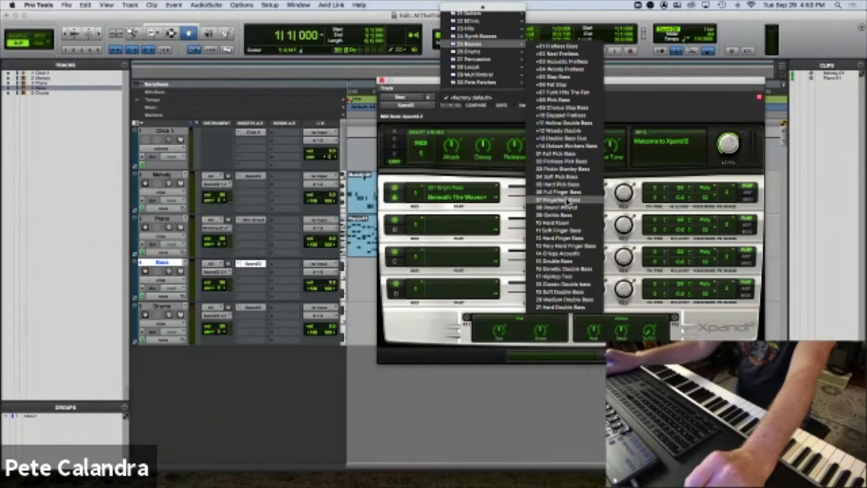
click(571, 263)
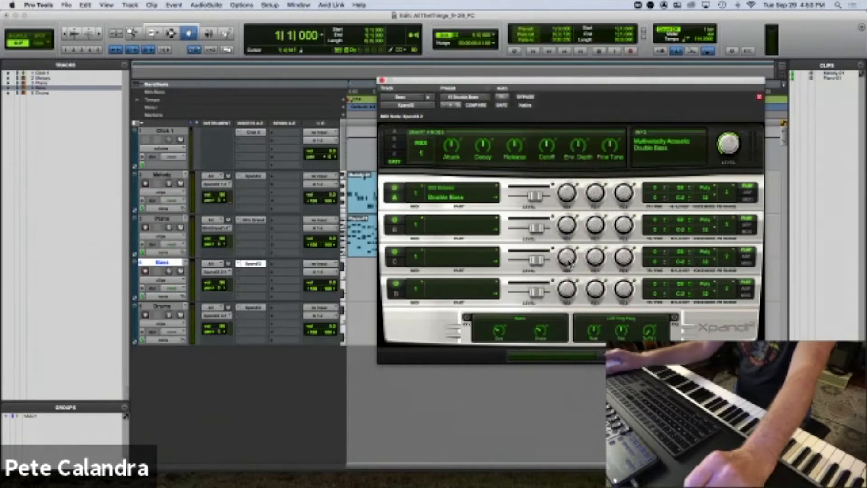
click(146, 272)
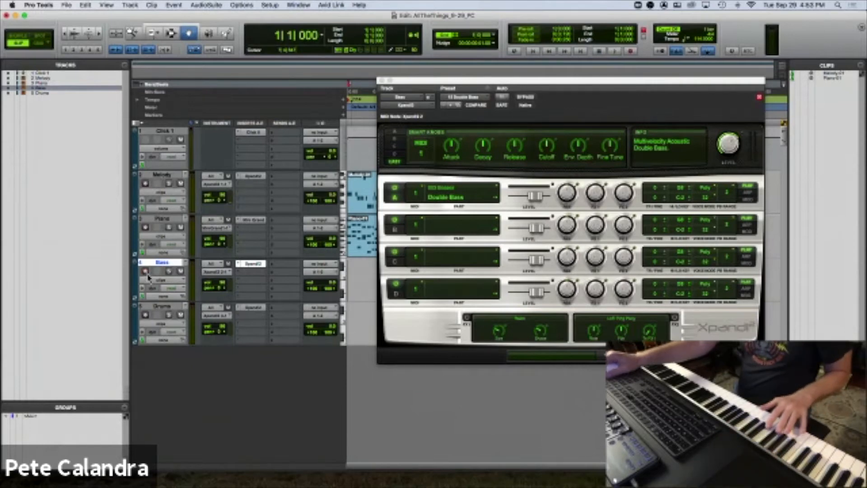
click(382, 80)
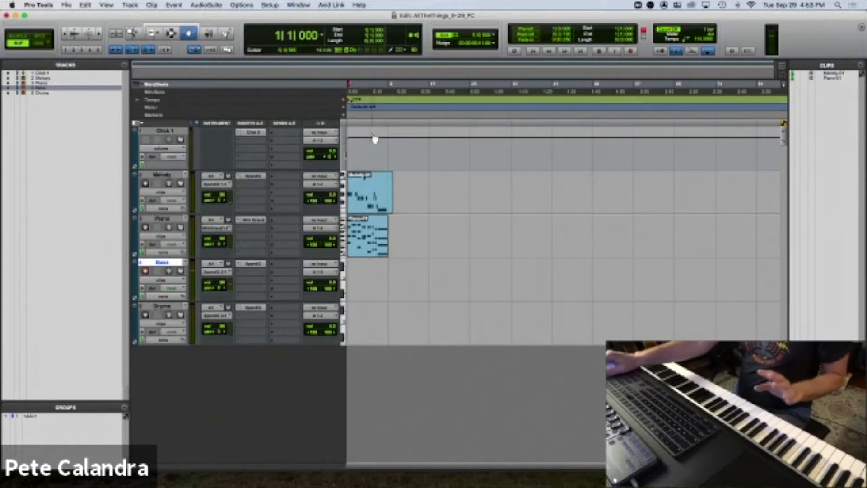
Record a bass part of about eight bars on the Bass track from bar 1
key(t)
key(t)
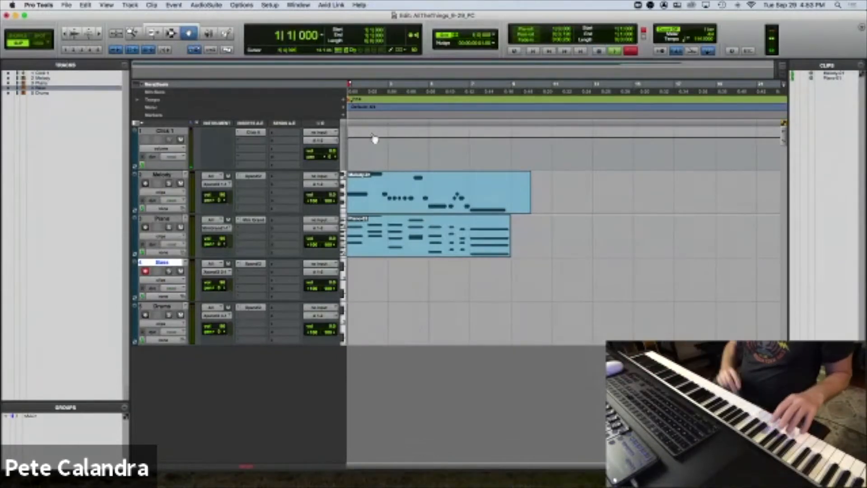
key(super+space)
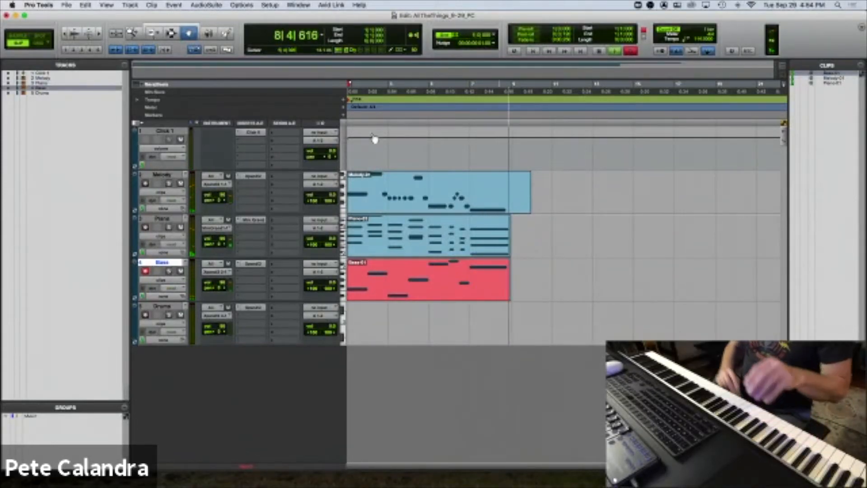
key(space)
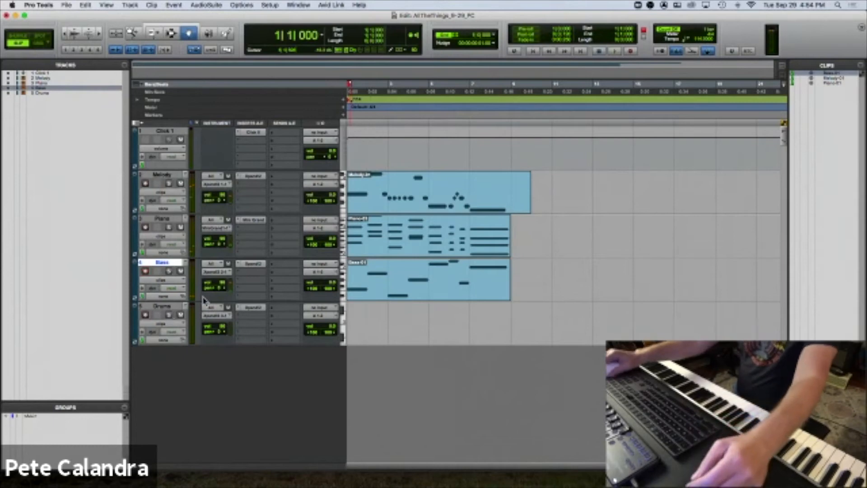
Load the +04 Warm Drums preset from the Drums category in the Drums track's Xpand!2, arm the track and close the instrument
click(186, 306)
click(251, 308)
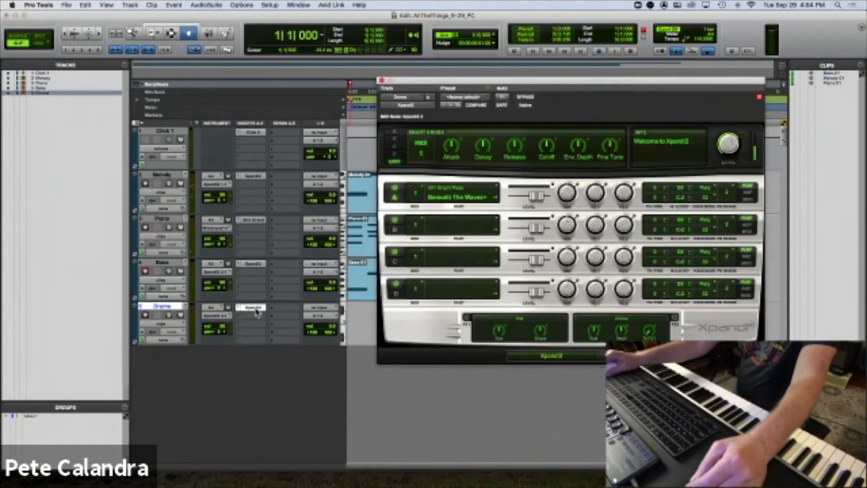
click(470, 97)
scroll(467, 83, up, 3)
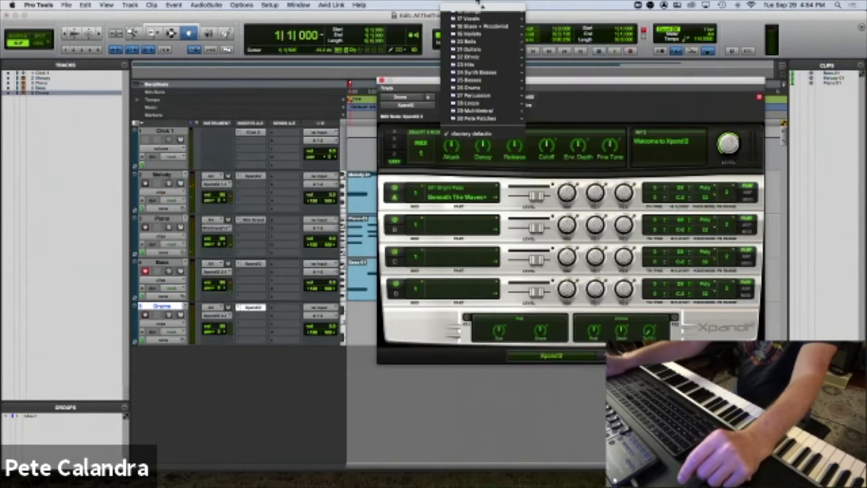
mouse_move(480, 105)
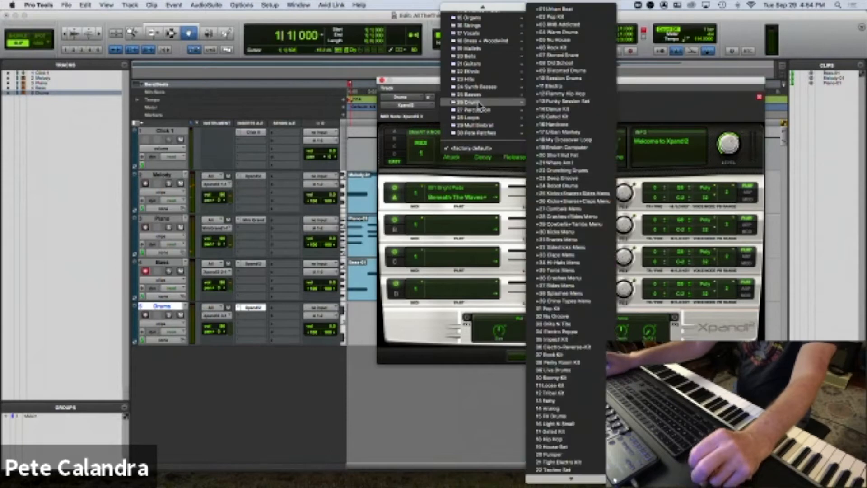
click(423, 86)
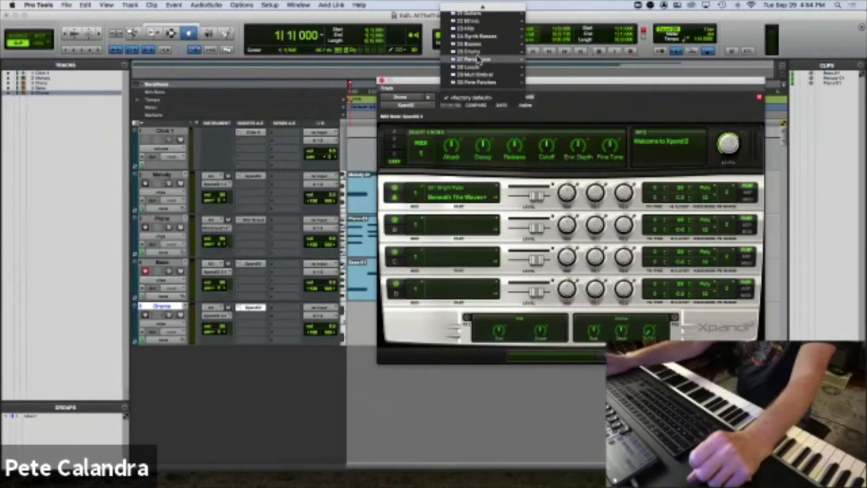
mouse_move(479, 53)
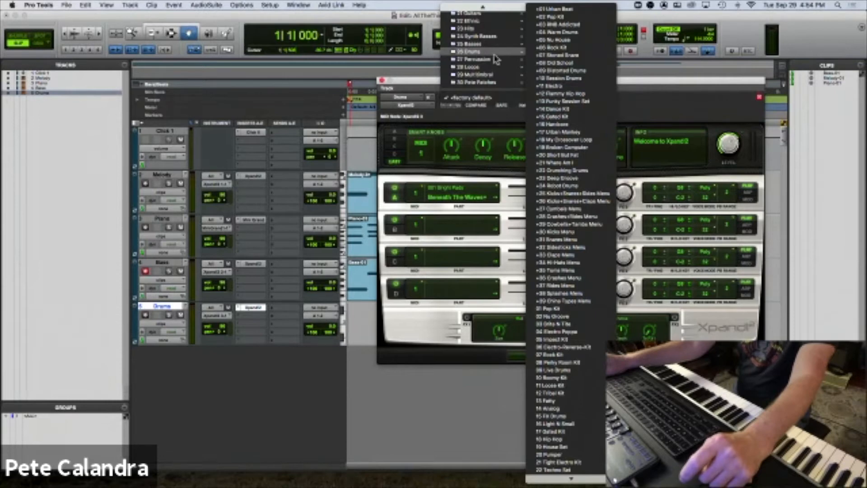
click(571, 33)
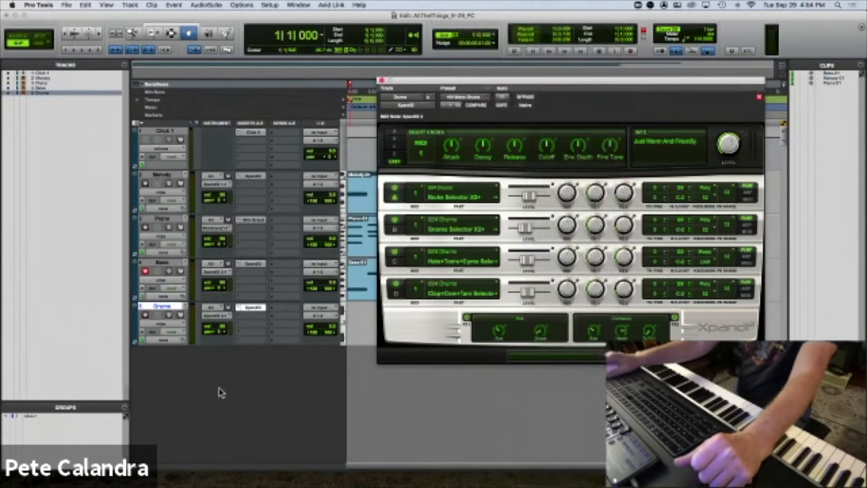
click(147, 315)
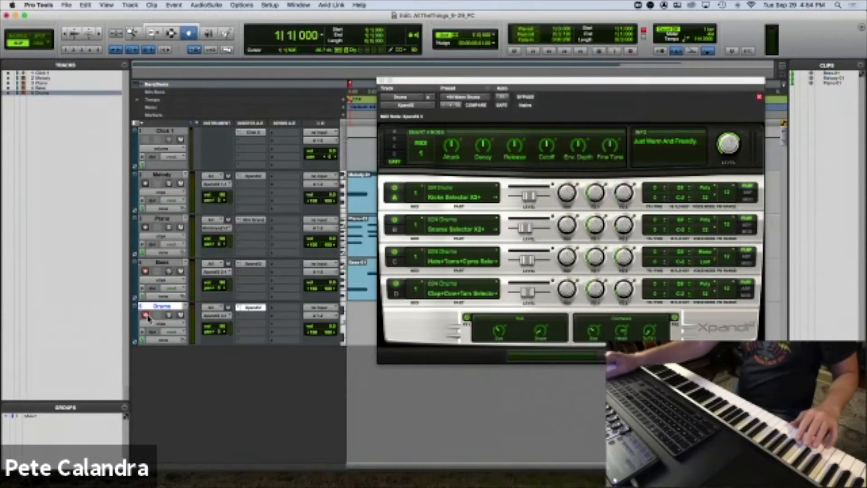
click(382, 81)
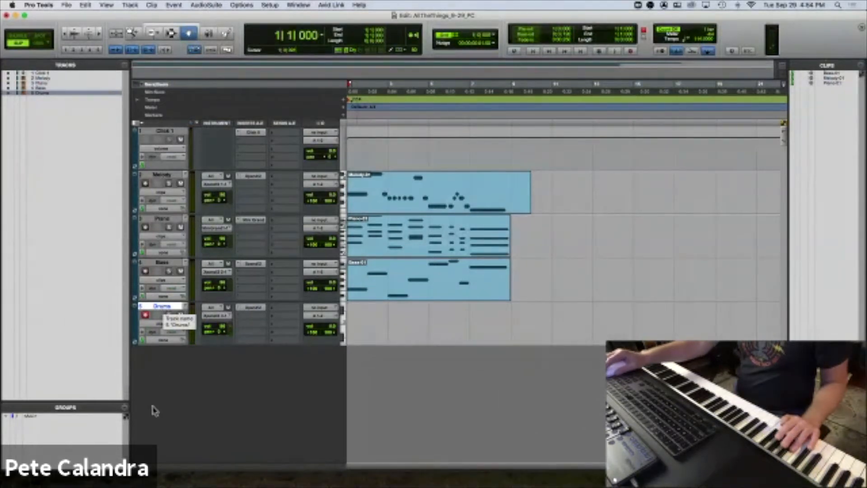
Open the docked MIDI Editor for the Drums track, enlarge it and audition the drum key between C1 and C2
click(142, 465)
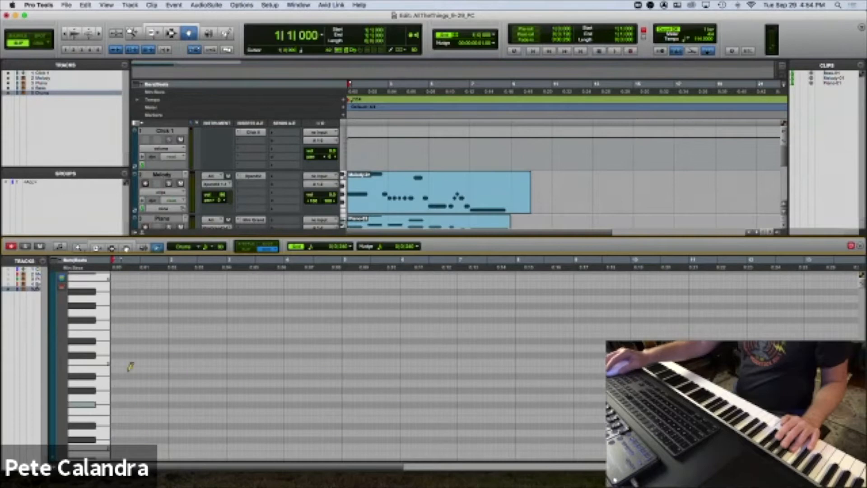
drag(162, 236, 161, 193)
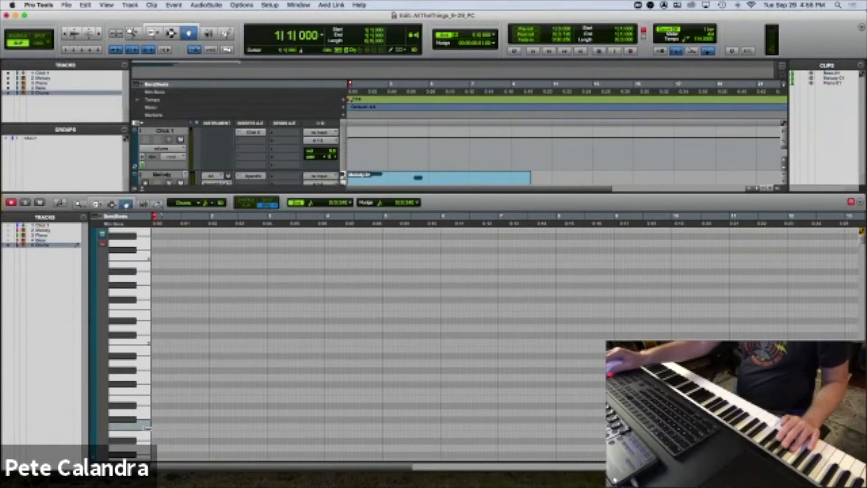
scroll(144, 429, down, 6)
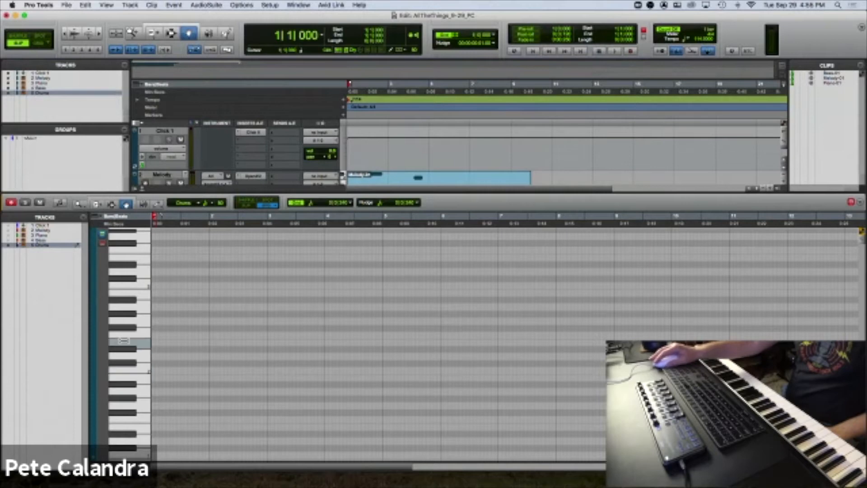
scroll(124, 342, up, 1)
scroll(124, 343, down, 4)
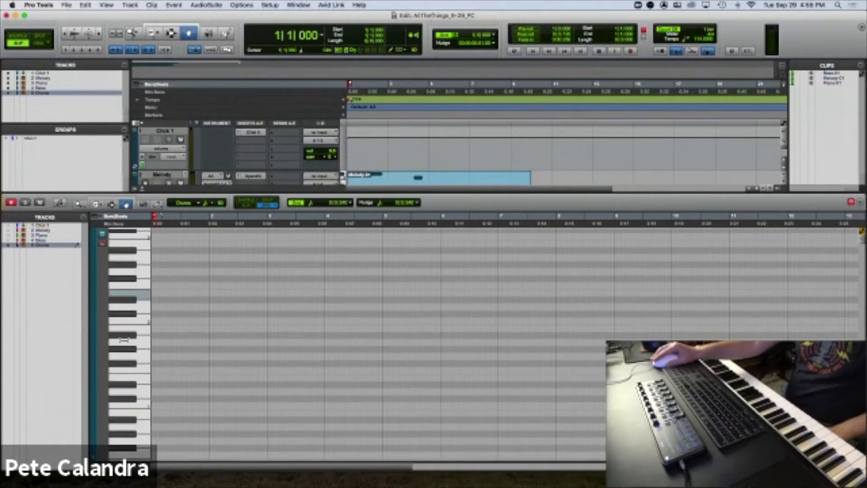
click(130, 350)
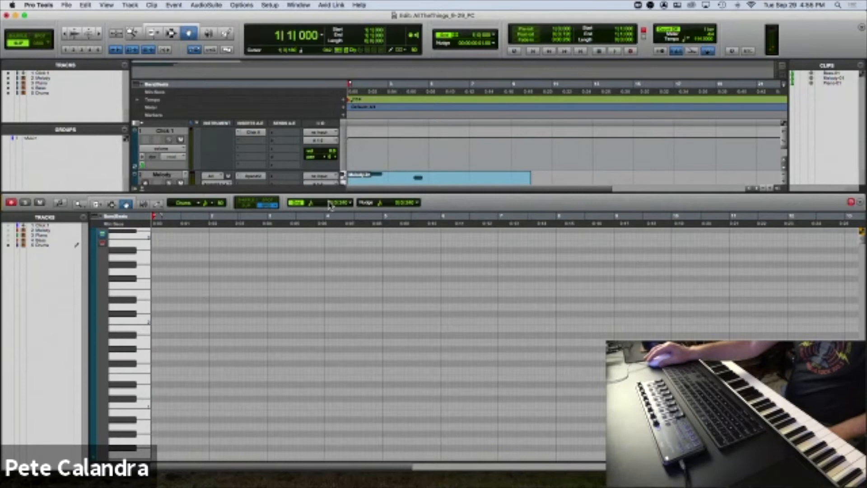
Set the MIDI Editor grid to 1/8 note and choose the Free Hand Pencil tool
click(351, 202)
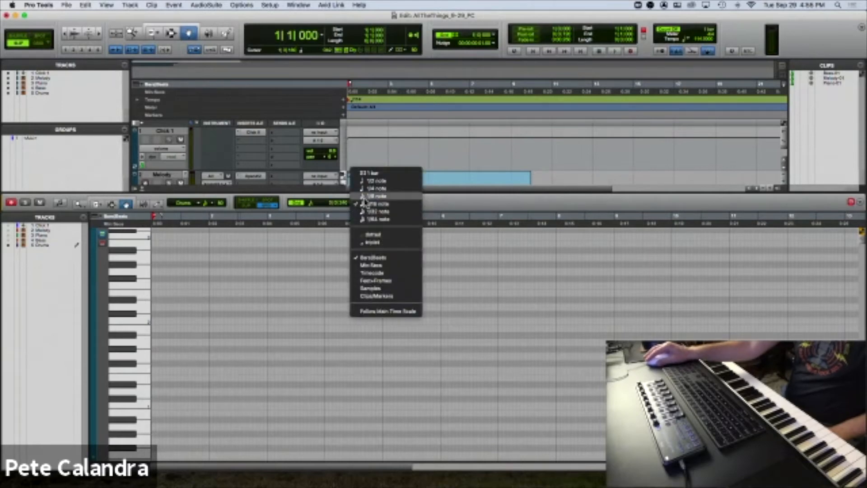
click(364, 198)
click(157, 204)
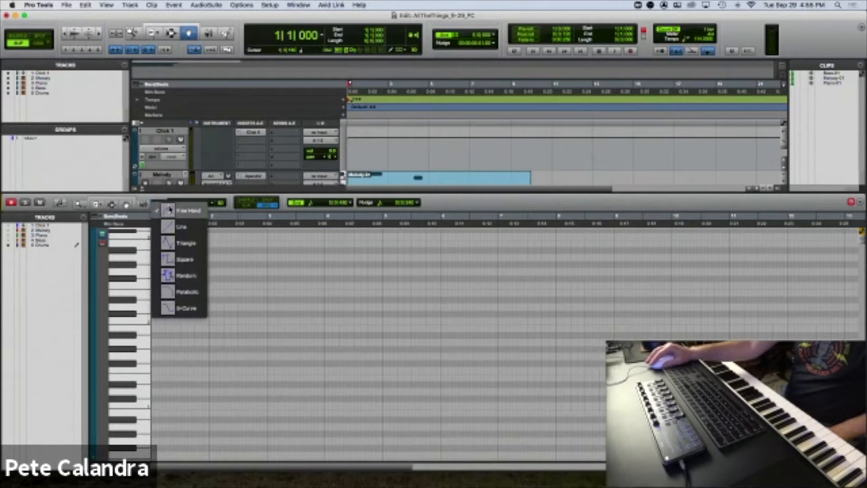
click(164, 212)
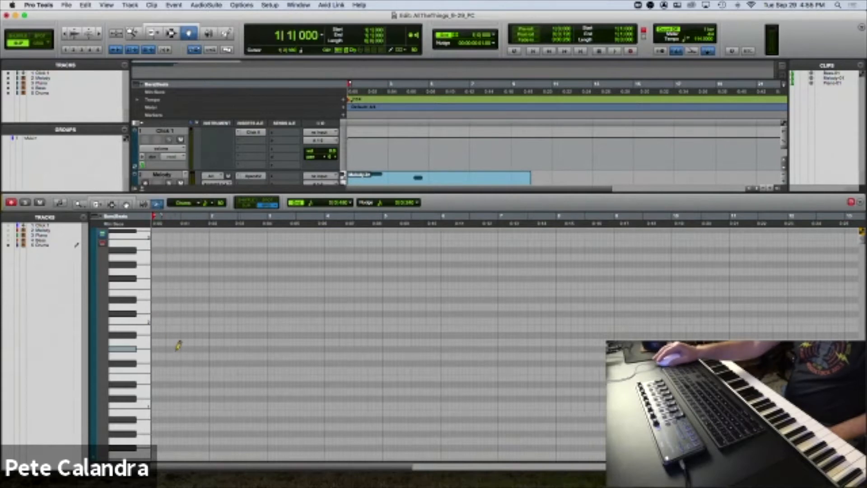
Draw eighth-note drum hits on beats 2 and 4 of bar 1 at the auditioned pitch and close the MIDI Editor
key(t)
key(t)
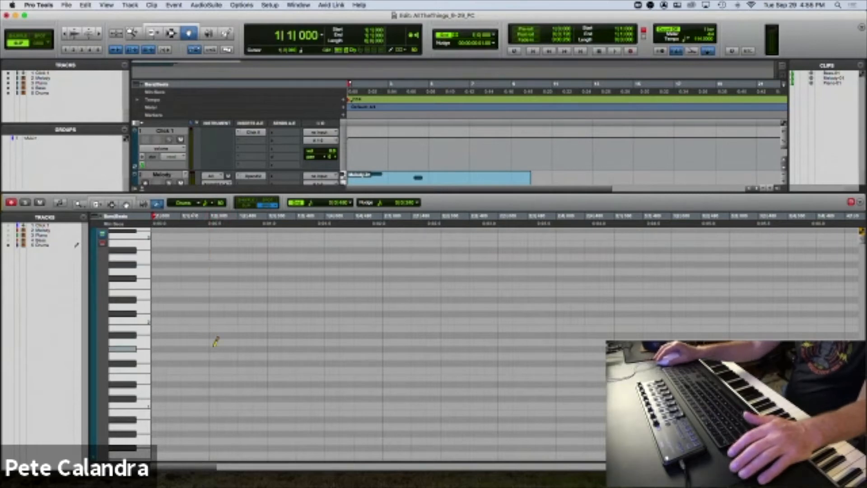
click(215, 347)
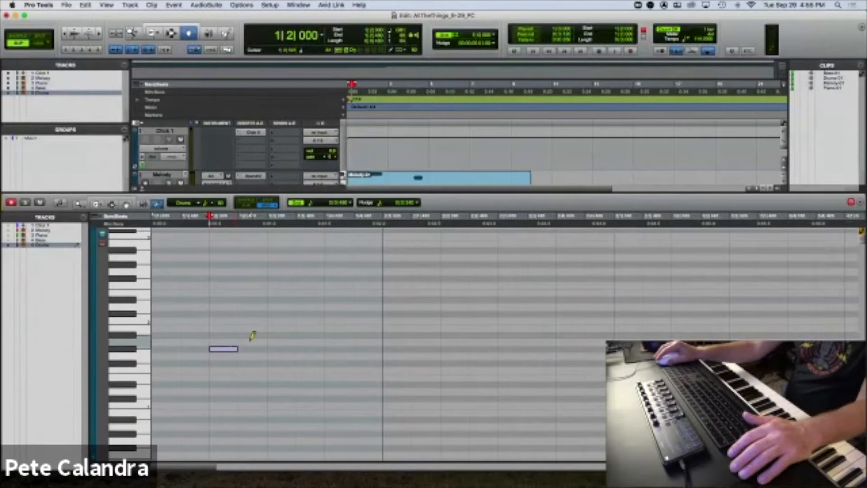
click(332, 348)
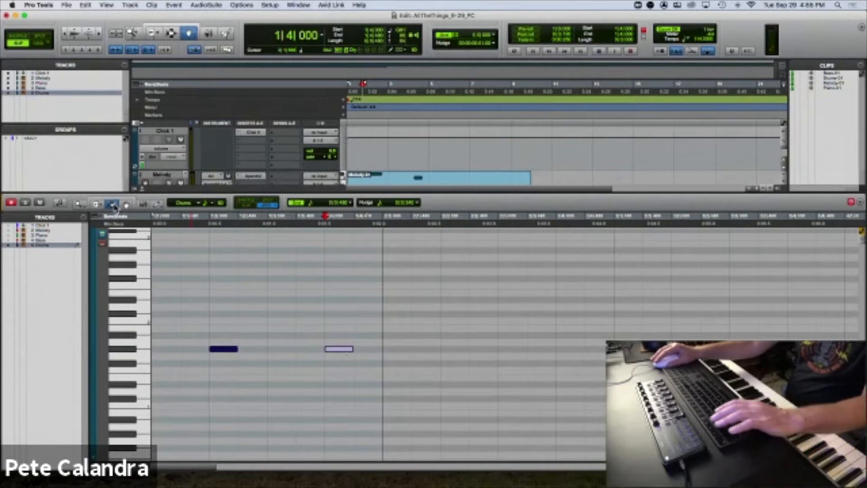
key(r)
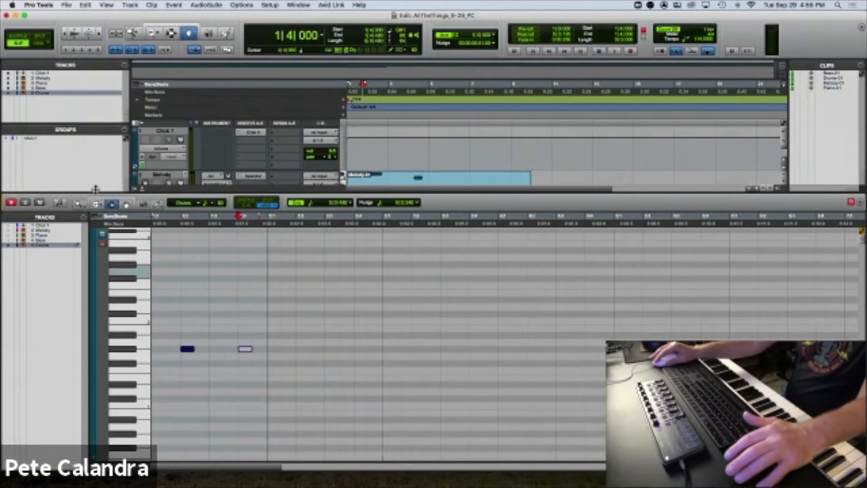
click(145, 194)
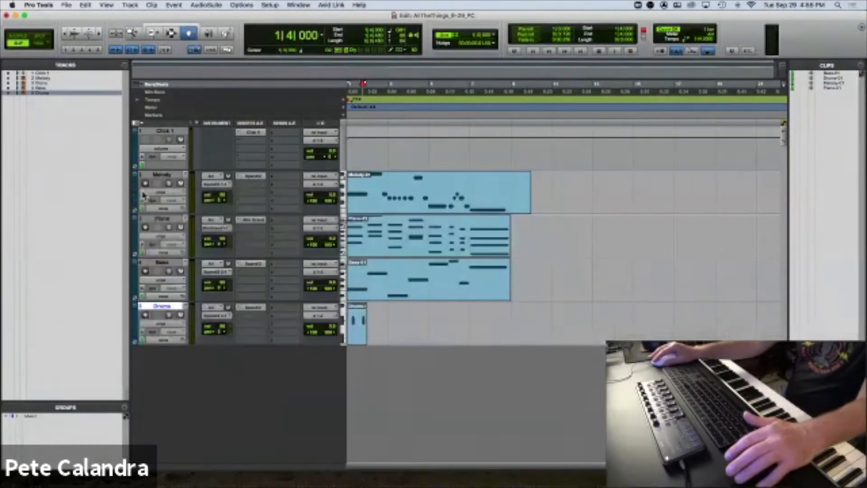
Duplicate the one-bar Drums clip until the pattern fills bars 1 to 8
click(360, 316)
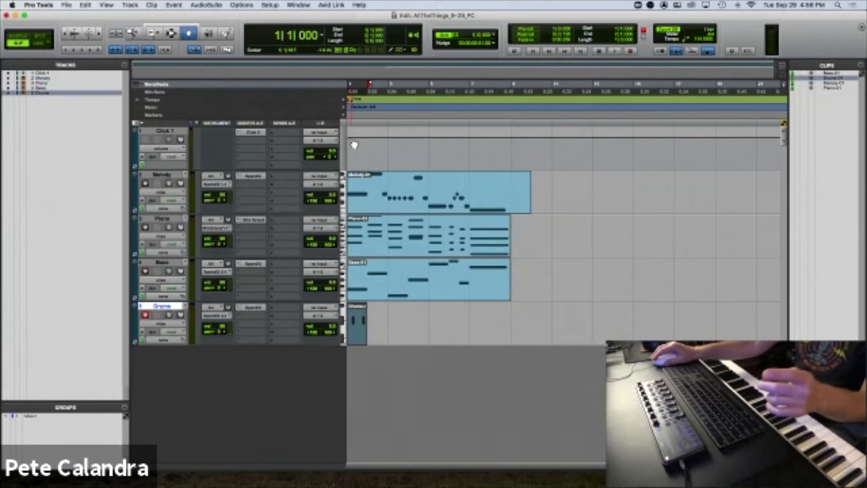
key(super+d)
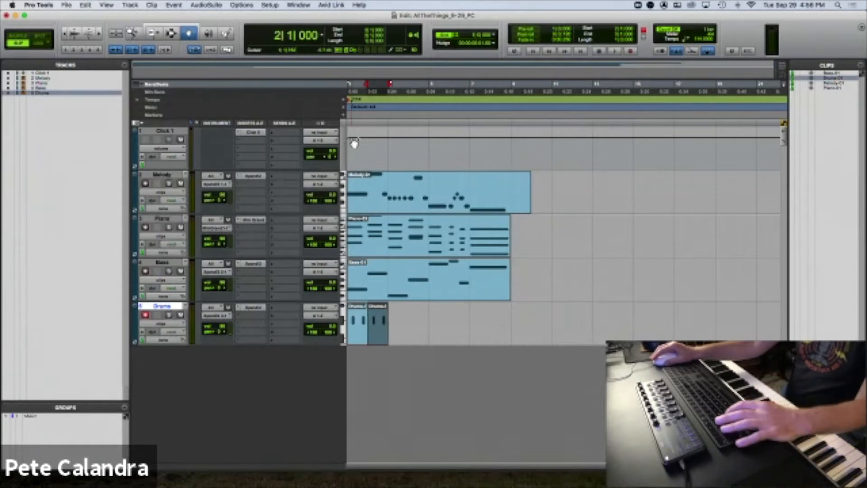
key(super+d)
key(super+d)
key(super+d)
key(super+d)
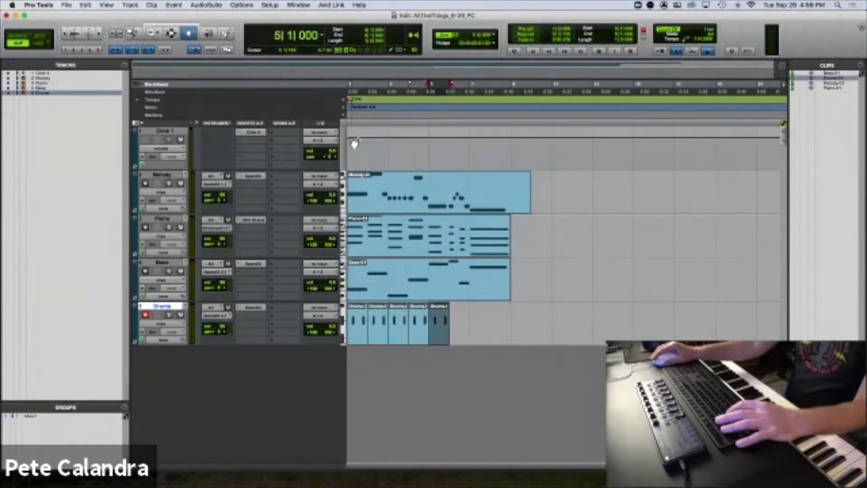
key(super+d)
key(super+d)
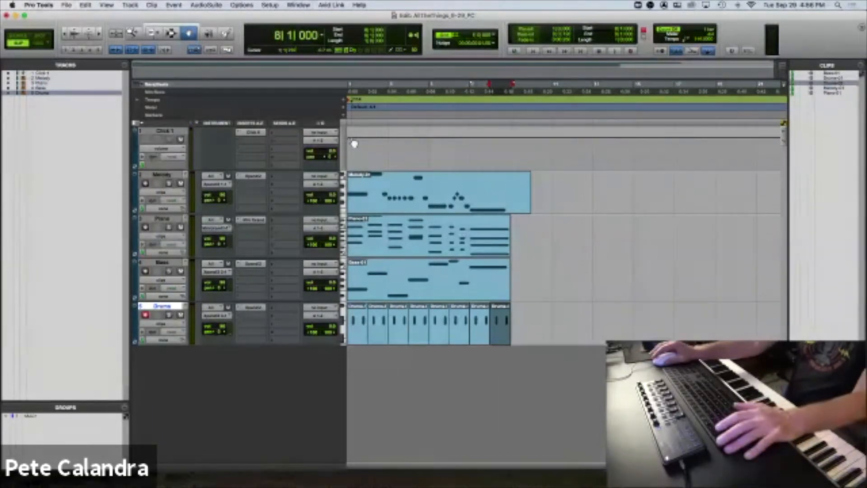
Play all the recorded parts together from the start of the session and stop playback
key(Return)
key(space)
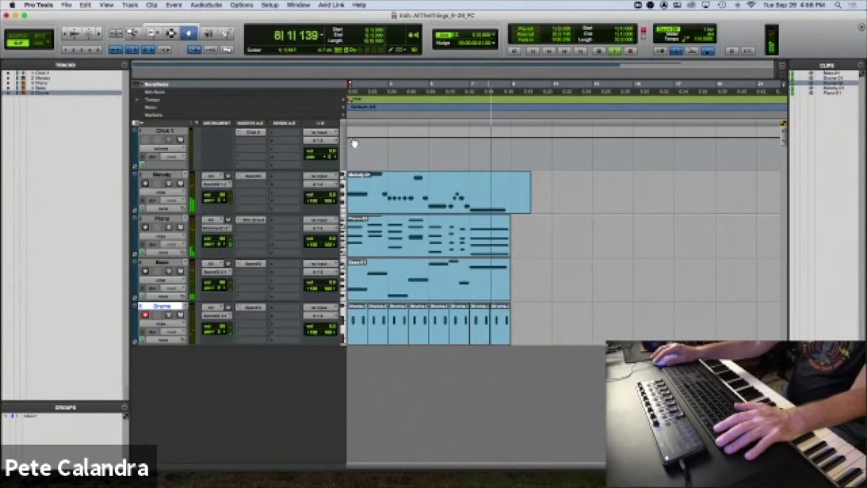
key(space)
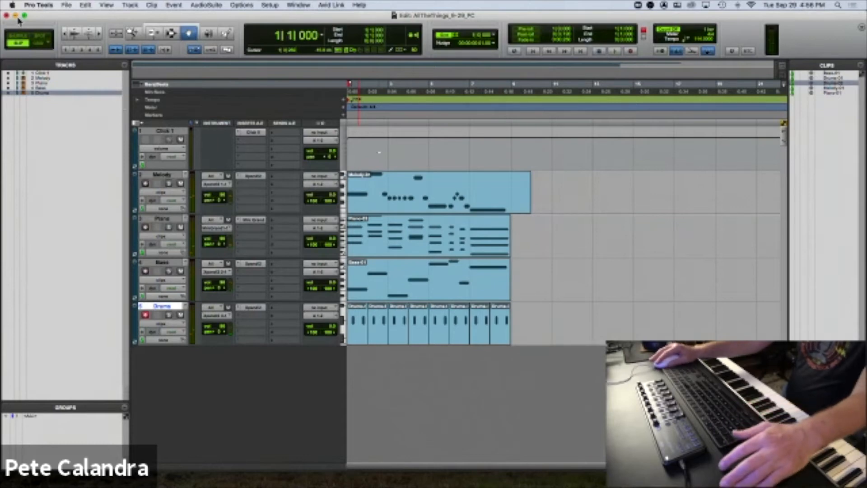
Magnify the Edit window timeline horizontally and narrow the Track List to give the clips more room
key(t)
key(t)
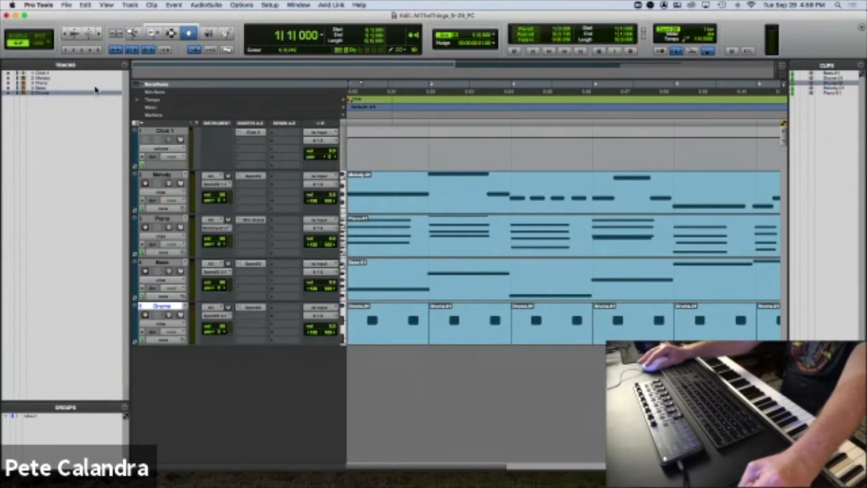
drag(130, 103, 69, 107)
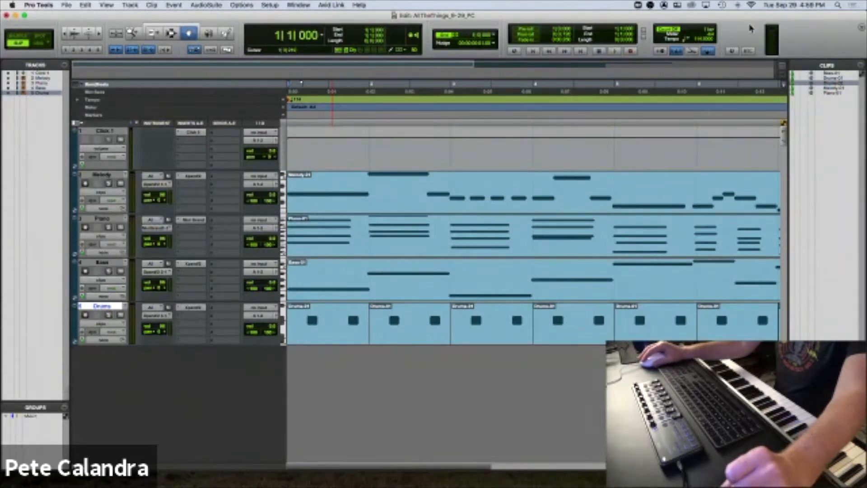
Hide the Zoom Controls, Transport, Synchronization and Universe displays in the Edit window
click(860, 29)
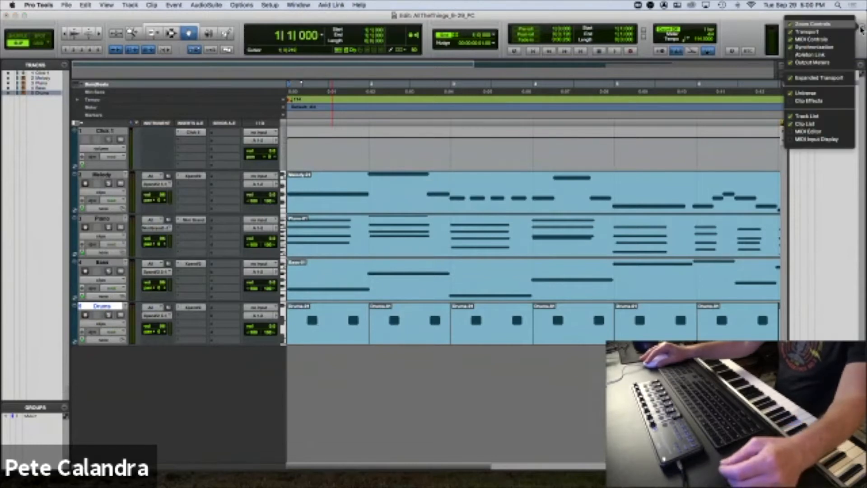
click(792, 25)
click(792, 32)
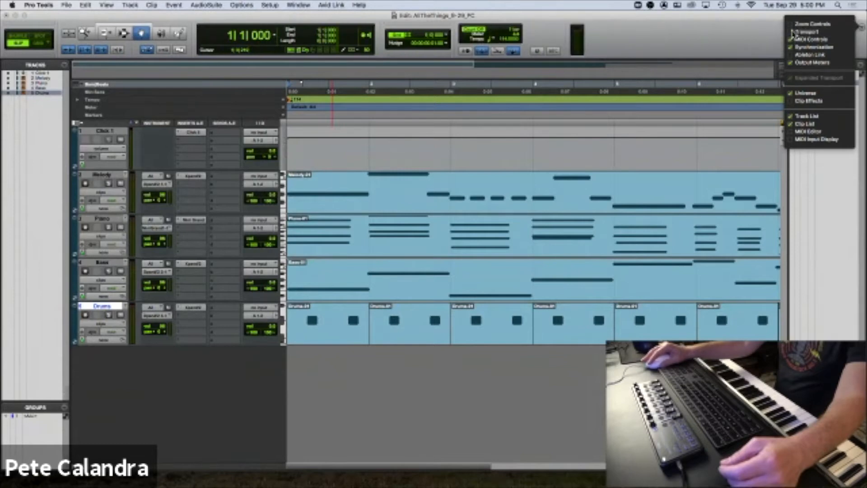
click(792, 47)
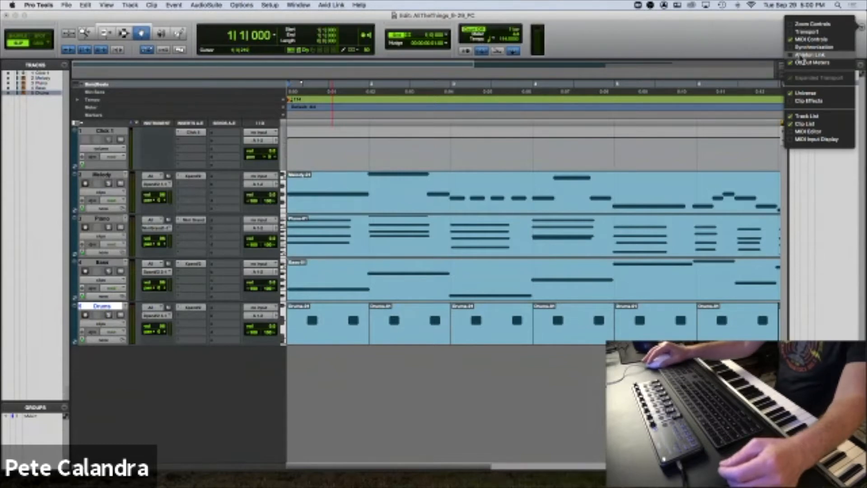
click(792, 95)
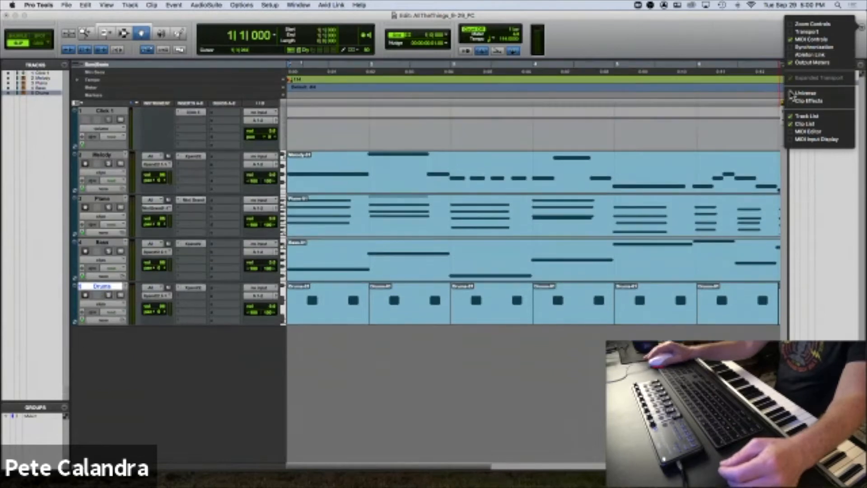
click(646, 52)
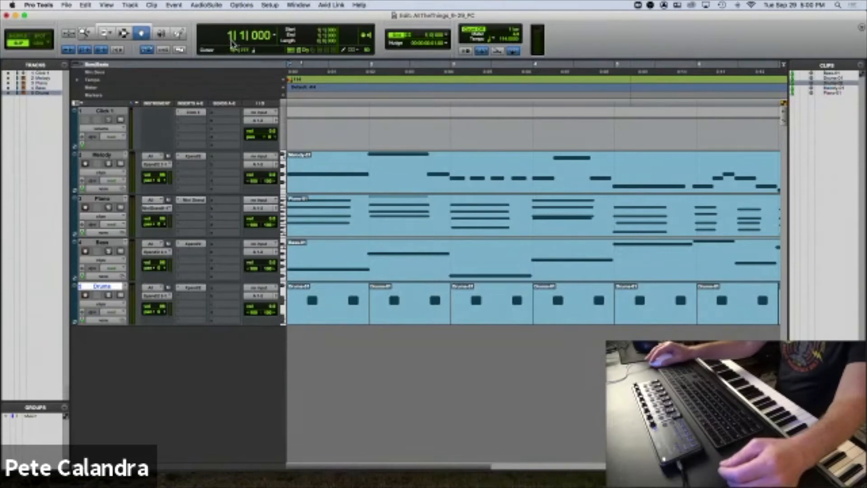
Hide the Zoom Controls, Transport and Universe displays and the Clip List in the Edit window
click(863, 26)
click(793, 31)
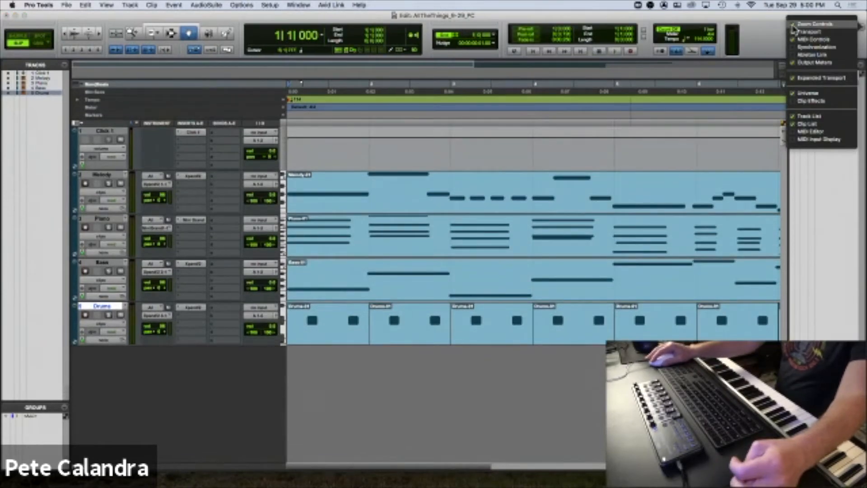
click(794, 25)
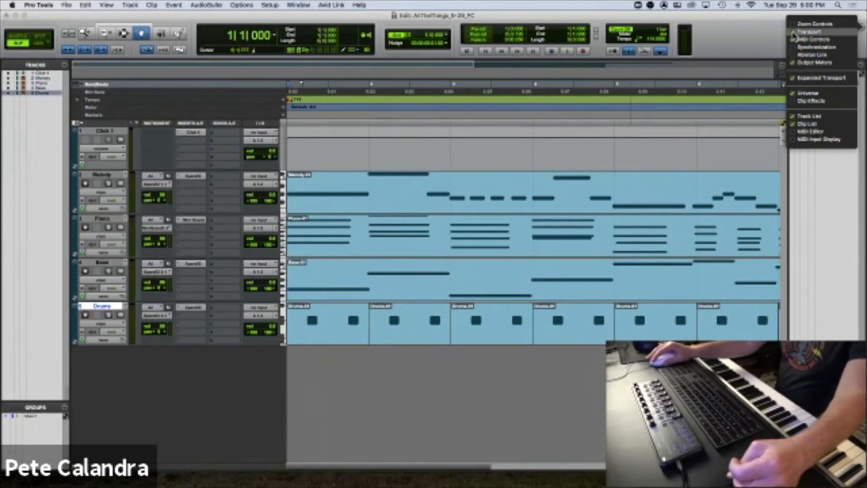
click(794, 32)
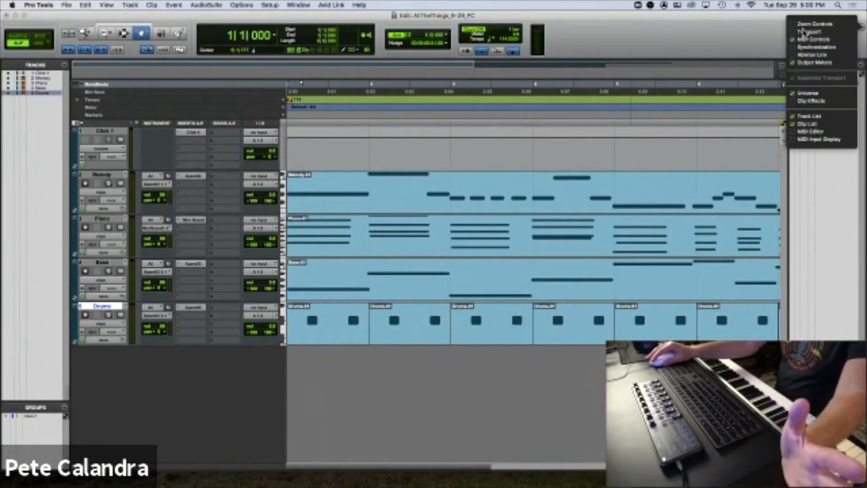
click(793, 93)
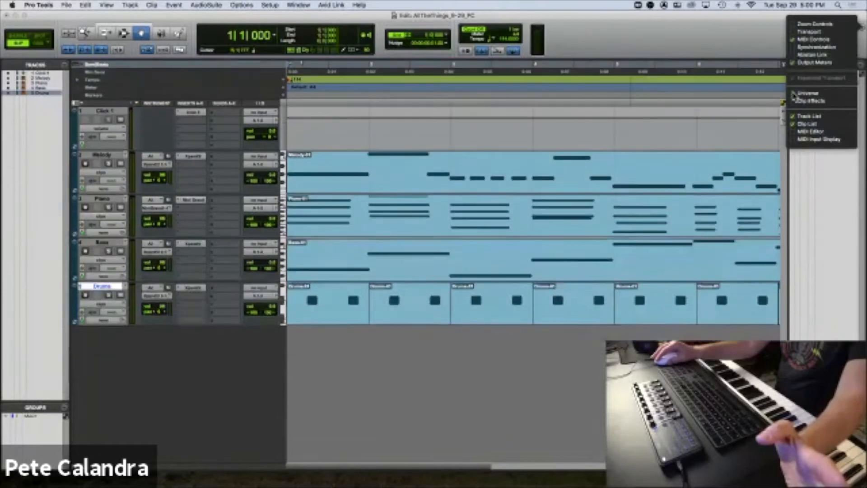
click(794, 126)
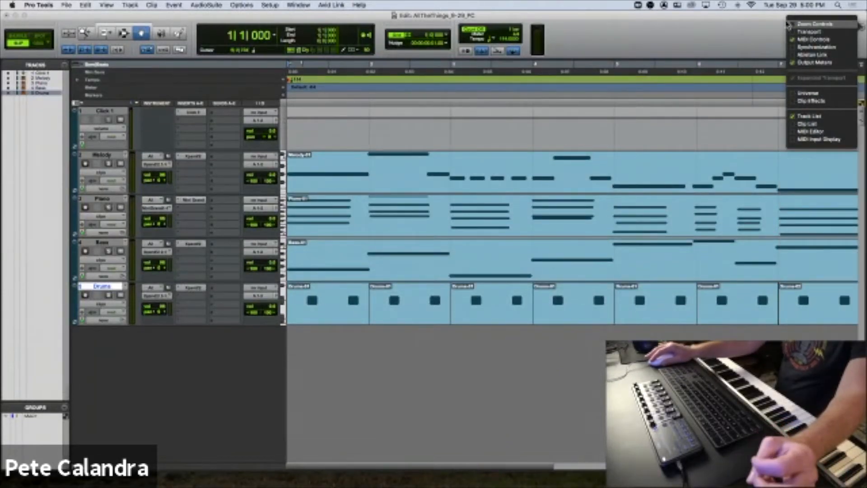
click(742, 35)
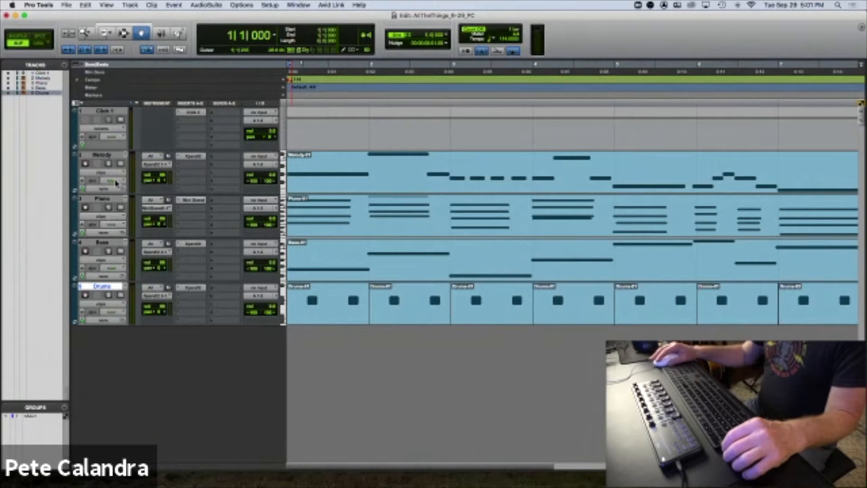
click(106, 158)
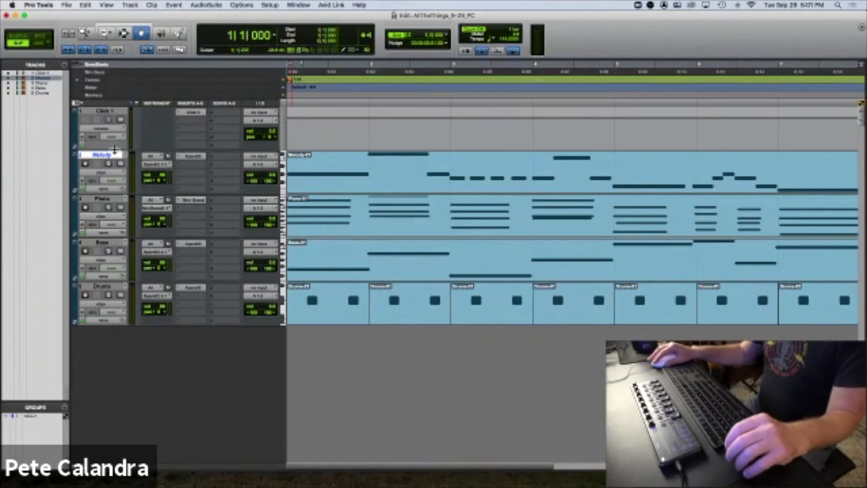
click(343, 170)
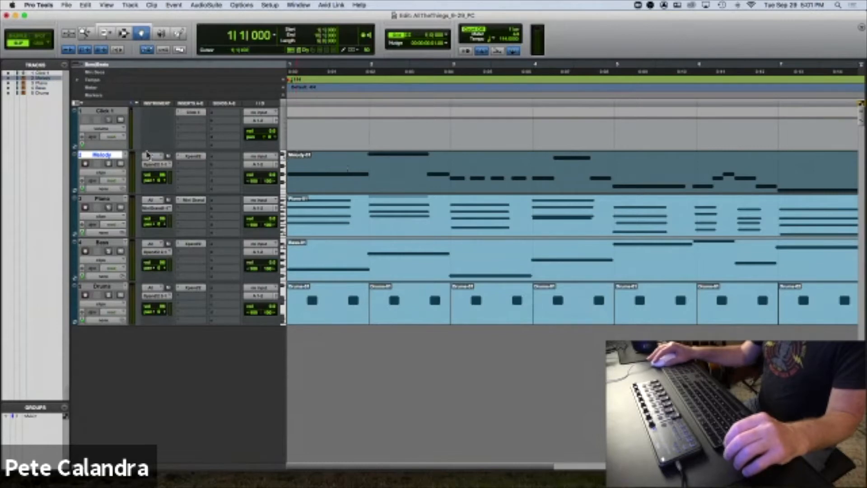
click(111, 287)
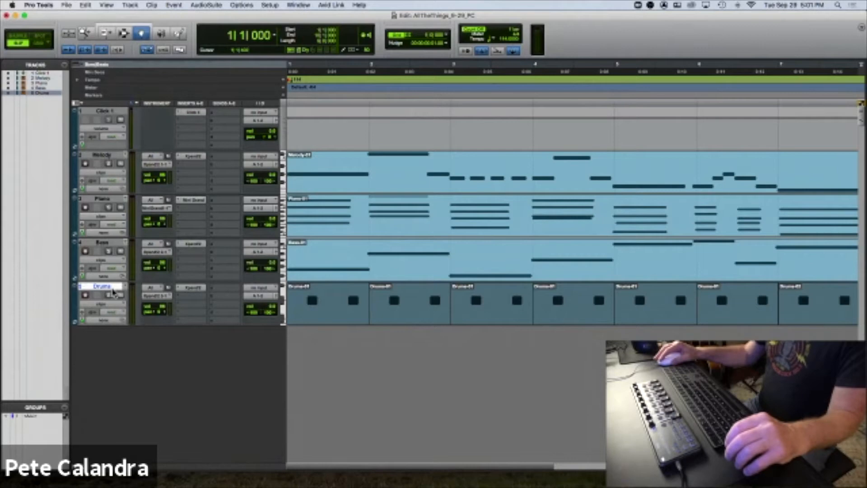
right_click(113, 292)
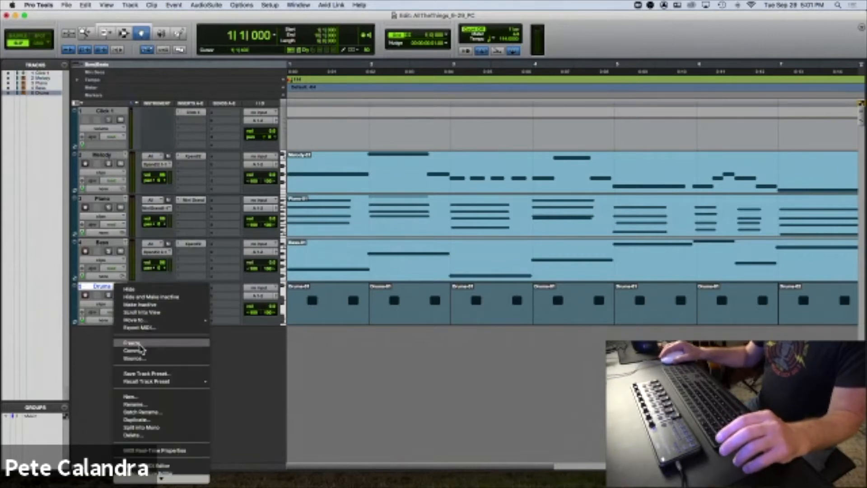
click(132, 435)
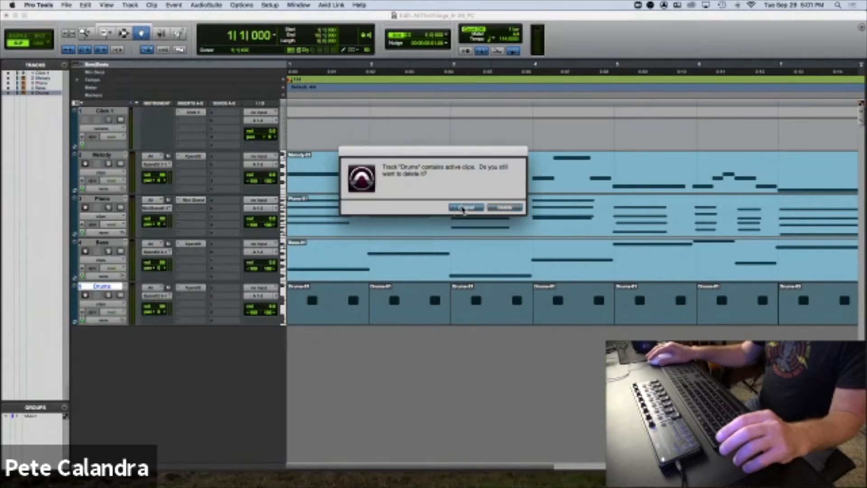
click(465, 208)
Add an Inst track below Drums, mute the Melody, Piano, Bass and Drums tracks, and record a two-bar rhythm on it
right_click(105, 289)
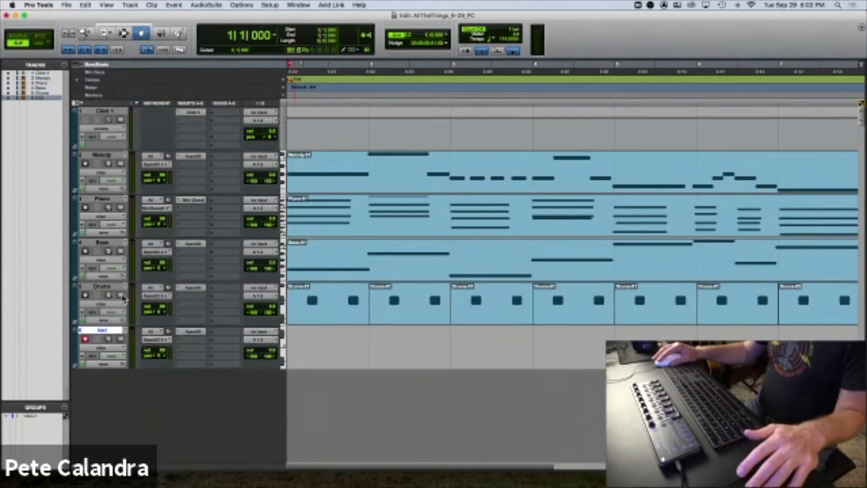
click(120, 296)
click(121, 207)
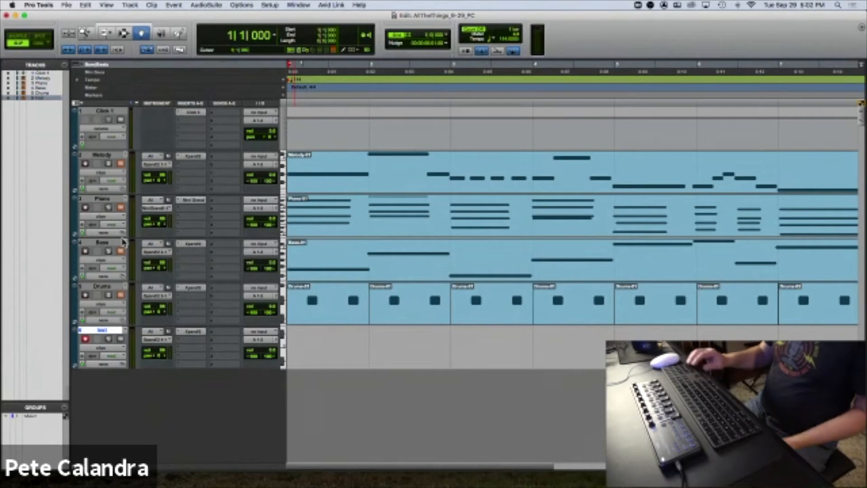
key(KP_3)
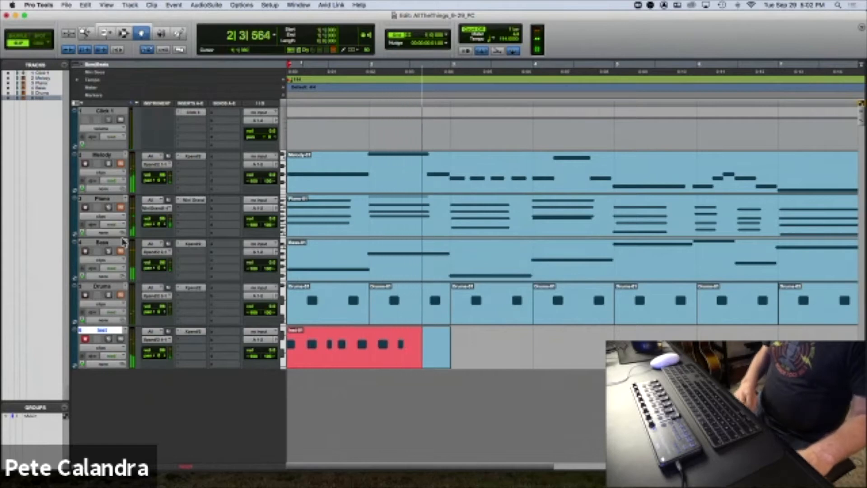
key(space)
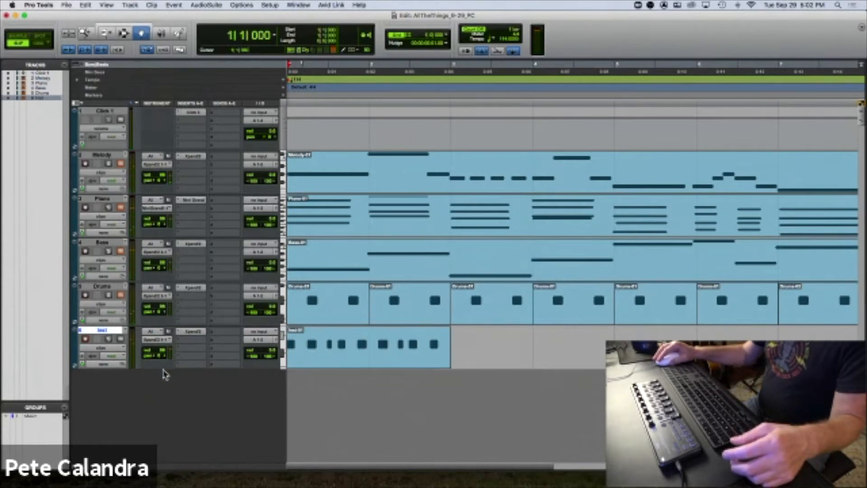
Enlarge the Inst track's height and magnify the timeline to examine the first note of its recorded clip
drag(163, 369, 163, 466)
click(315, 362)
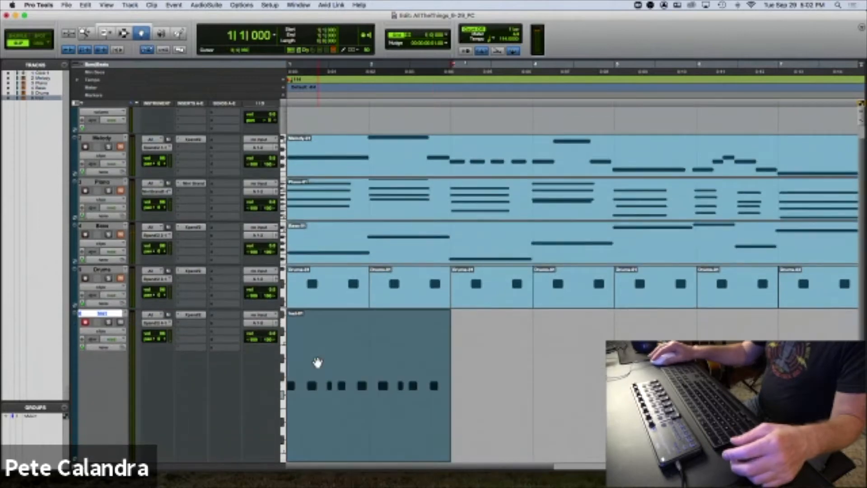
key(t)
key(t)
key(t)
key(t)
key(t)
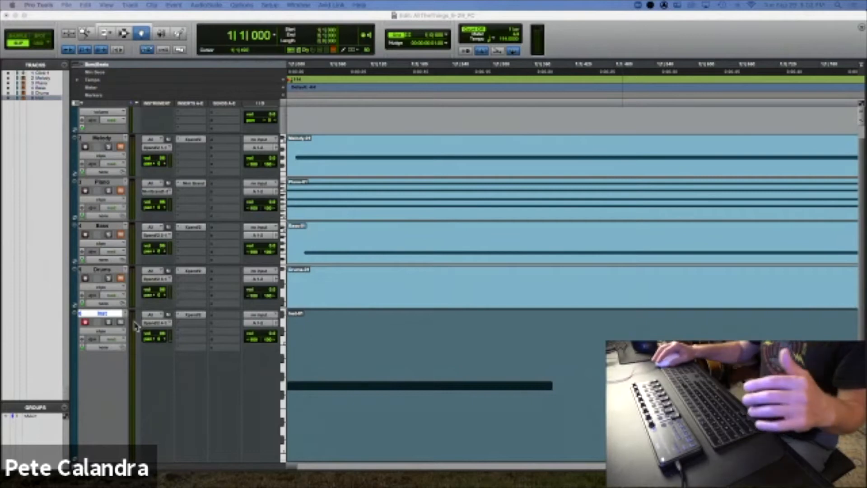
Disarm recording on the Inst track and delete the track together with its active clip
click(86, 323)
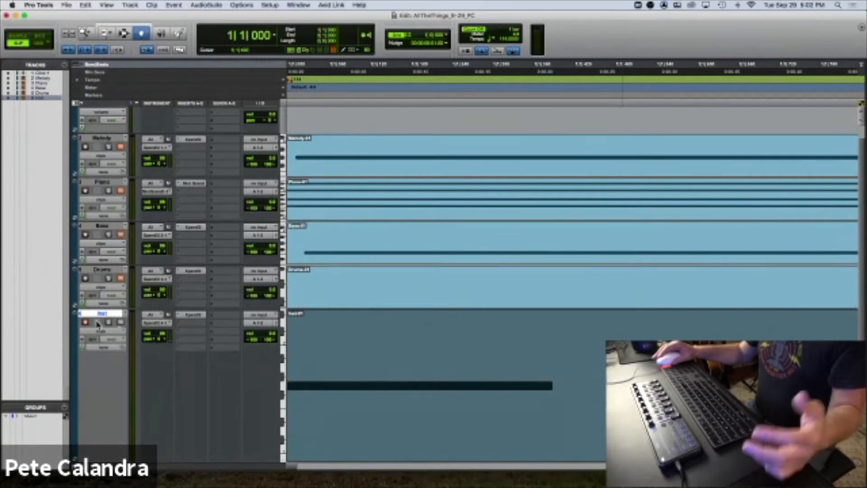
right_click(100, 316)
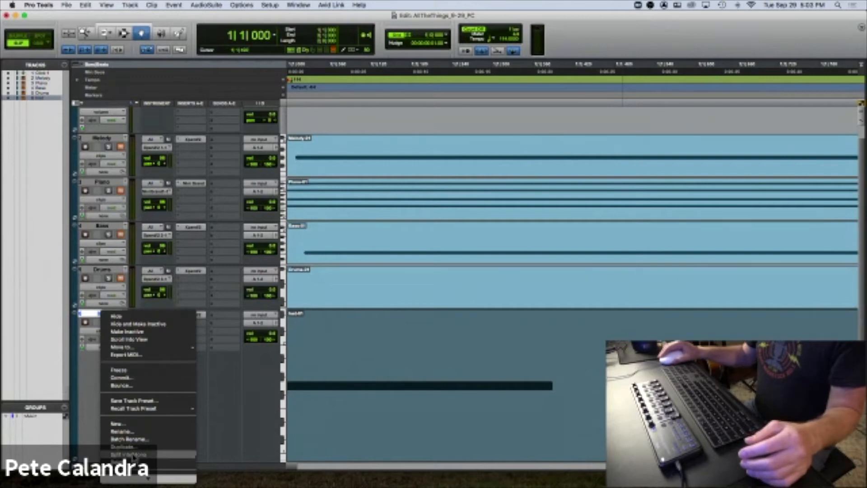
click(129, 463)
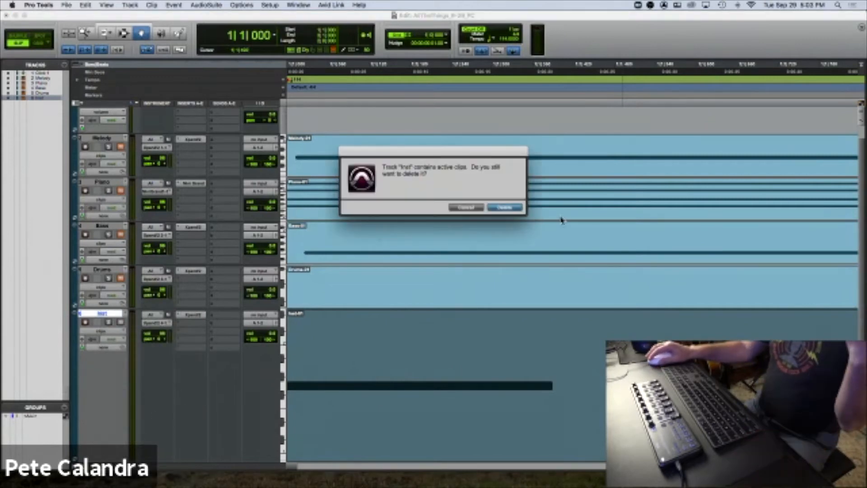
click(511, 210)
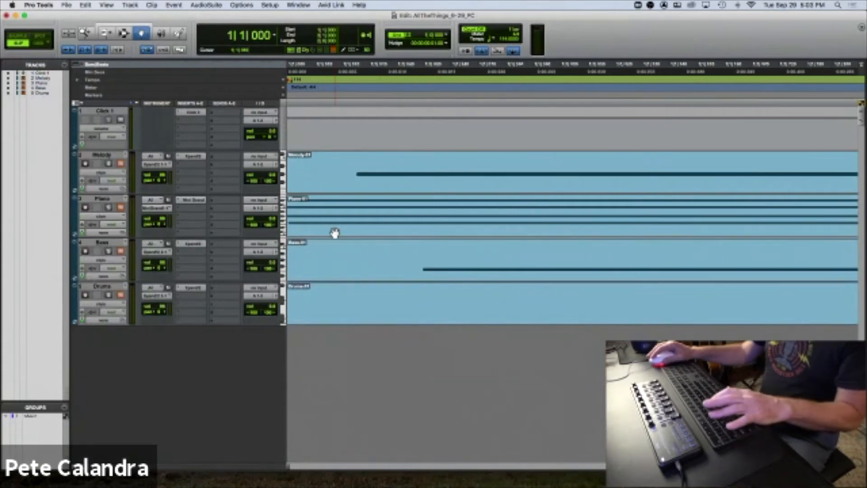
Zoom out the timeline, then fit the entire session into the width of the Edit window
key(super+bracketleft)
key(super+bracketleft)
key(super+bracketleft)
key(super+bracketleft)
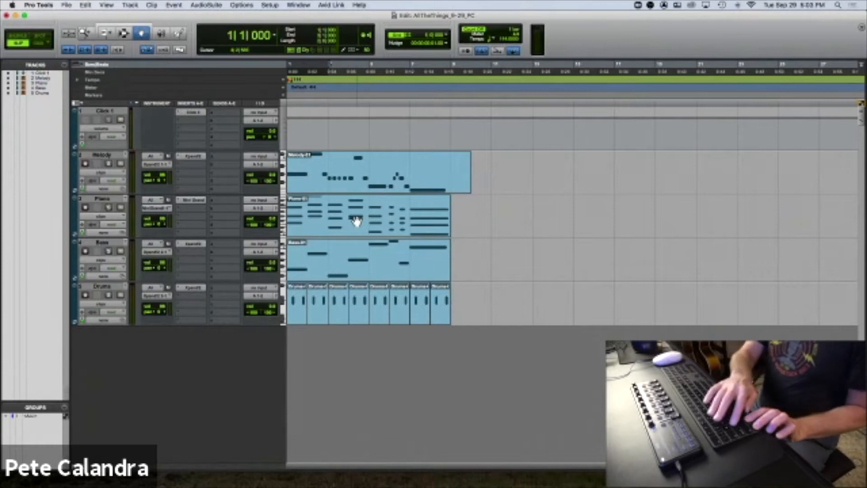
key(alt+a)
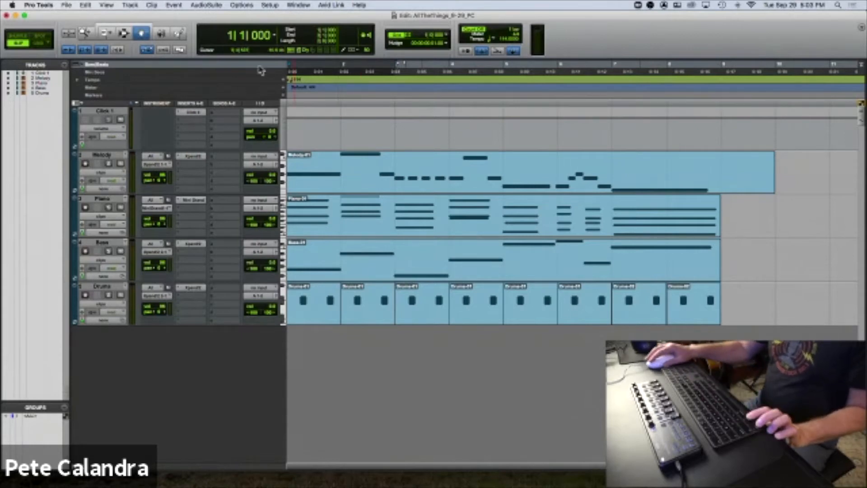
Select the Melody passage from about bar 2 beat 2 to late bar 4, zoom to it, and return to the full-session view
click(123, 33)
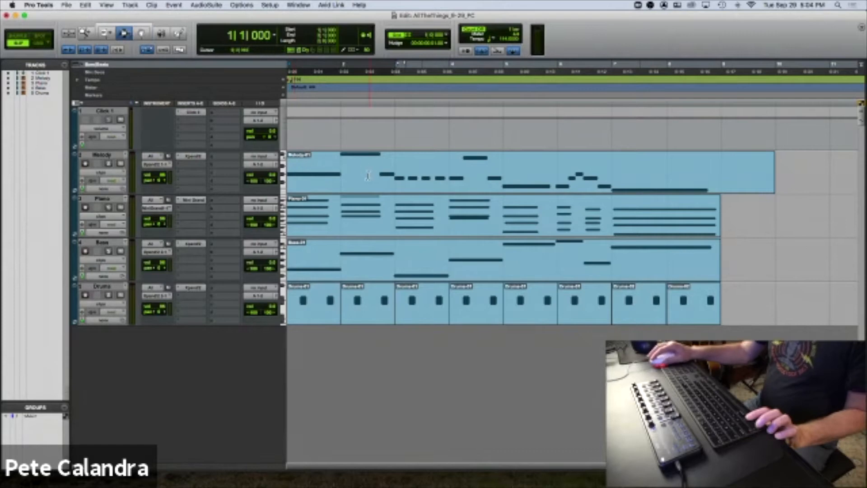
drag(355, 178, 501, 183)
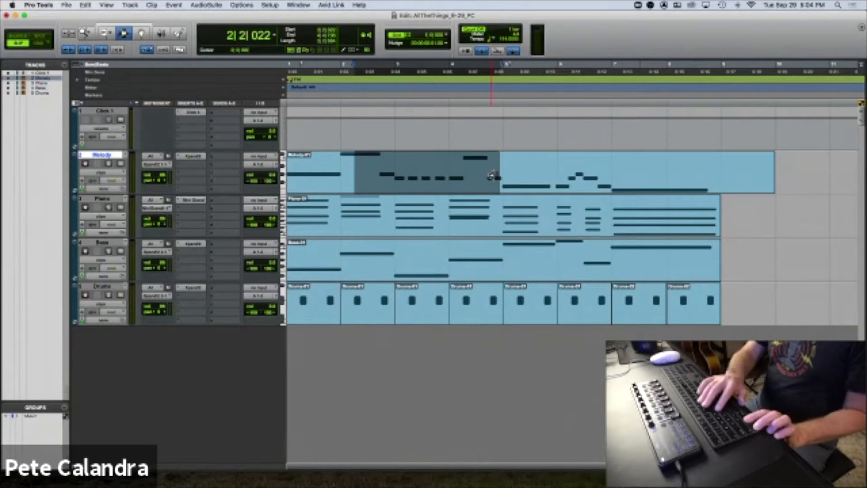
key(alt+f)
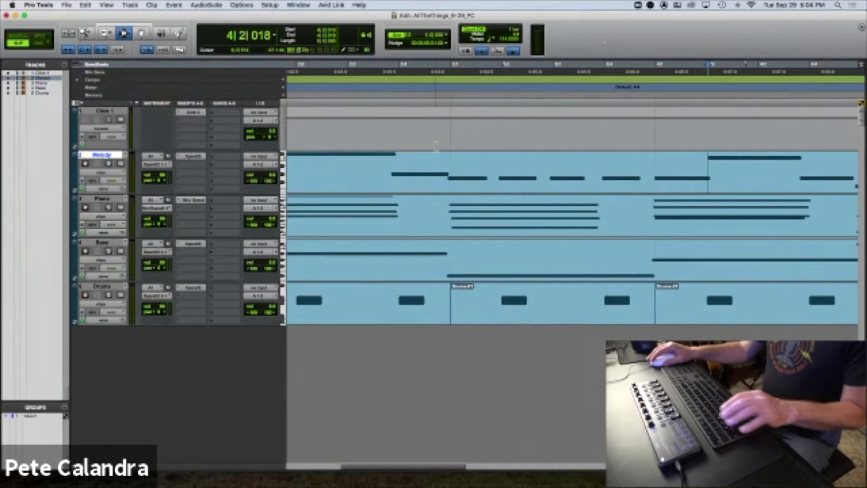
key(alt+a)
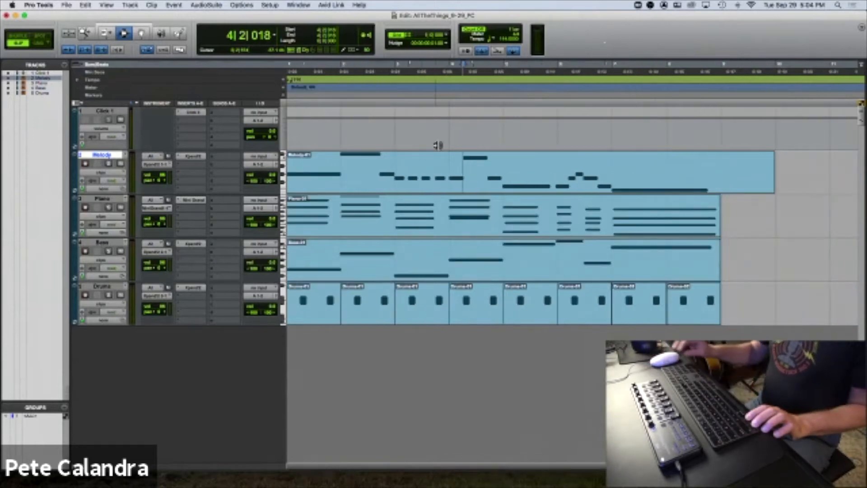
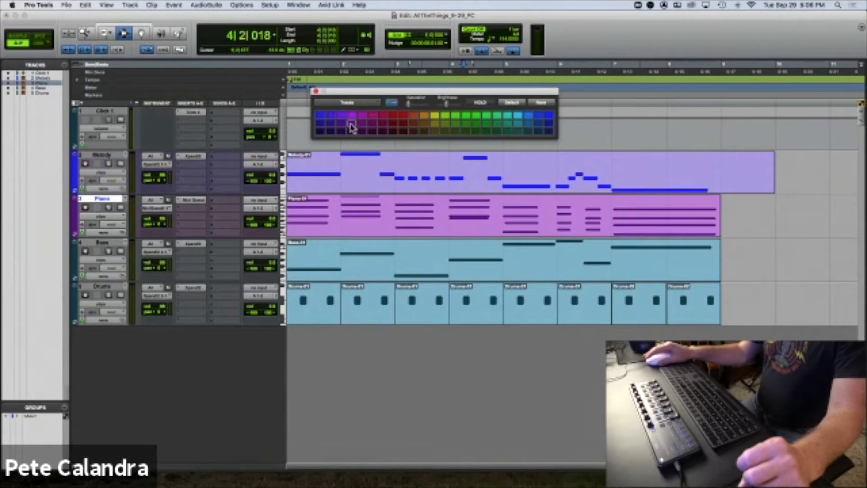
Color the Bass track dark red and the Drums track dark teal using the Color Palette
click(89, 259)
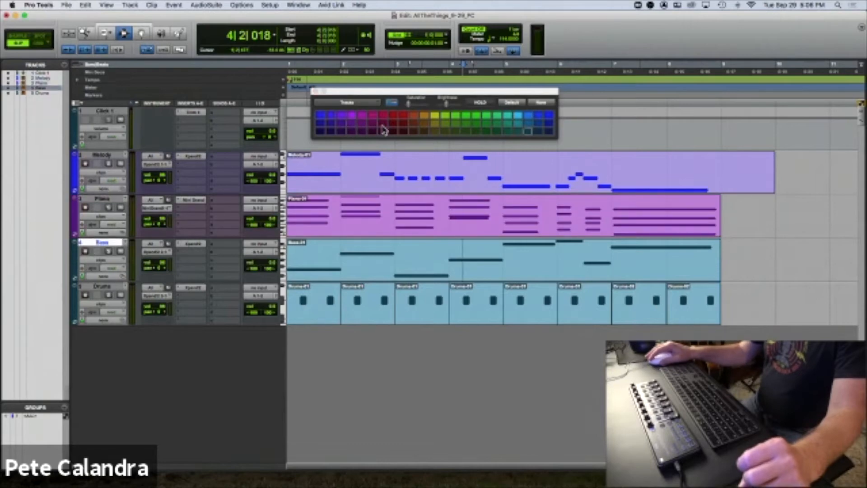
click(394, 122)
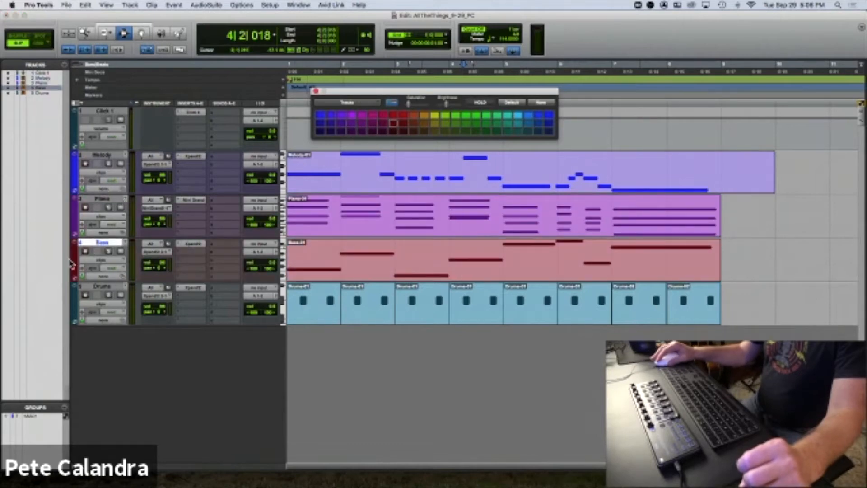
click(77, 296)
click(519, 117)
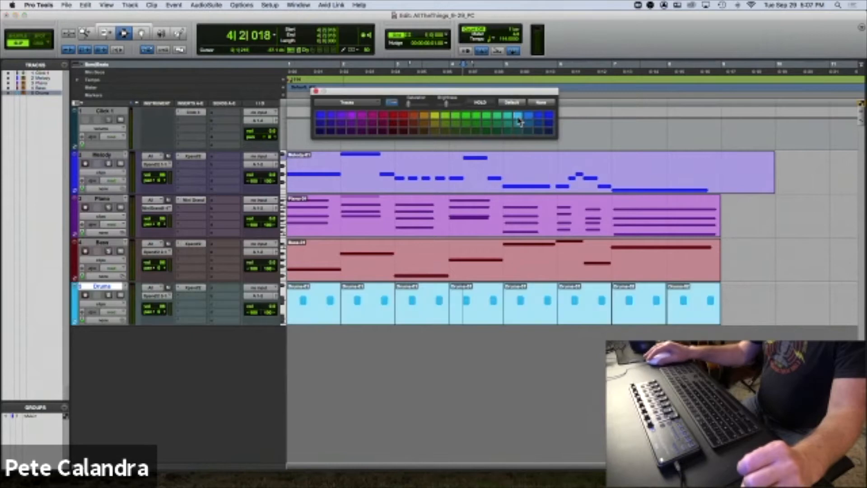
click(518, 123)
click(519, 132)
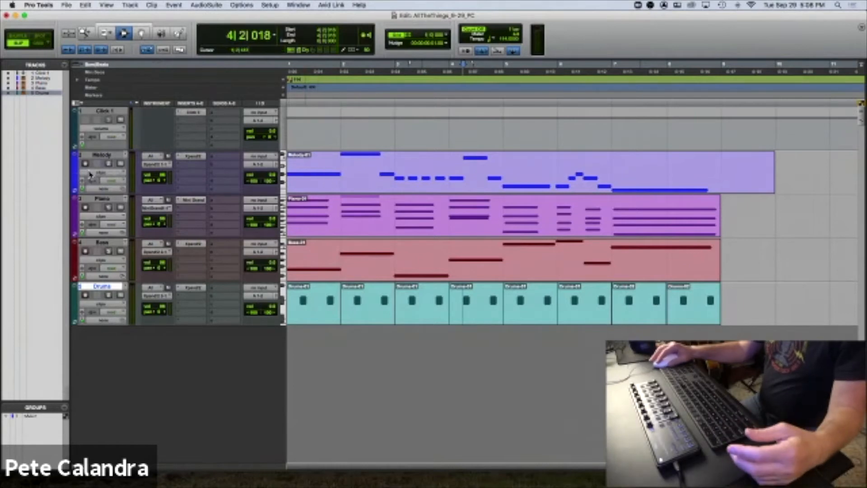
Reopen the Color Palette from the Melody track and check the purple assigned to the Piano track
double_click(76, 178)
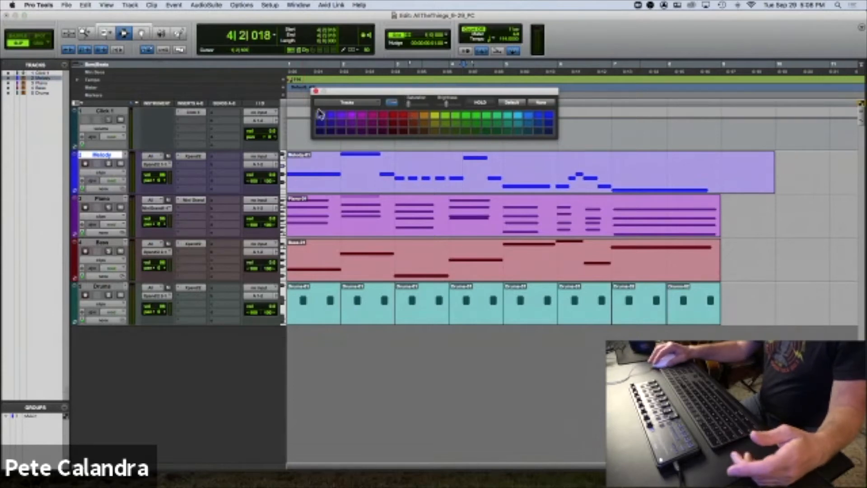
click(76, 218)
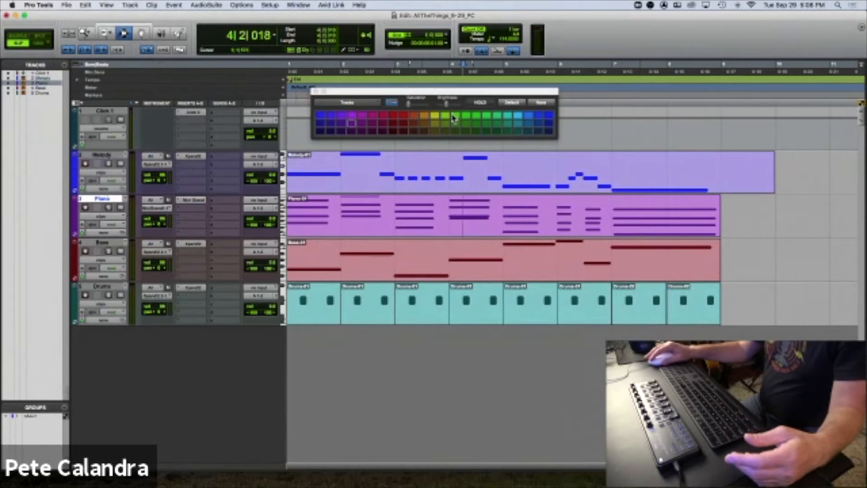
click(352, 122)
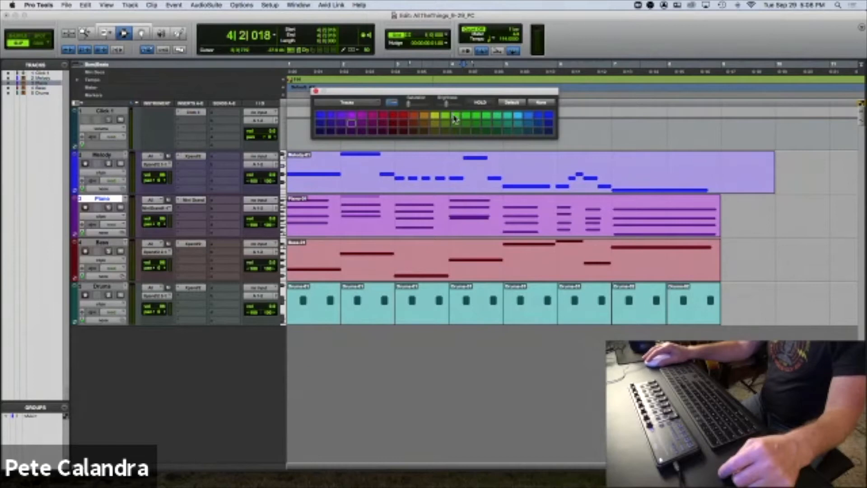
Try yellow and green shades on the Piano track in the Color Palette, ending on bright yellow
click(436, 116)
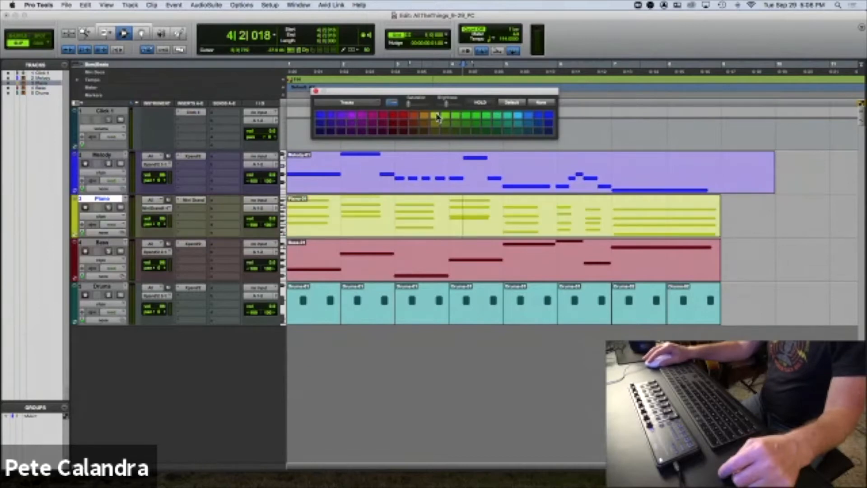
click(455, 117)
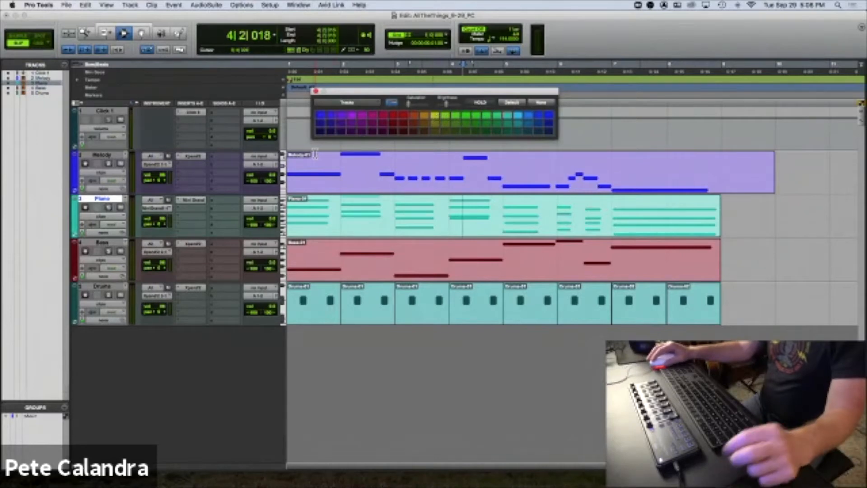
click(434, 117)
Open the Piano part in the MIDI Editor with the velocity lane shown, and review the data types available for the lane
key(ctrl+equal)
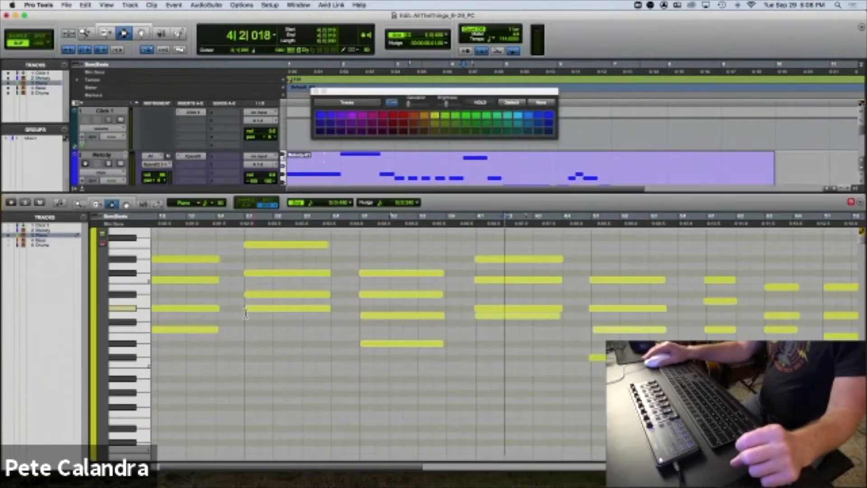
click(94, 460)
click(119, 325)
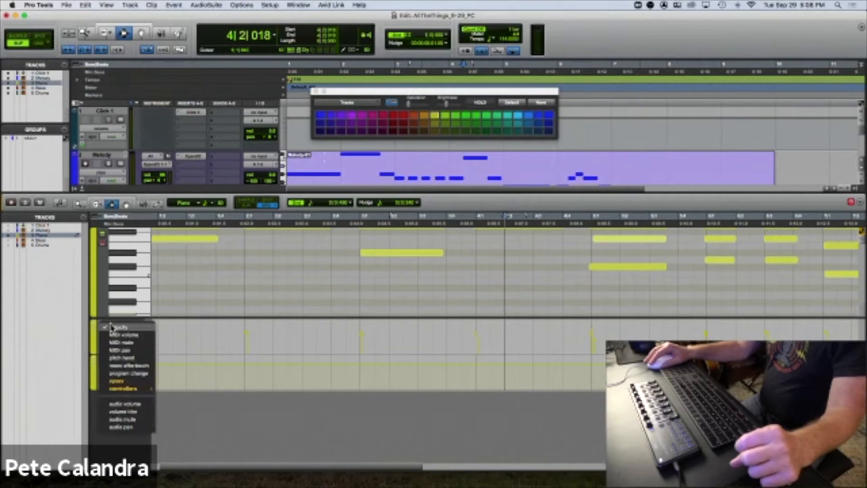
click(120, 328)
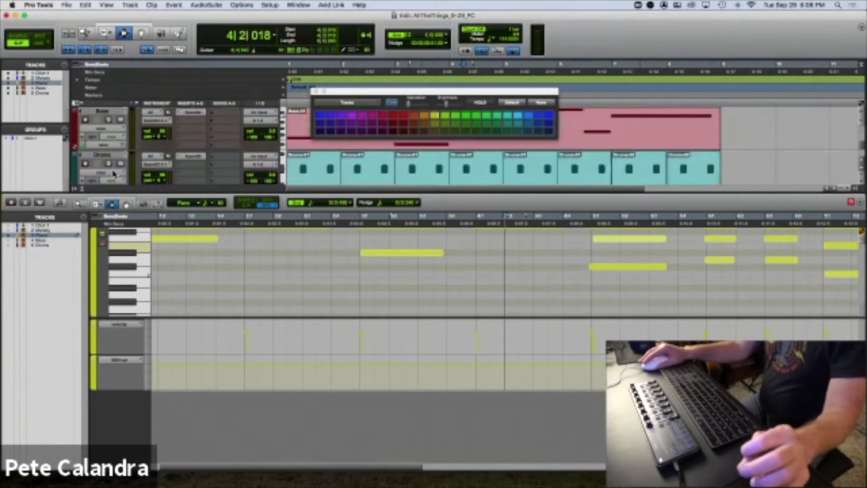
Color the Piano track red, and remove the extra controller lane below velocity in the MIDI Editor
scroll(214, 148, down, 3)
click(394, 116)
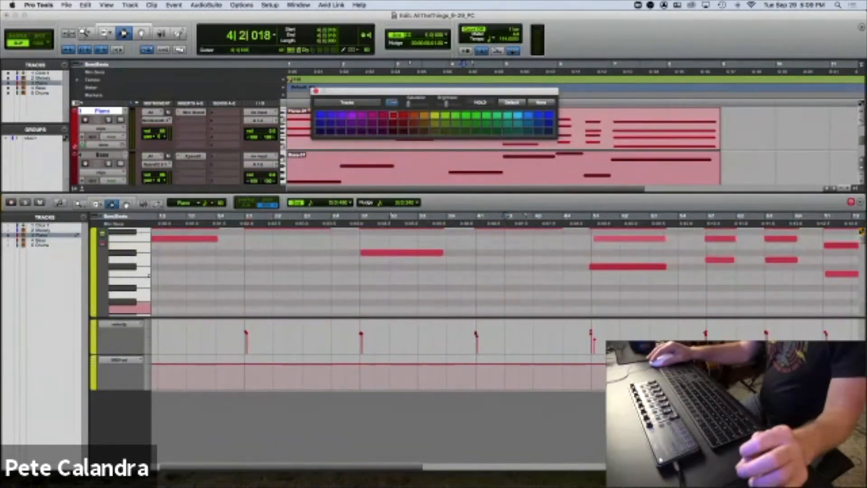
click(96, 360)
drag(233, 338, 348, 338)
click(361, 338)
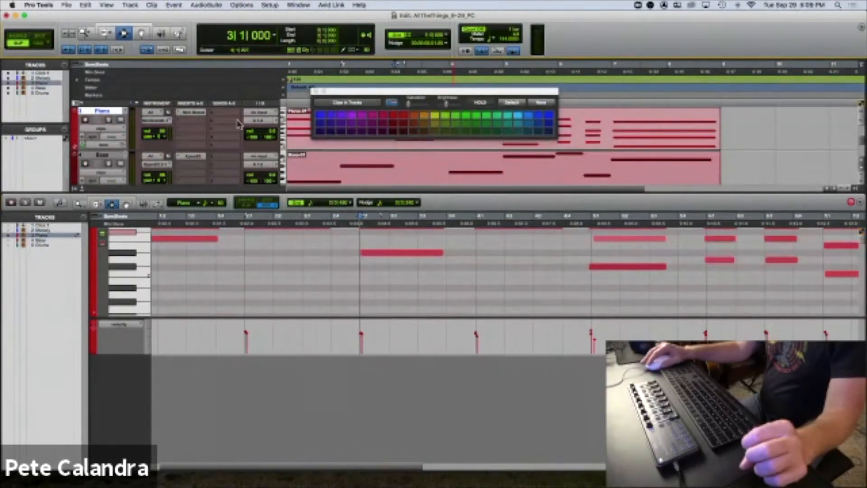
Try green shades on the Piano track, settle on a darker yellow, and close the MIDI Editor
click(457, 119)
click(460, 118)
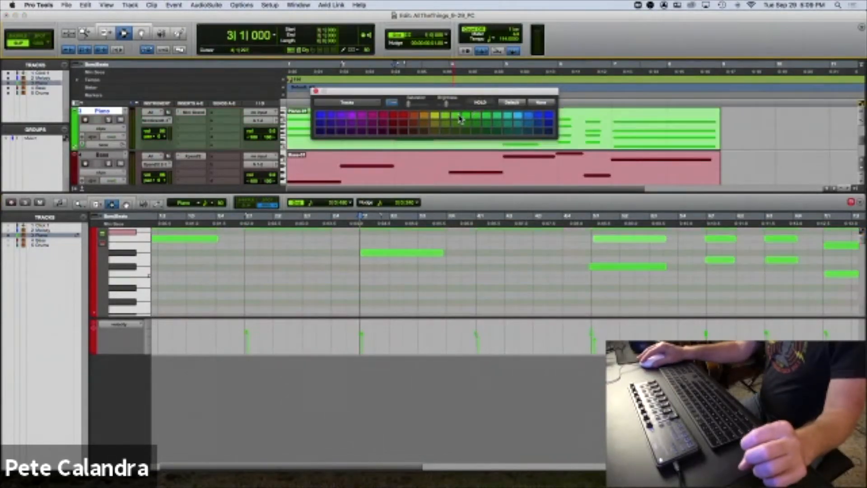
click(479, 125)
click(477, 132)
click(436, 132)
click(436, 125)
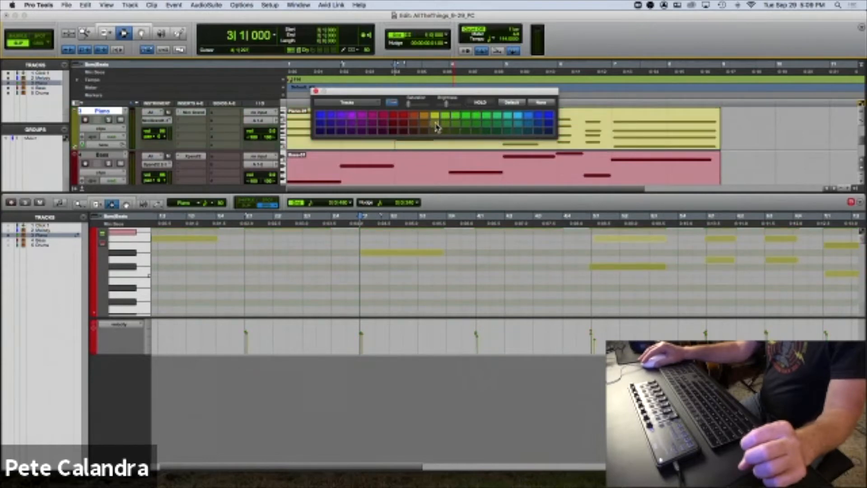
click(82, 192)
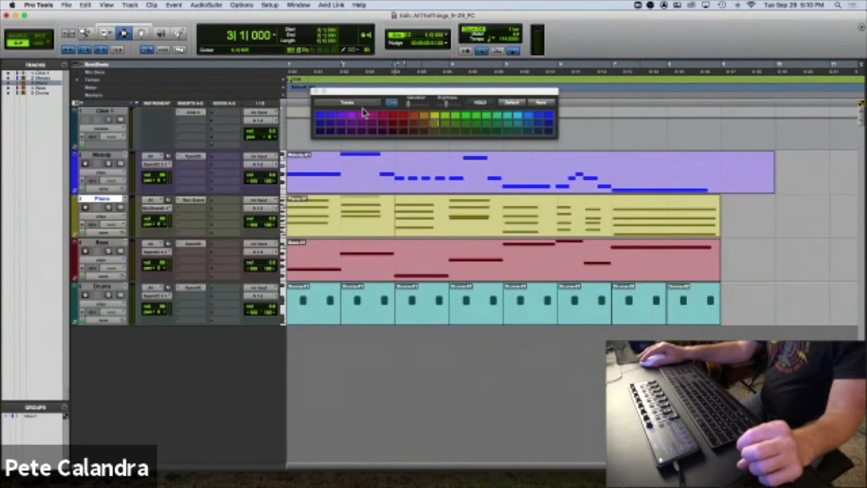
Move the Color Palette up over the rulers, and toggle the channel strip coloring off and back on
drag(388, 92, 451, 69)
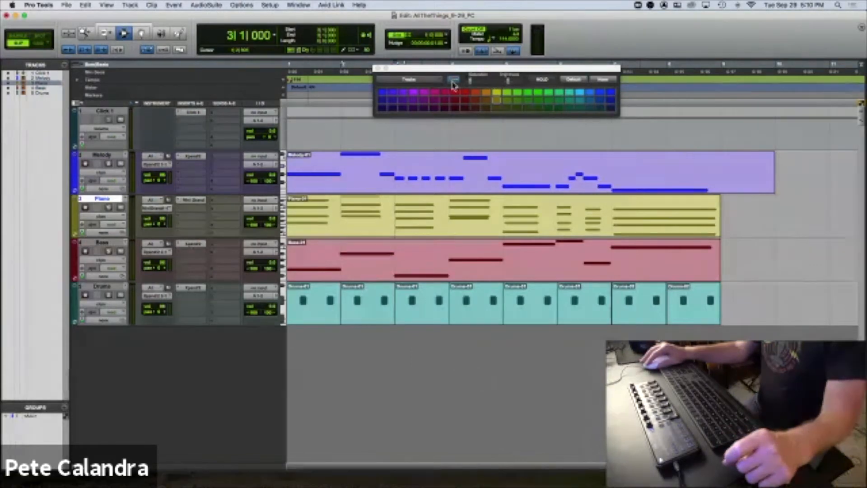
click(455, 81)
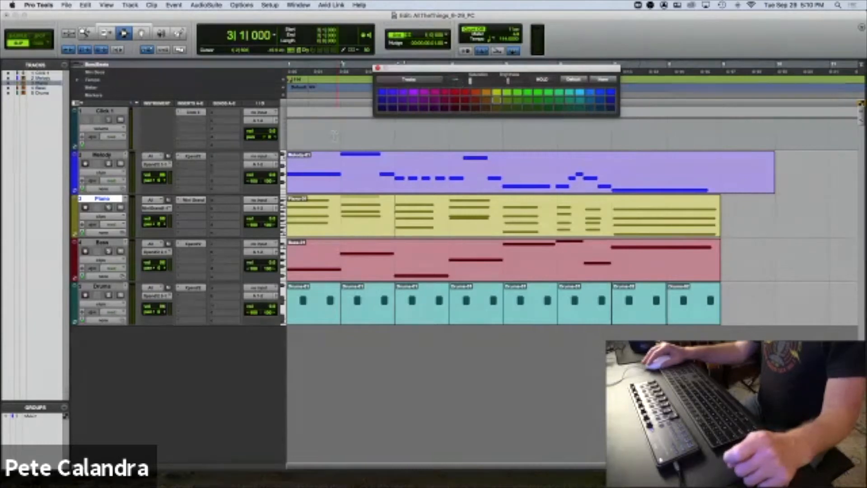
click(454, 80)
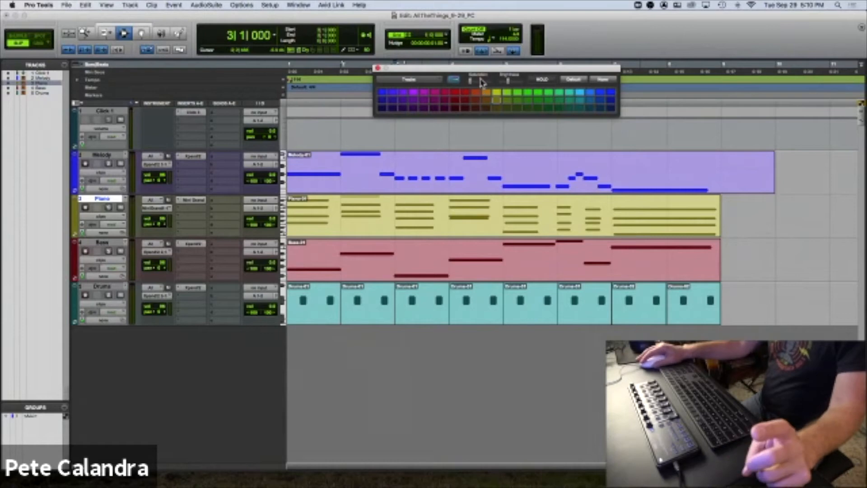
Raise the channel strip color saturation to maximum, and toggle the strip coloring to compare, leaving it off
drag(471, 83, 494, 87)
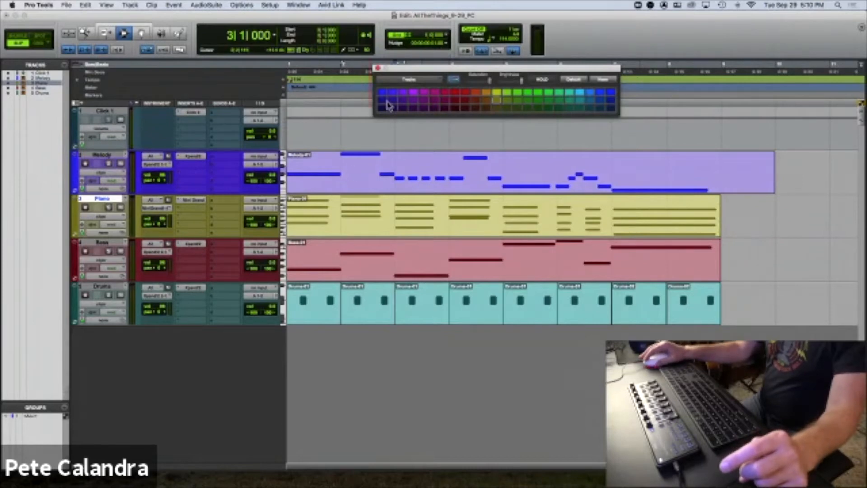
click(455, 81)
click(454, 80)
click(454, 81)
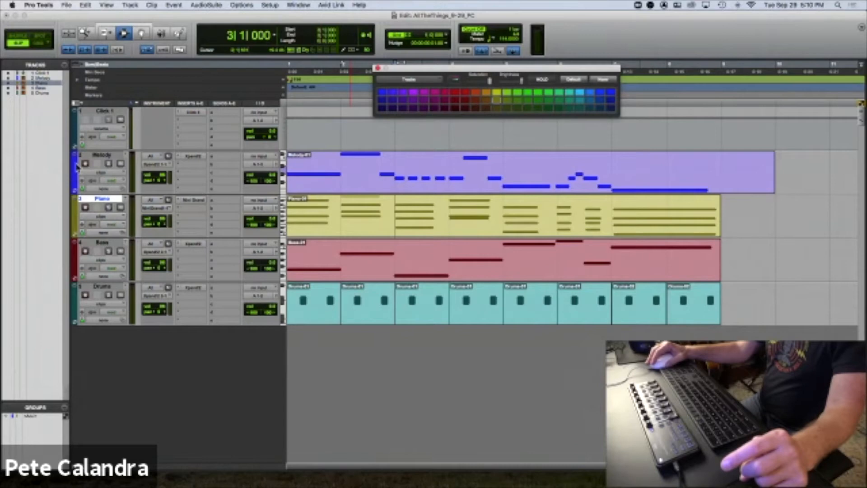
Select the Melody clip, re-enable channel strip coloring, and lower the saturation to about half
click(342, 166)
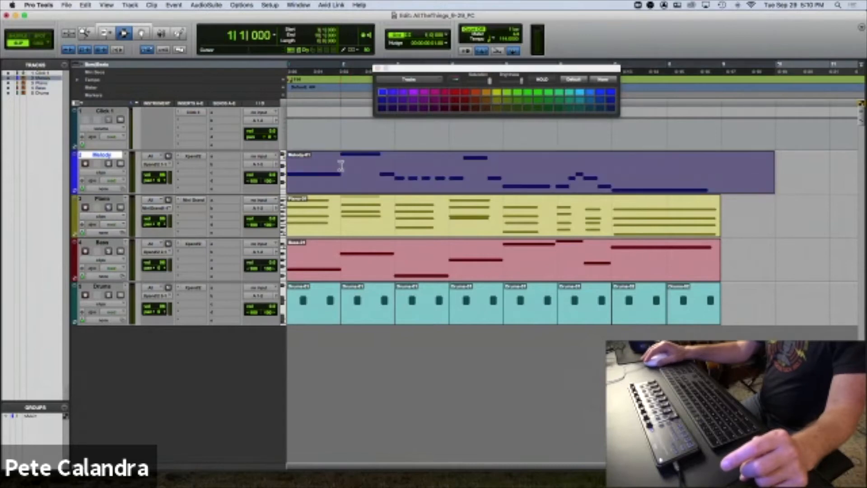
click(490, 84)
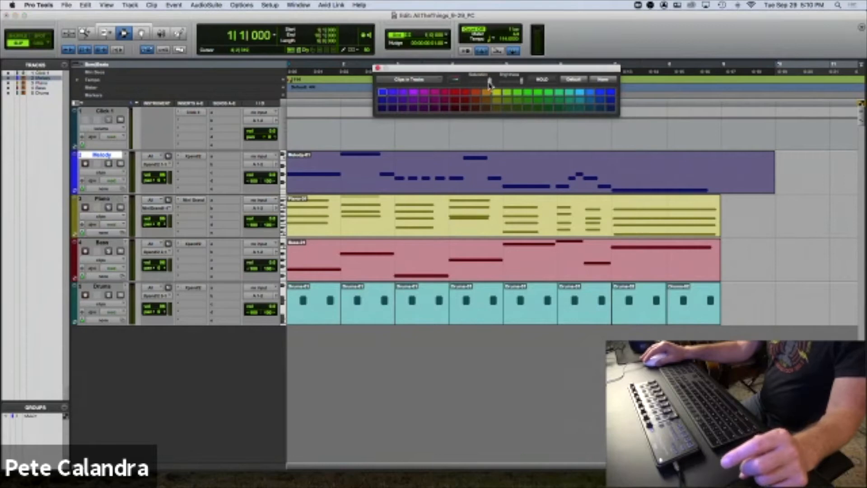
click(455, 80)
drag(490, 82, 480, 83)
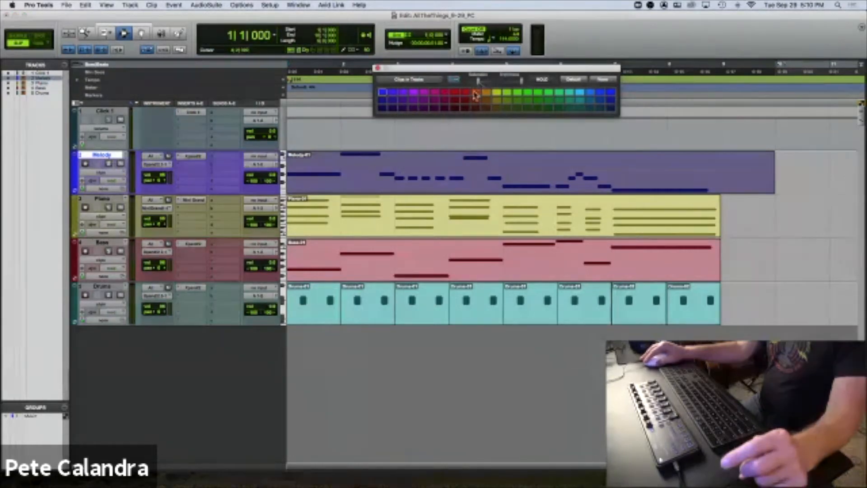
Place the edit cursor in the Melody, Piano and Bass clips near bar 3, and select the Drums clip there
click(402, 177)
double_click(400, 215)
click(401, 247)
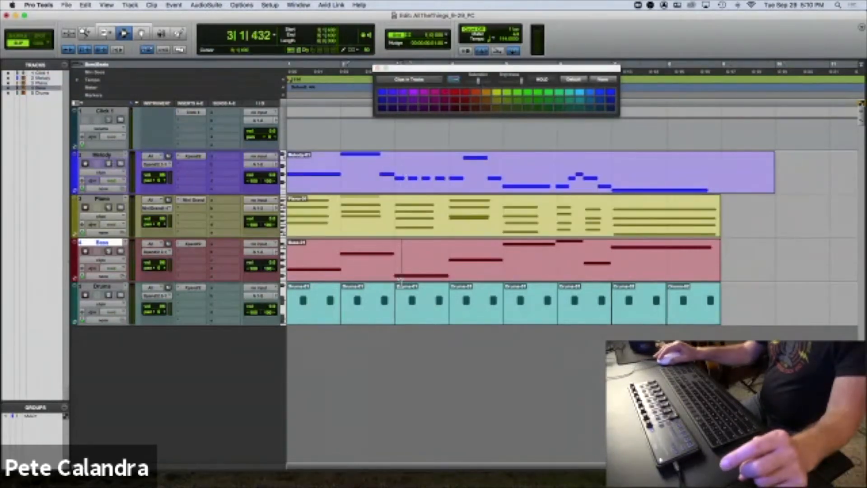
double_click(403, 308)
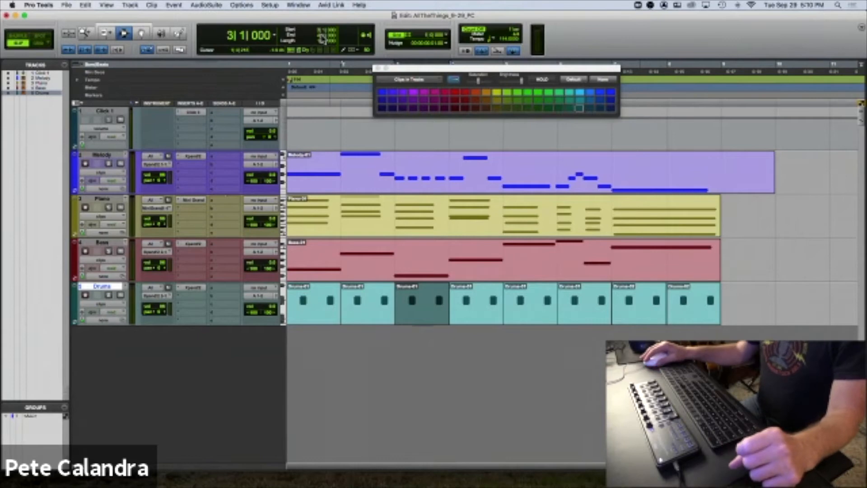
Review the default track and clip color coding options in the Display preferences, and close Preferences
click(278, 6)
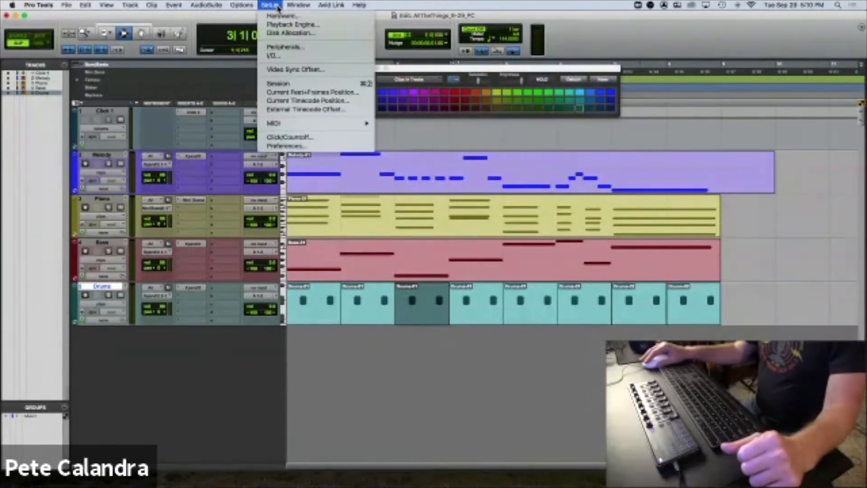
click(283, 146)
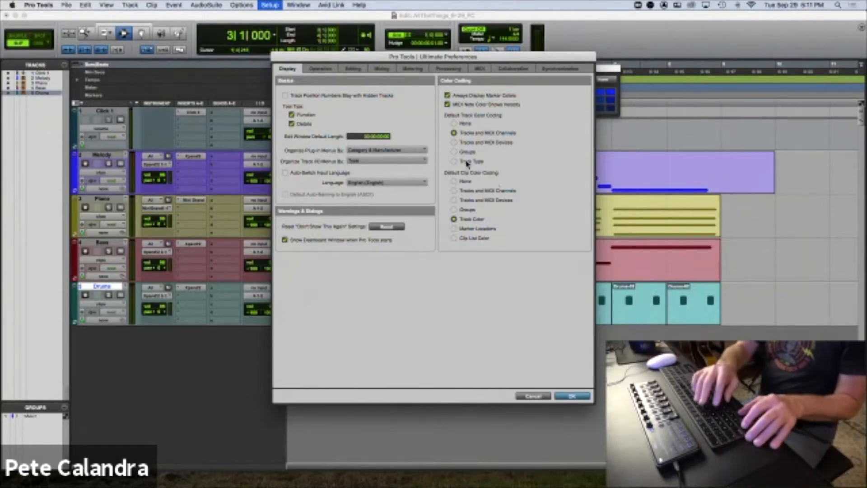
key(Return)
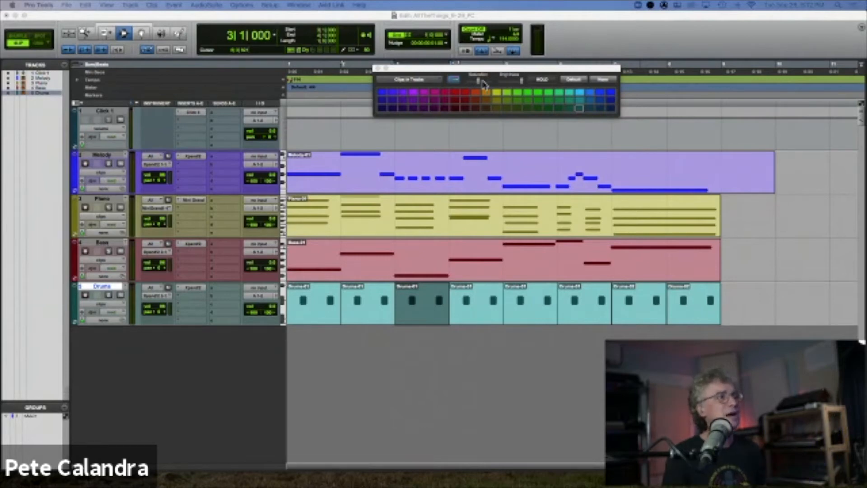
Compare the channel strip colors at maximum saturation, and reduce the saturation to just under half
drag(479, 82, 537, 88)
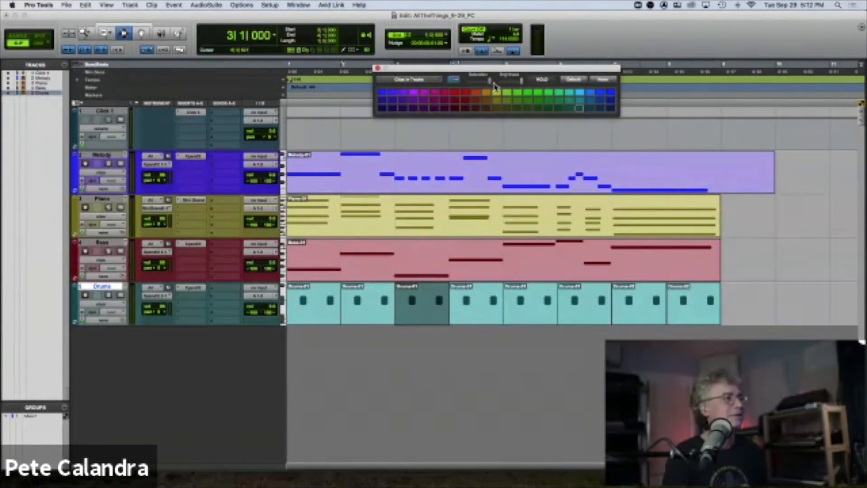
drag(494, 86, 481, 87)
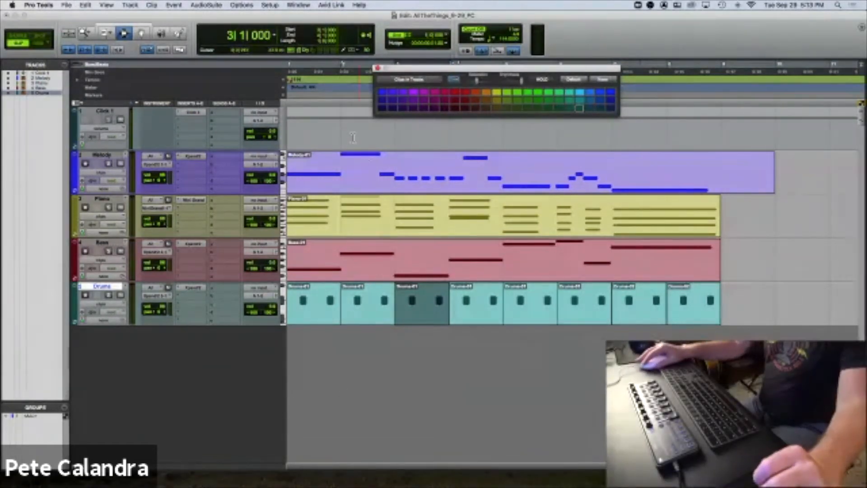
Solo the Melody track and open its clip in the MIDI Editor with the velocity lane hidden and no notes selected
click(142, 34)
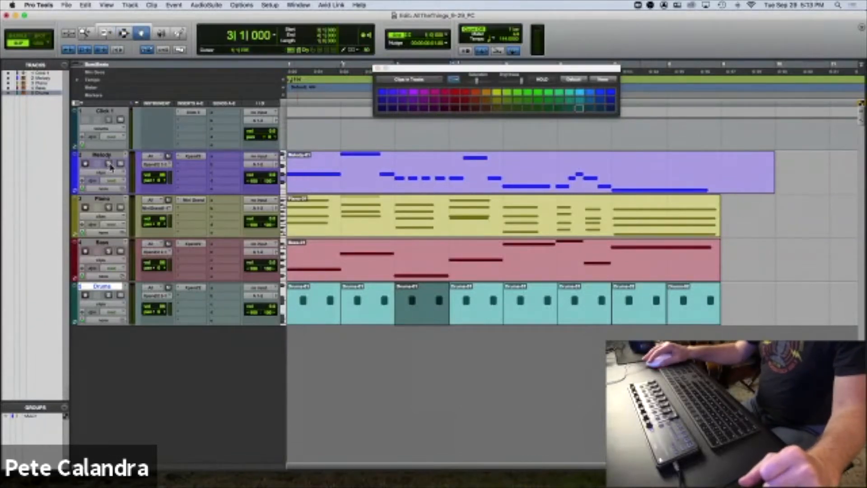
click(111, 166)
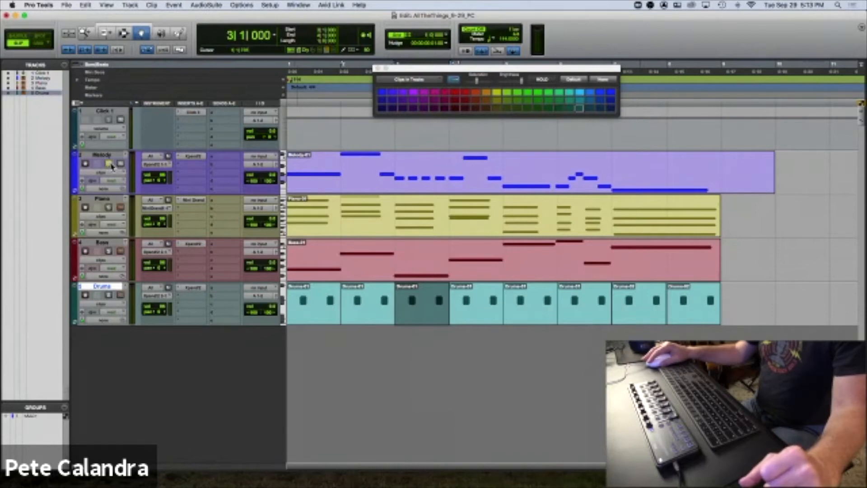
click(324, 165)
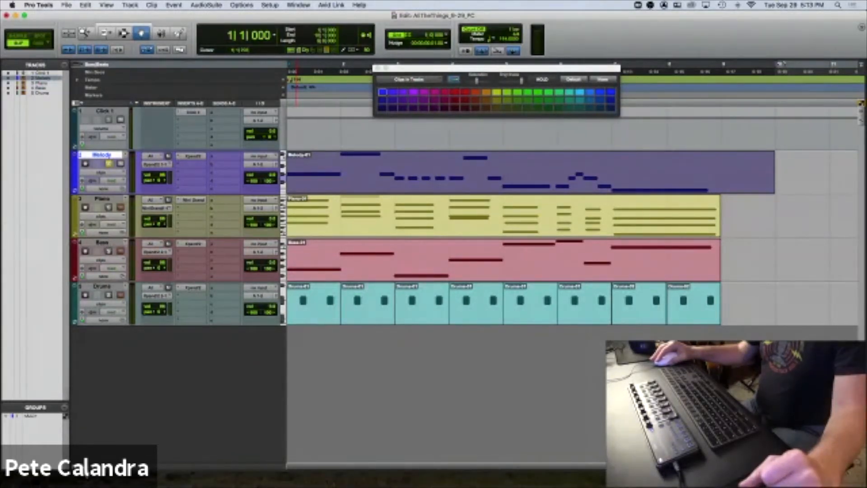
click(83, 466)
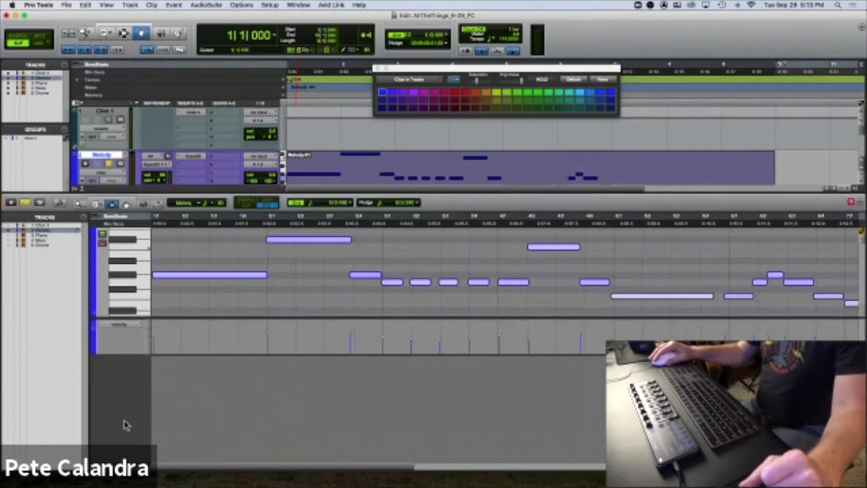
click(99, 320)
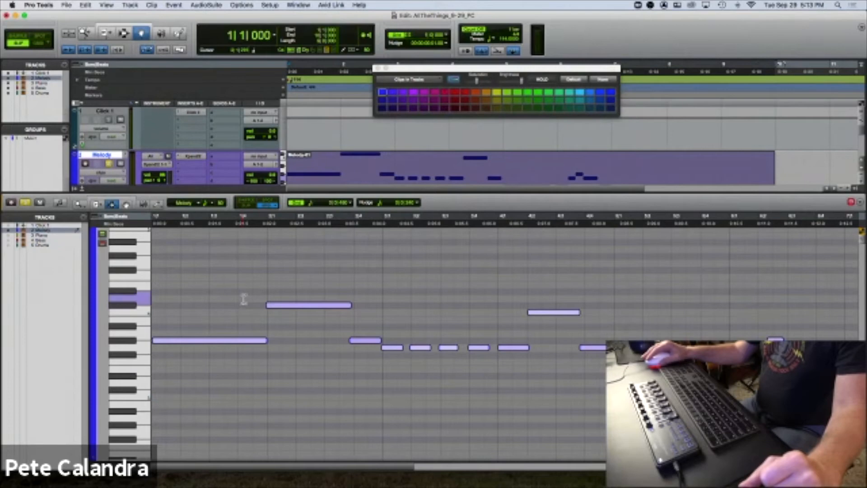
click(355, 276)
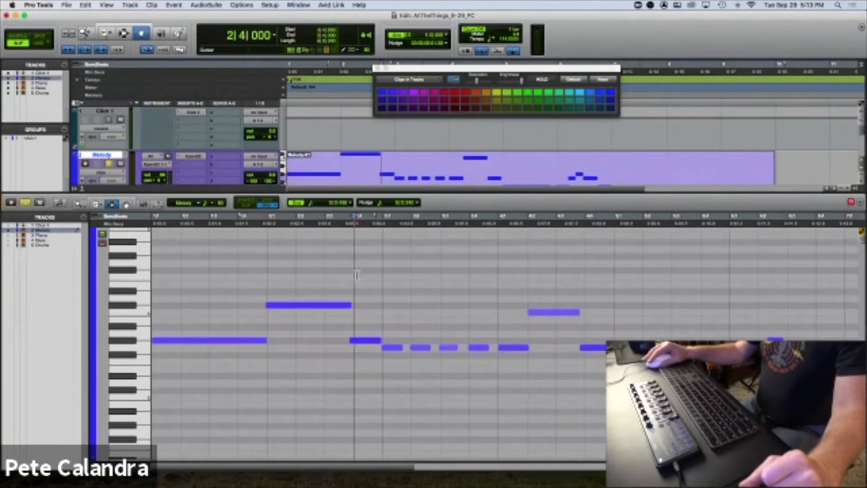
Try color-coding the Melody notes by velocity in the MIDI Editor, and return to color-coding by track
click(38, 236)
click(39, 231)
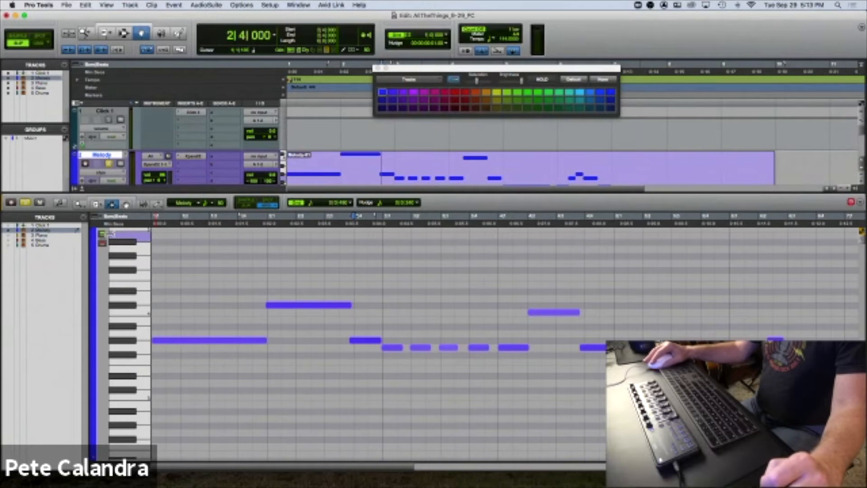
click(102, 241)
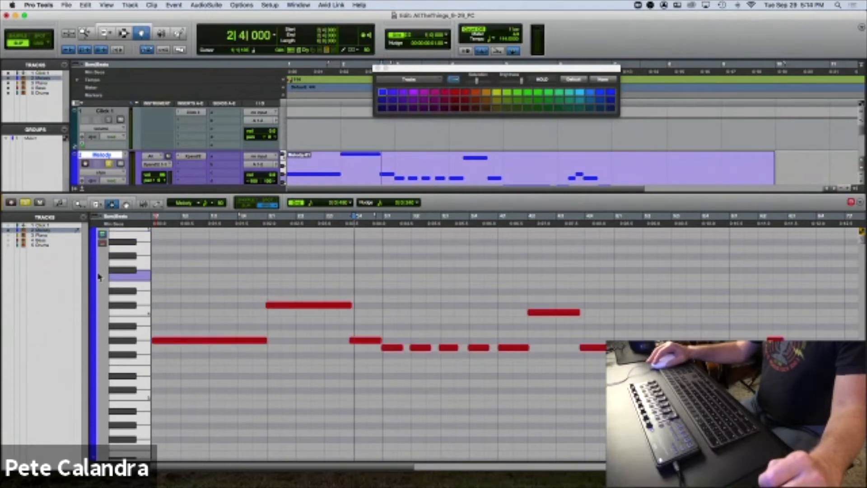
click(102, 235)
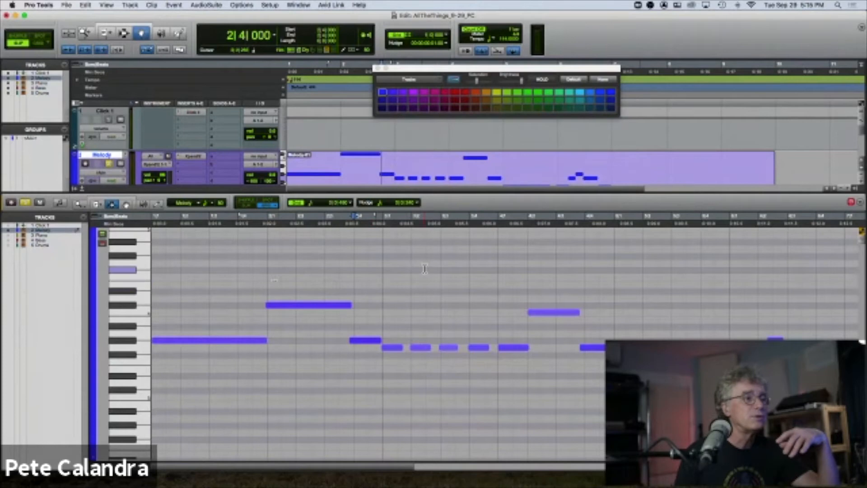
scroll(424, 244, right, 2)
scroll(424, 244, left, 2)
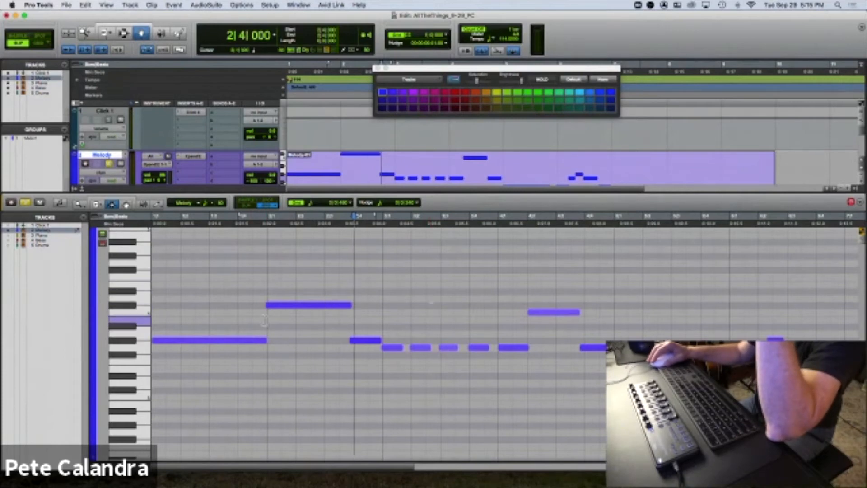
Trim the start of the second Melody note to 2|1|000 so it no longer overlaps the first note
click(353, 338)
key(t)
key(t)
key(t)
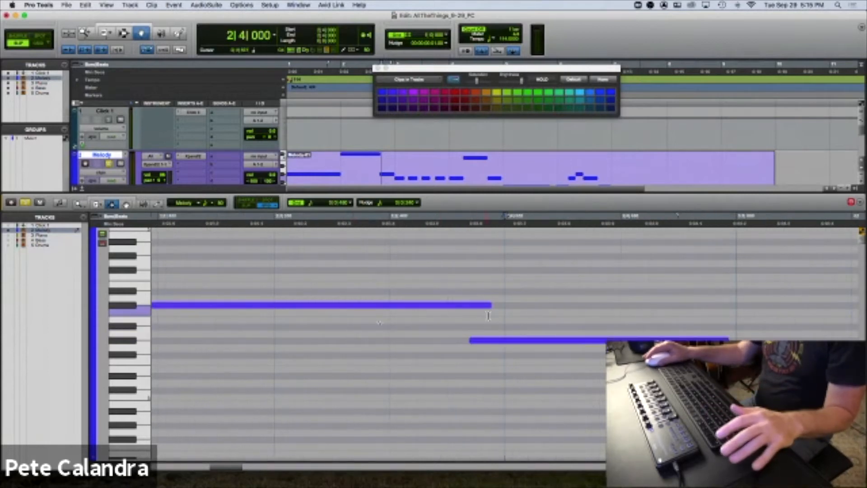
scroll(488, 317, left, 10)
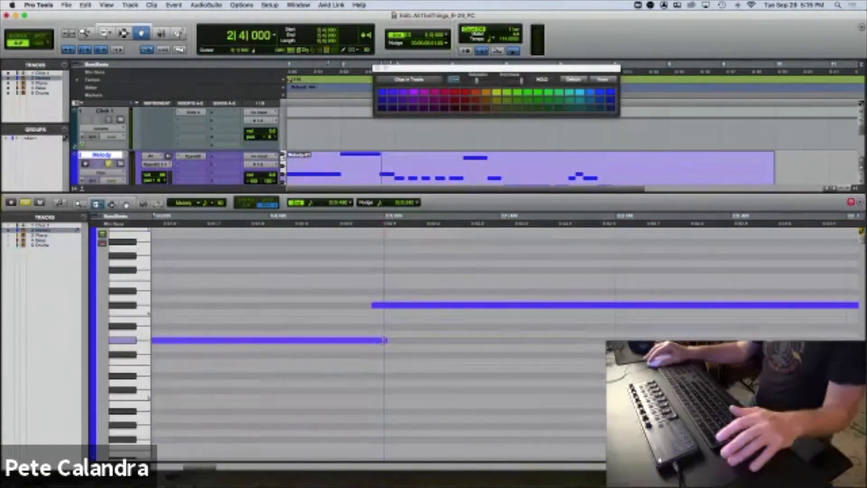
drag(372, 305, 385, 306)
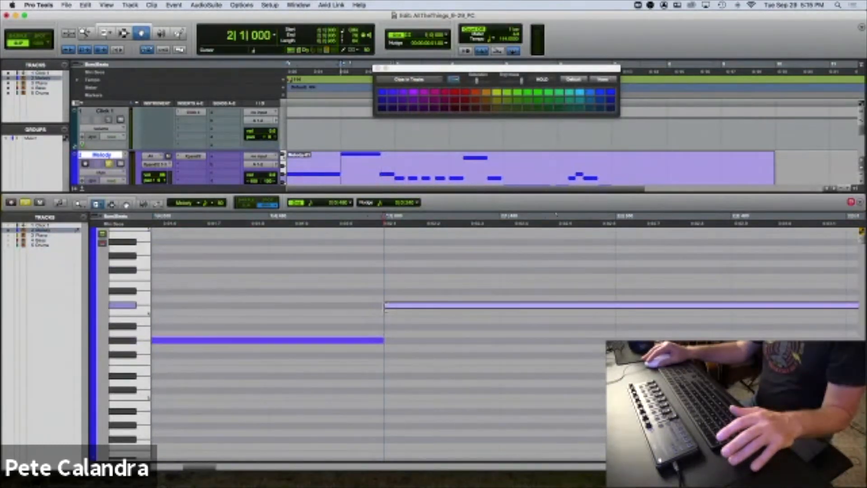
Extend the second Melody note to 2|4|000, and trim the third note to span 2|4|000 to 3|1|000
key(r)
key(r)
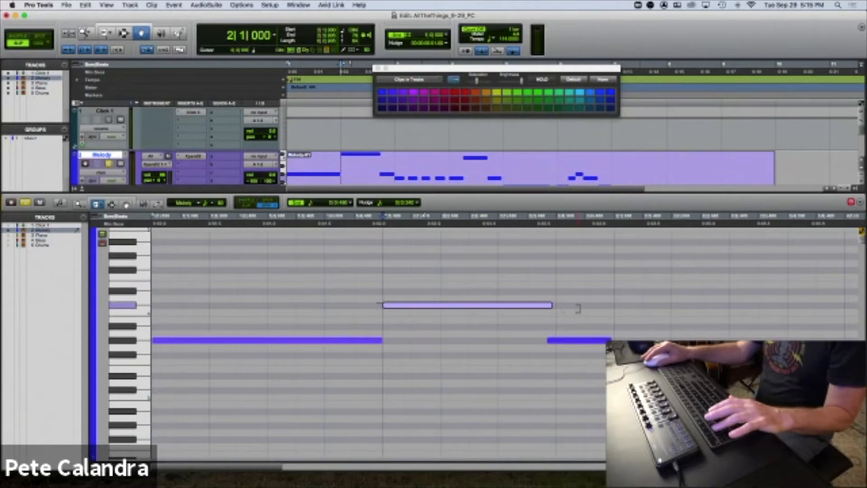
drag(548, 305, 555, 305)
drag(549, 340, 557, 340)
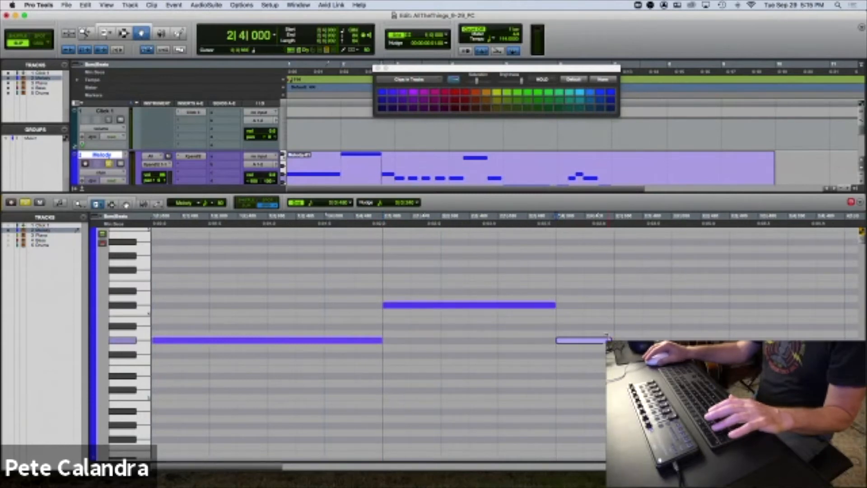
drag(612, 347, 615, 347)
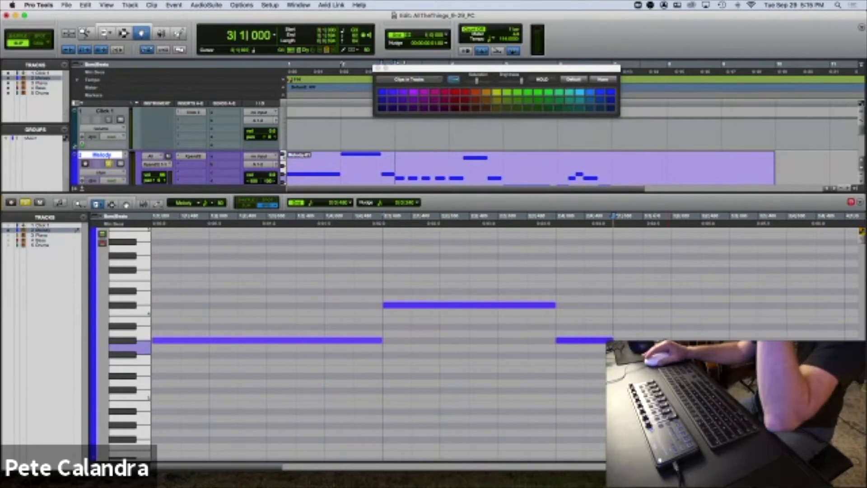
Trim the starts of the repeated same-pitch notes in bar 3 and at 4|1|000 onto the beats
scroll(665, 338, right, 4)
scroll(509, 334, right, 3)
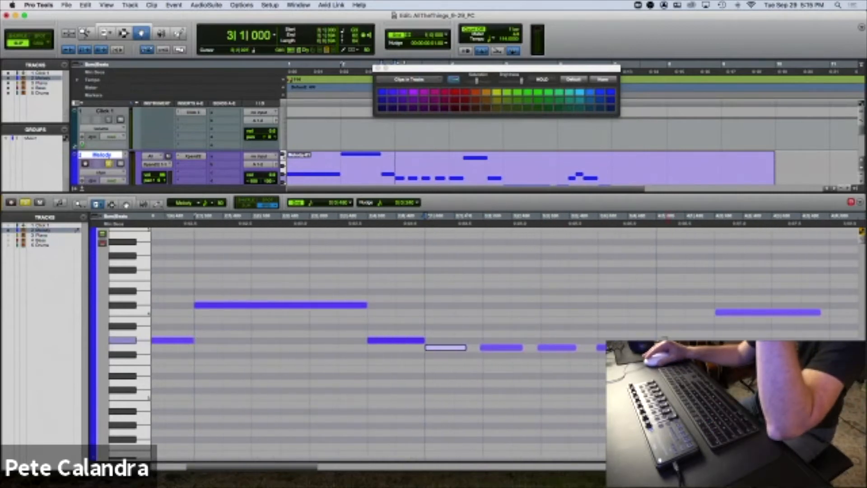
click(482, 348)
click(542, 348)
click(601, 347)
click(669, 347)
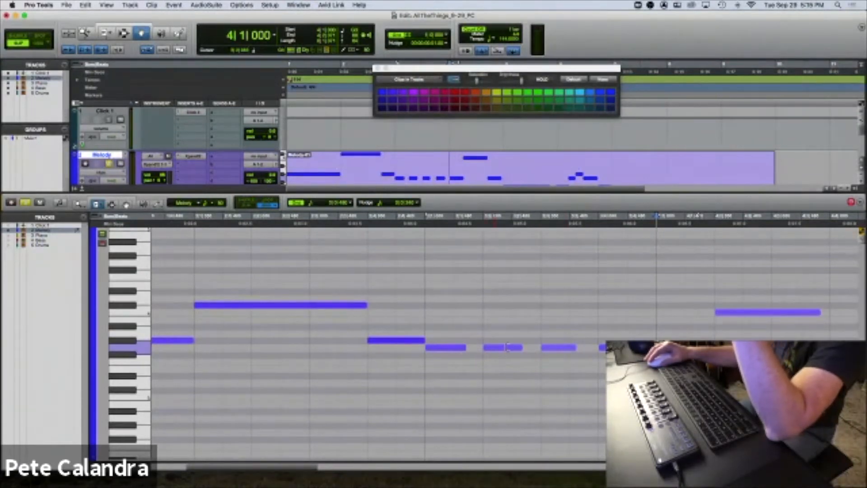
Trim the bar 4 notes to start at 4|2|000 and 4|4|000, and the following note to start at 5|1|000
click(720, 312)
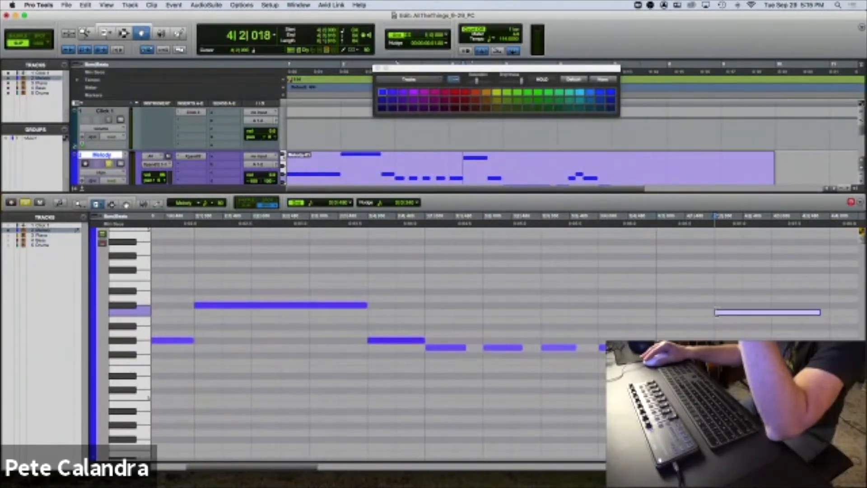
drag(821, 348, 832, 347)
scroll(777, 324, right, 8)
scroll(778, 324, right, 2)
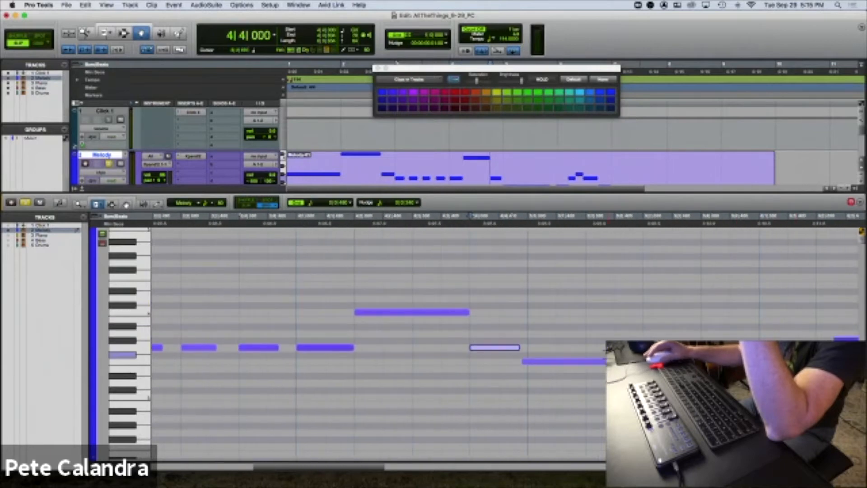
drag(520, 347, 535, 361)
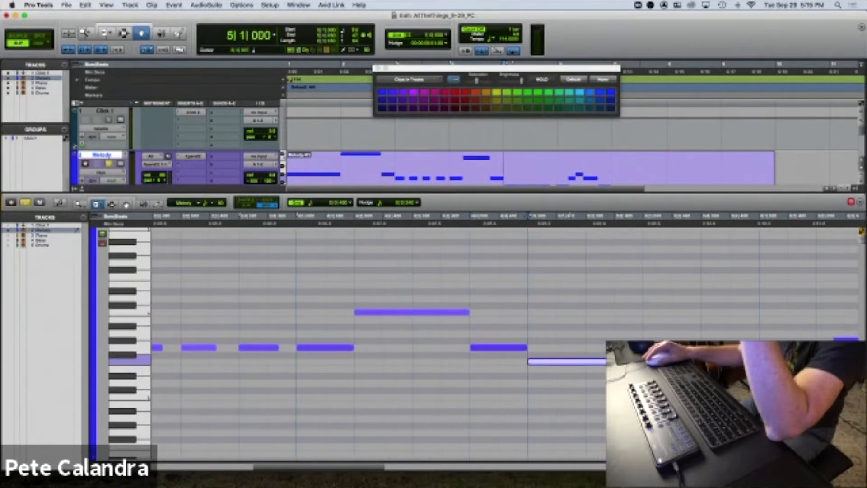
Trim the note boundaries from bar 5 through bar 6 onto the grid, and start the final note at 7|1|000
drag(759, 362, 730, 362)
scroll(577, 358, right, 8)
drag(527, 348, 536, 348)
drag(527, 362, 569, 341)
mouse_move(587, 341)
mouse_down()
mouse_move(599, 341)
mouse_move(568, 348)
mouse_up()
drag(591, 348, 599, 348)
drag(652, 361, 656, 361)
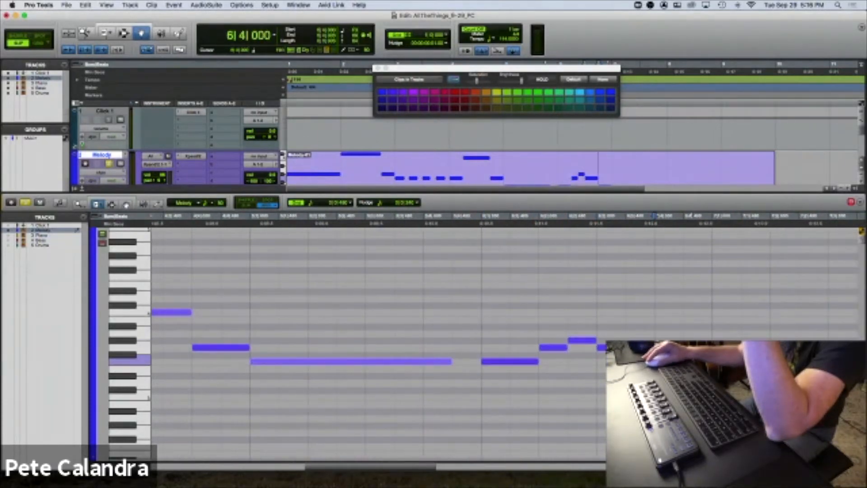
drag(709, 369, 714, 369)
Play the trimmed Melody part from the beginning of the session, and stop playback
key(r)
key(Return)
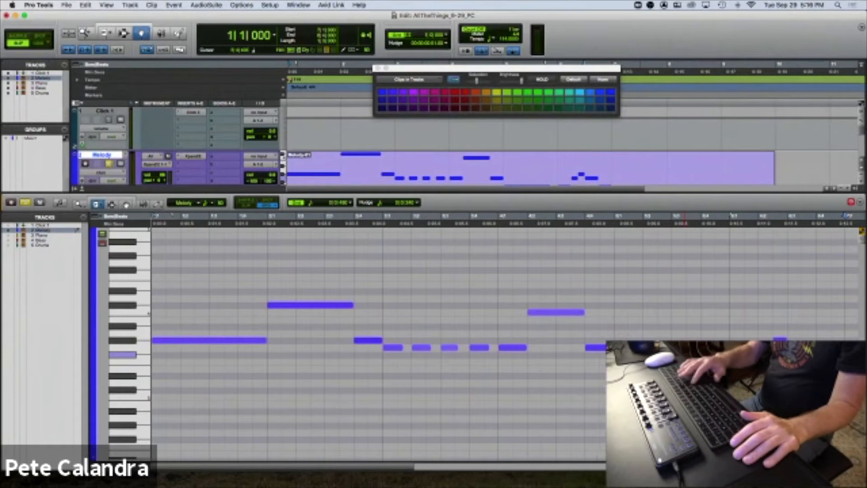
key(space)
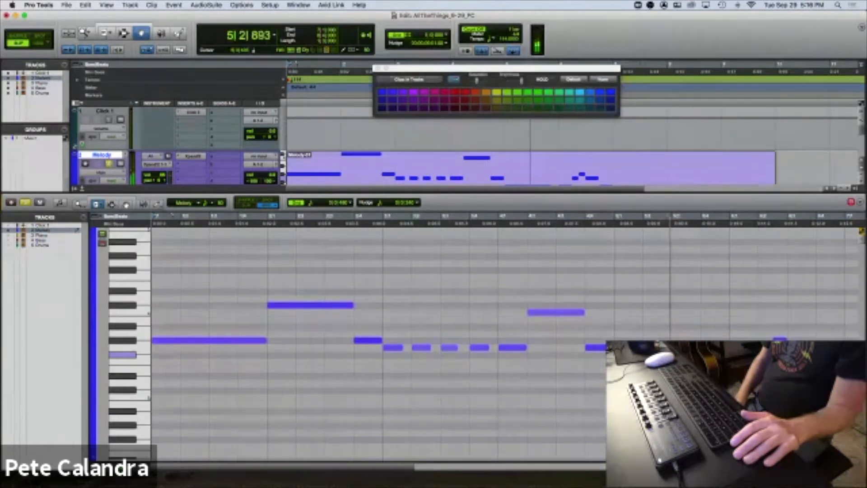
key(space)
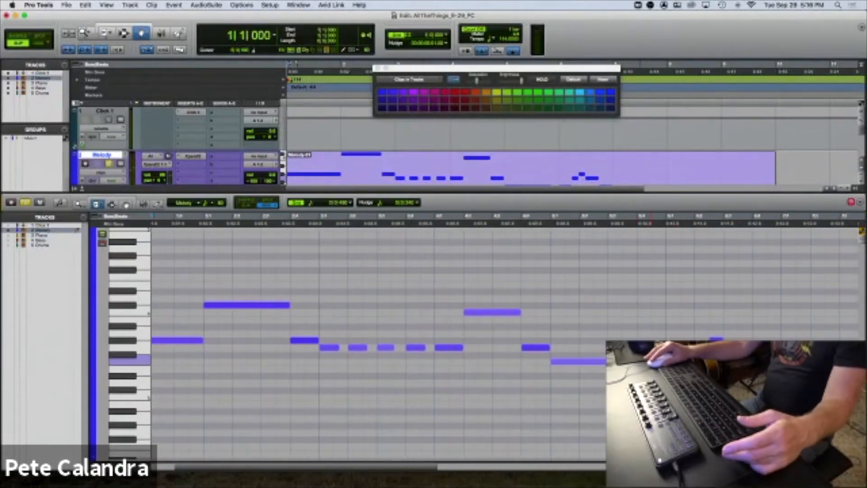
Inspect the long bar 5 note up close with the Grabber tool, checking its ending against the 5|4|480 position
click(126, 204)
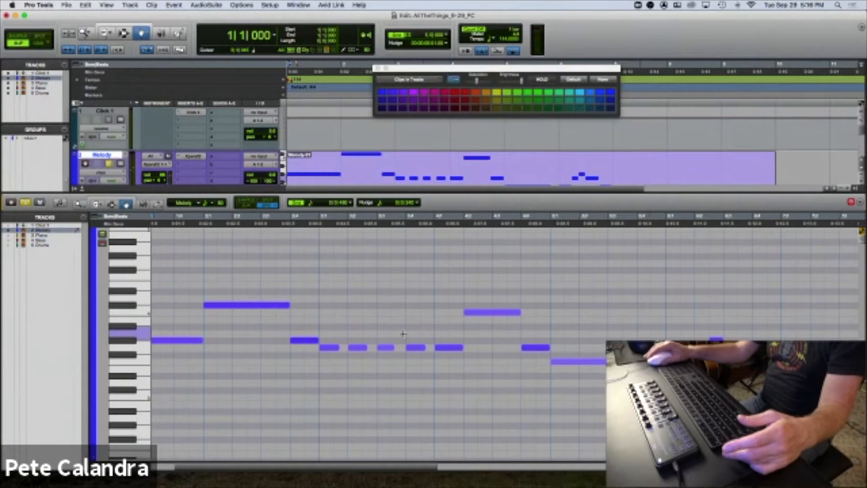
click(588, 361)
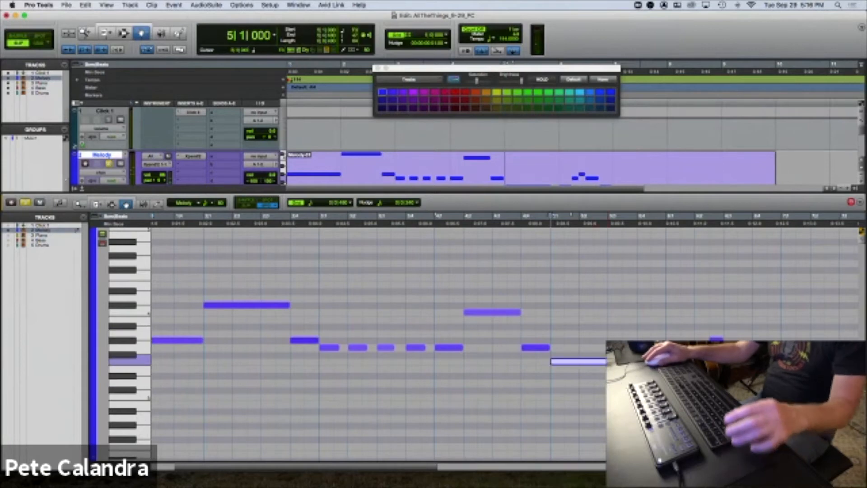
key(r)
key(r)
key(t)
key(t)
key(t)
key(t)
key(t)
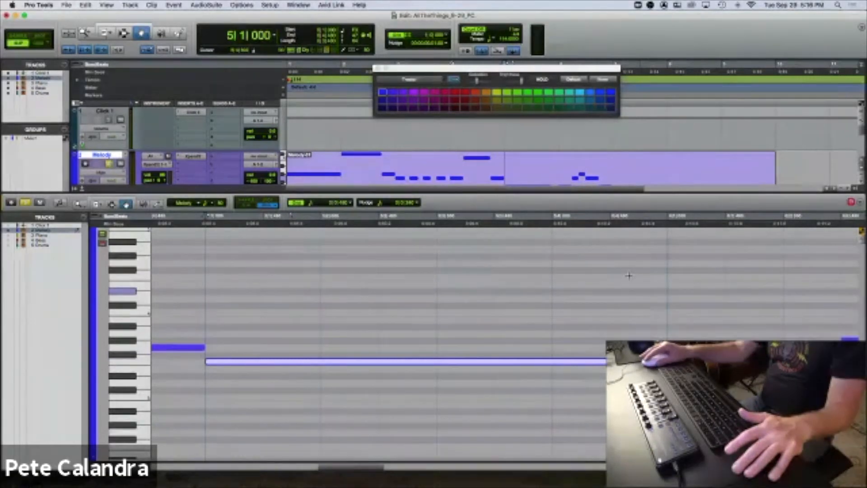
click(610, 227)
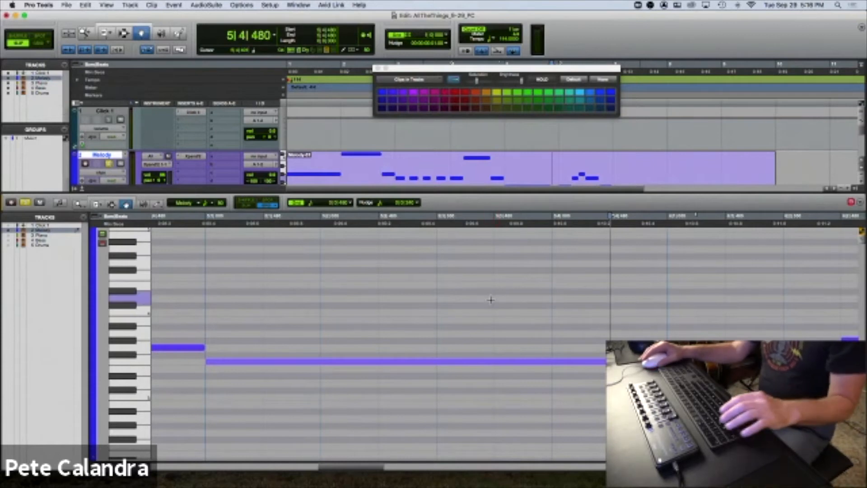
key(r)
key(r)
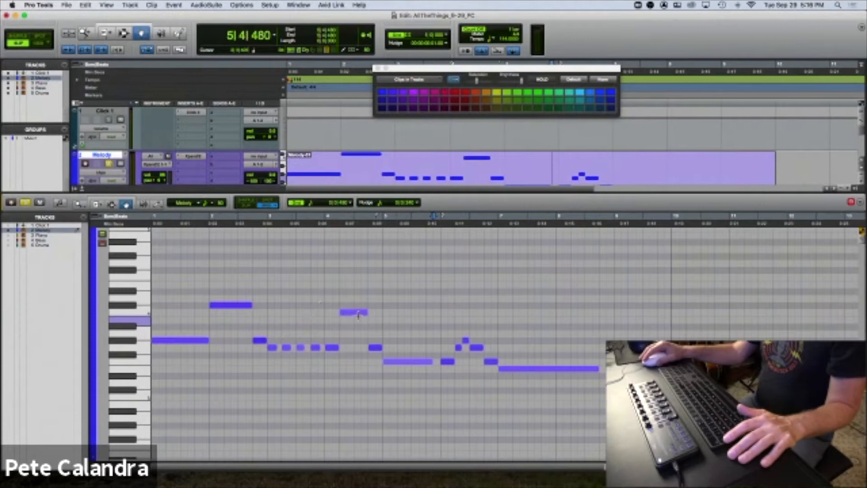
Shorten the high notes in bars 2 and 4 with the Trim tool so they end at 2|3|480 and 4|3|480
click(96, 204)
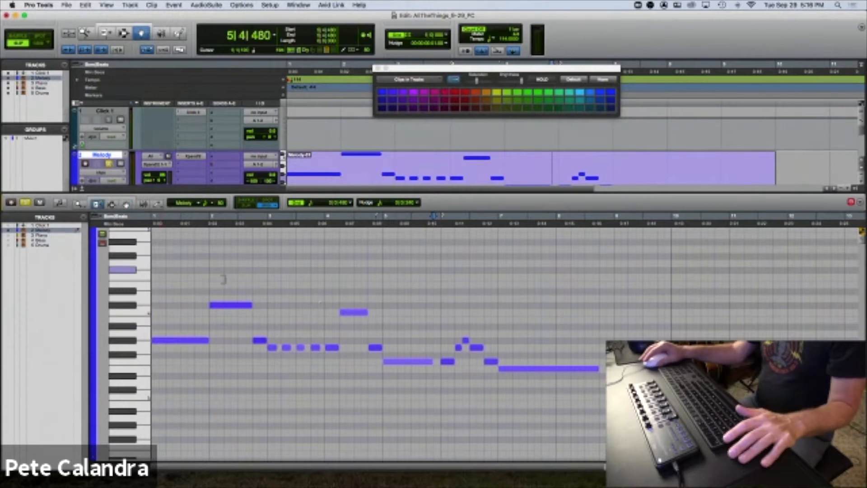
key(t)
key(t)
scroll(283, 281, left, 12)
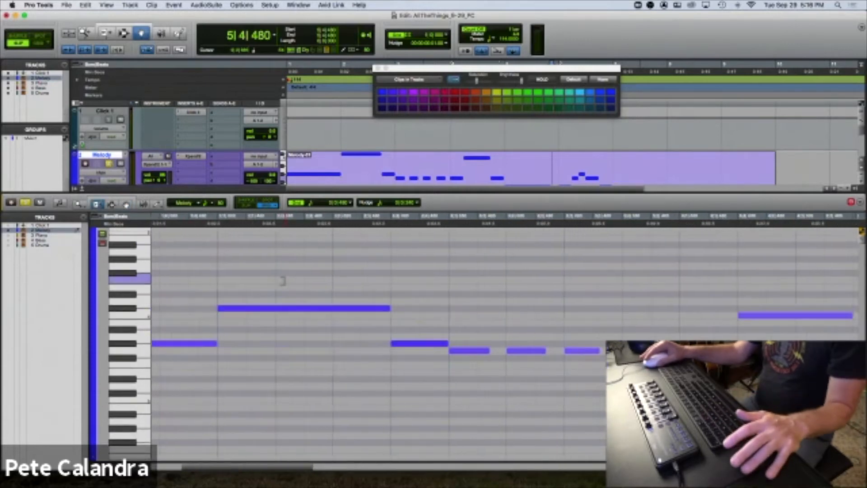
click(495, 309)
scroll(483, 297, right, 5)
scroll(484, 297, right, 2)
scroll(544, 307, right, 5)
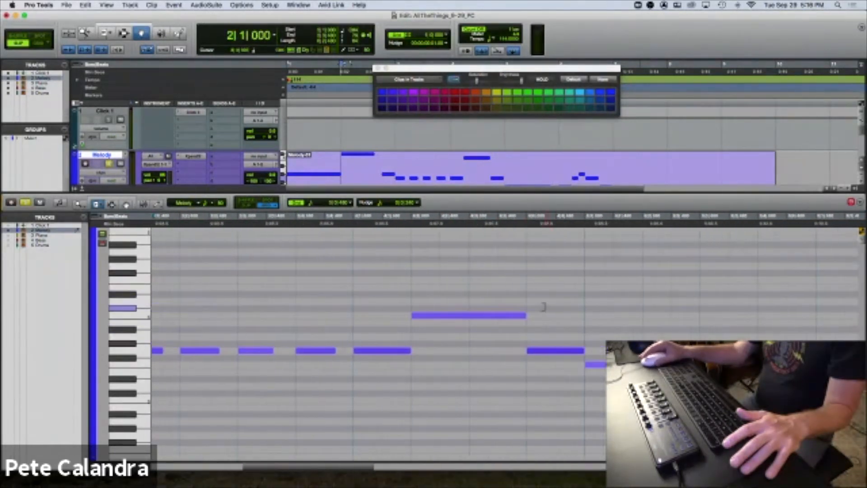
click(500, 315)
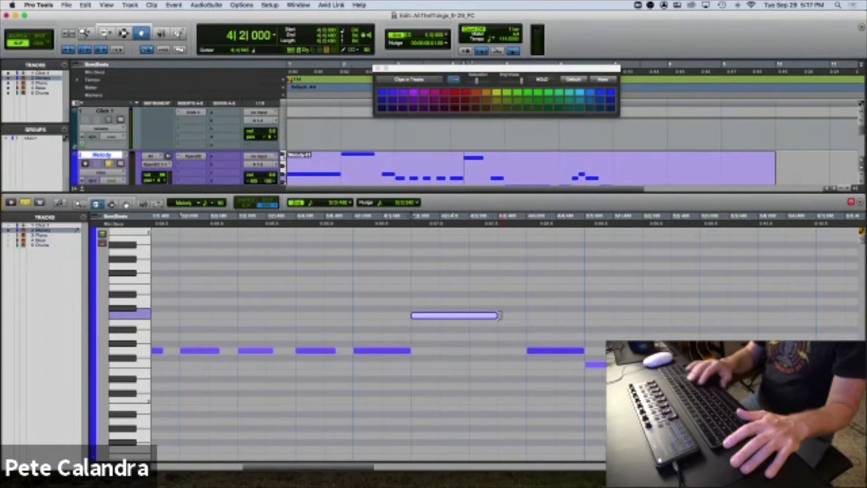
Play the Melody from the beginning to hear the shortened notes, and bring the whole part into view
key(Return)
key(space)
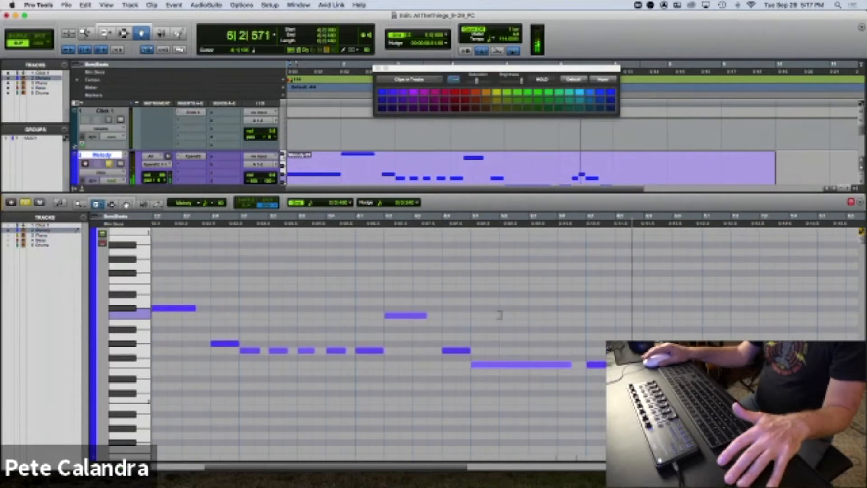
key(space)
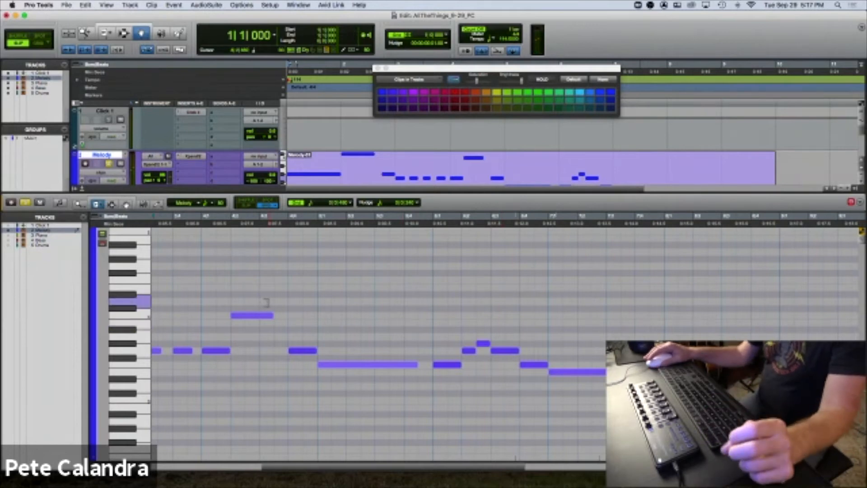
scroll(237, 355, left, 3)
scroll(236, 355, left, 6)
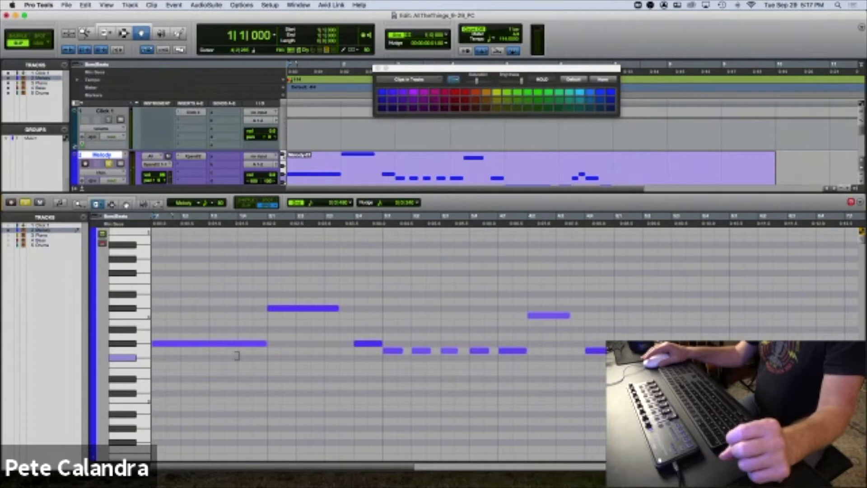
key(r)
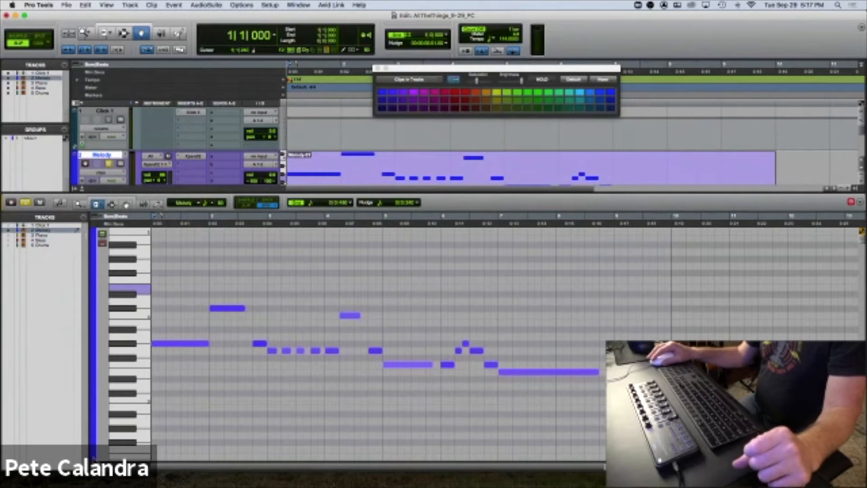
Show the lane below the Melody notes with the Grabber tool active, and review its data and controller types, keeping velocity
click(94, 459)
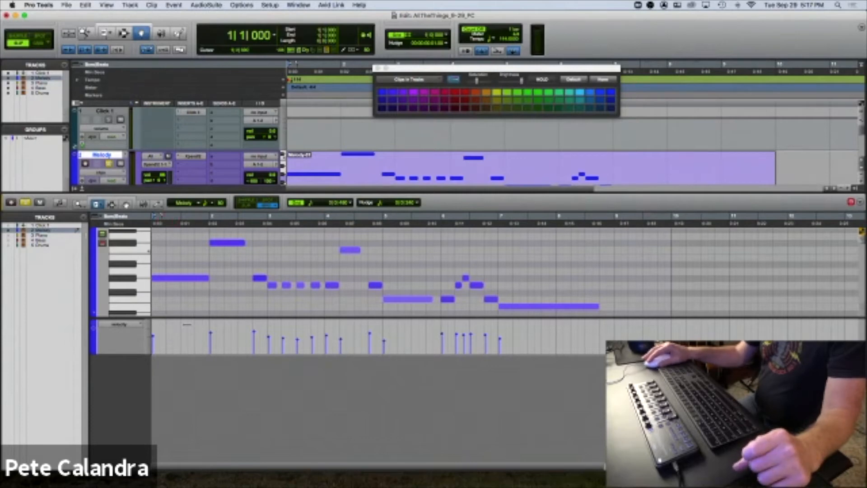
click(126, 204)
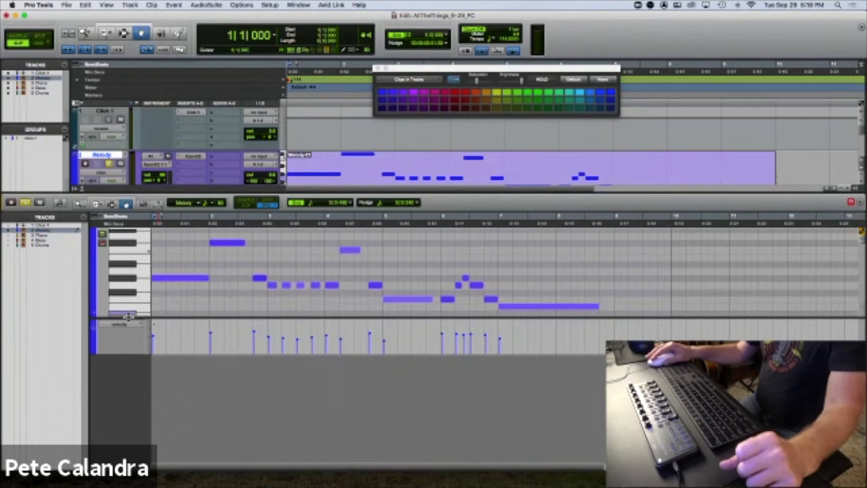
click(123, 331)
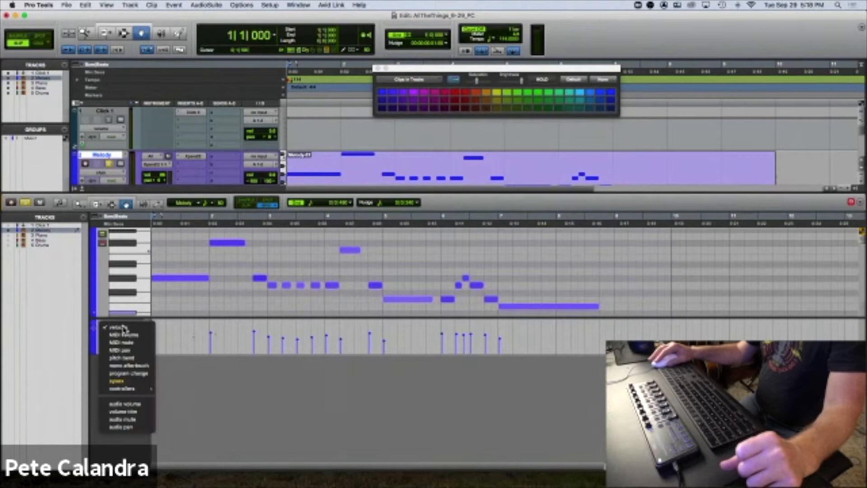
mouse_move(149, 393)
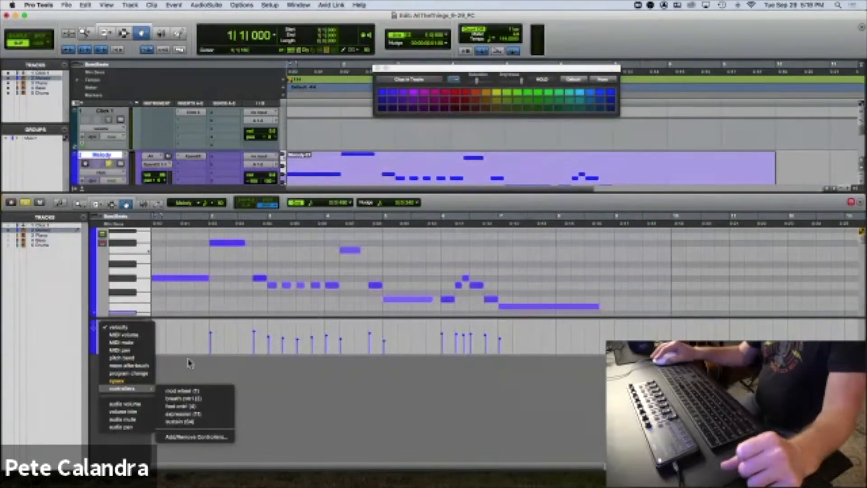
click(116, 327)
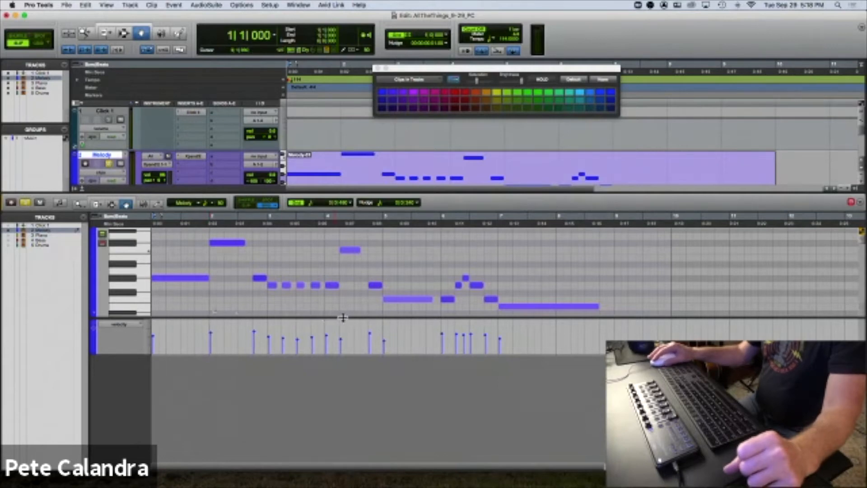
Make both the MIDI Editor's note area and the velocity lane taller
drag(344, 318, 343, 340)
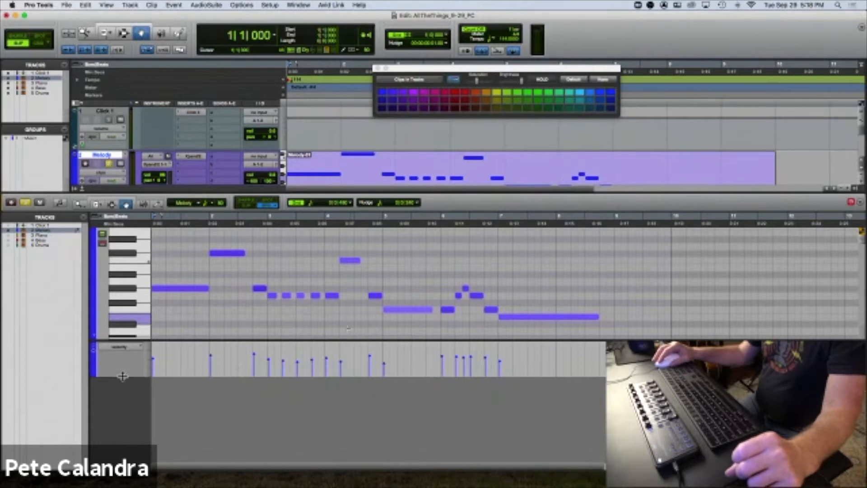
drag(122, 376, 122, 441)
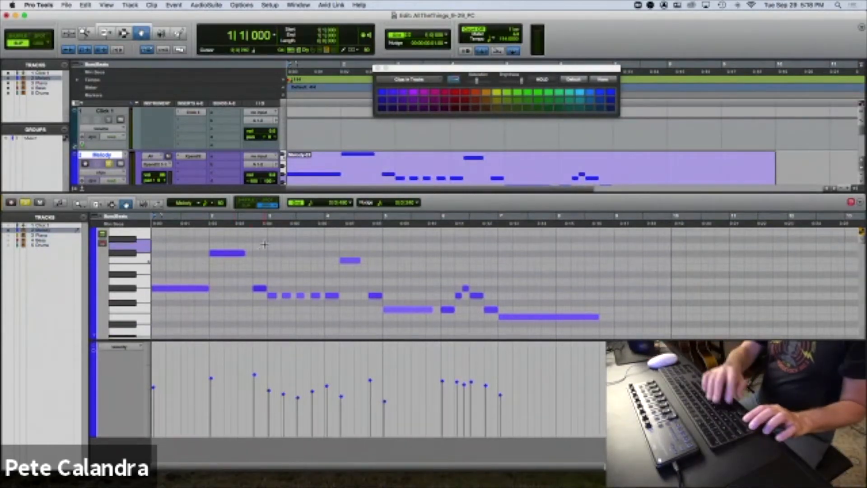
Zoom in horizontally on the Melody notes from bar 1 in the MIDI Editor, keeping velocity in the lane below
key(t)
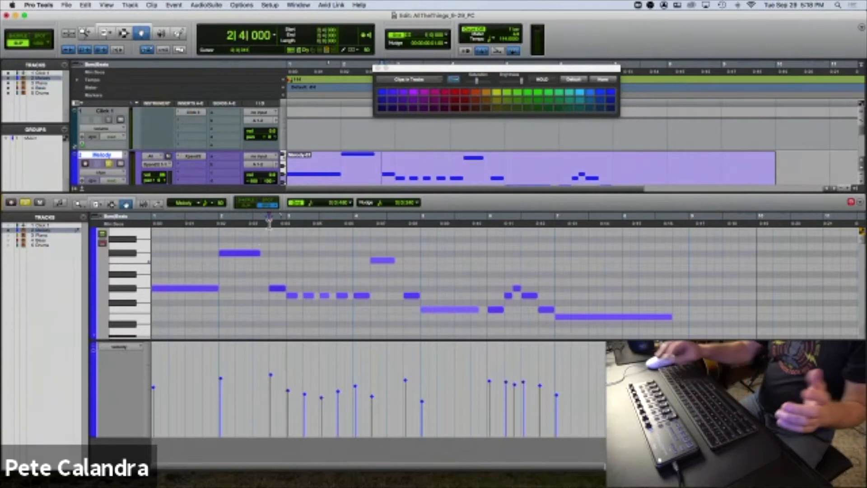
click(322, 223)
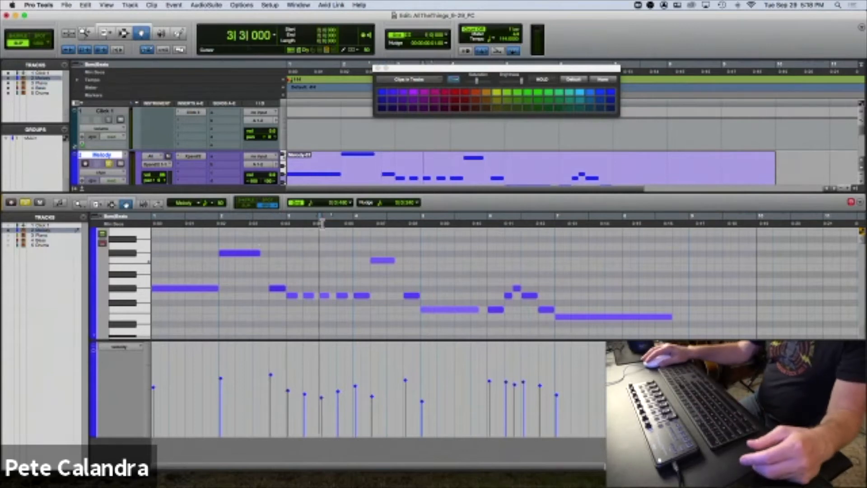
drag(687, 222, 147, 226)
key(alt+f)
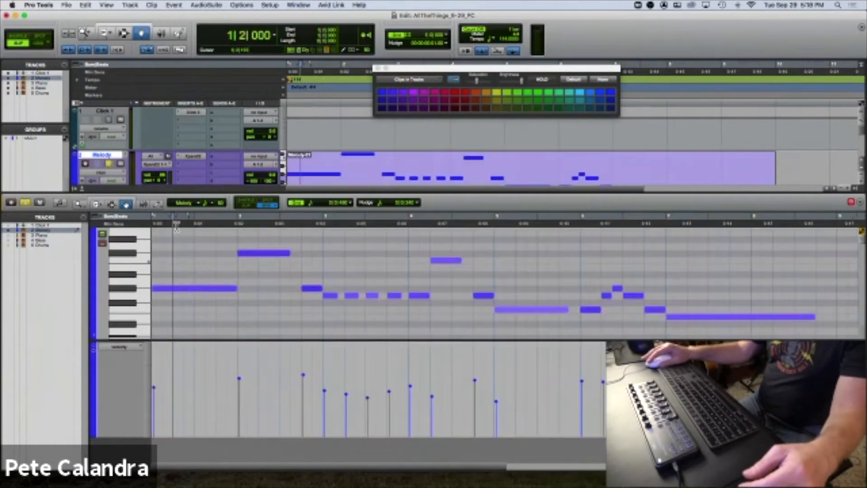
click(175, 228)
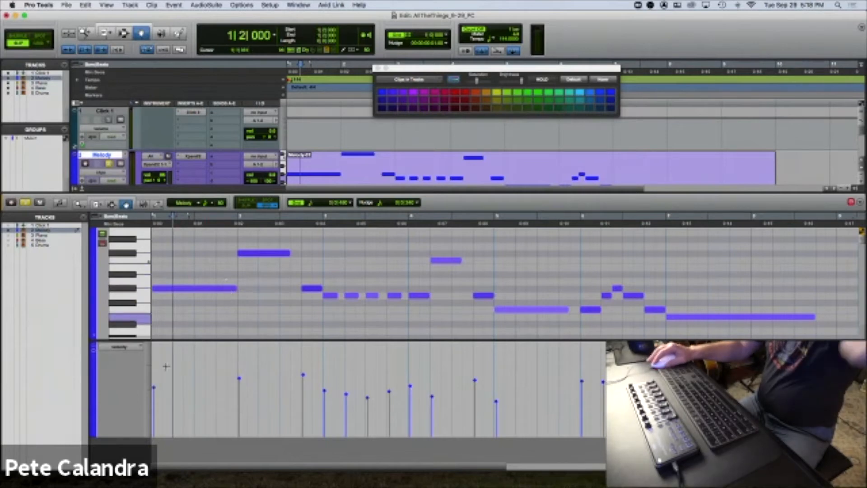
click(128, 346)
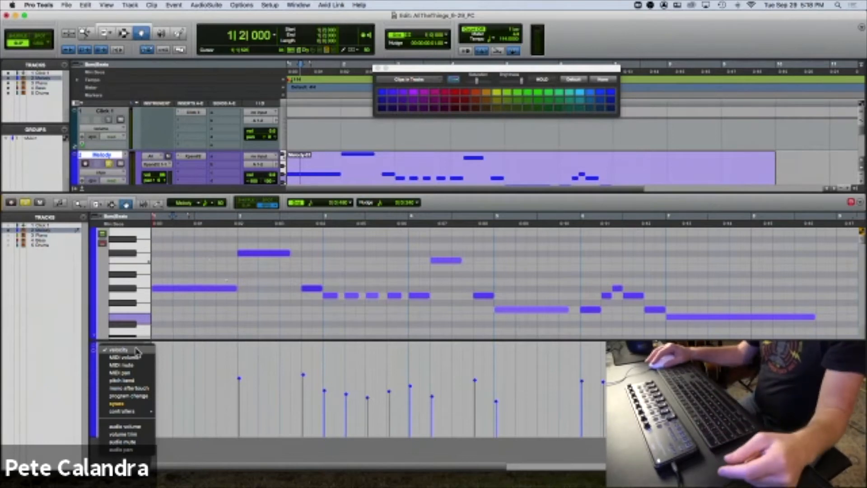
click(136, 352)
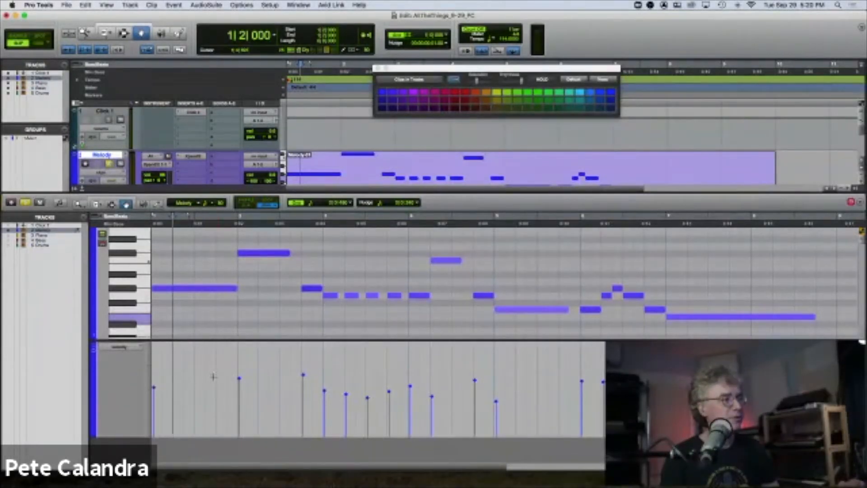
Lower the first Melody note's velocity to a very soft level and play it
click(154, 391)
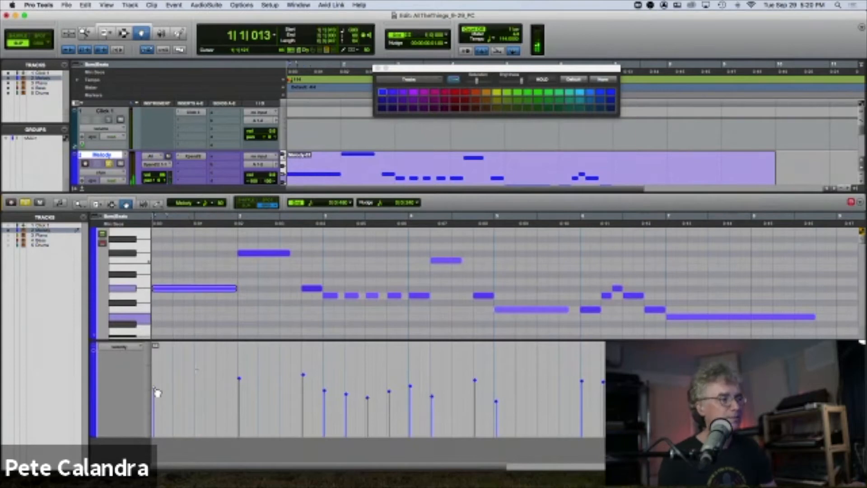
drag(157, 396, 153, 422)
key(space)
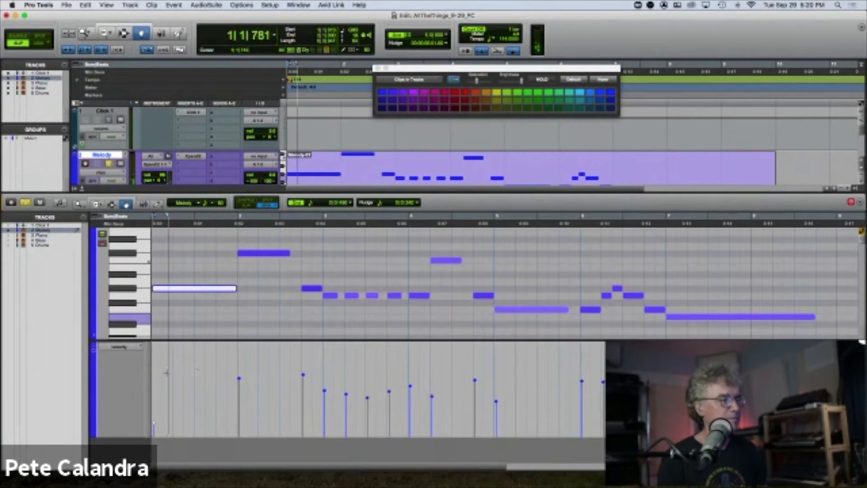
key(space)
Raise the first Melody note's velocity to the maximum and play it
drag(157, 428, 156, 344)
key(space)
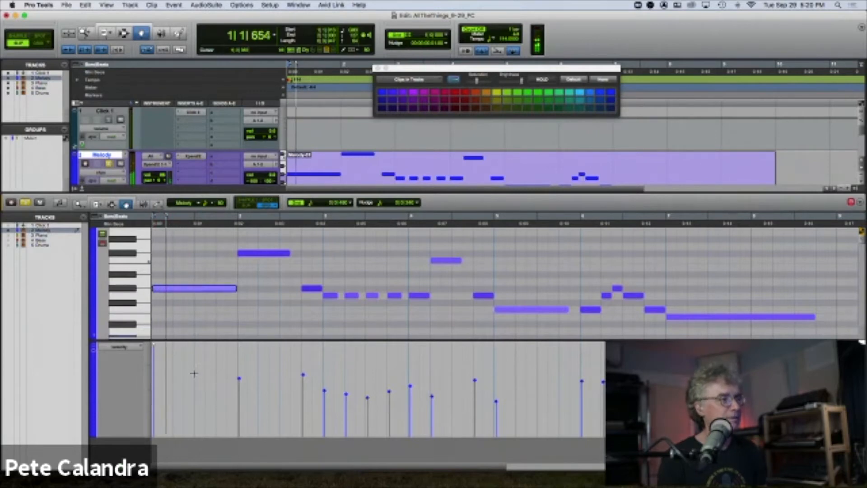
key(space)
Bring the first Melody note's velocity back down to a medium level and deselect the note
click(156, 355)
drag(156, 376, 156, 404)
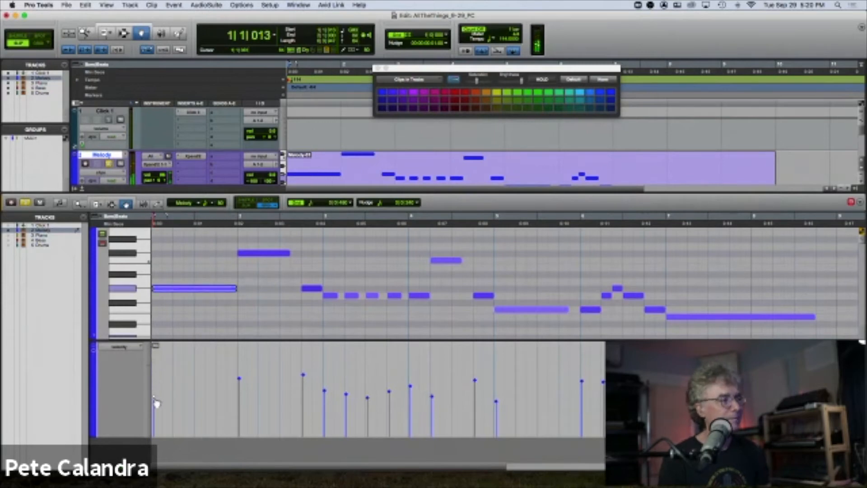
click(156, 403)
click(183, 378)
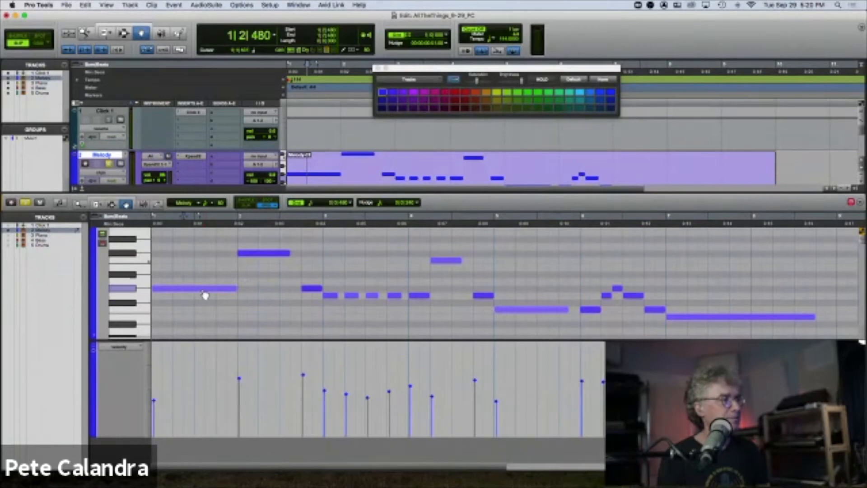
Check the MIDI Note Color Shows Velocity option in the Display preferences and keep it enabled
click(270, 5)
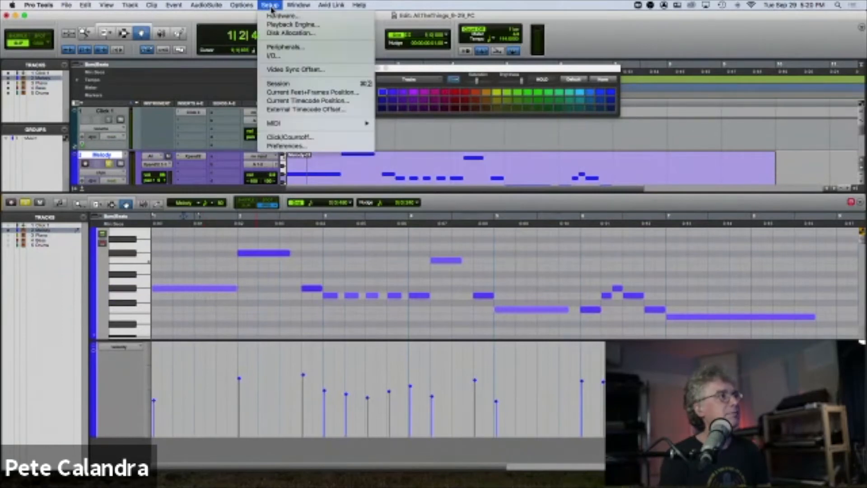
click(286, 146)
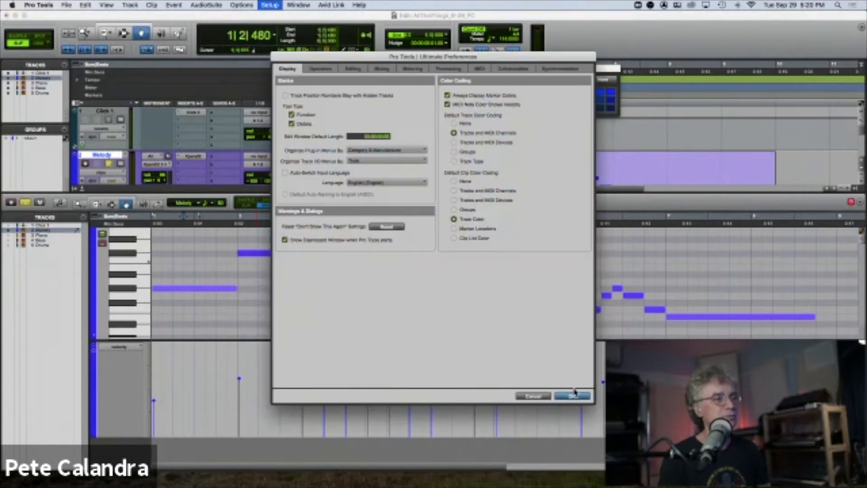
click(573, 396)
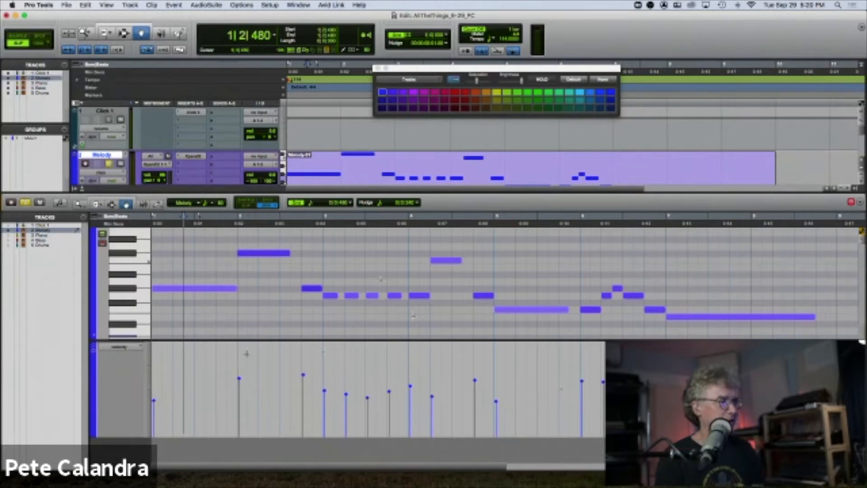
Try the first Melody note's velocity at maximum, medium and moderately high levels to compare its color shading
click(202, 290)
click(186, 310)
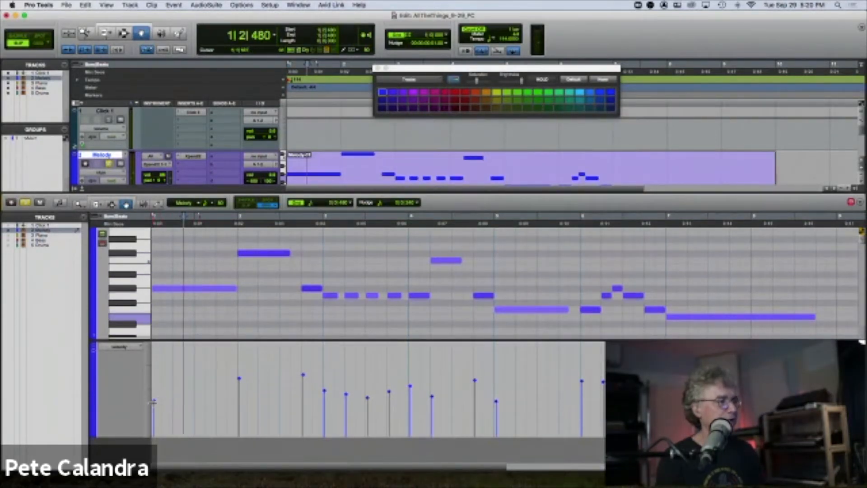
click(154, 402)
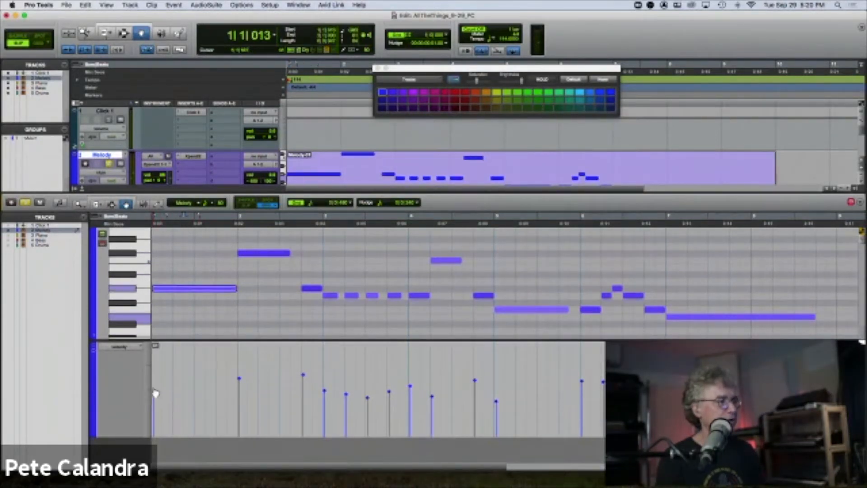
click(185, 301)
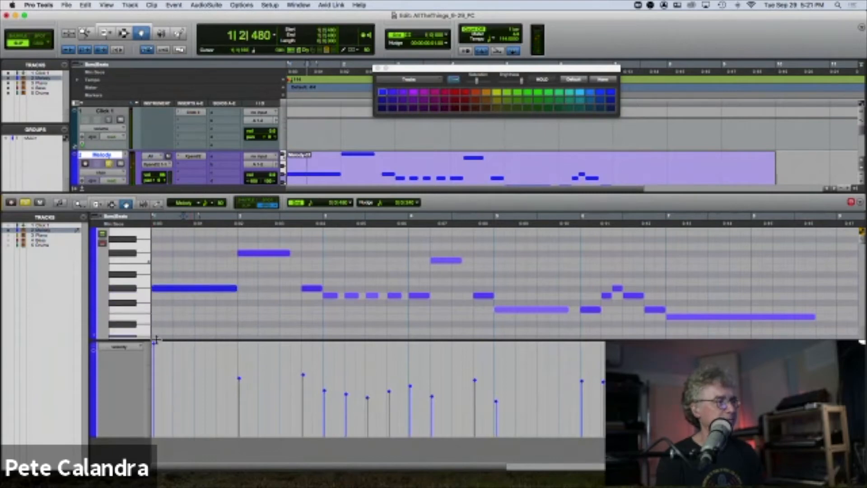
drag(154, 344, 154, 404)
click(182, 378)
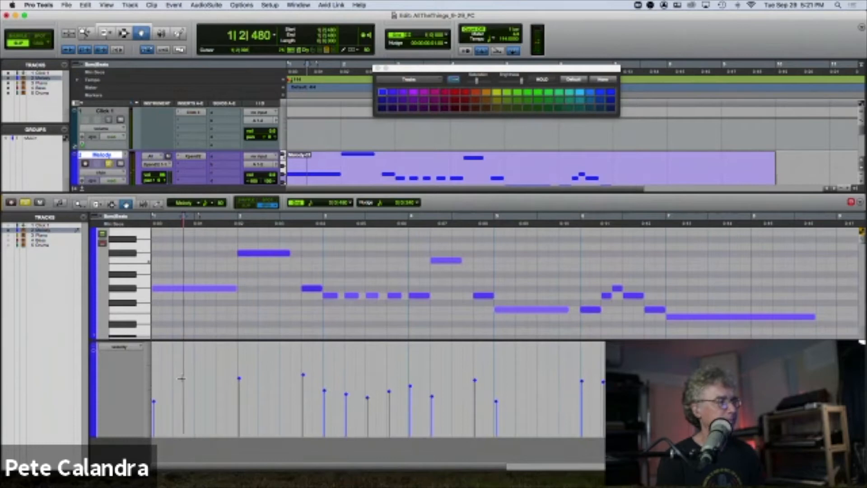
drag(157, 405, 157, 373)
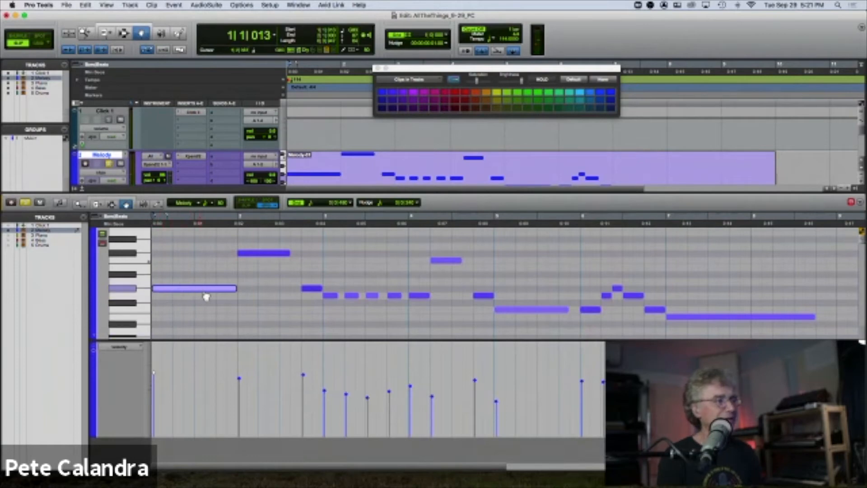
click(195, 320)
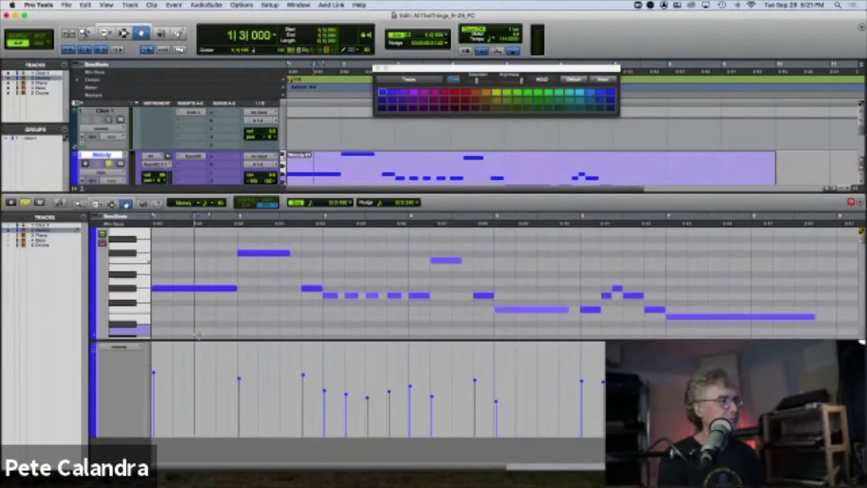
Lower the velocities of the Melody notes at 1|1, 2|1, 2|4, 3|2 and 3|3, and raise the one at 3|1
drag(155, 376, 157, 393)
drag(240, 380, 241, 398)
drag(303, 379, 349, 420)
click(368, 401)
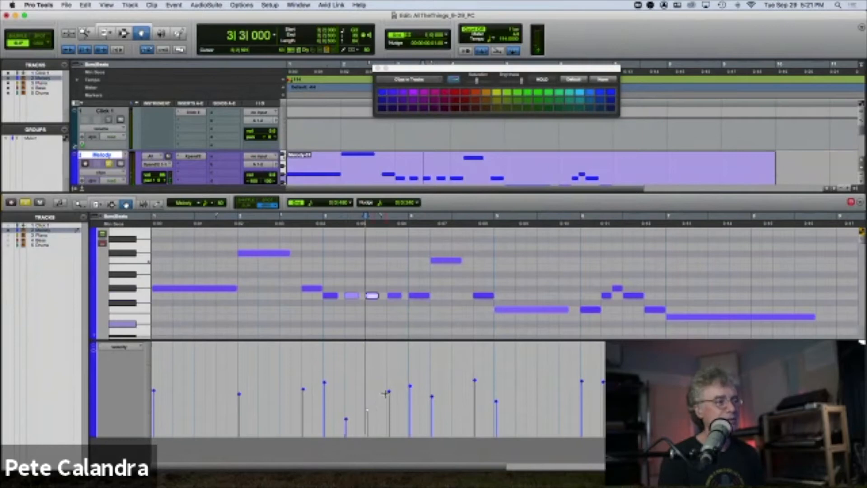
Slightly lower the velocities of the Melody notes at 3|4, 4|1 and 4|4, and raise those at 4|2 and 5|1
click(391, 396)
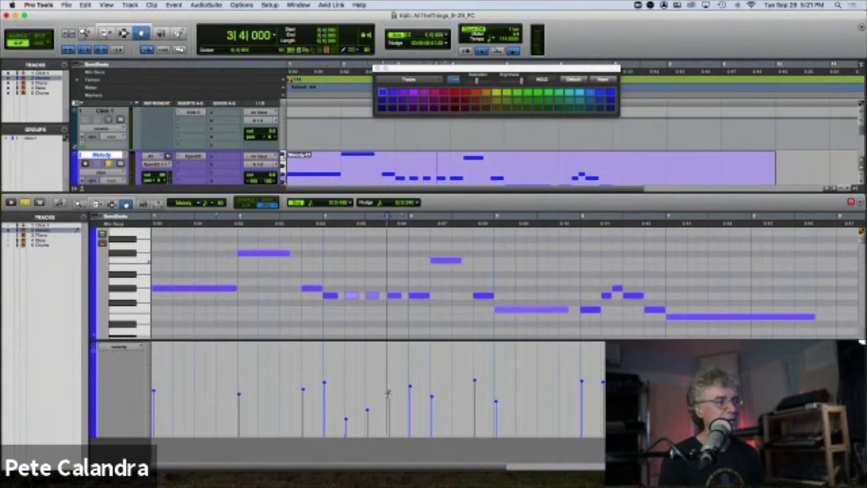
click(392, 397)
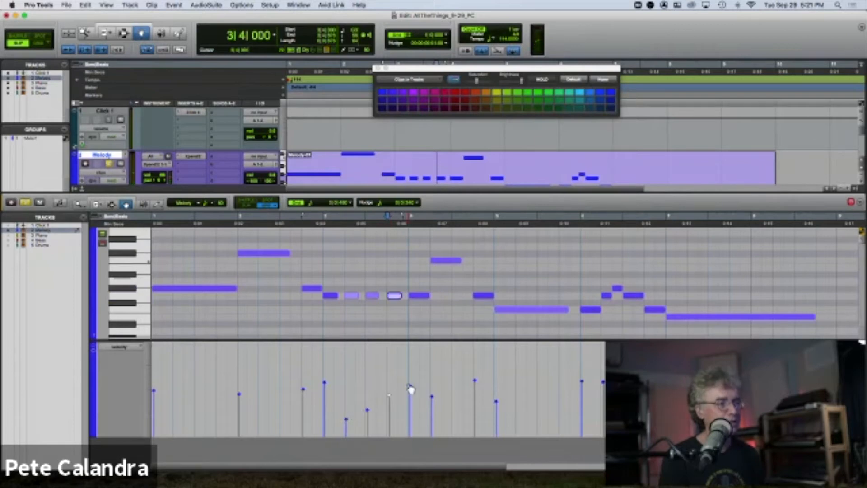
click(419, 297)
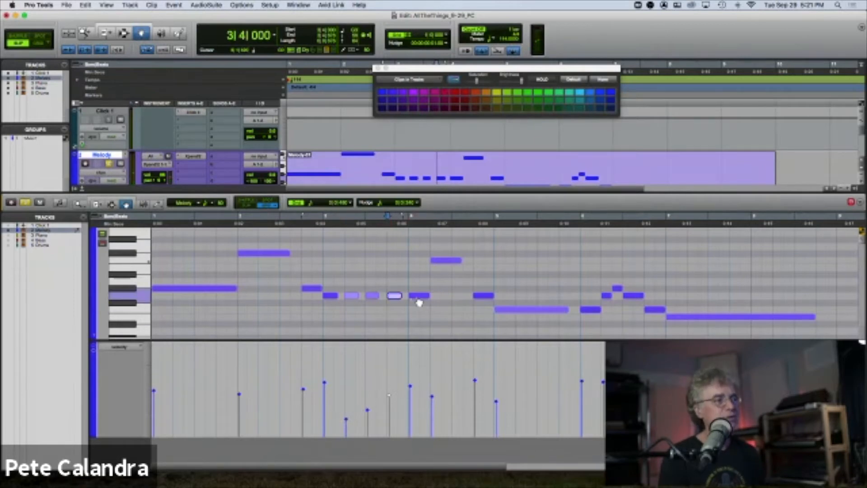
click(412, 390)
click(431, 396)
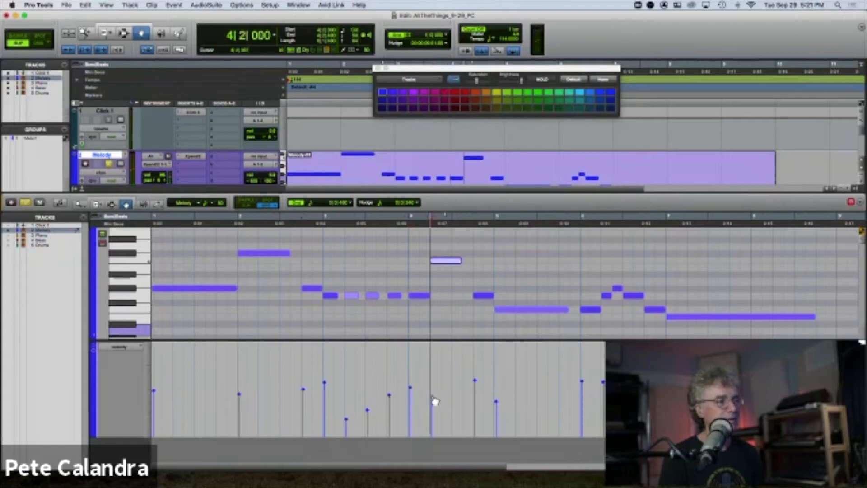
click(475, 385)
click(497, 402)
drag(498, 402, 498, 392)
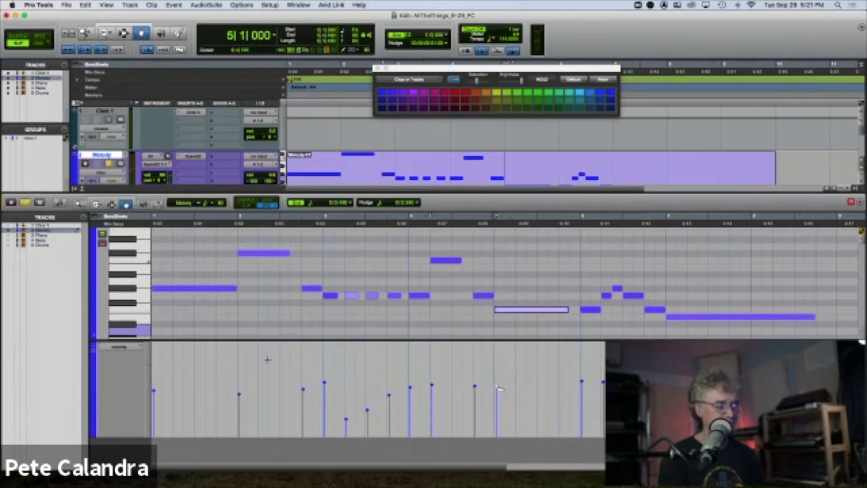
Play the Melody from the beginning, and audition the transition from the note at 4|4 into the long note at 5|1
key(Return)
key(space)
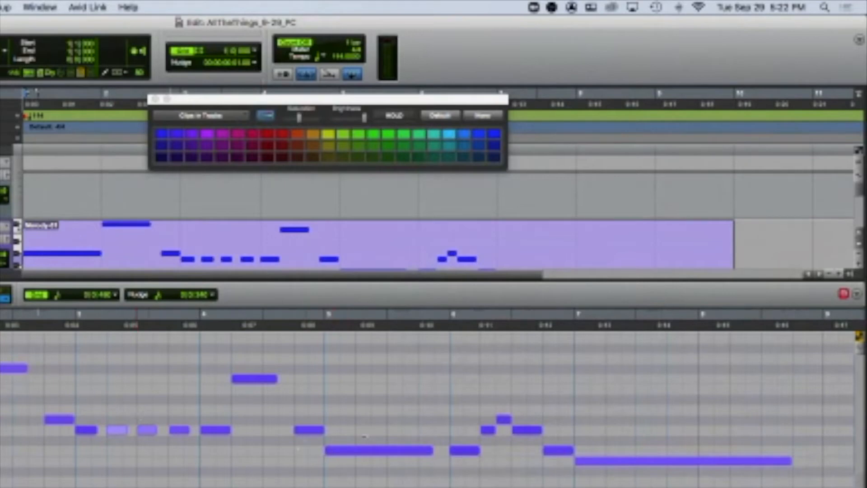
click(297, 430)
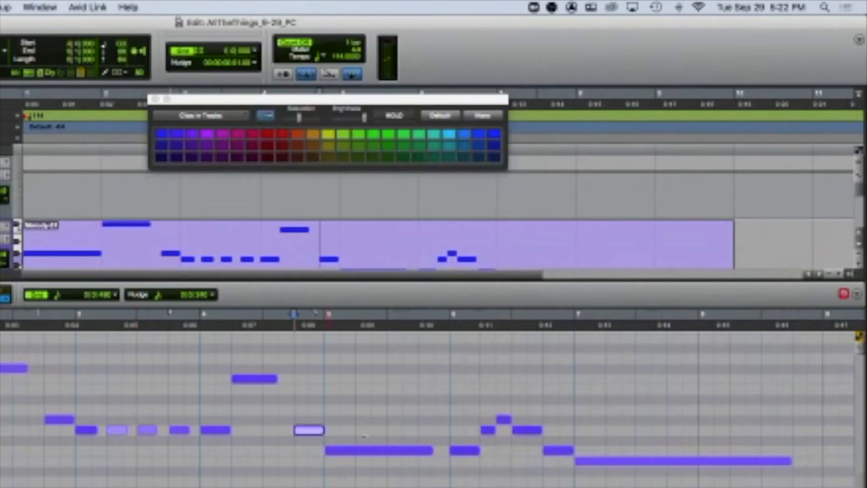
click(330, 450)
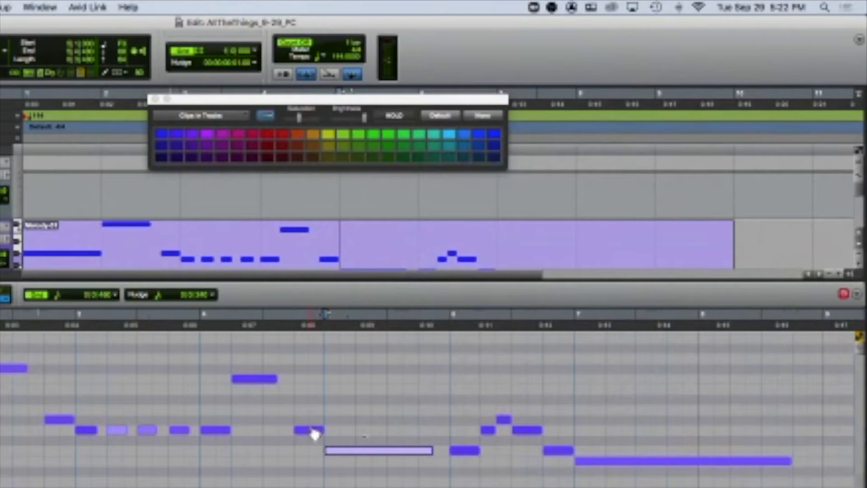
click(293, 330)
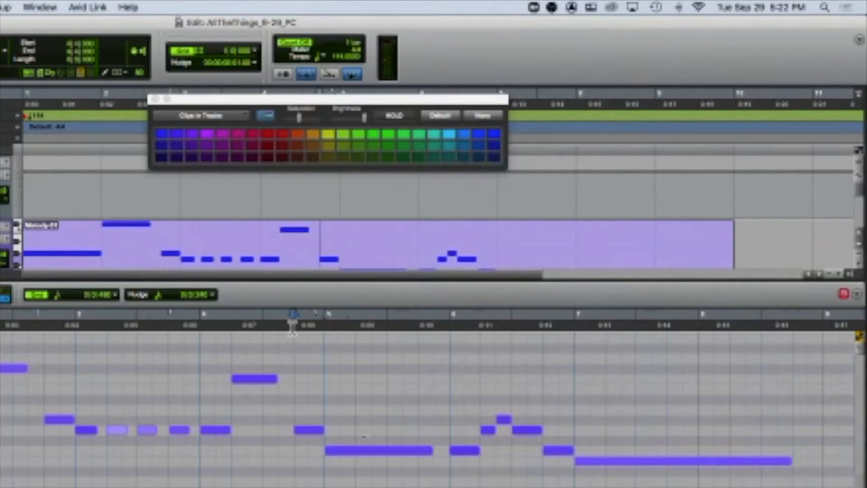
key(space)
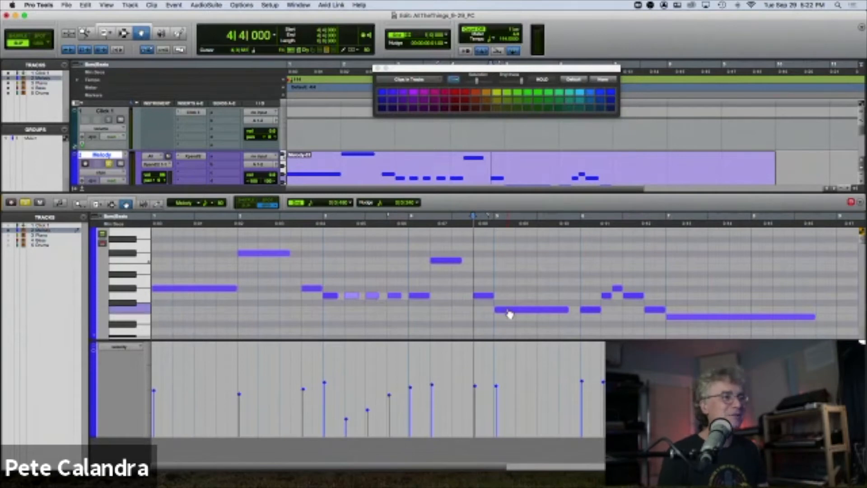
Lower the velocity of the long Melody note at 5|1 in two stages, playing from 4|4 after each change
drag(498, 391, 499, 400)
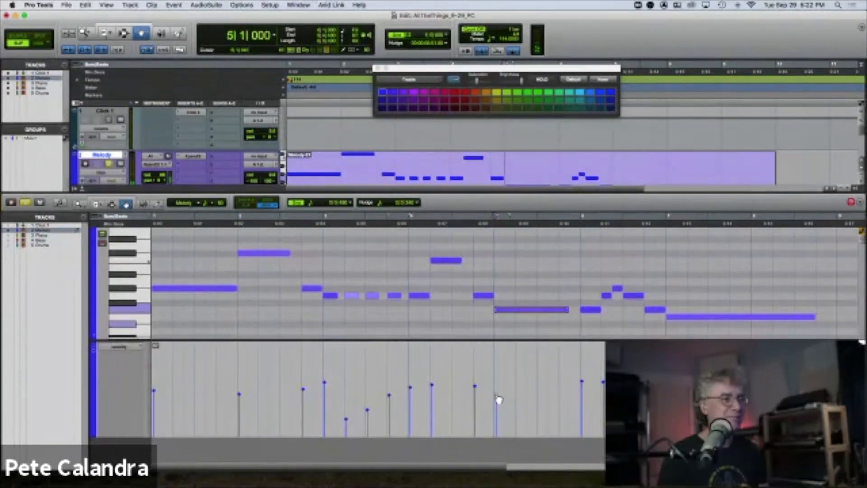
click(473, 222)
key(space)
click(497, 406)
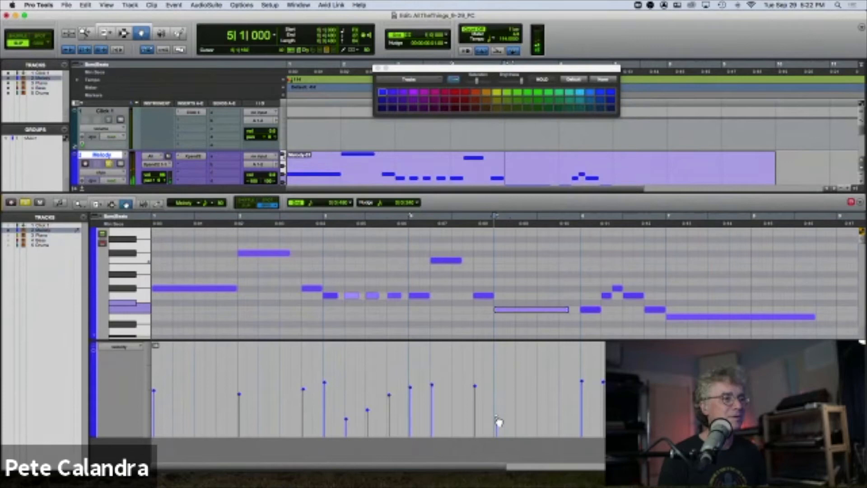
key(space)
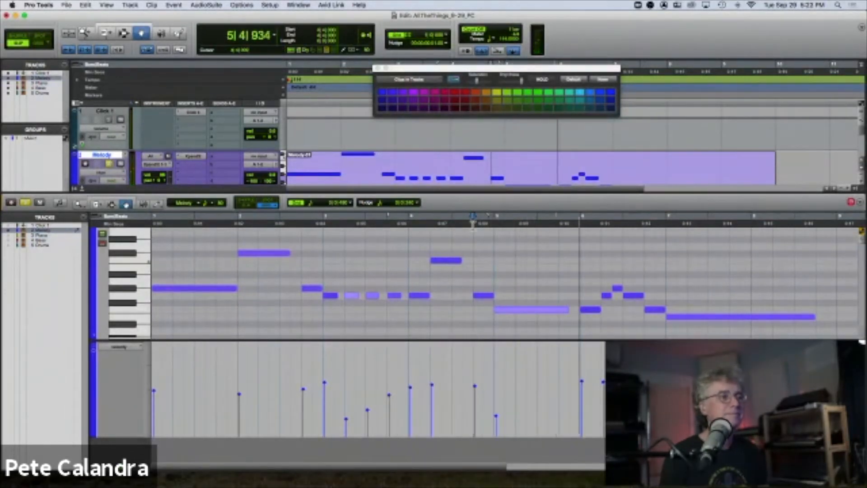
key(space)
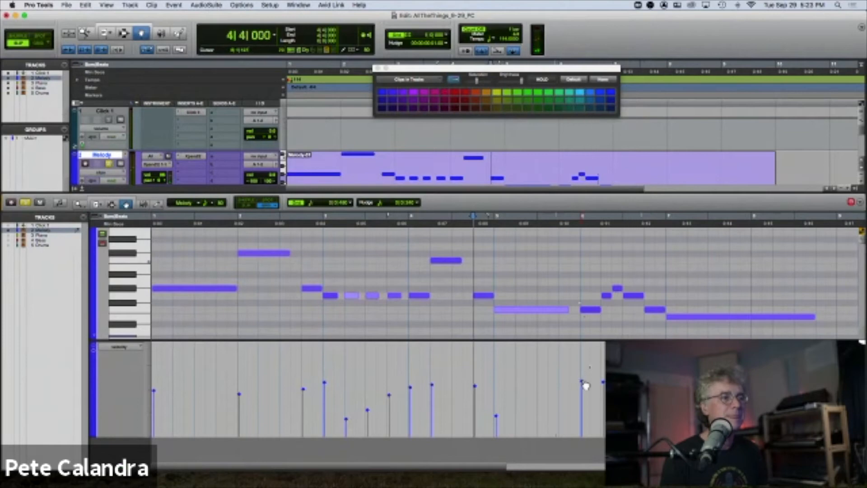
Adjust the velocities of the Melody notes from 6|1 through 7|1, slightly lowering the one at 6|1
click(583, 382)
click(604, 383)
click(615, 384)
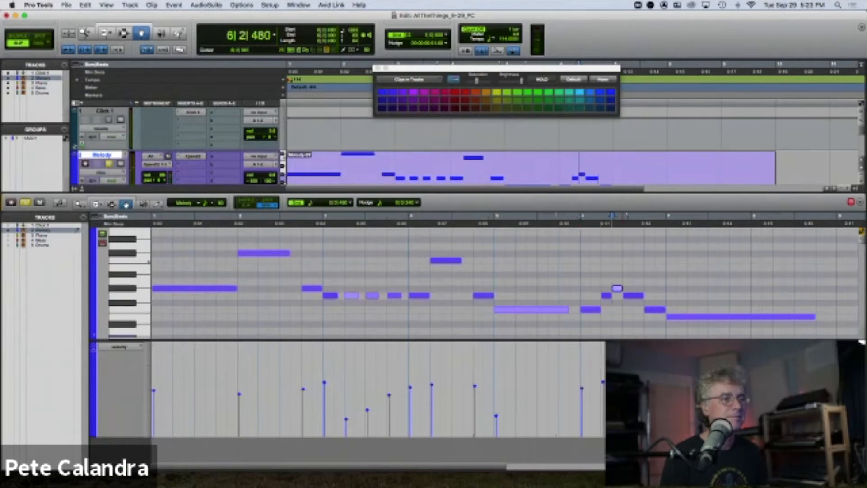
click(632, 296)
click(655, 310)
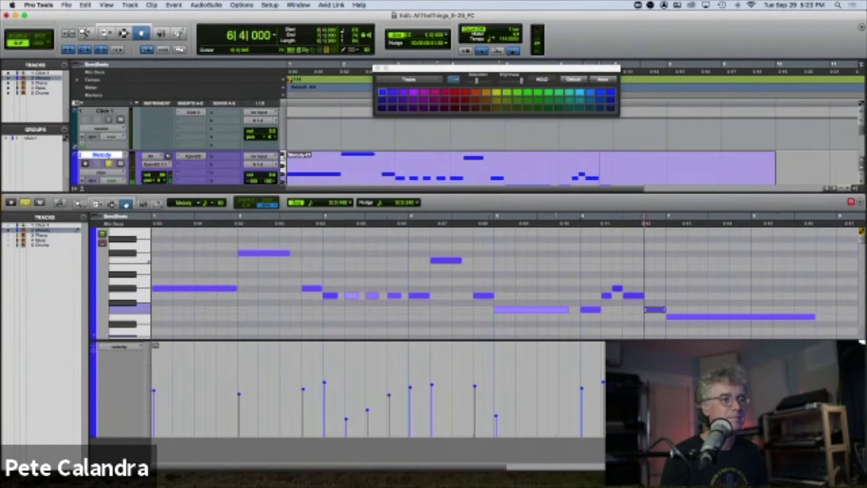
key(Right)
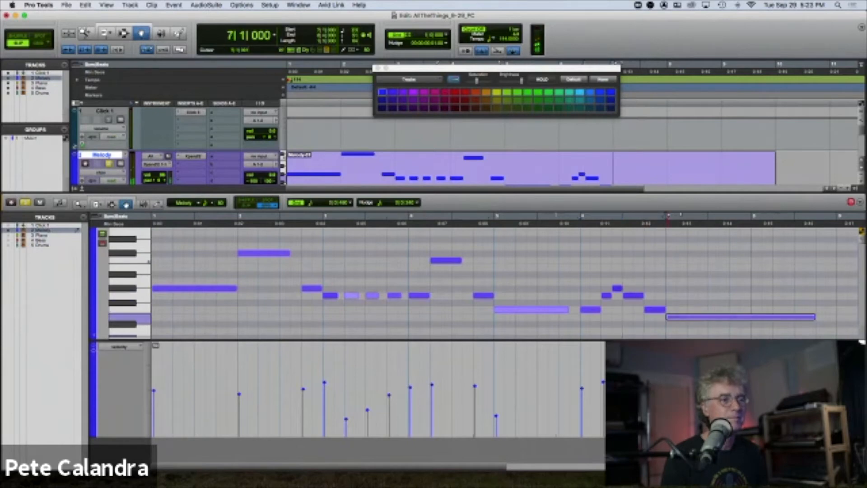
Close the color palette, set the tempo at 1|1 to 132 BPM, and play the Melody from the beginning
key(Return)
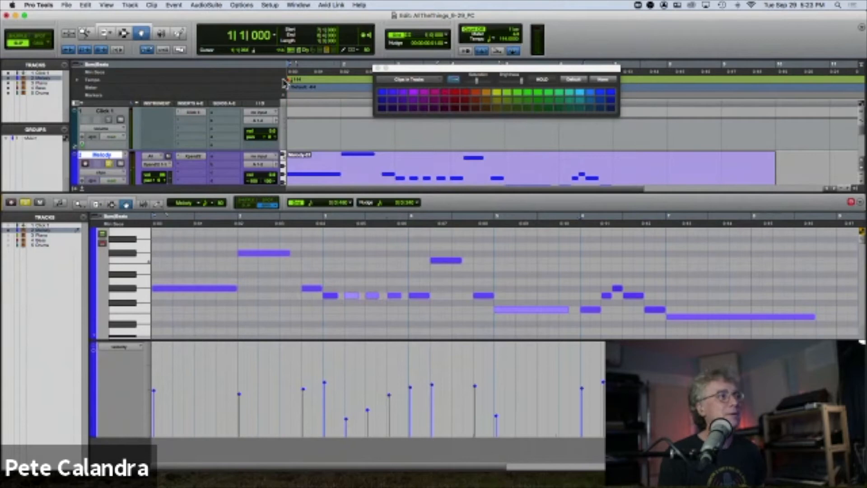
click(378, 68)
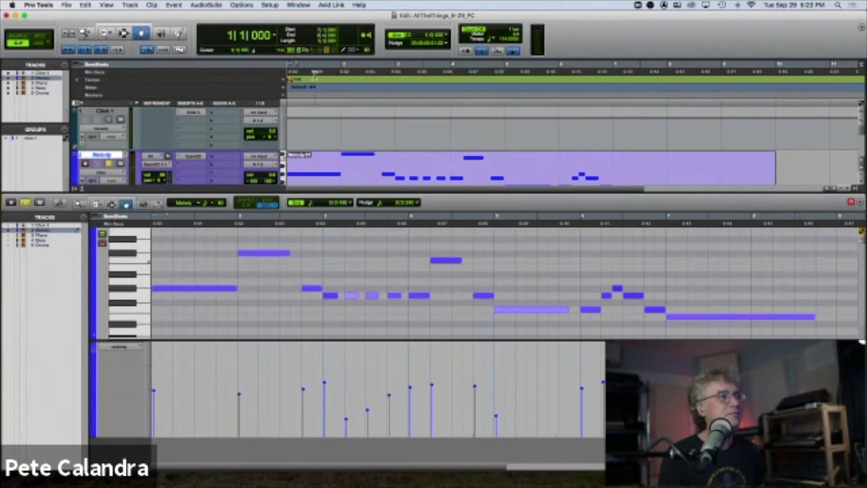
click(285, 81)
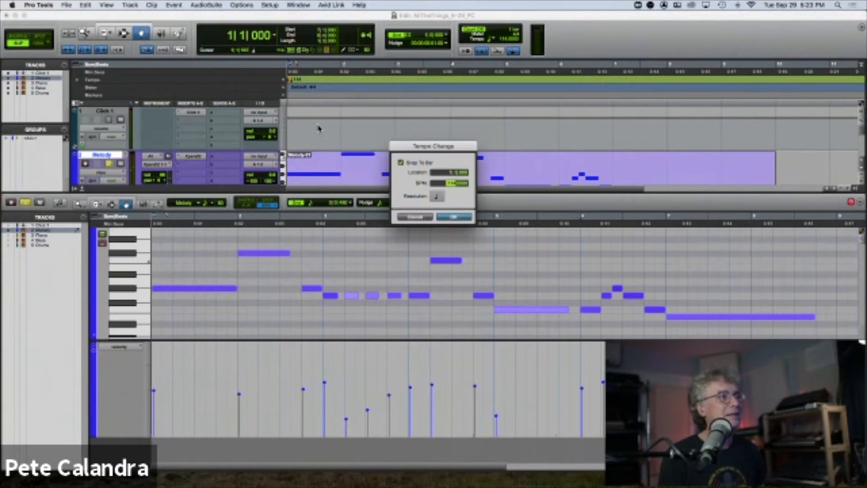
text(110)
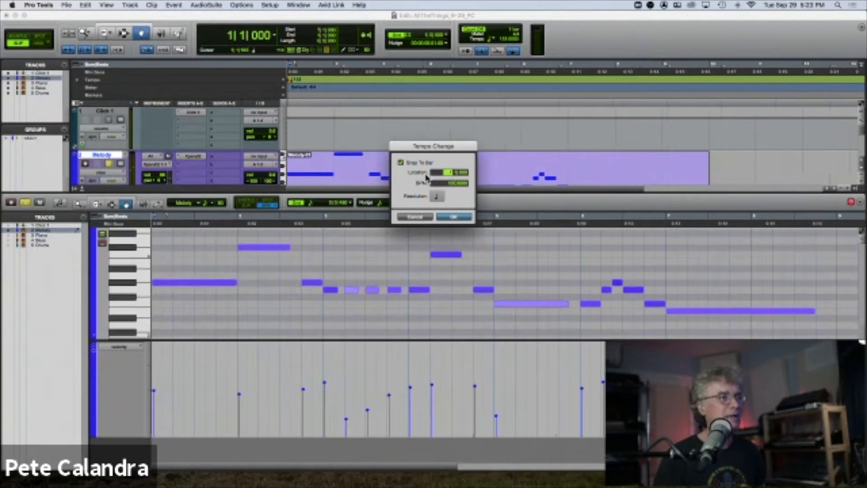
key(Return)
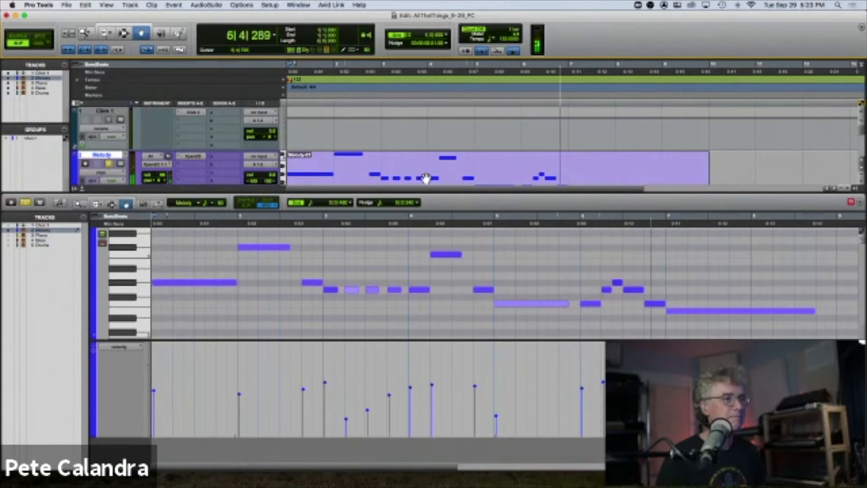
key(space)
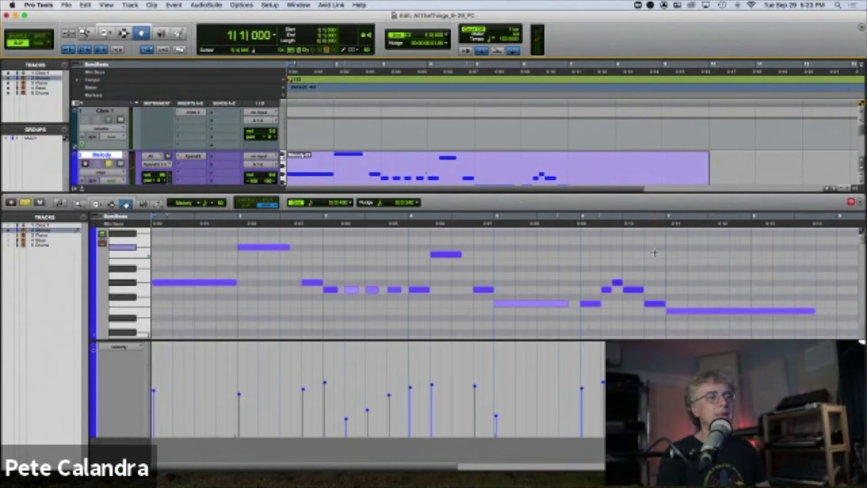
Lower the velocities of the Melody notes at 6|1 and 6|4, and play the passage from 5|1
click(654, 304)
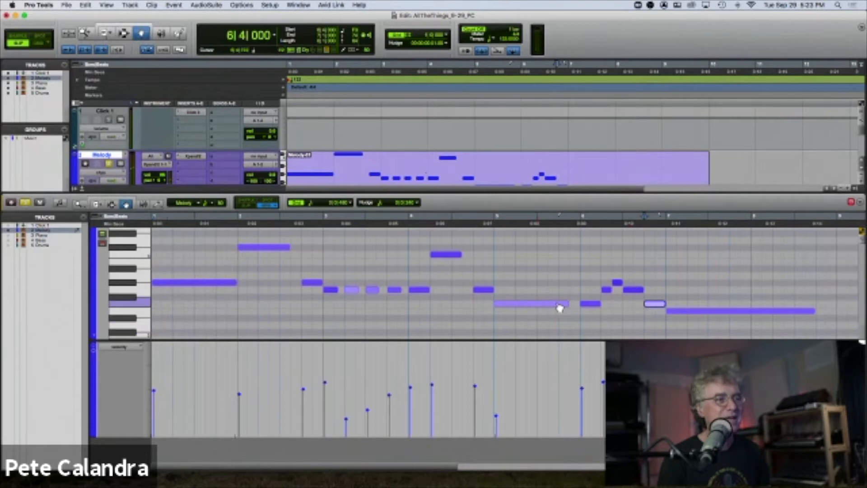
click(585, 391)
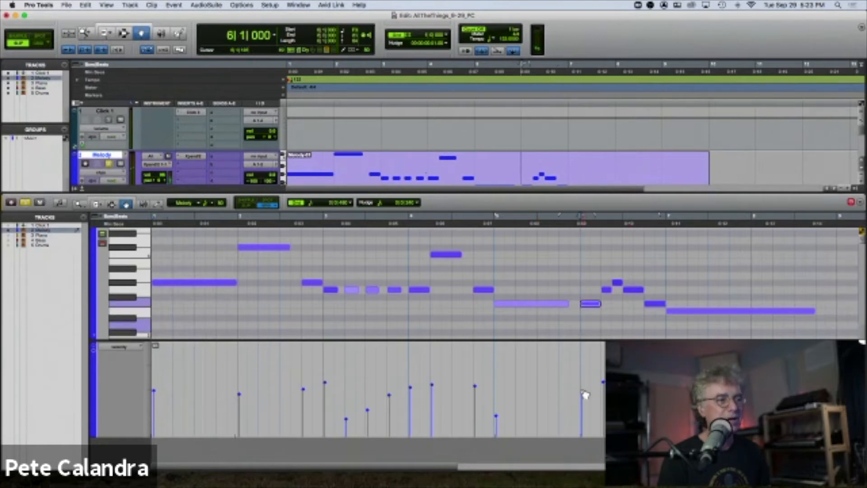
drag(584, 410, 585, 410)
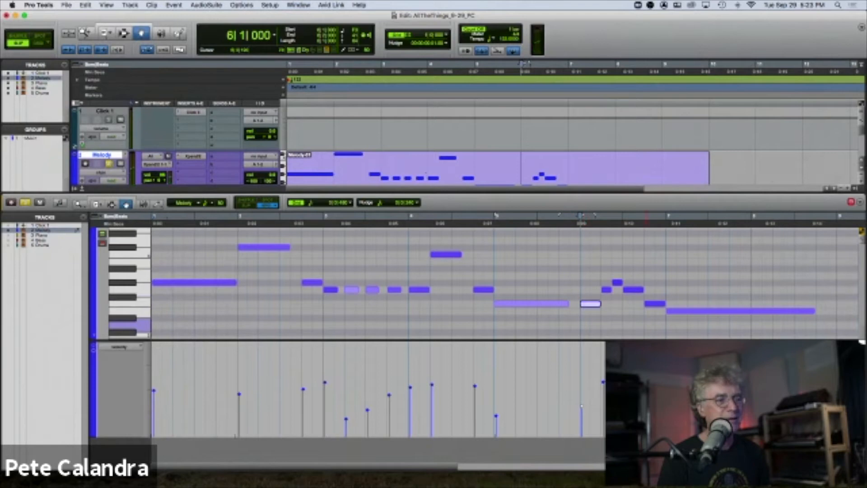
click(647, 387)
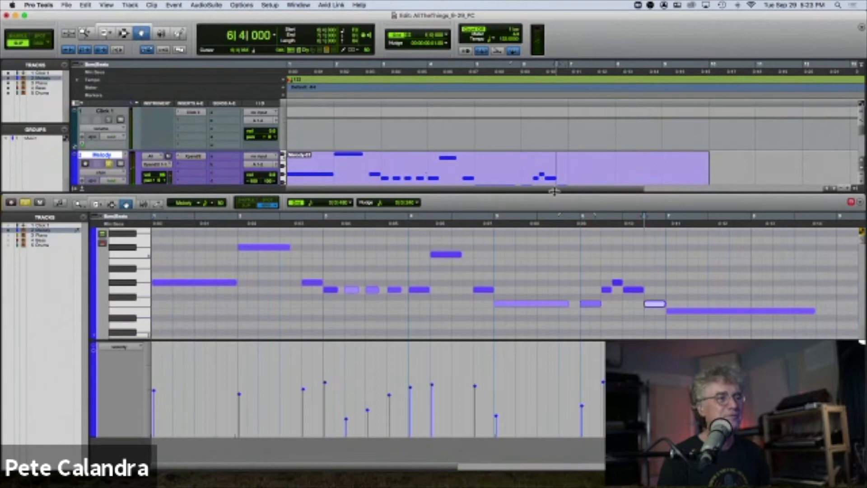
click(494, 229)
key(space)
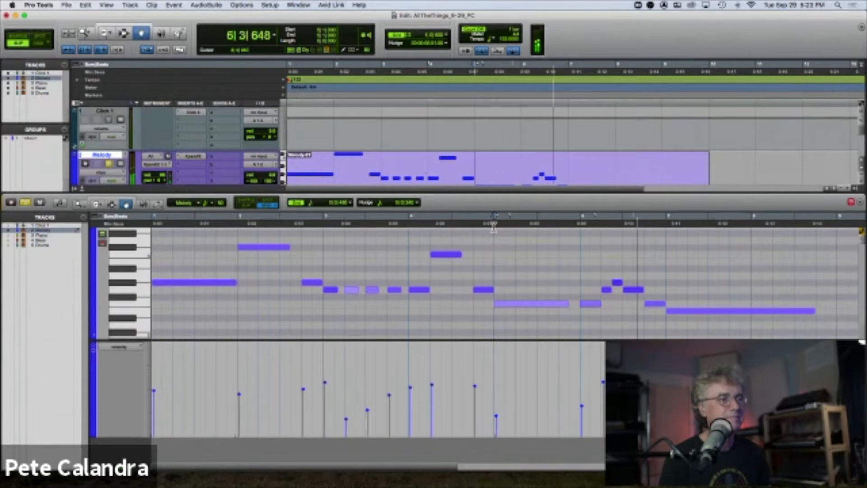
key(space)
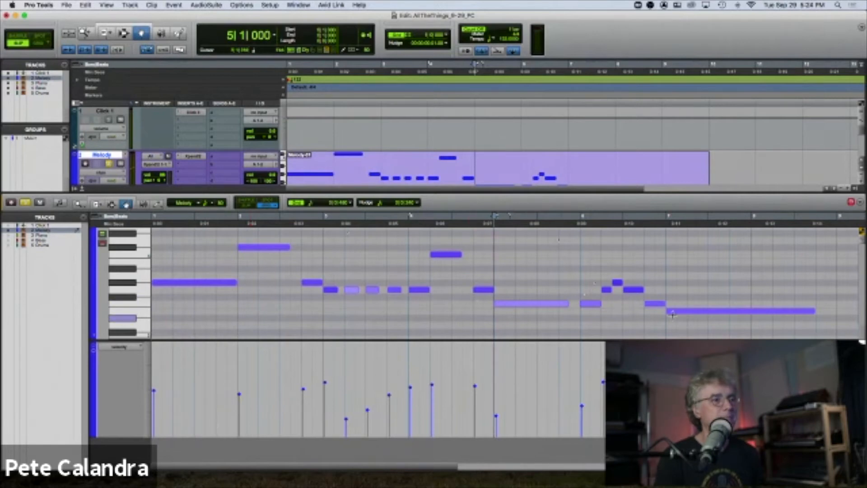
Select the Melody notes at 6|1 and 6|4, lower their velocities together, and play from 6|1
drag(580, 296, 656, 313)
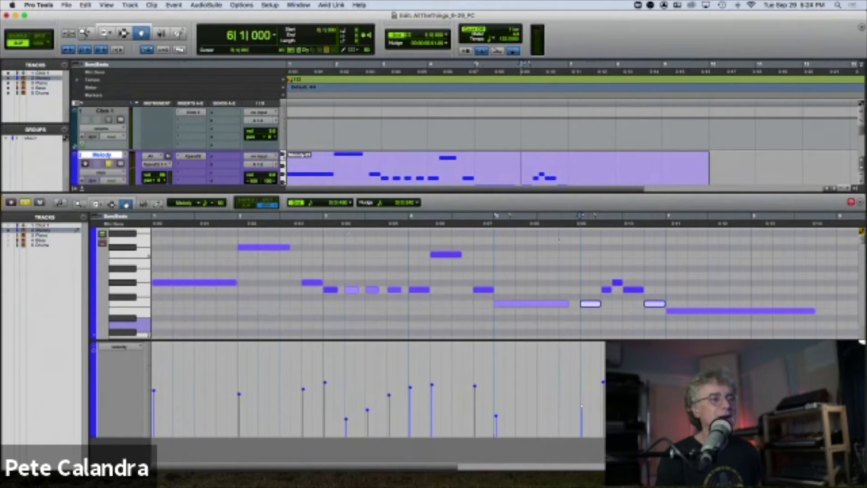
drag(647, 304, 647, 303)
key(space)
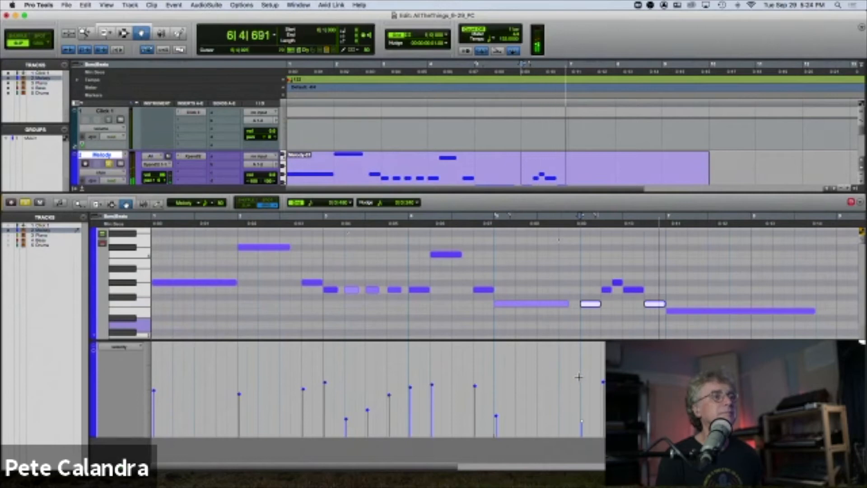
key(space)
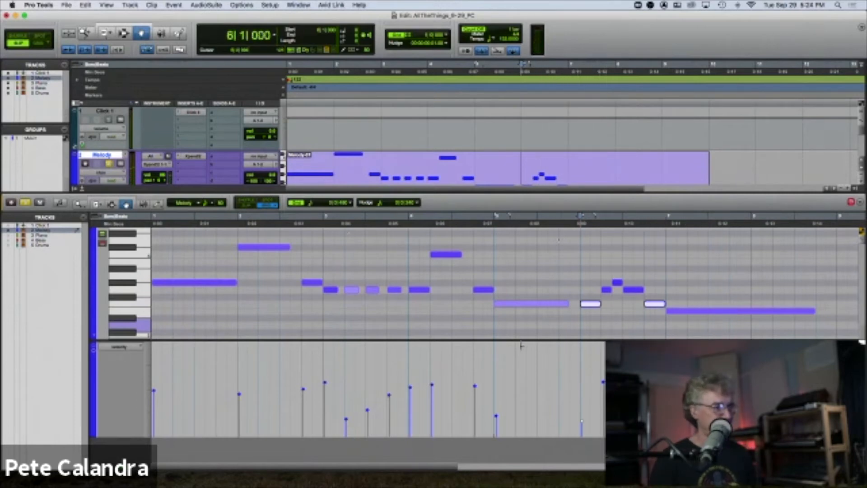
Select all the Melody notes and trim their velocities to one uniform level, and deselect the notes
key(Return)
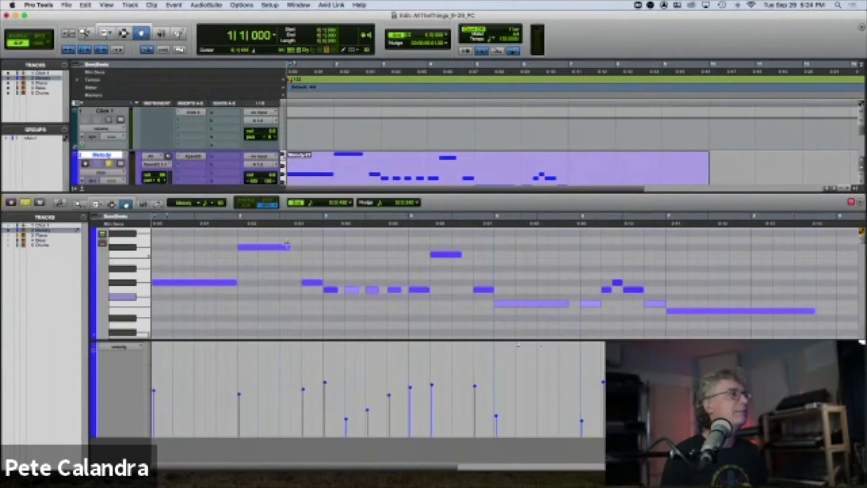
click(111, 206)
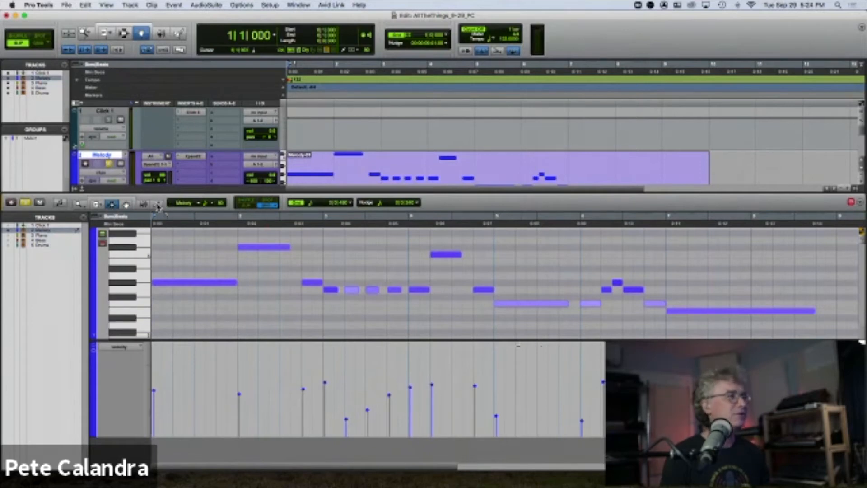
click(216, 387)
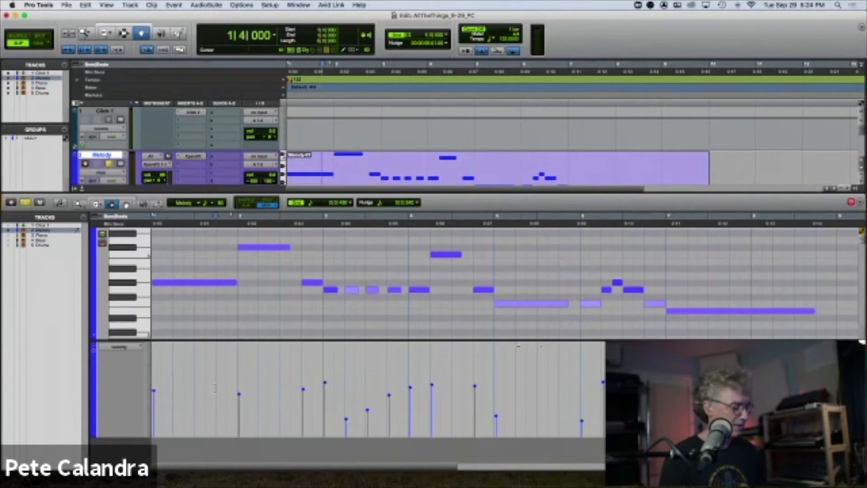
key(super+a)
click(96, 204)
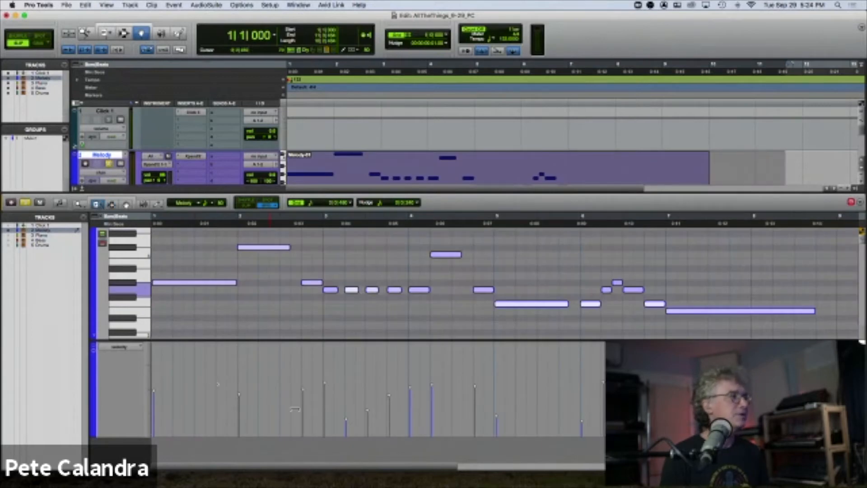
mouse_move(288, 423)
mouse_down()
mouse_move(292, 366)
mouse_move(292, 409)
mouse_up()
click(285, 400)
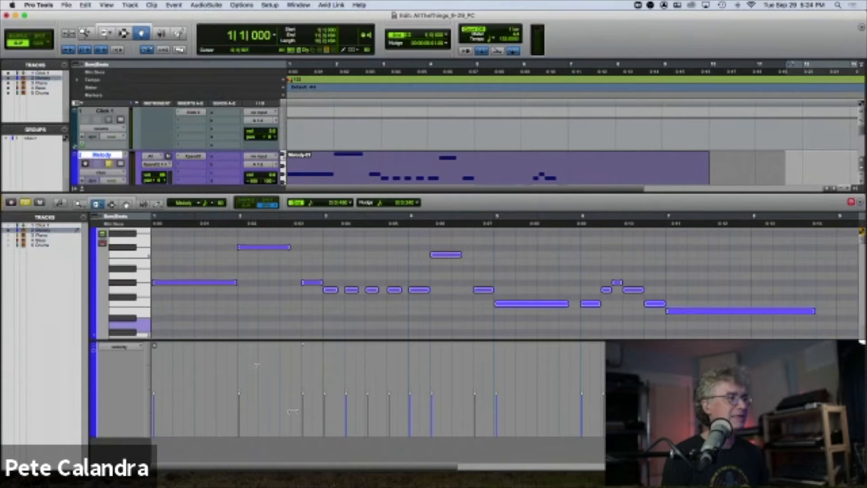
click(187, 220)
Adjust the velocity of the first Melody note from the note itself, ending slightly below the other notes, and play it
click(127, 204)
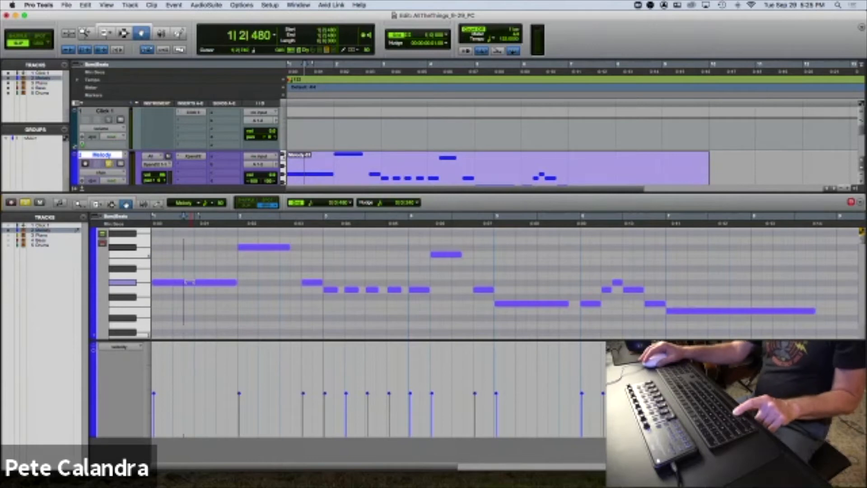
click(97, 204)
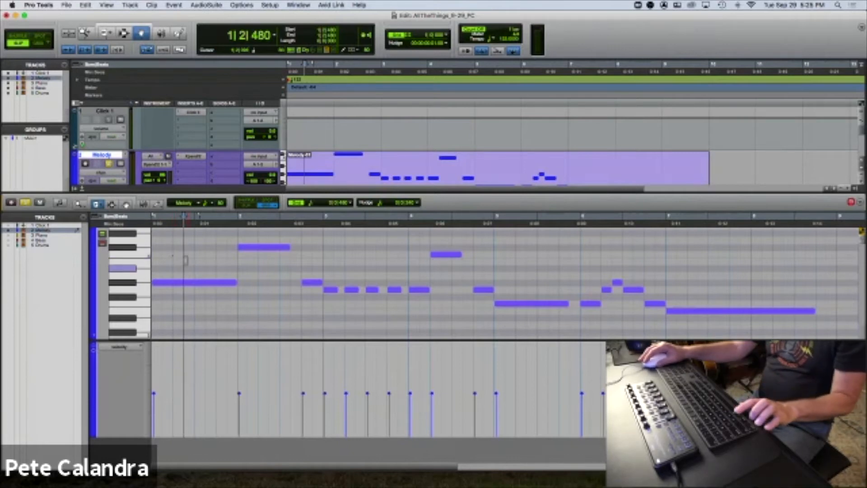
click(126, 204)
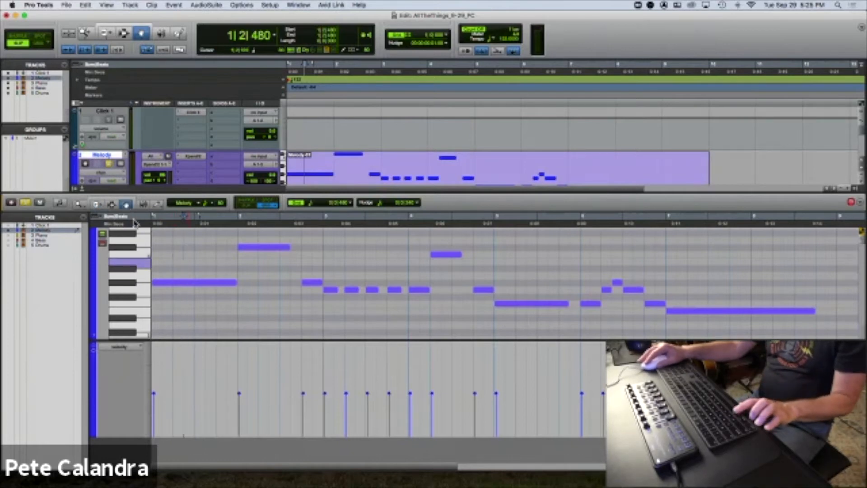
click(192, 283)
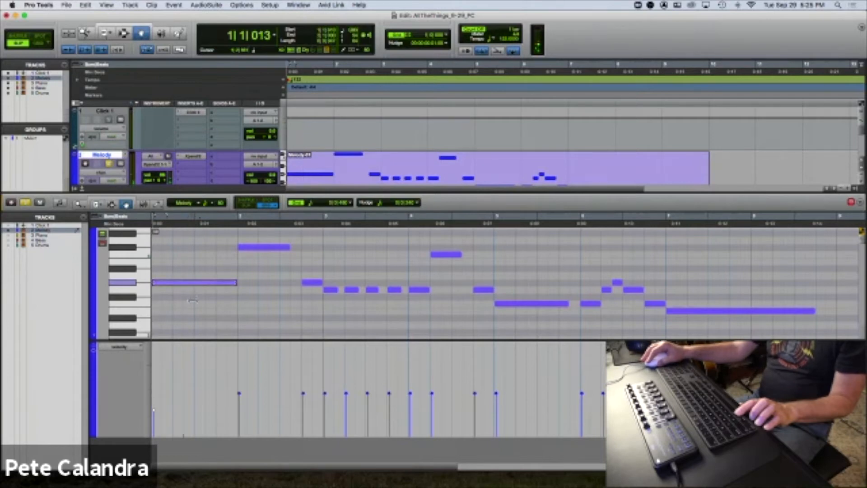
drag(193, 304, 194, 283)
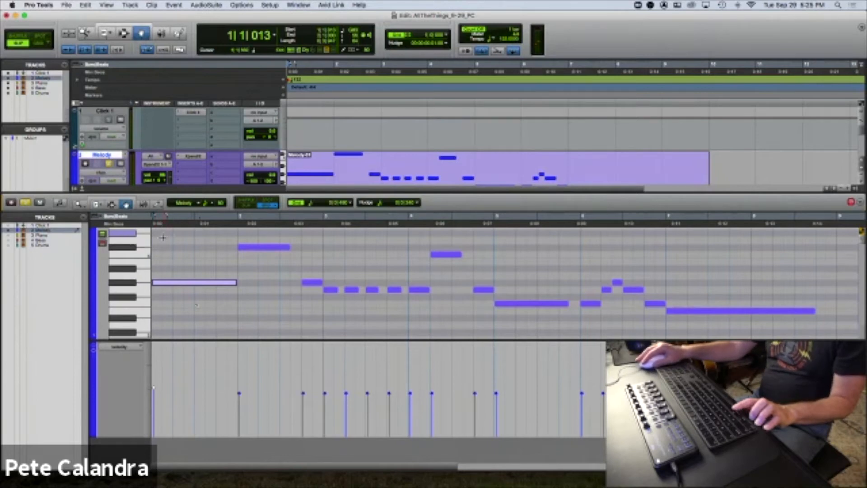
click(187, 285)
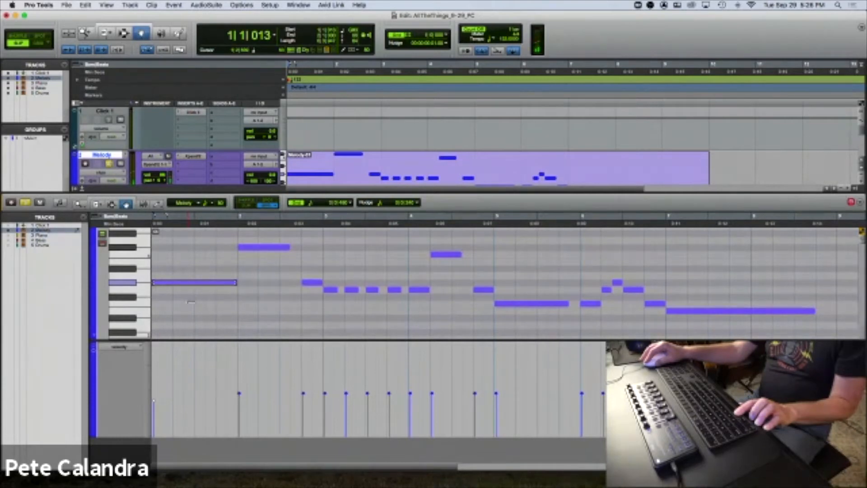
drag(192, 306, 189, 306)
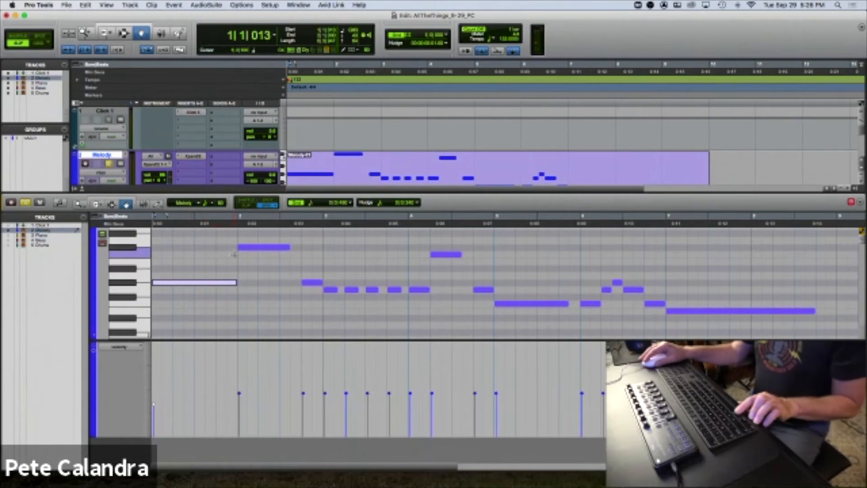
key(space)
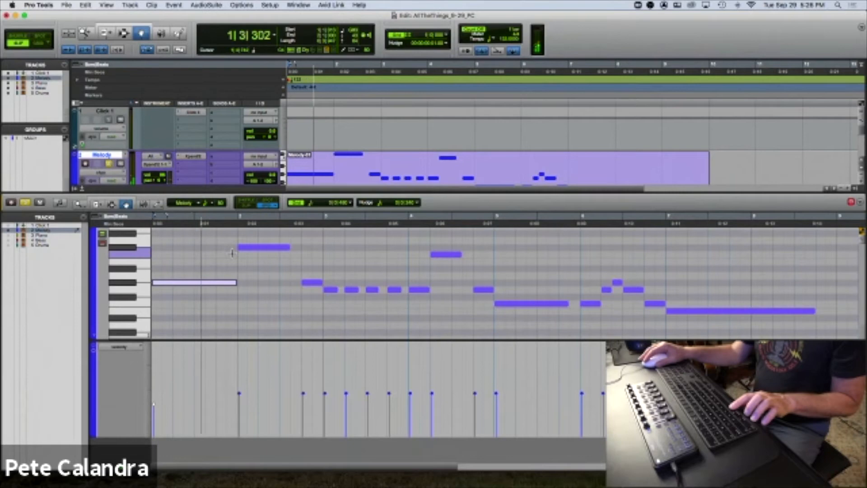
Slightly lower the velocity of the Melody note at 2|1, and lower those at 2|4 and 3|1 together
click(247, 248)
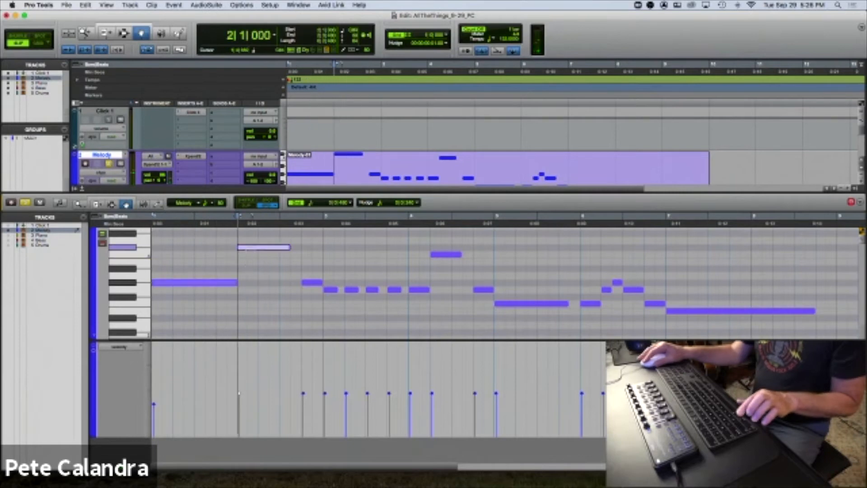
click(310, 283)
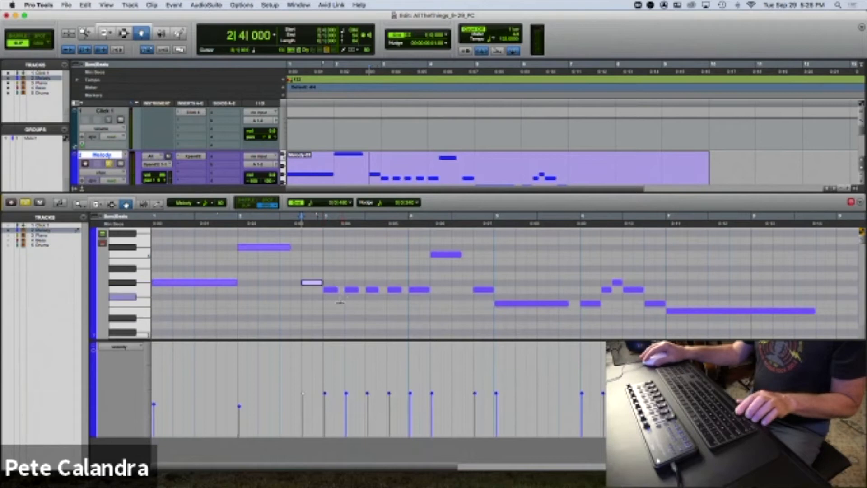
drag(302, 271, 337, 301)
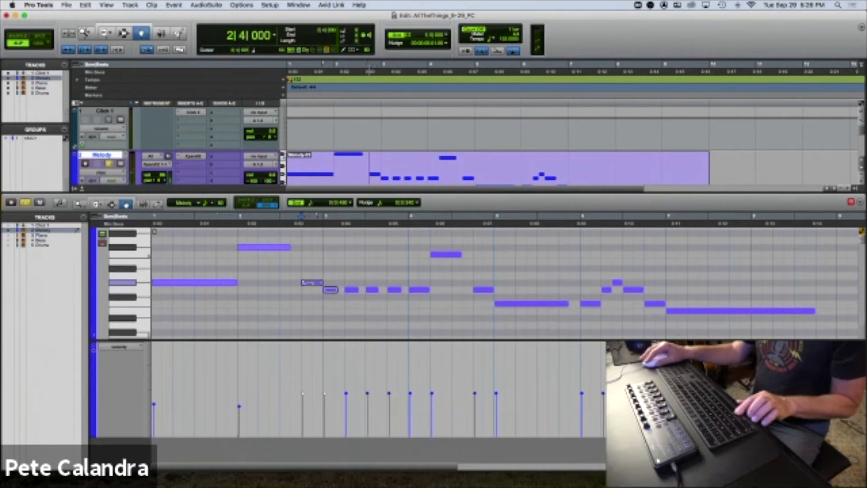
drag(310, 291, 310, 296)
click(326, 364)
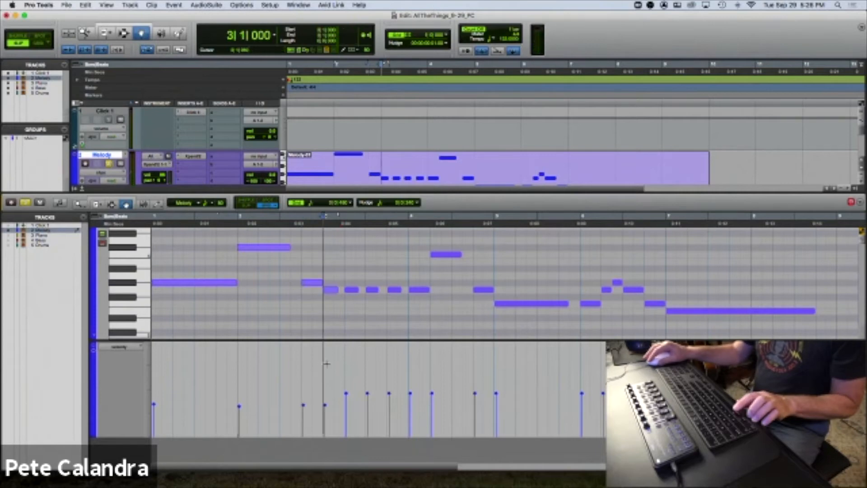
Slightly raise the velocity of the Melody note at 3|1 and lower those from 3|2 through 4|1 individually, with 3|2 the softest
drag(328, 407, 332, 394)
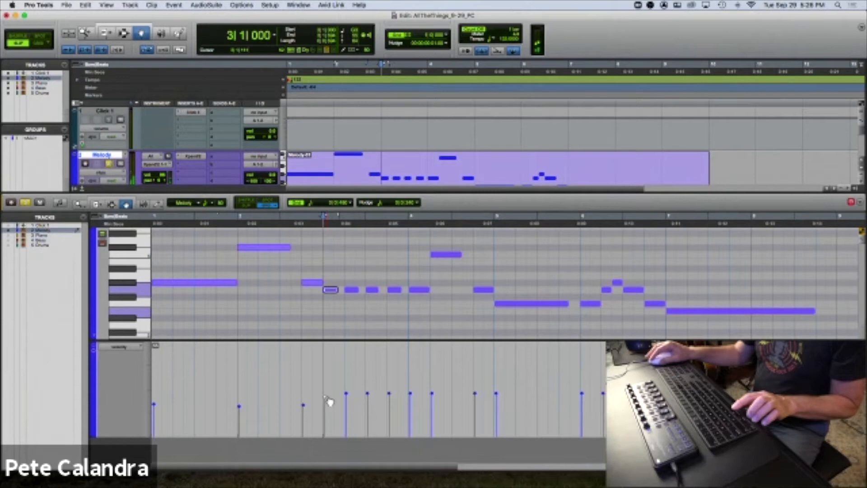
key(space)
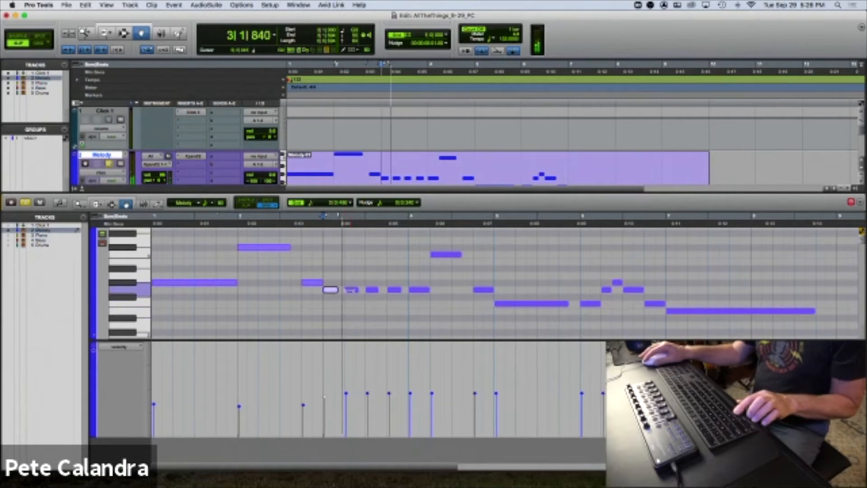
click(351, 293)
key(space)
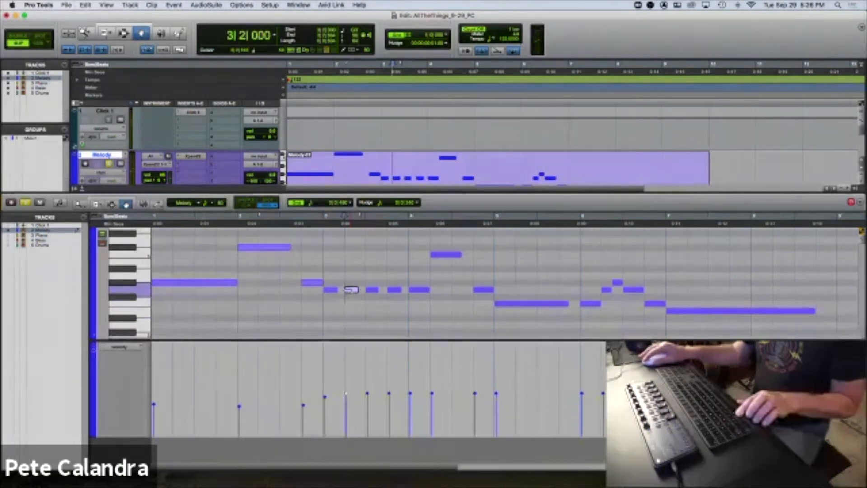
key(ctrl+Tab)
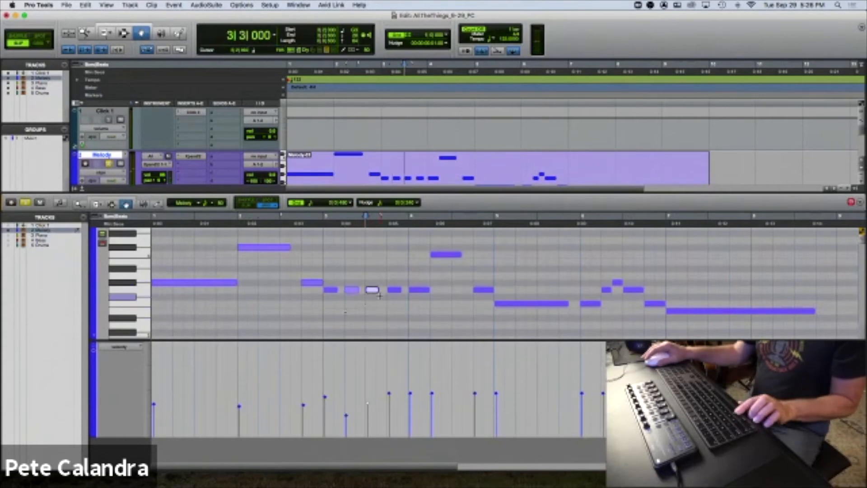
key(ctrl+Tab)
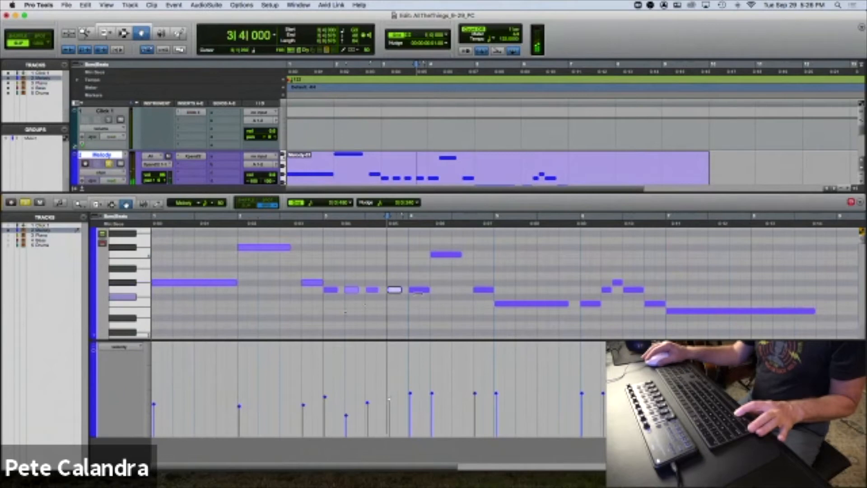
key(ctrl+Tab)
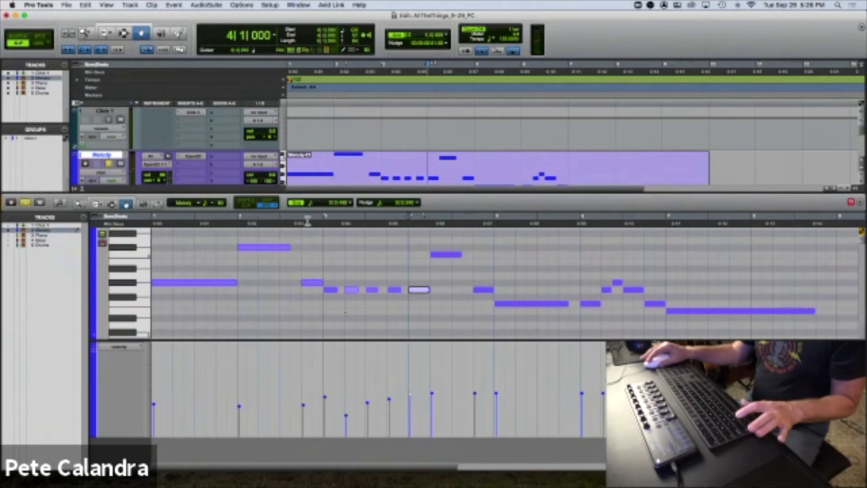
Play the Melody part from the session start to hear the edited velocities, and stop playback
key(Return)
key(space)
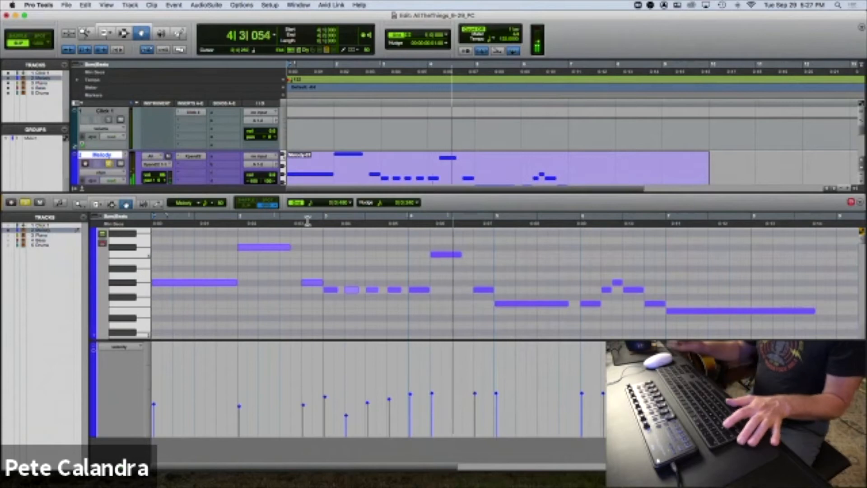
key(space)
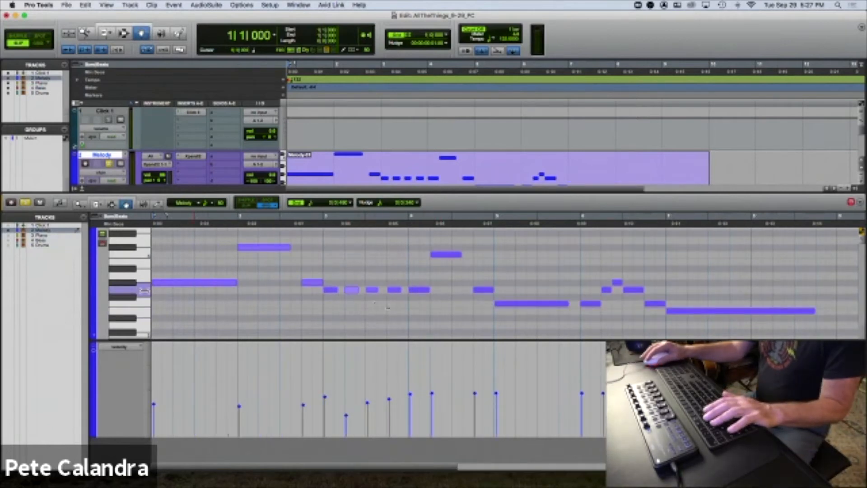
Select all Melody notes sharing the pitch of the note at 5|1 and lower their velocities together
click(520, 307)
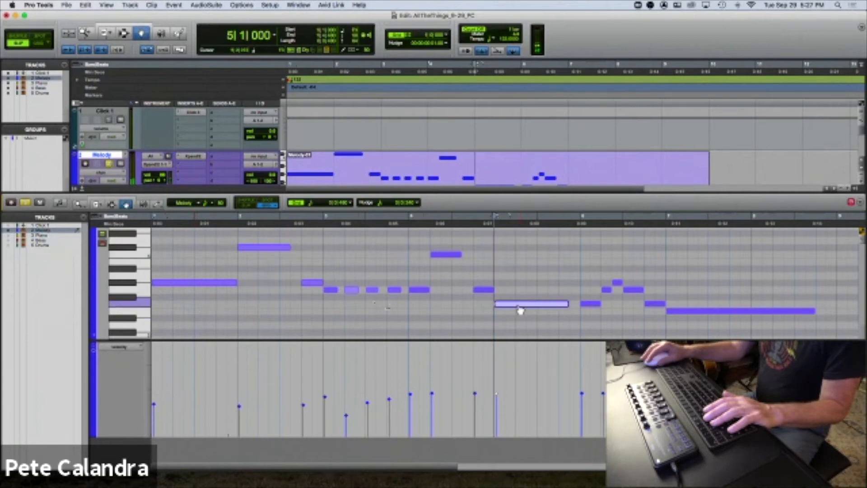
click(595, 311)
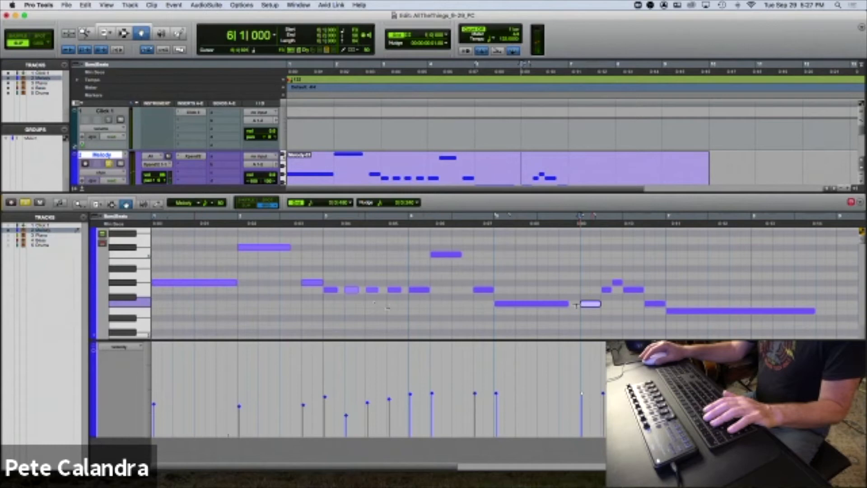
drag(473, 303, 668, 306)
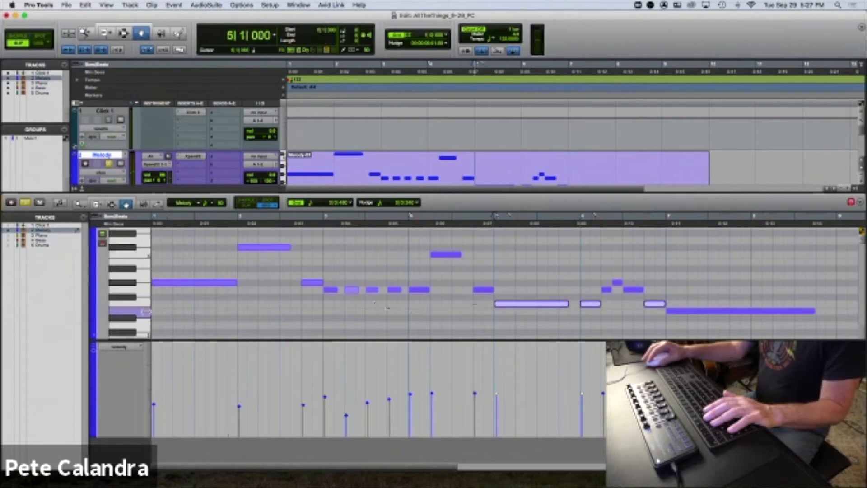
click(157, 306)
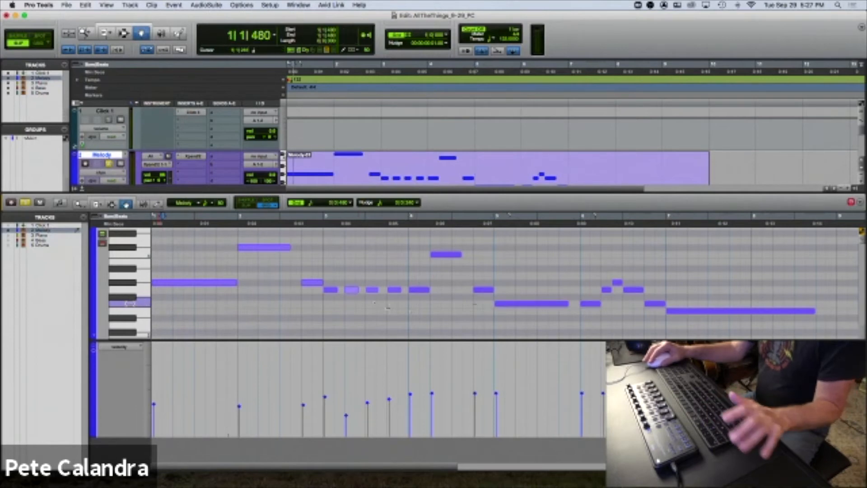
click(130, 303)
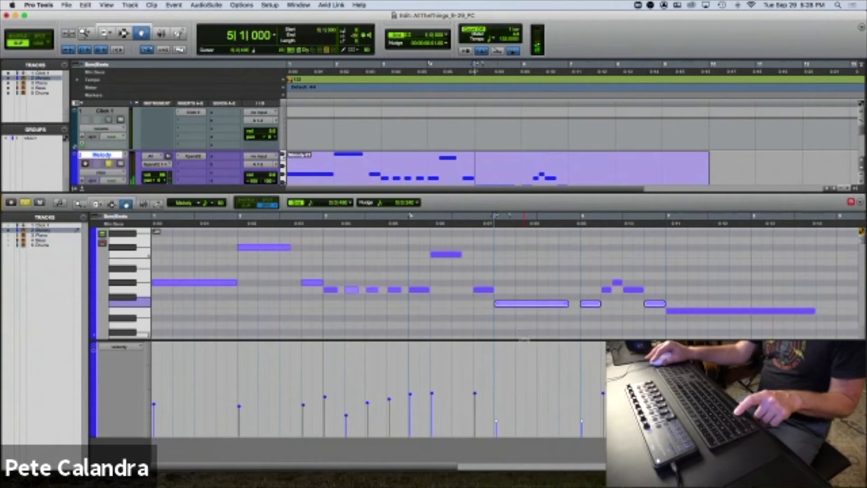
Play the Melody from late in bar 4 into bar 7 to hear the softened notes
click(465, 225)
key(space)
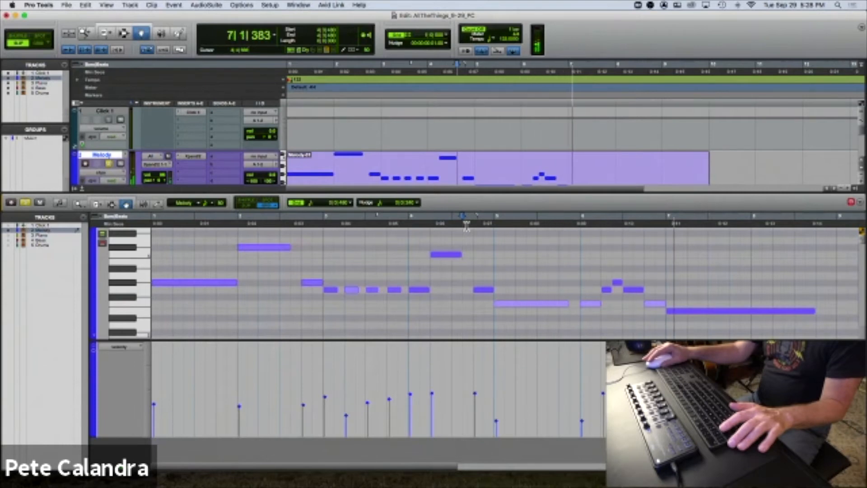
key(space)
Select the long Melody note at 7|1 and play the ending from 6|3
click(689, 311)
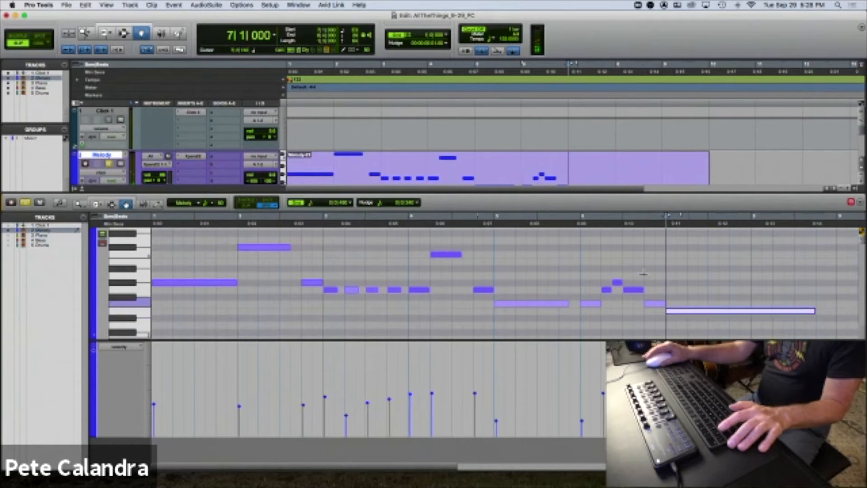
click(624, 228)
key(space)
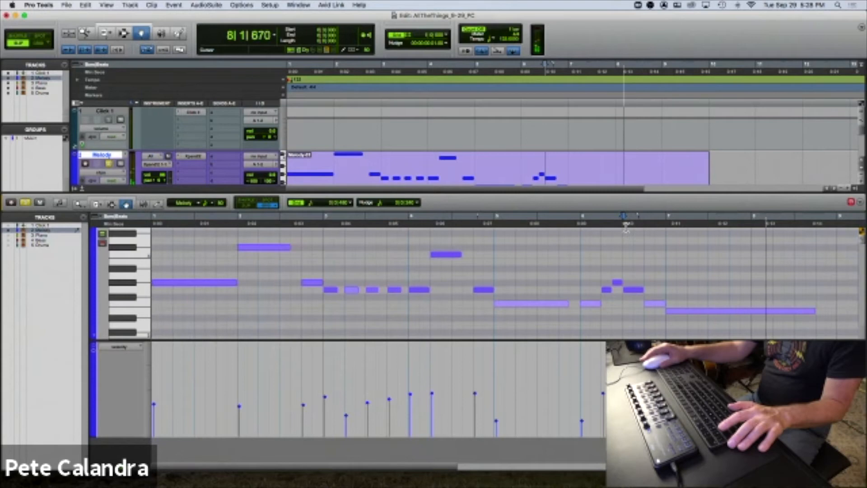
key(space)
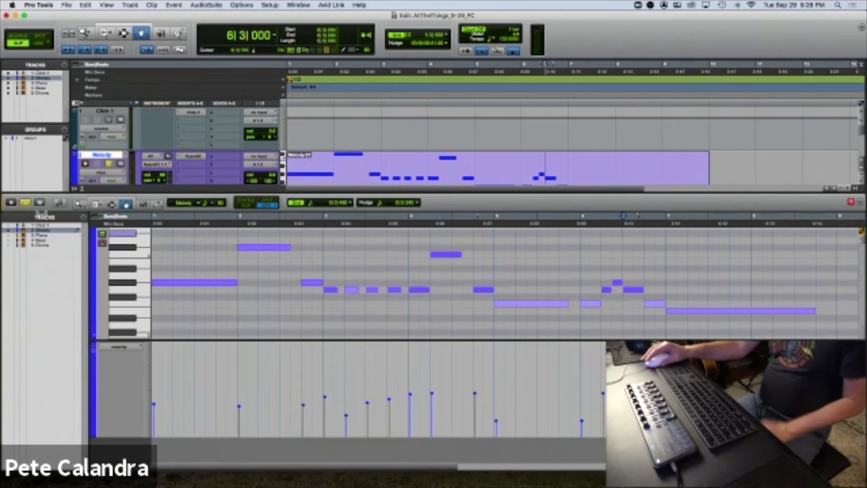
Close the docked MIDI editor and take the Melody track out of solo
click(82, 191)
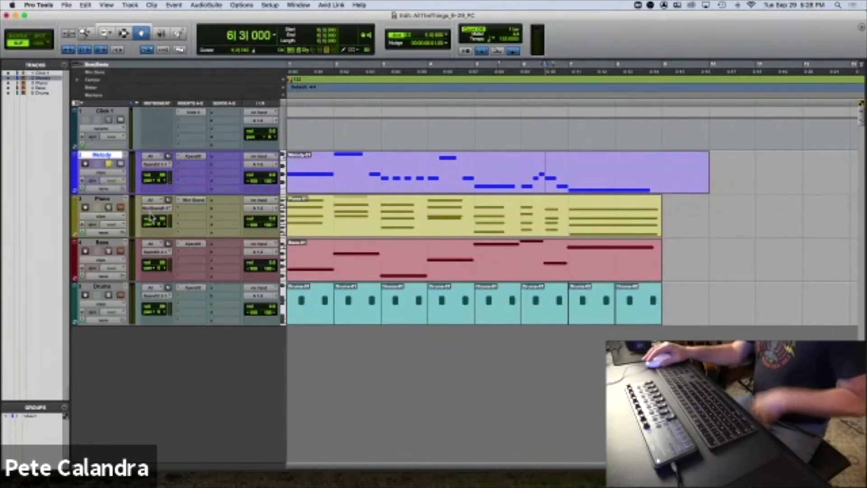
click(109, 164)
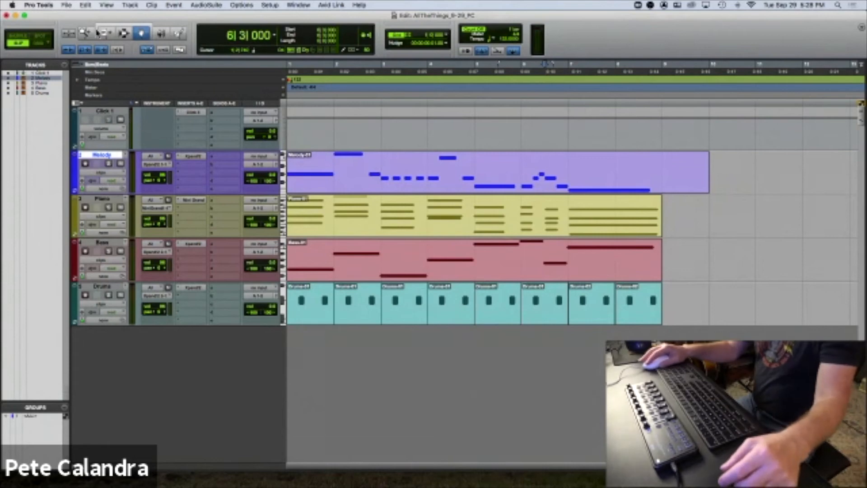
Save the session under the new name AllTheThings_9-29_V2_PC in the existing session folder
click(68, 6)
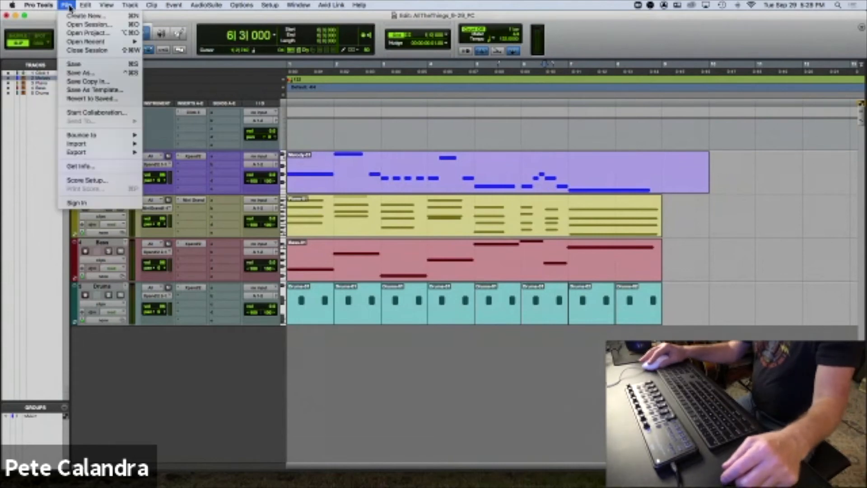
click(108, 73)
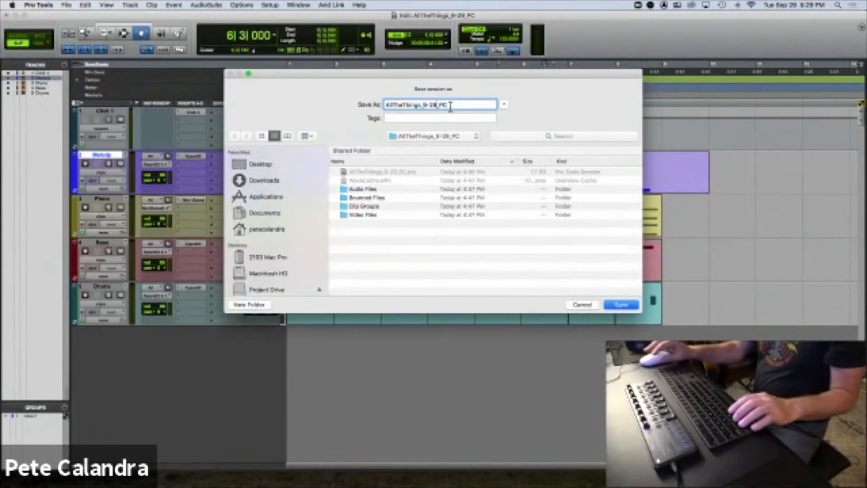
text(V2_)
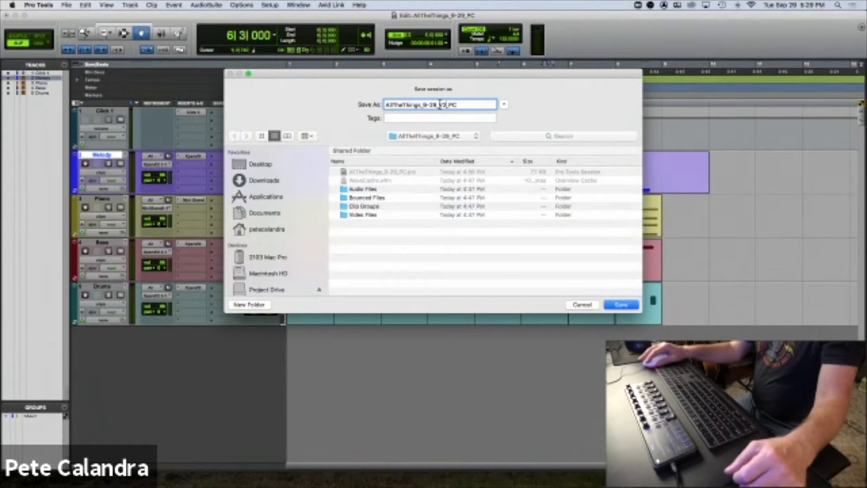
click(622, 305)
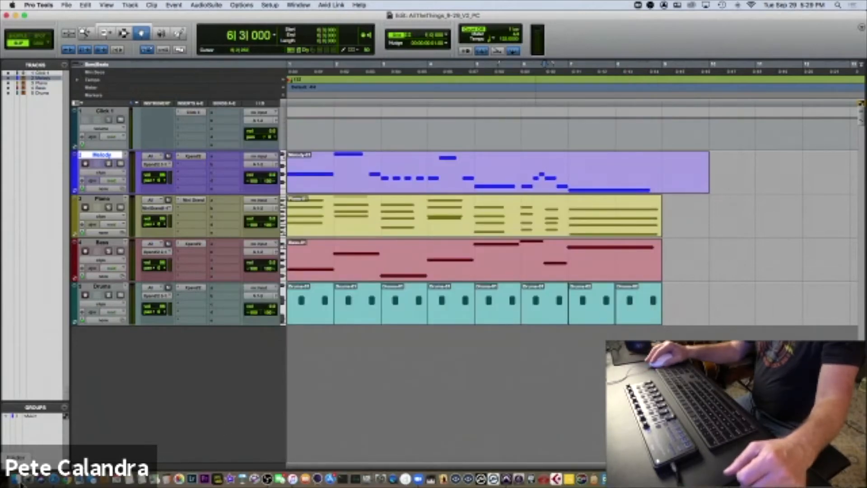
Switch to Finder, check the session files in the Desktop's AllTheThings_9-29_PC folder, close the window and return to Pro Tools
click(17, 479)
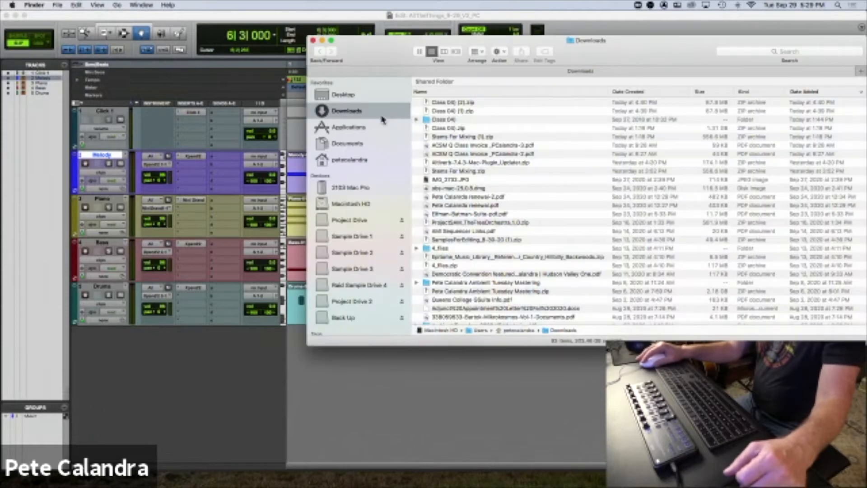
click(349, 96)
double_click(460, 108)
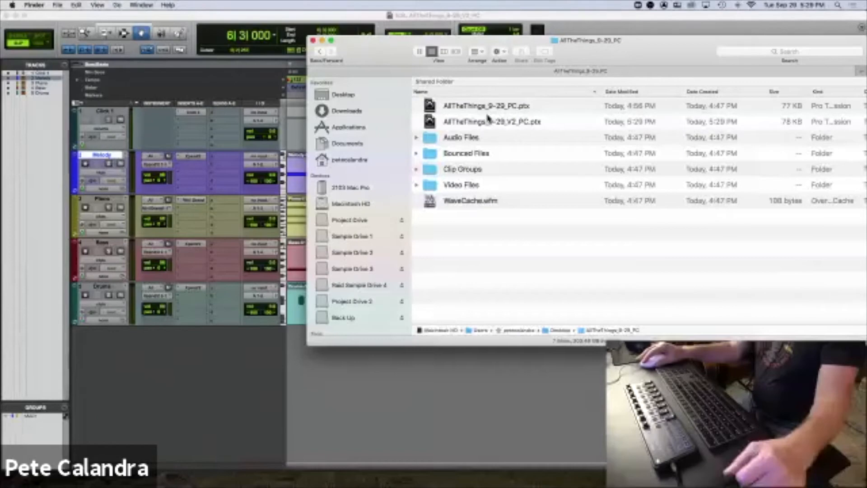
click(313, 42)
click(321, 25)
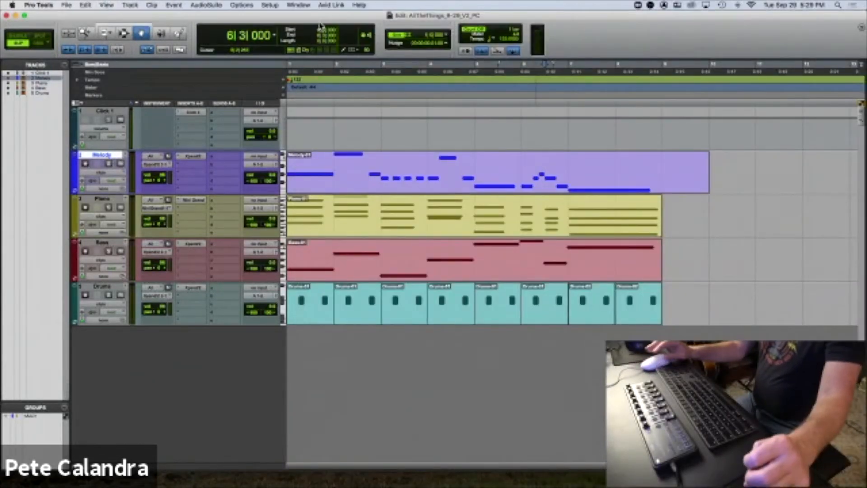
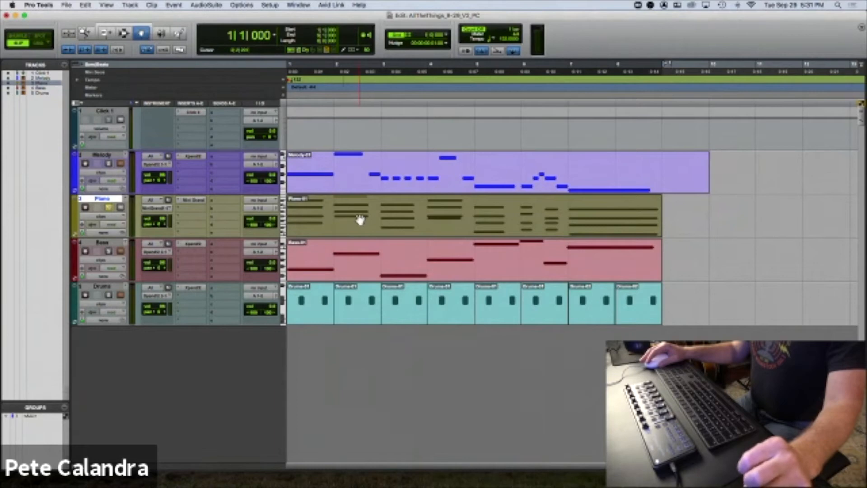
Open the Piano clip in the docked MIDI editor, deselect its notes and play the part from the start
double_click(361, 220)
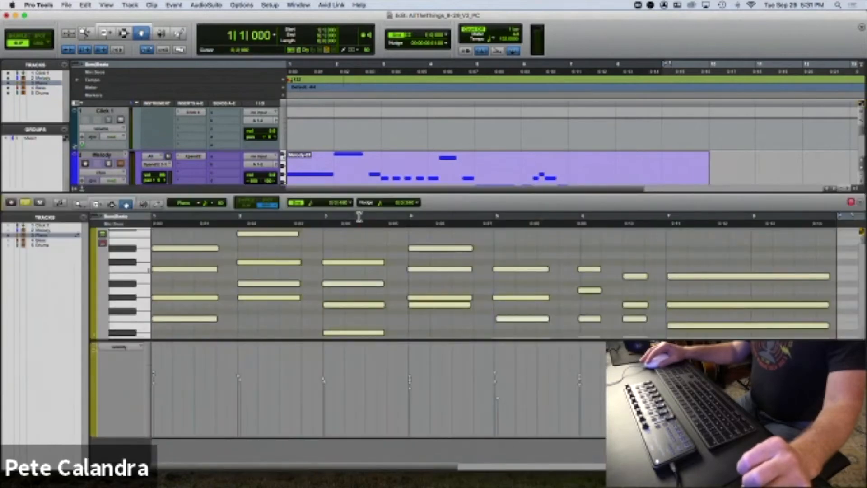
click(227, 248)
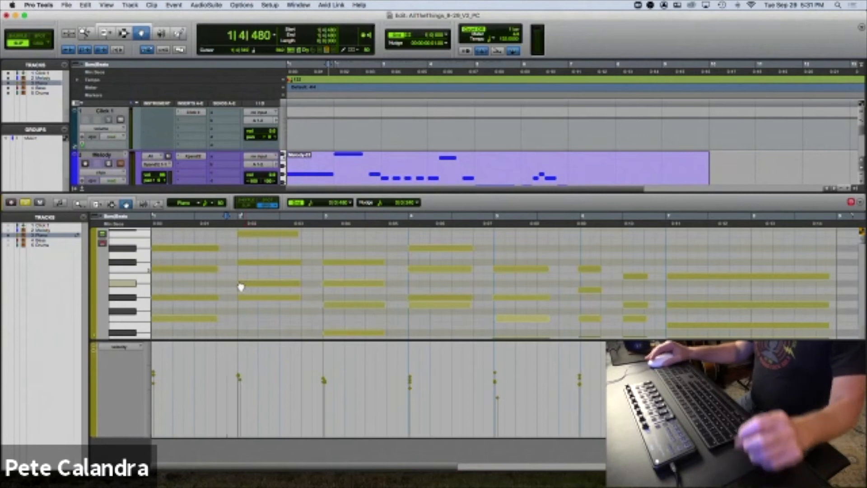
key(space)
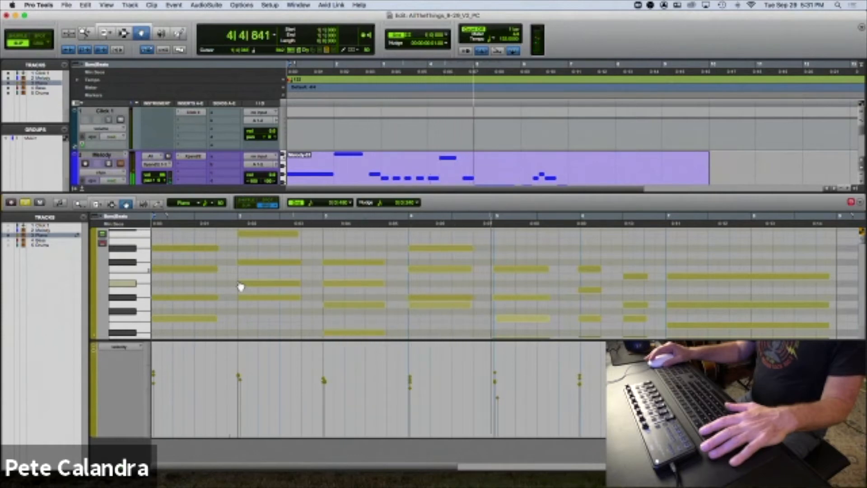
scroll(375, 288, up, 1)
scroll(375, 288, down, 2)
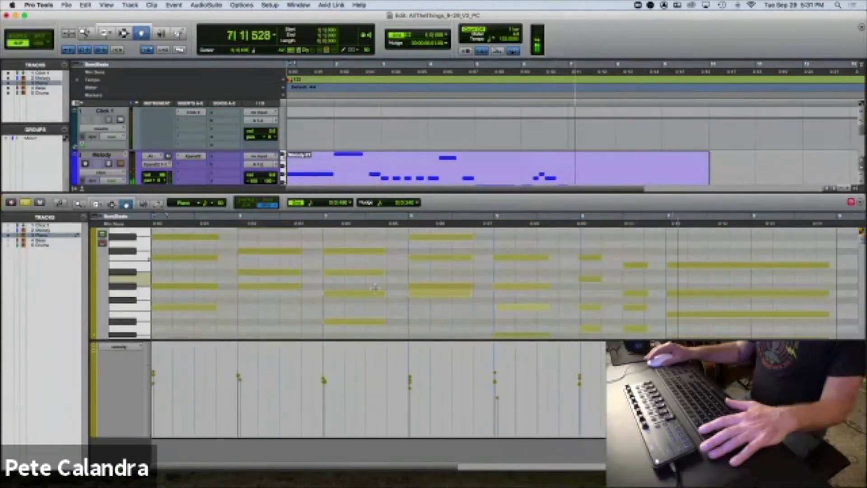
key(space)
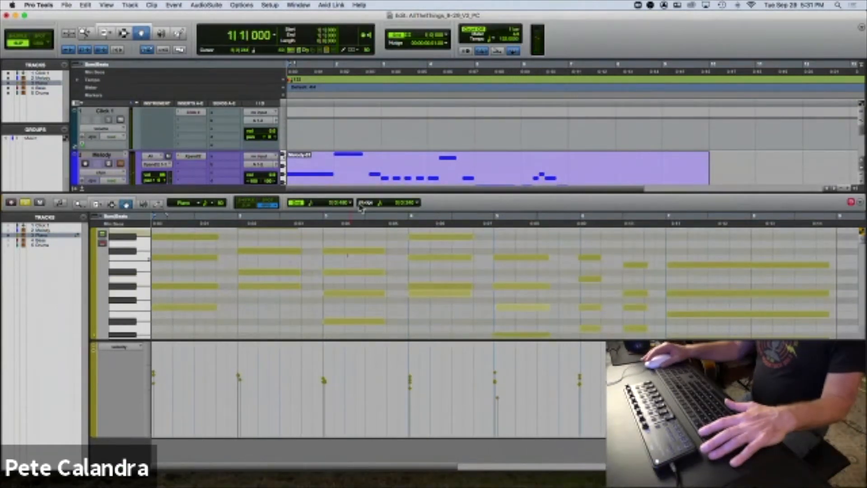
Open the color palette for the Piano track and recolor it bright blue
scroll(84, 181, down, 3)
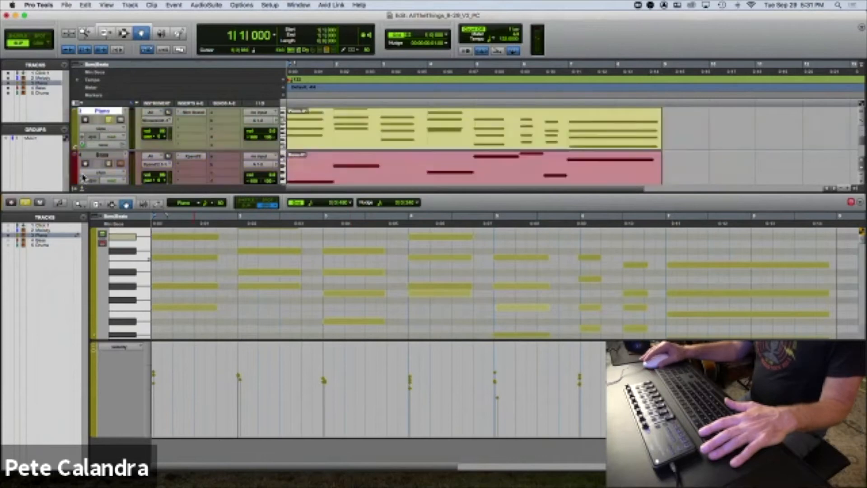
scroll(71, 119, up, 1)
double_click(71, 118)
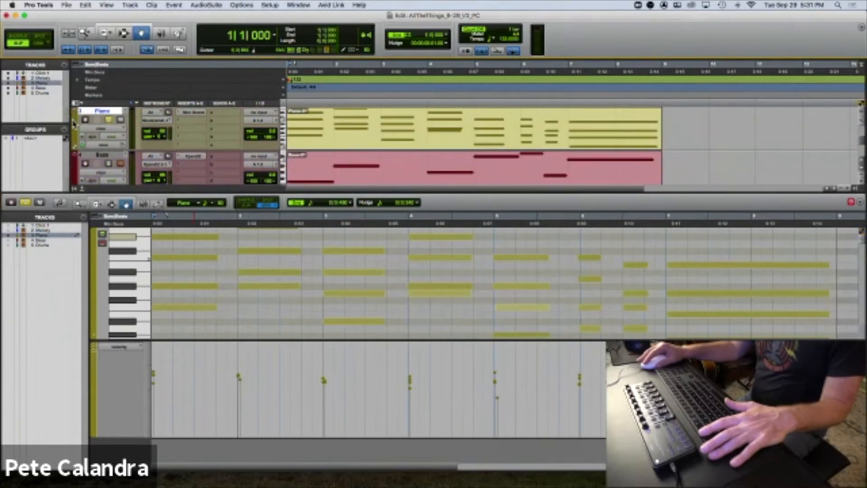
click(592, 92)
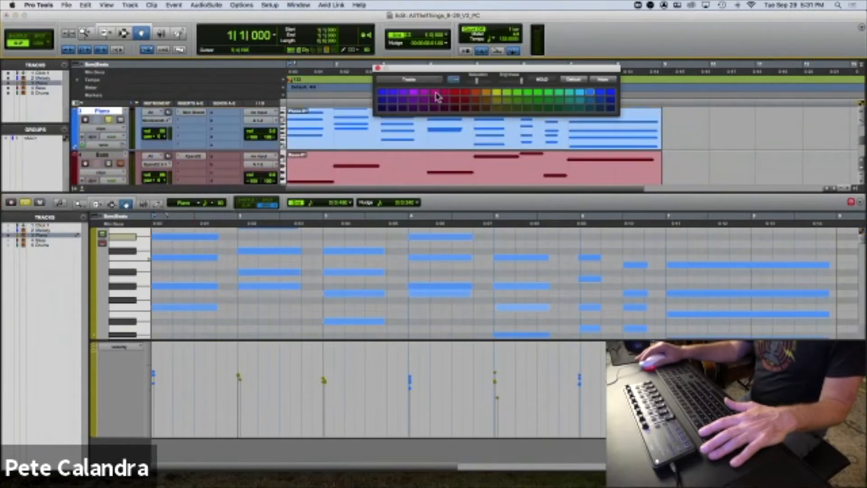
Recolor the Piano track a deeper blue and close the color palette
click(603, 93)
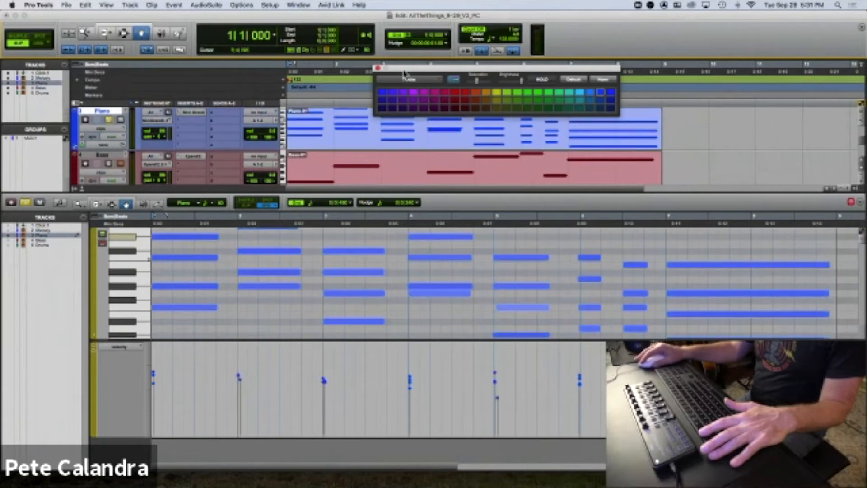
click(379, 69)
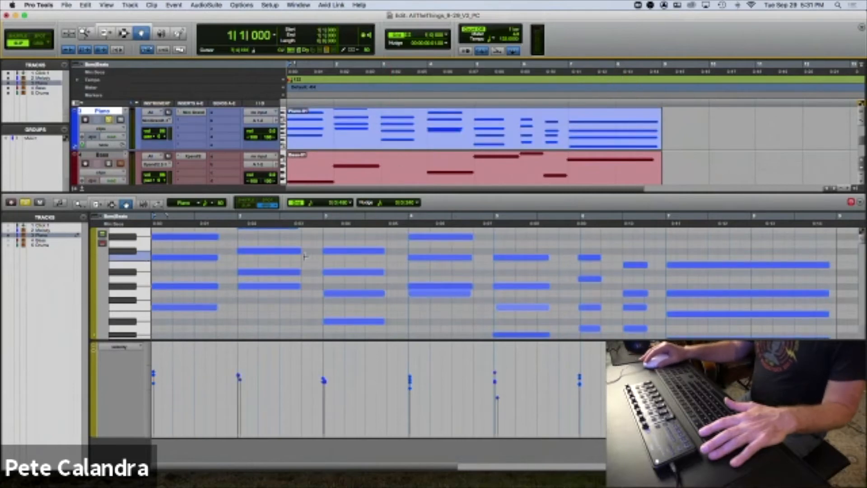
Audition the Piano part around bar 2, starting at 2|1|000, and place the edit cursor at 1|4|480
click(234, 225)
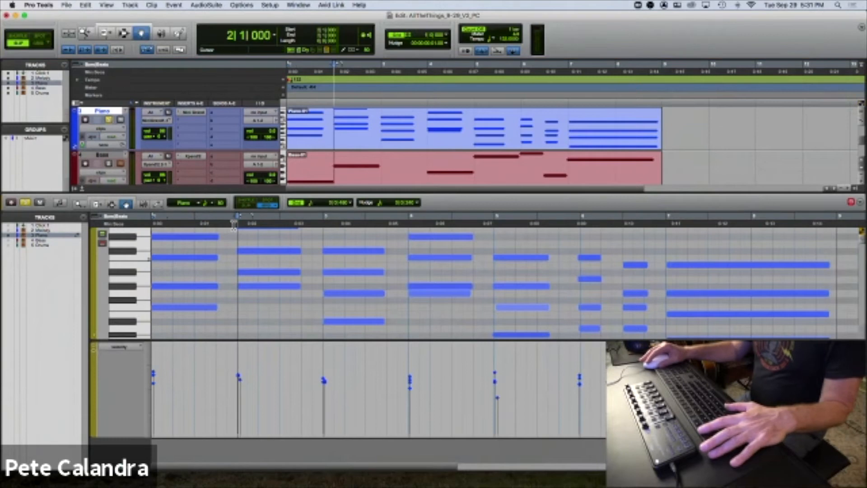
key(space)
key(space)
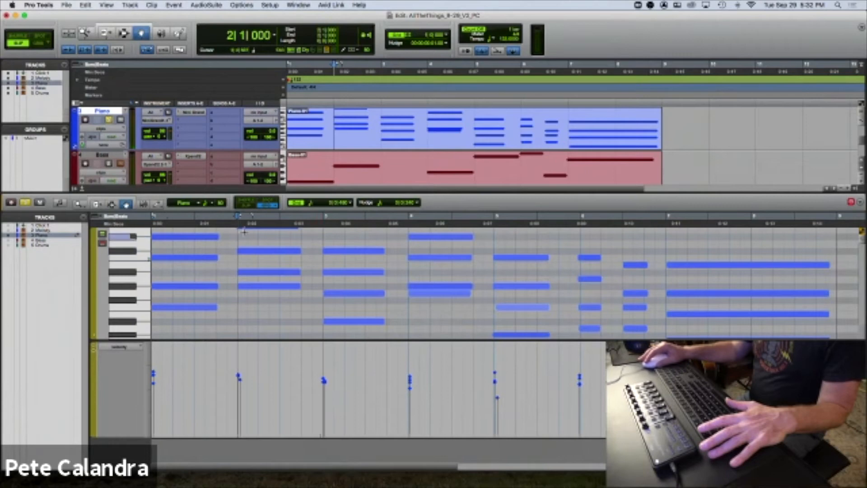
key(space)
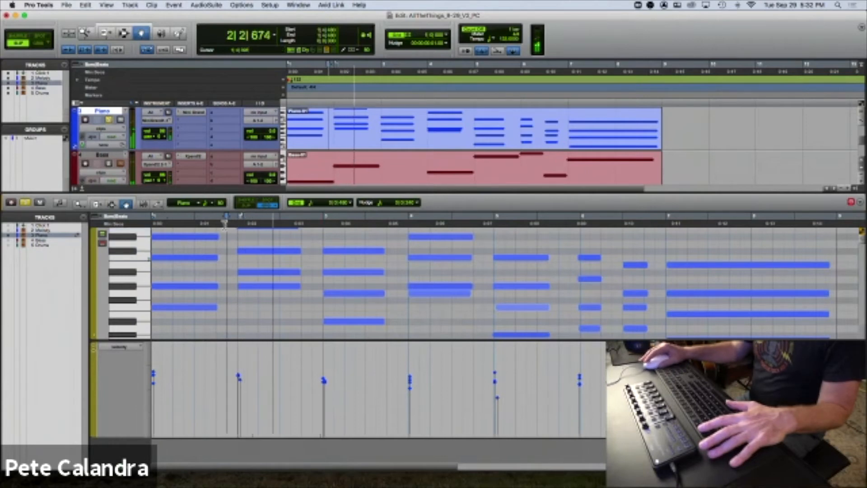
key(space)
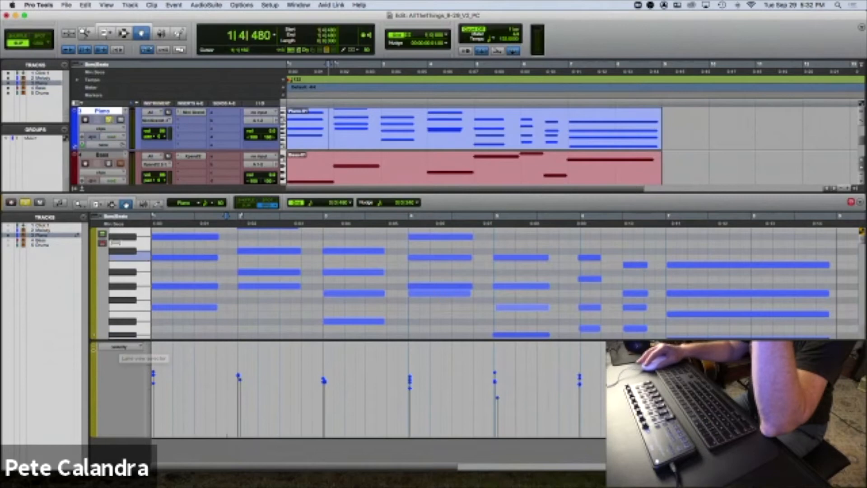
Toggle color coding of the MIDI notes by track, leaving the Piano notes in the track's own blue
click(103, 235)
click(104, 235)
click(103, 236)
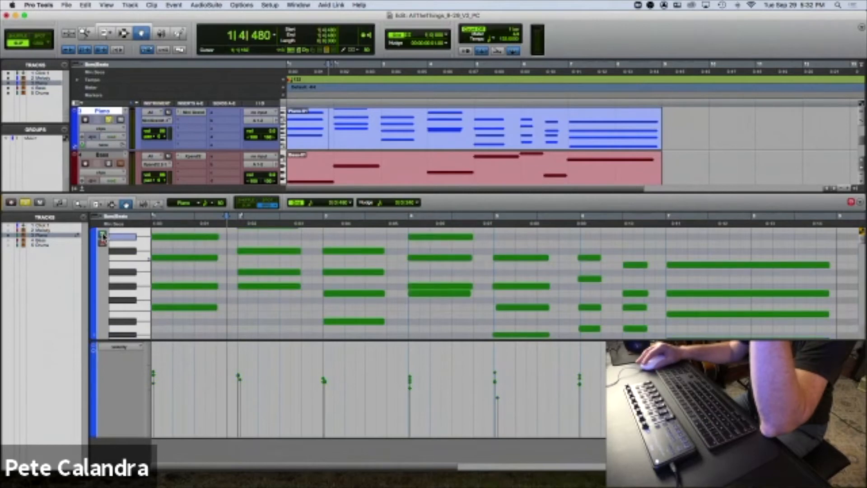
click(103, 235)
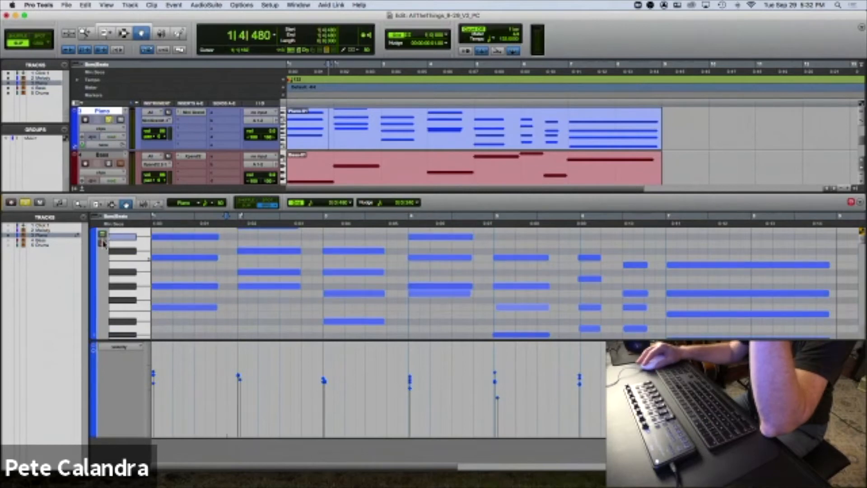
Display the sustain (64) controller data in the lane beneath the Piano notes
click(117, 347)
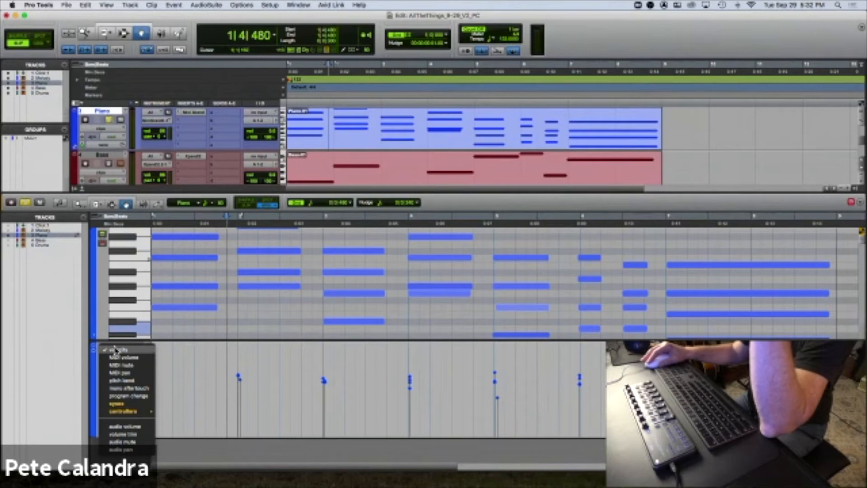
mouse_move(123, 413)
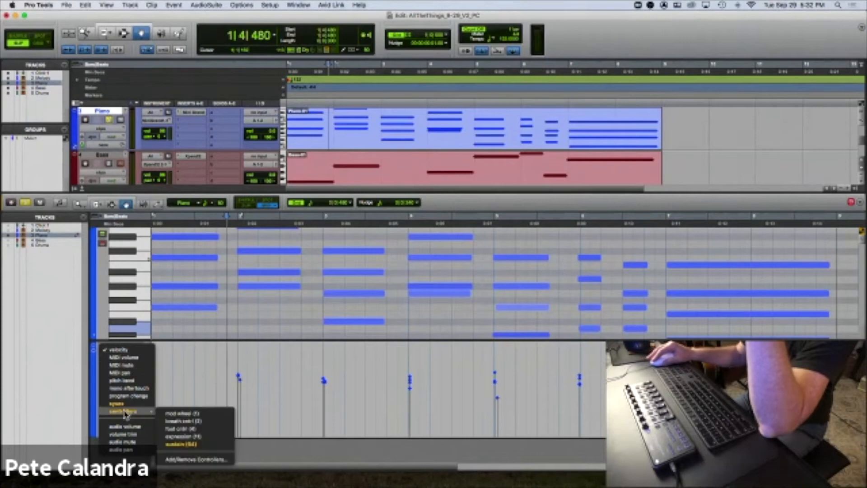
click(195, 444)
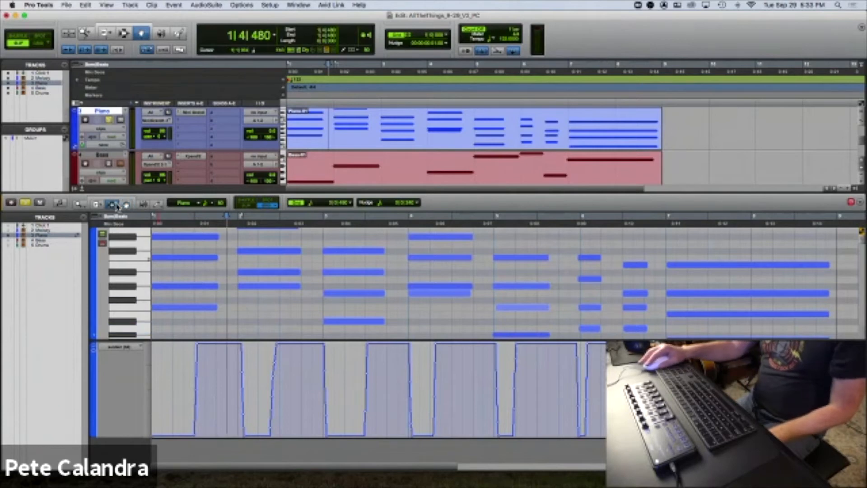
Try out range selections with the Selector tool in the Piano notes and in the sustain lane
drag(183, 283, 318, 285)
click(294, 282)
click(228, 275)
drag(162, 381, 207, 381)
click(168, 374)
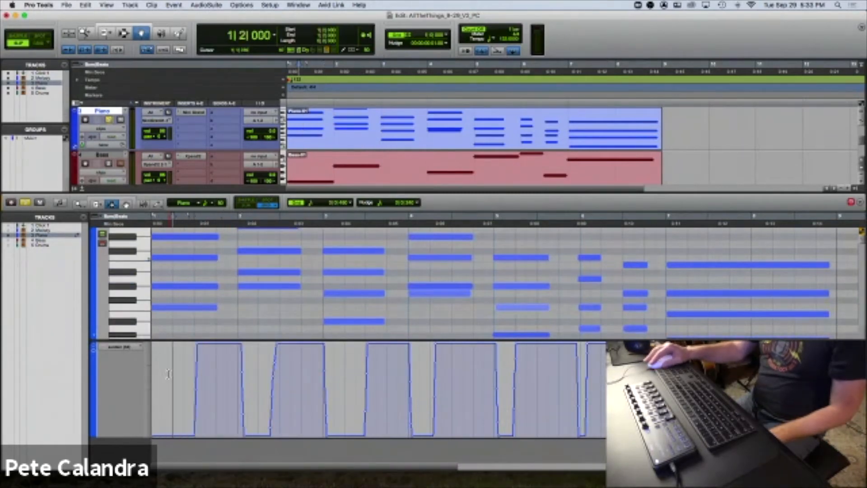
drag(165, 370, 574, 385)
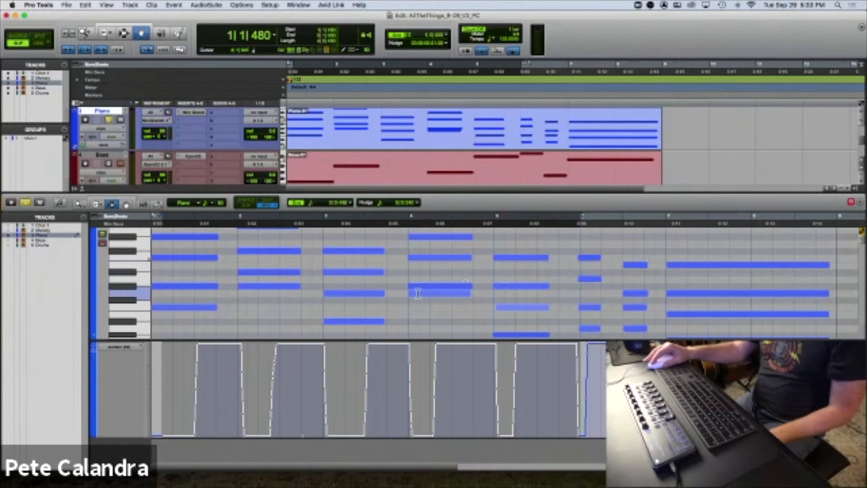
drag(399, 292, 494, 329)
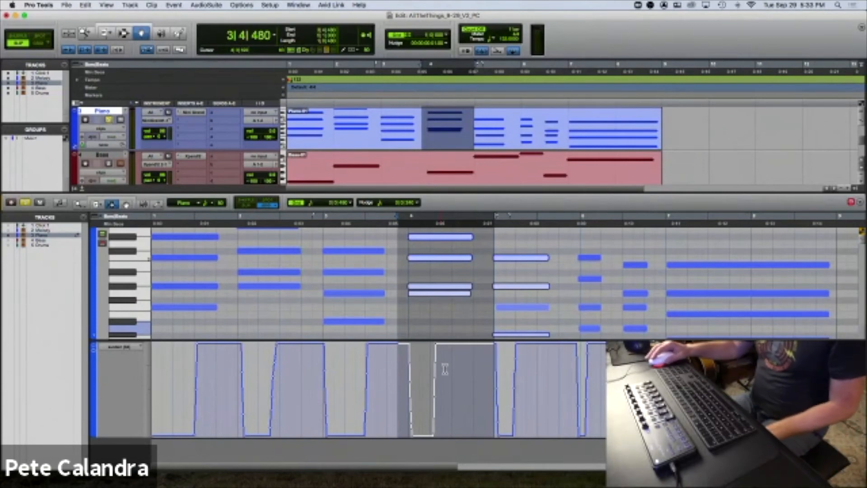
Select the Piano's sustain pedal data from 1|1|480 through the end of the part and delete it
click(162, 381)
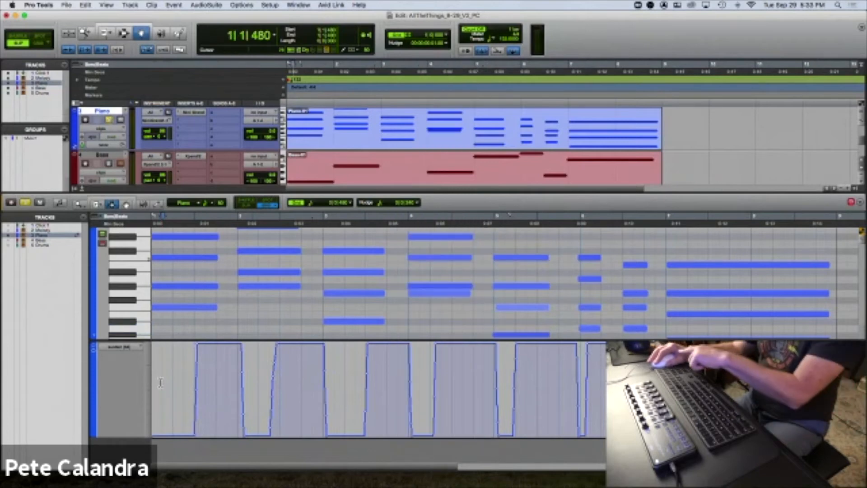
drag(158, 388, 732, 395)
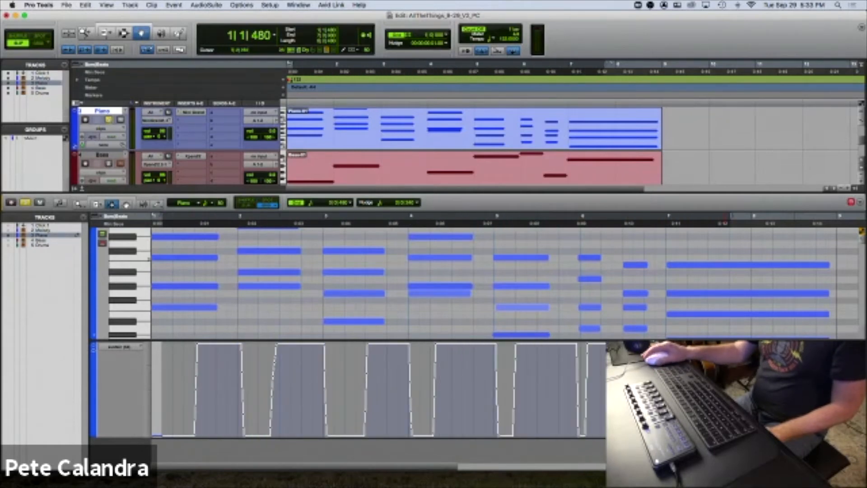
key(Delete)
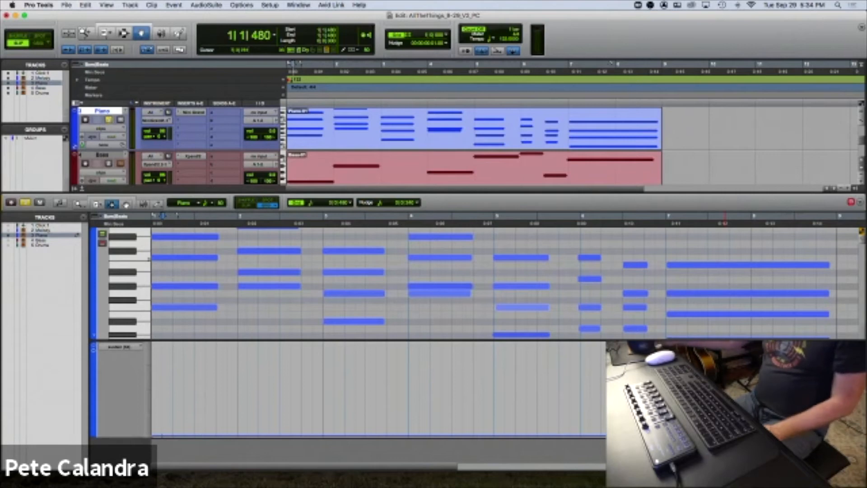
Collapse the controller lane so the Piano notes fill the MIDI editor
scroll(587, 281, up, 5)
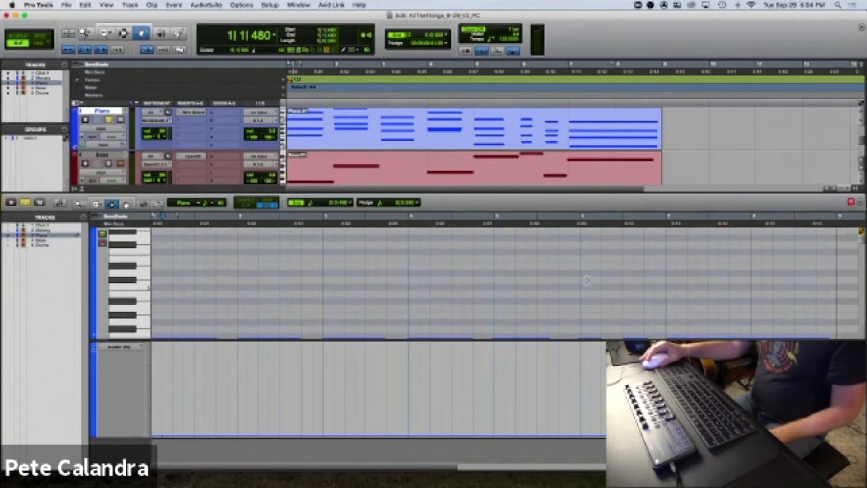
scroll(587, 281, down, 5)
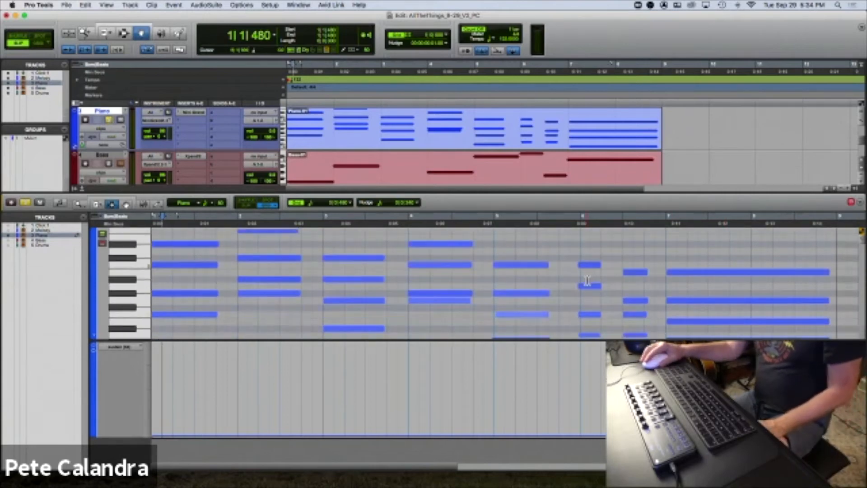
scroll(588, 281, up, 1)
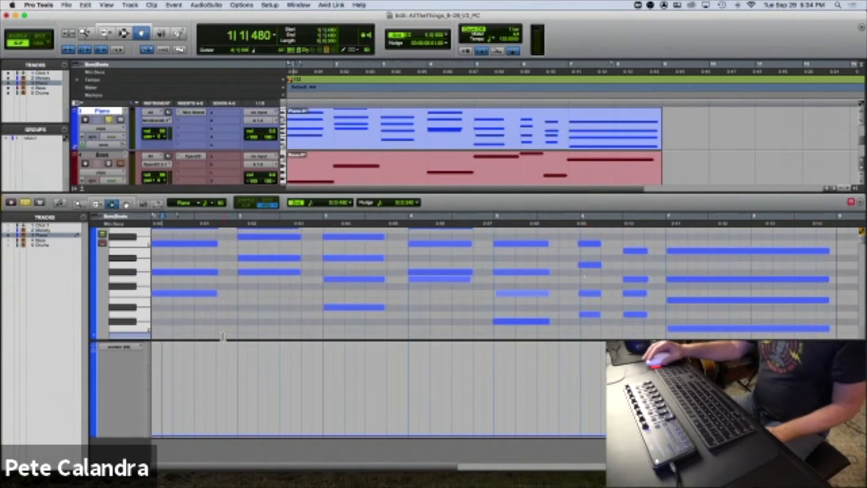
drag(93, 336, 93, 456)
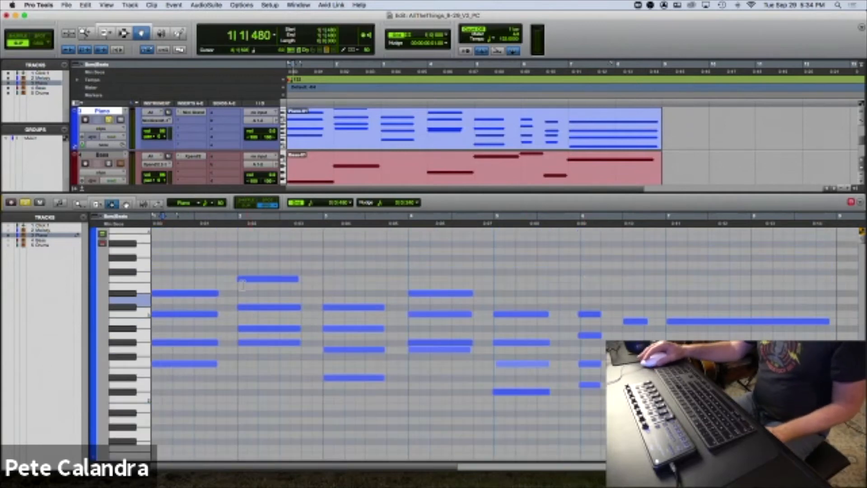
Select the four notes of the first Piano chord and extend their ends to bar 2 with the Trim tool
click(129, 204)
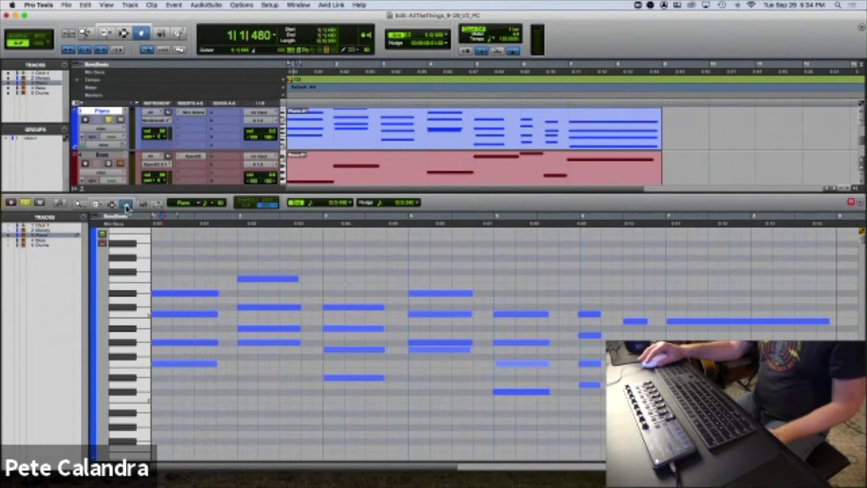
drag(187, 255, 184, 366)
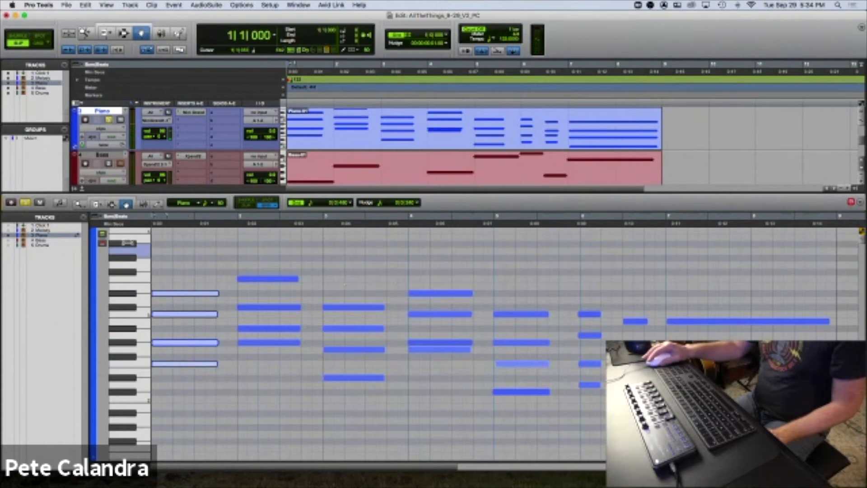
click(97, 204)
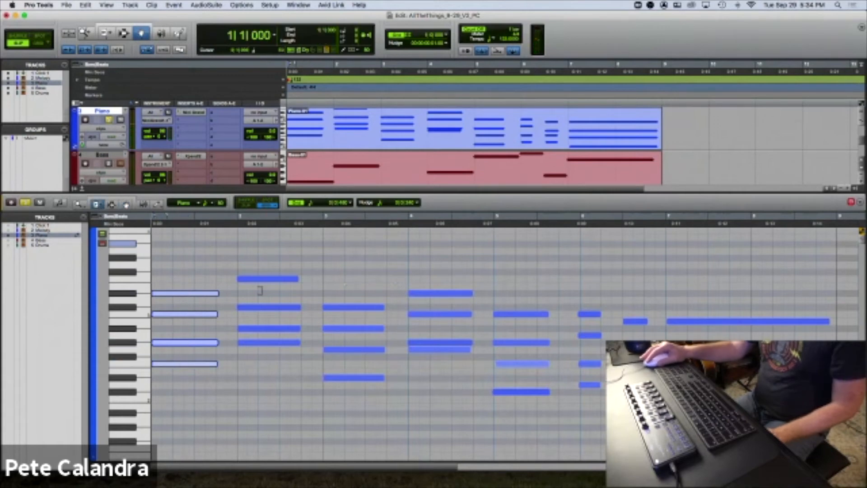
drag(211, 293, 234, 295)
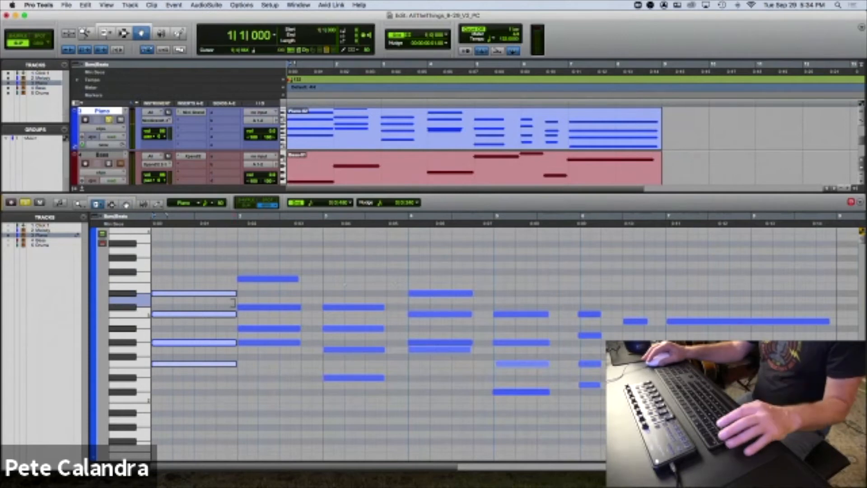
key(Escape)
key(Escape)
key(Escape)
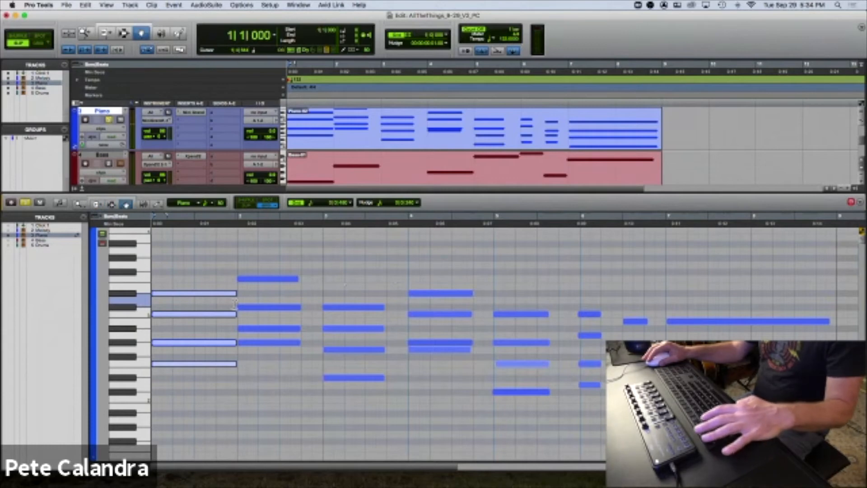
key(Escape)
key(Escape)
key(Escape)
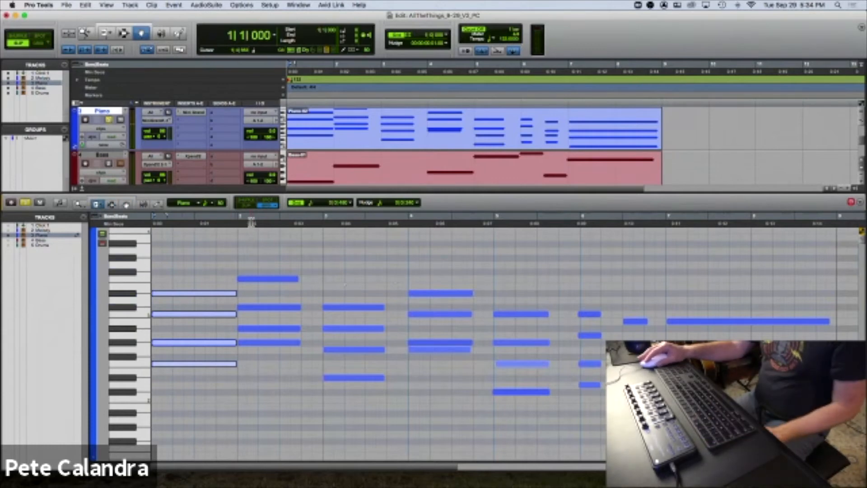
Extend the four notes of the bar 2 Piano chord to bar 3 and trim their starts to 2|1|000
click(126, 205)
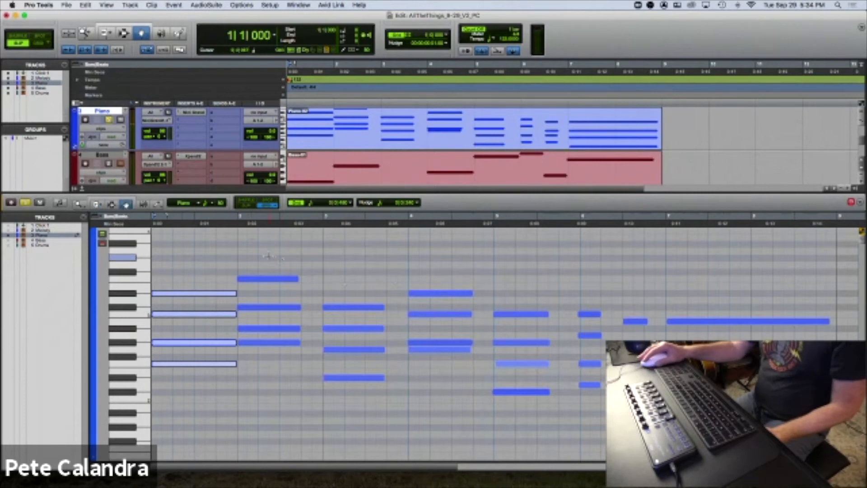
click(258, 247)
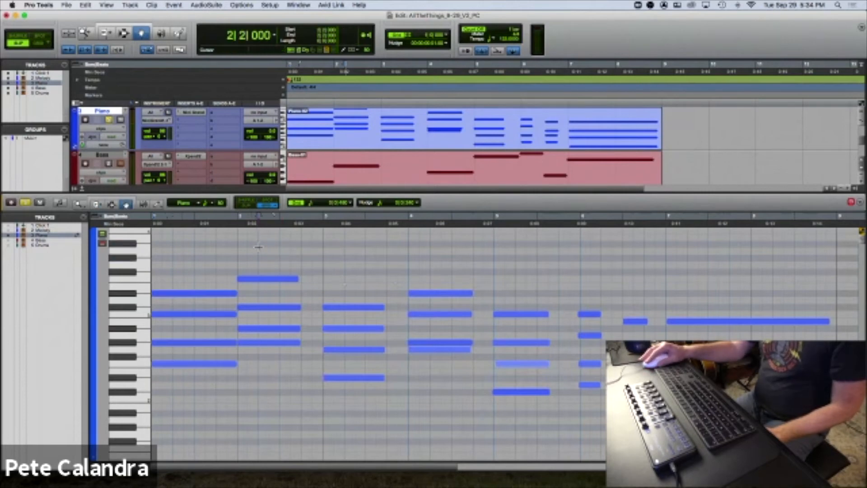
drag(259, 267, 265, 359)
click(112, 205)
click(97, 205)
drag(299, 279, 320, 280)
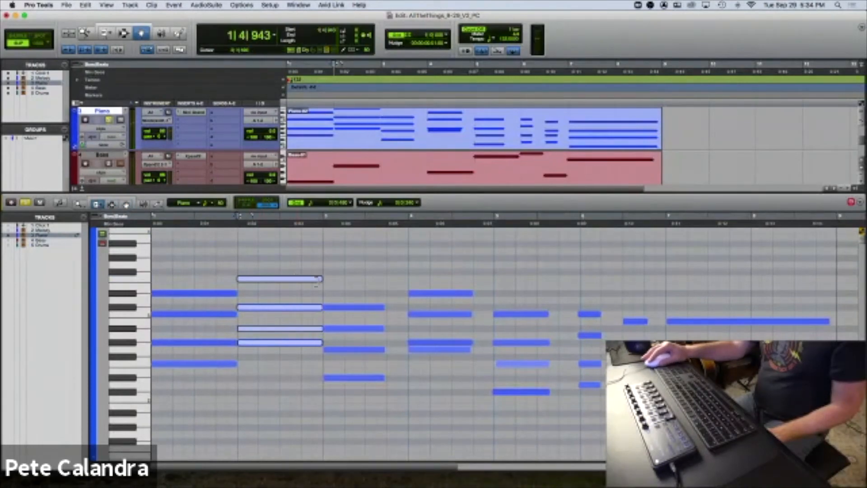
click(127, 205)
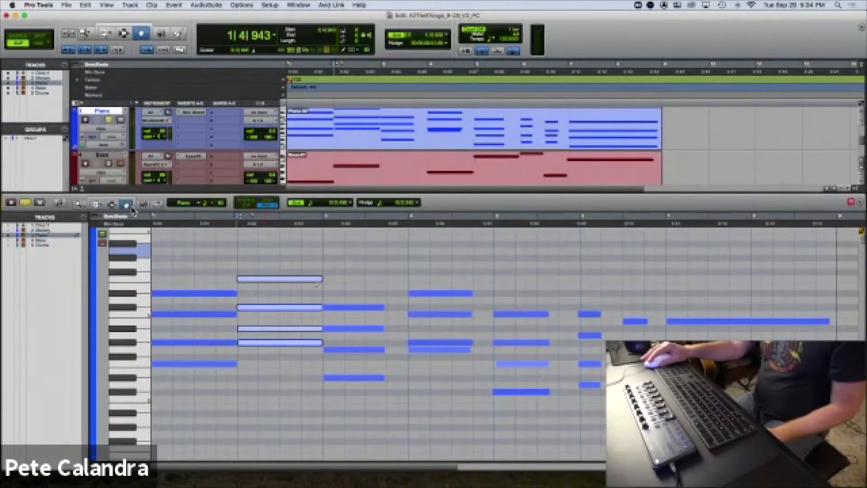
click(96, 204)
click(240, 279)
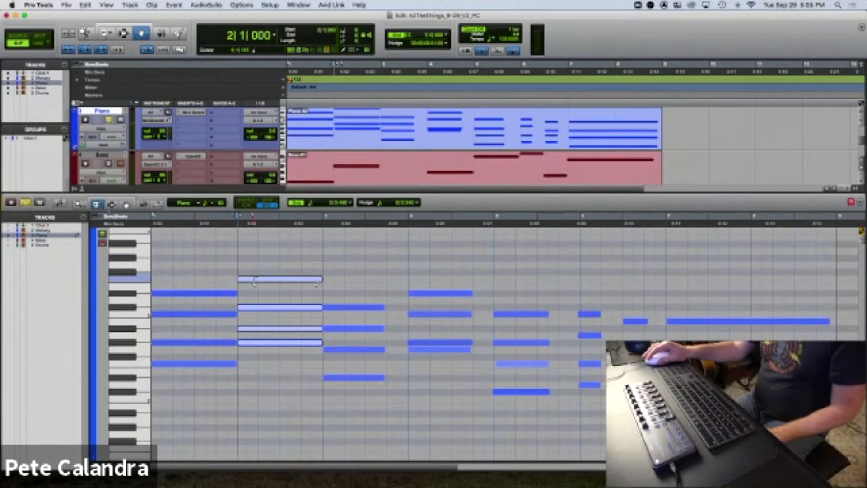
Trim the starts of the bar 3 Piano chord's notes to 3|1|000 and extend their ends to bar 4
click(126, 206)
drag(347, 277, 346, 381)
click(96, 205)
click(327, 310)
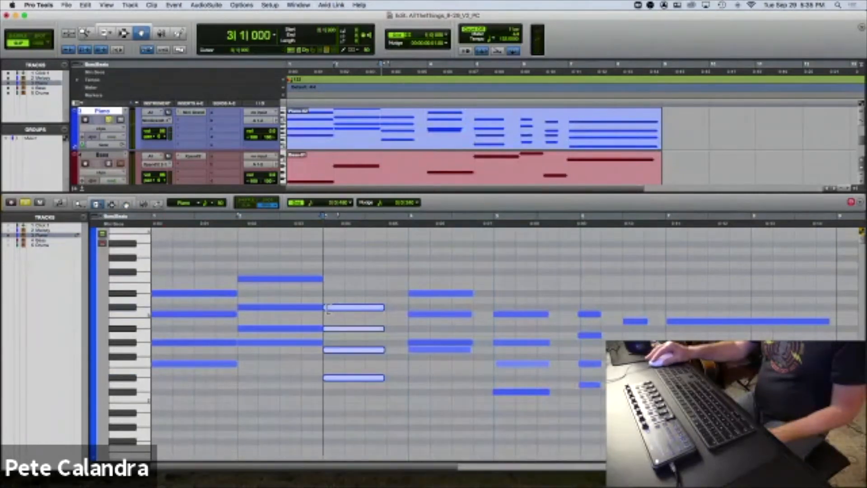
click(126, 205)
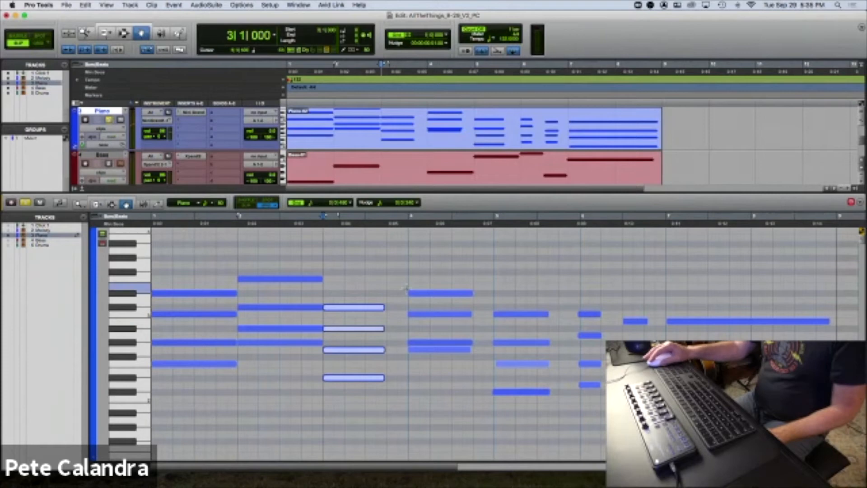
click(97, 205)
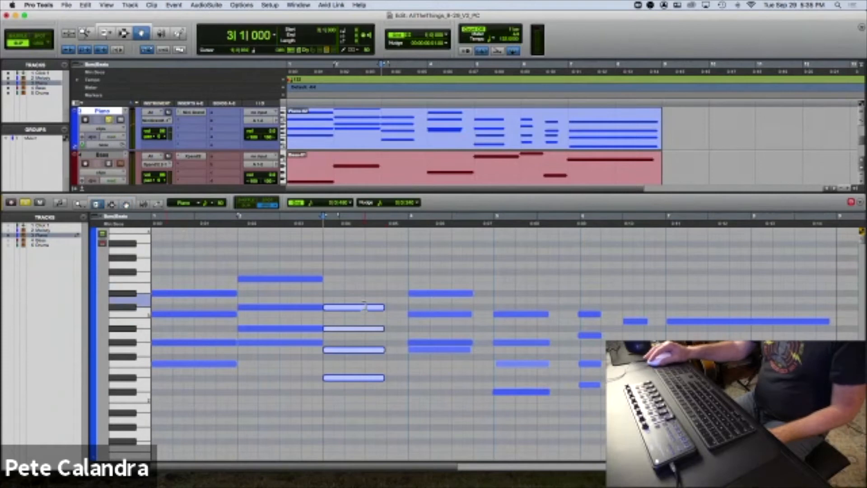
drag(383, 307, 408, 308)
Select the four notes of the bar 4 Piano chord for trimming
click(127, 206)
drag(430, 273, 443, 350)
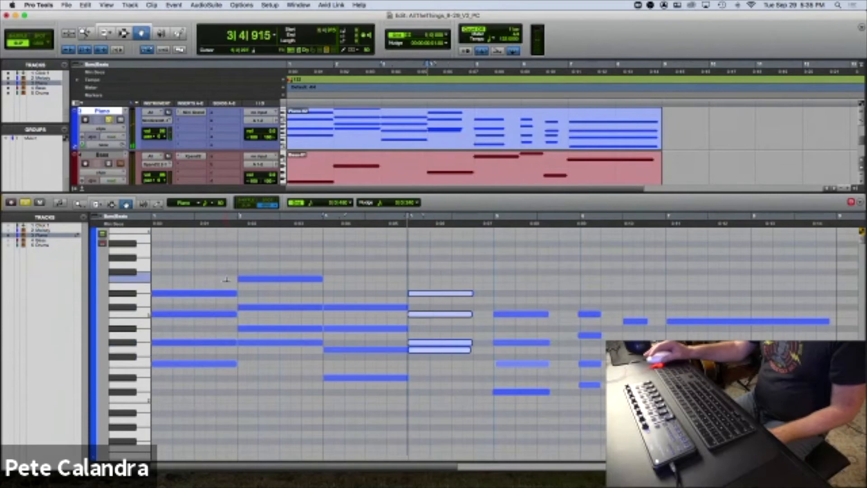
click(97, 205)
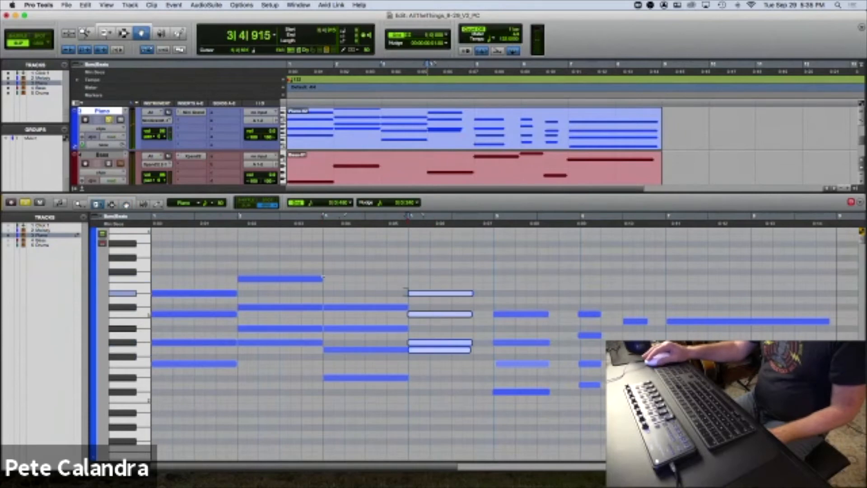
Extend the bar 4 chord to the bar 5 line and align the starts of the bar 5 chord notes to bar 5
drag(407, 292, 409, 292)
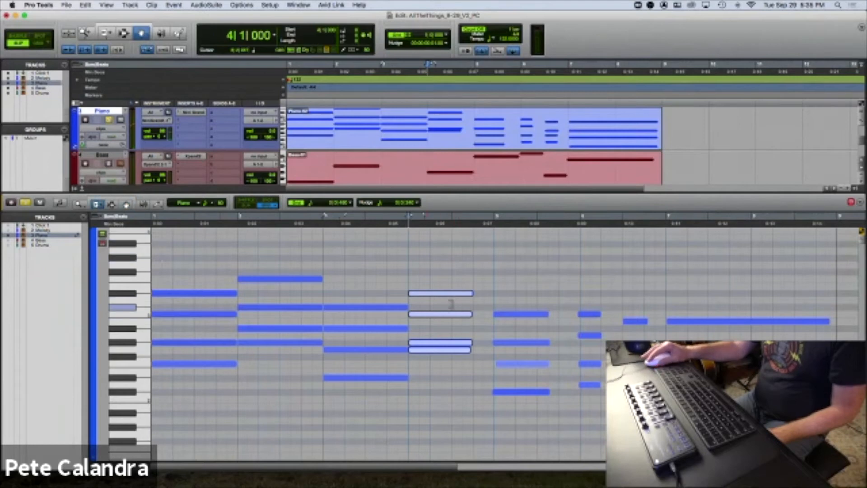
drag(472, 294, 492, 293)
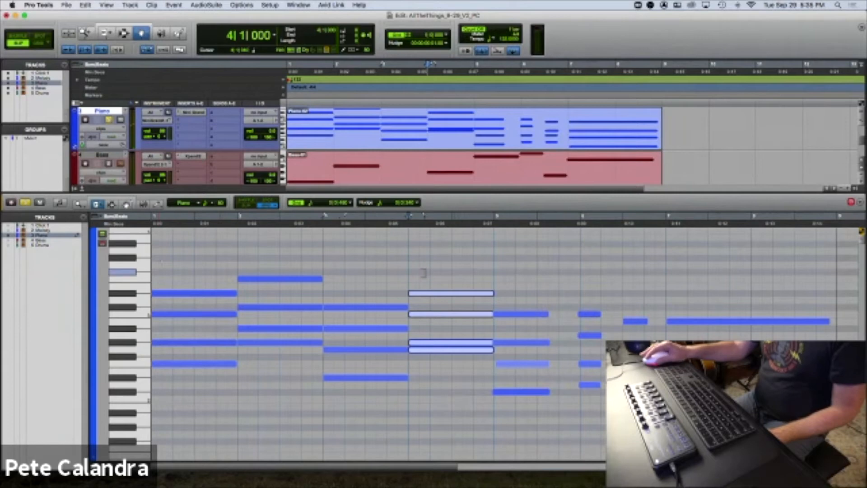
click(498, 314)
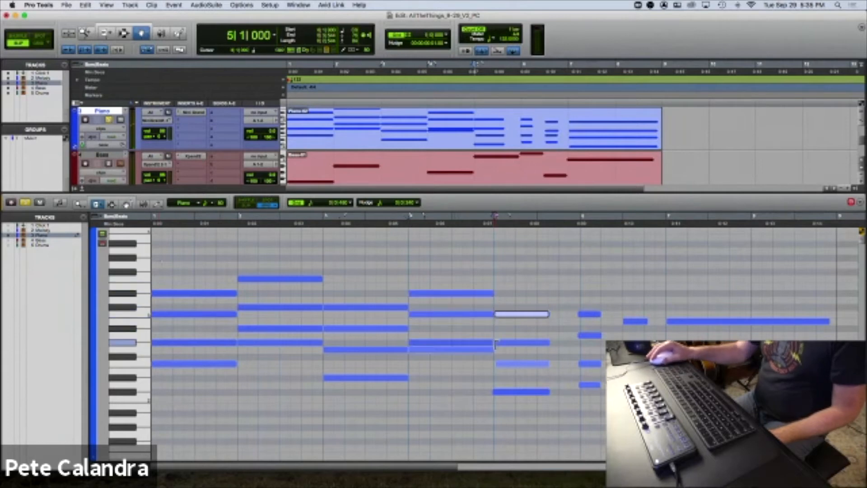
click(498, 342)
click(498, 363)
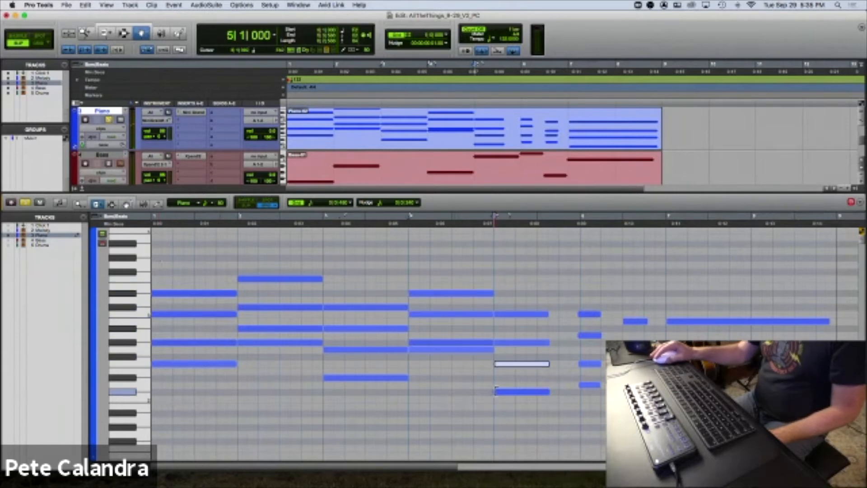
click(500, 390)
Lengthen the bar 5 chord notes to the bar 6 line and trim the starts of the first bar 6 chord's notes to bar 6
drag(549, 391, 567, 393)
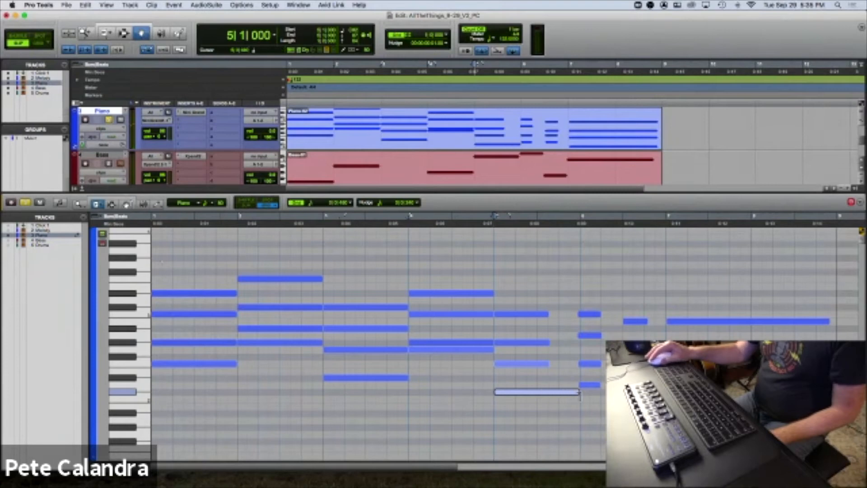
click(545, 364)
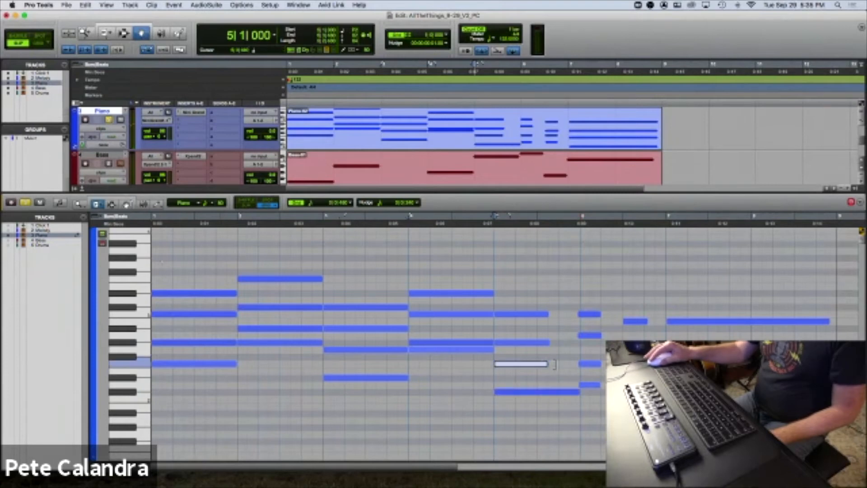
click(588, 363)
click(589, 385)
drag(549, 342, 581, 342)
click(589, 335)
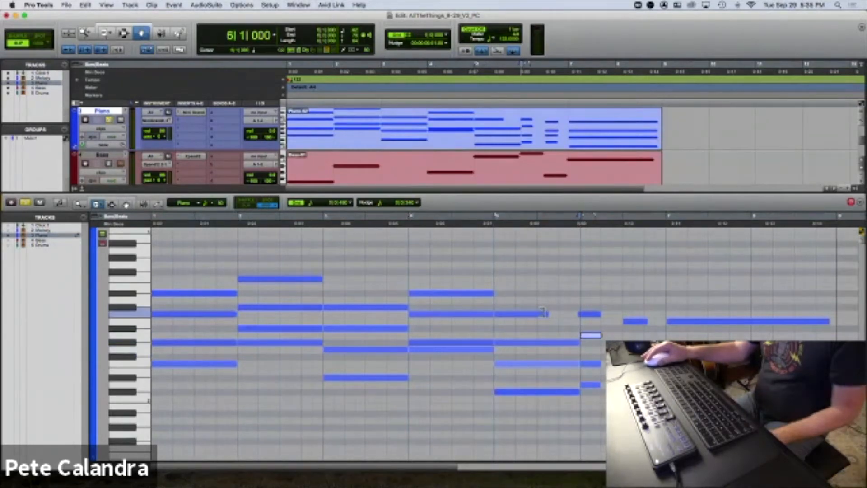
drag(545, 313, 562, 318)
click(590, 314)
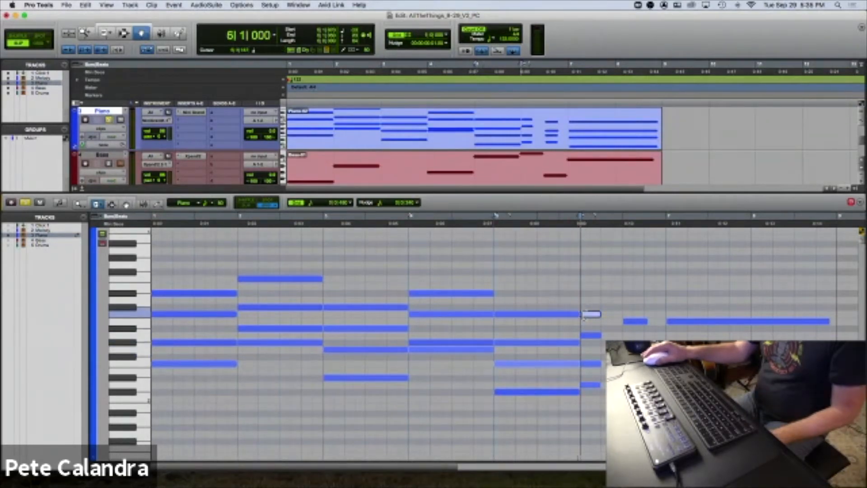
Extend the first bar 6 chord to beat 3 and align the starts of the second chord's notes to bar 6 beat 3
drag(619, 317, 621, 335)
click(592, 364)
click(592, 384)
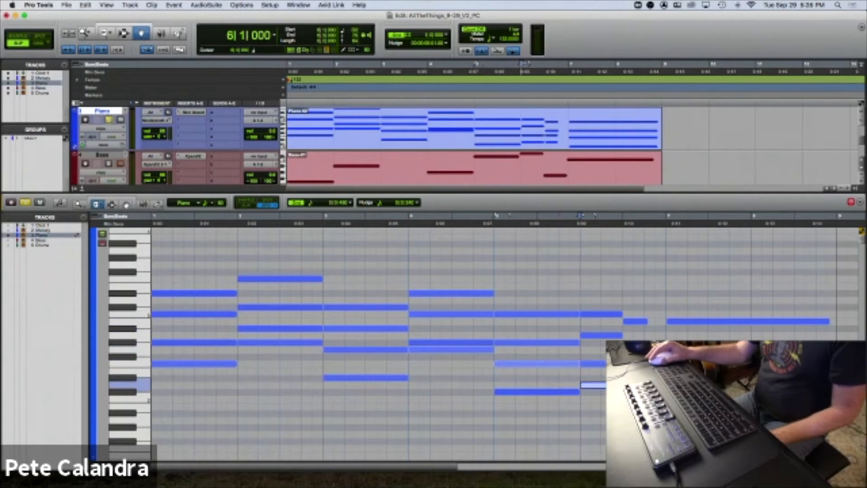
click(626, 364)
click(626, 350)
click(627, 322)
Extend the second bar 6 chord to the bar 7 line and fit the final chord from bar 7 to the bar 9 line
drag(648, 321, 665, 323)
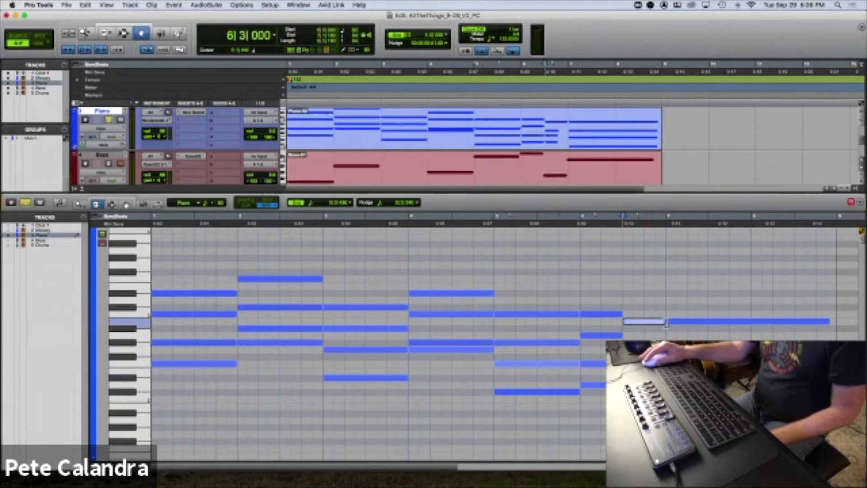
click(670, 322)
click(669, 349)
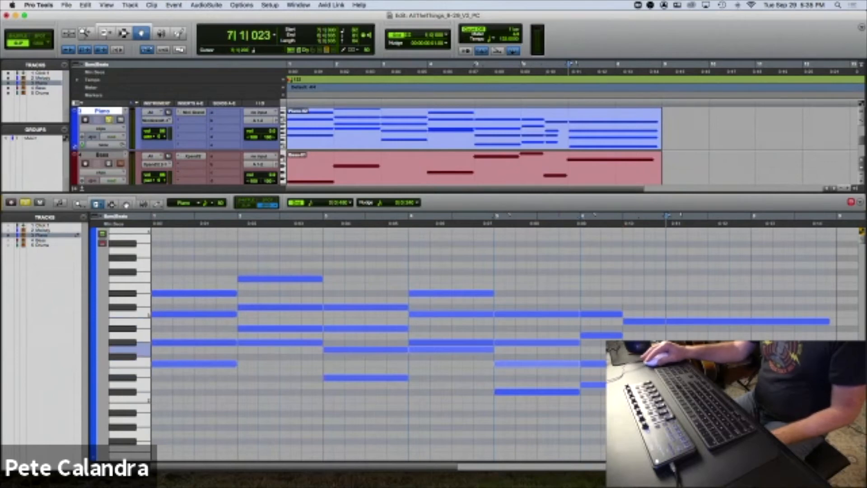
click(670, 371)
click(670, 399)
mouse_move(648, 385)
mouse_down()
mouse_move(666, 385)
mouse_move(667, 364)
mouse_up()
click(626, 385)
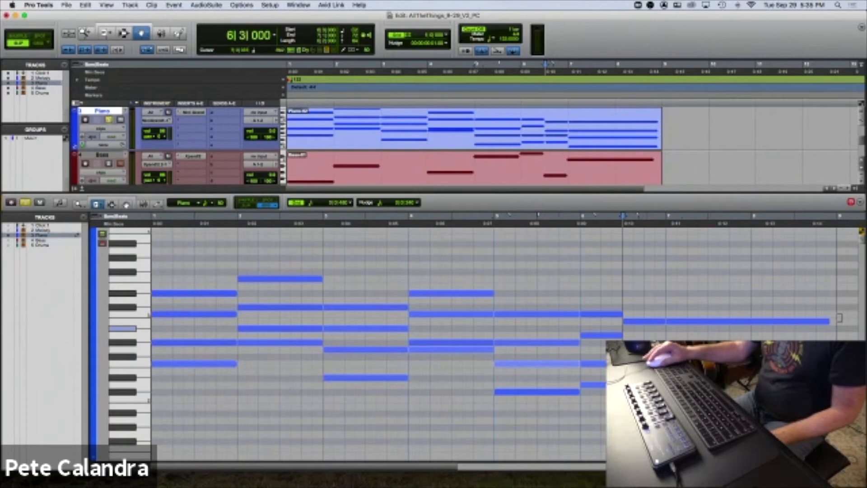
drag(828, 322, 837, 370)
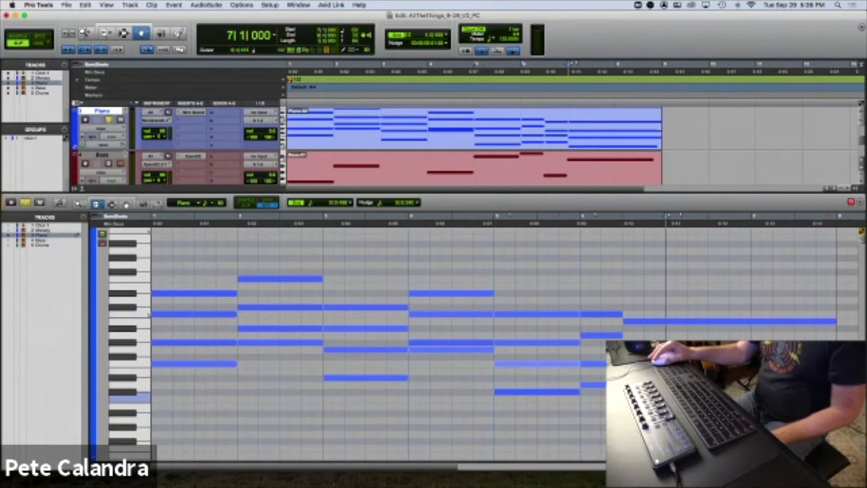
Play the edited piano part from the start of the session and stop playback
key(Return)
key(space)
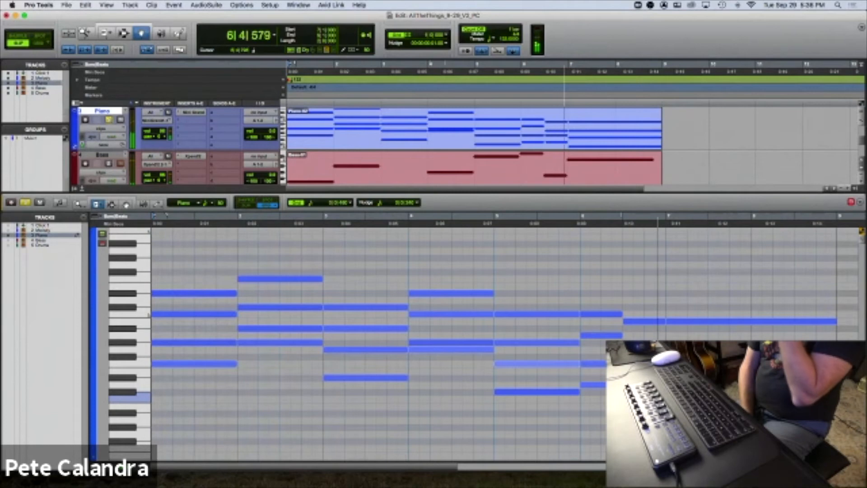
key(space)
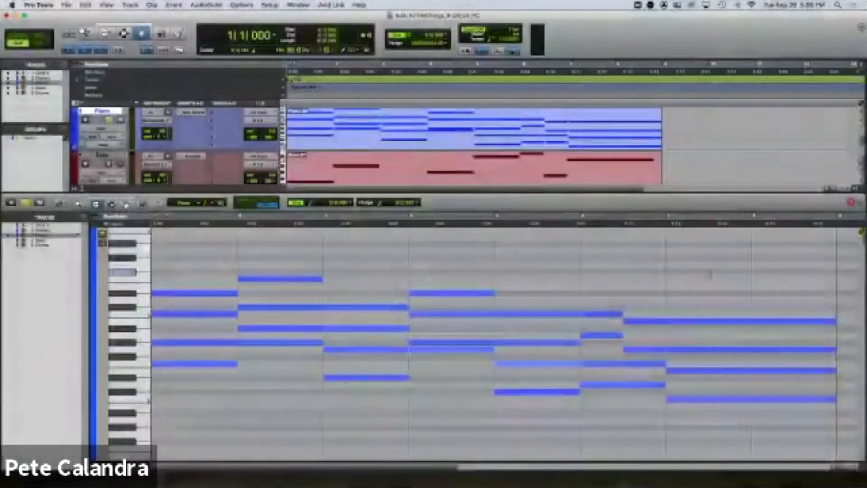
Record-enable the Piano track and lower the velocity of the three lower notes in the bar 1 chord
click(85, 119)
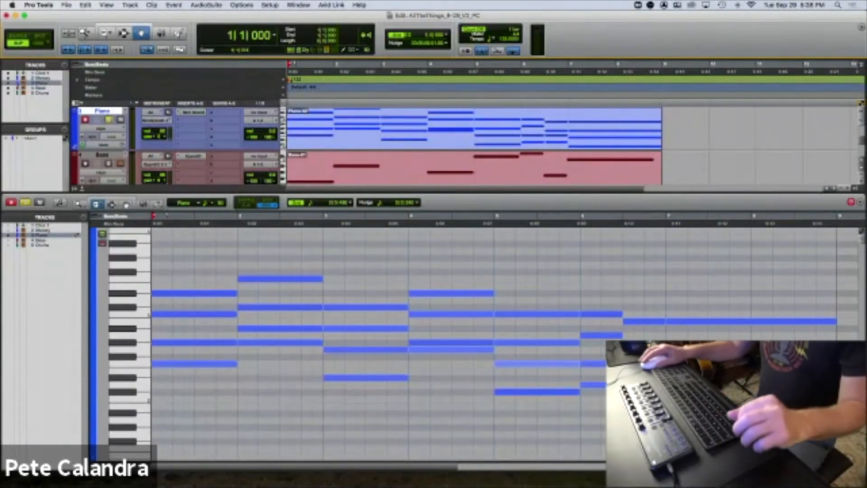
click(127, 204)
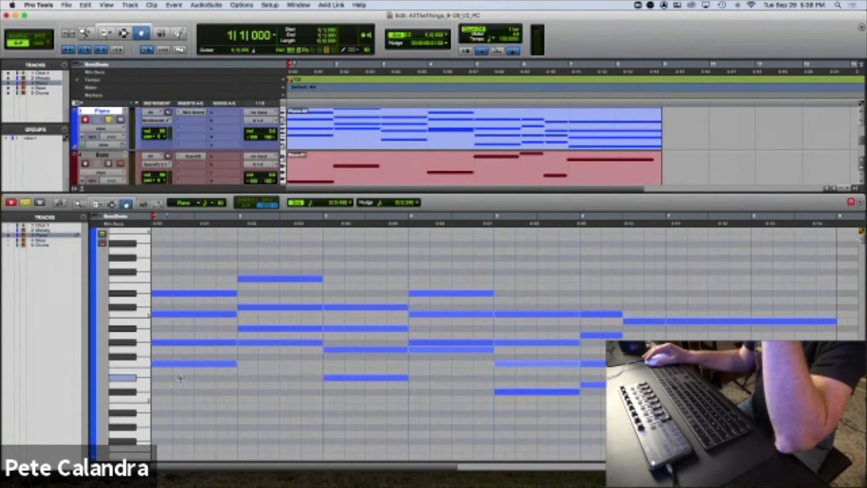
click(195, 304)
drag(196, 304, 198, 363)
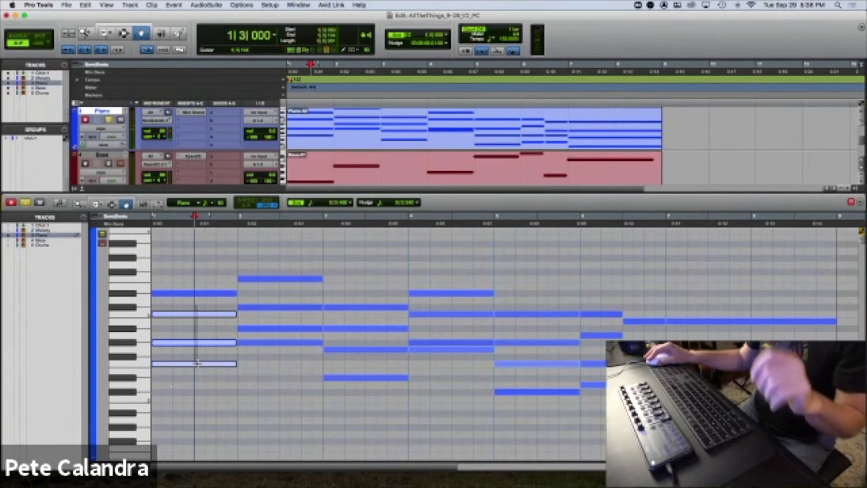
key(Return)
click(186, 315)
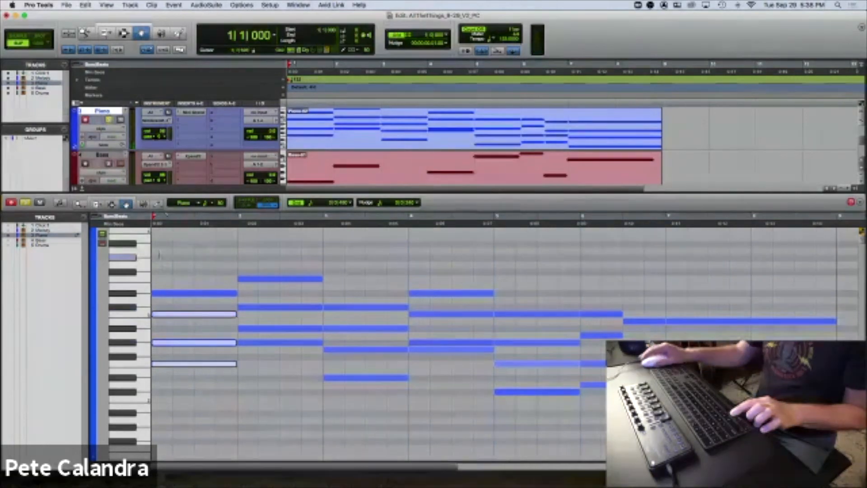
Lower the velocity of the three lower notes in each of the chords in bars 2, 3 and 4
drag(242, 284, 260, 338)
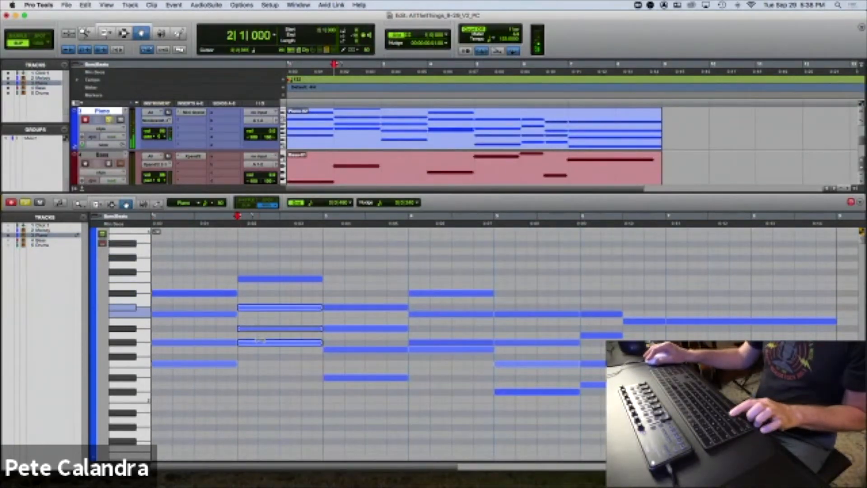
mouse_move(347, 317)
mouse_down()
mouse_move(349, 379)
mouse_move(351, 331)
mouse_up()
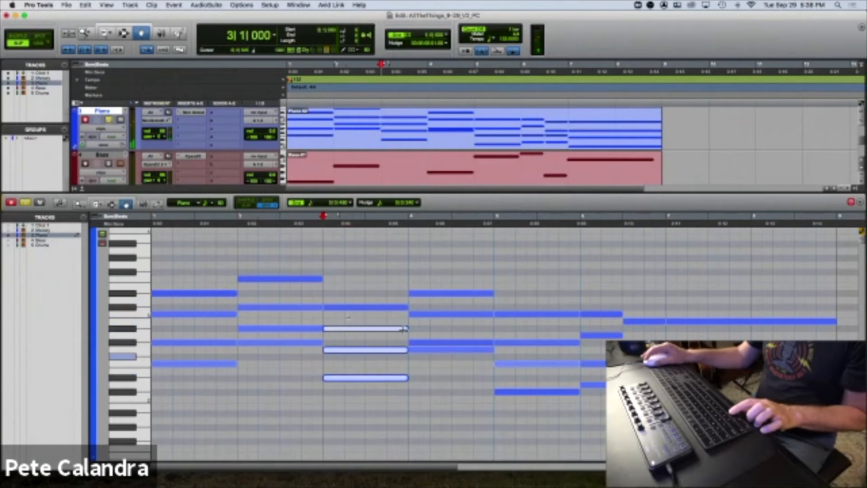
drag(429, 308, 435, 347)
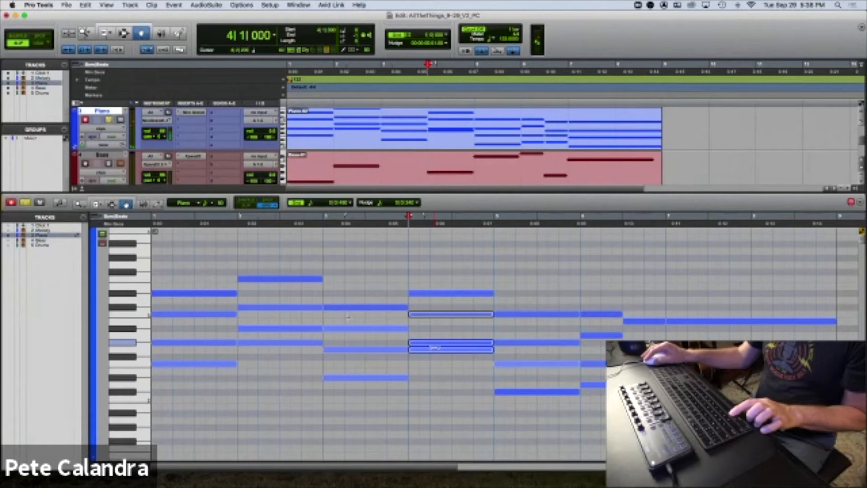
Reduce the velocity of the notes below the top voice in the bar 5 chord, both bar 6 chords and the bar 7 chord
drag(512, 334, 518, 395)
drag(513, 362, 514, 363)
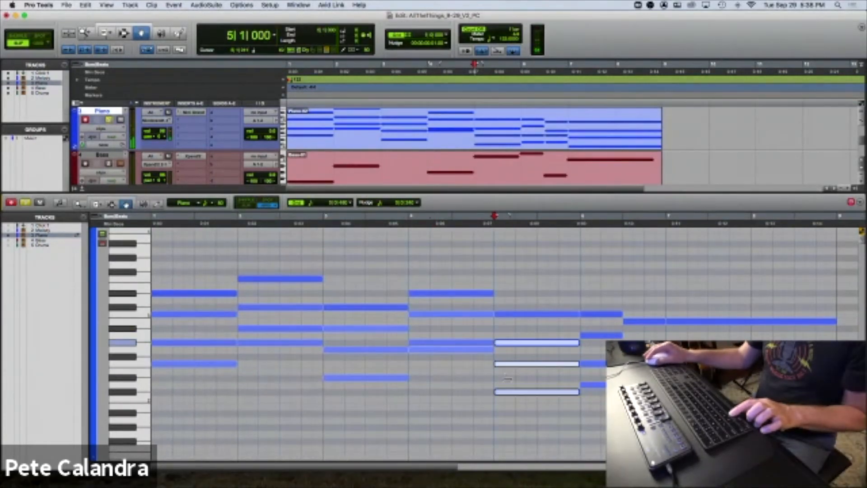
drag(597, 325, 594, 393)
click(596, 336)
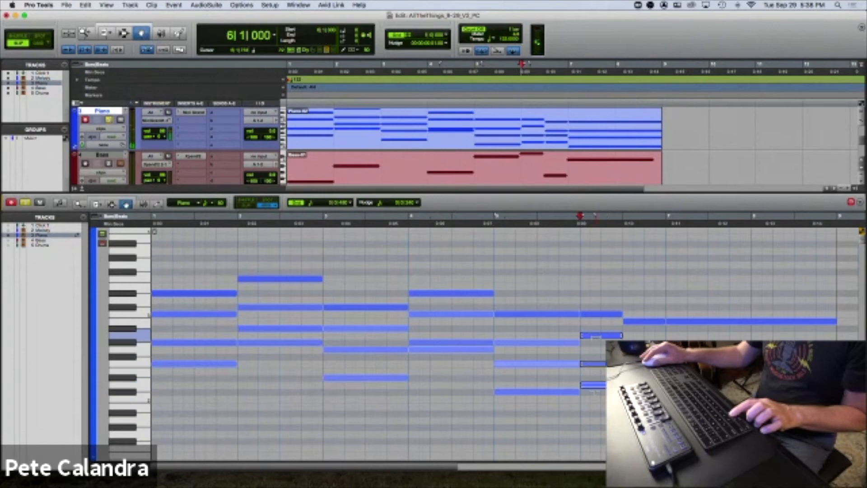
drag(635, 335, 638, 386)
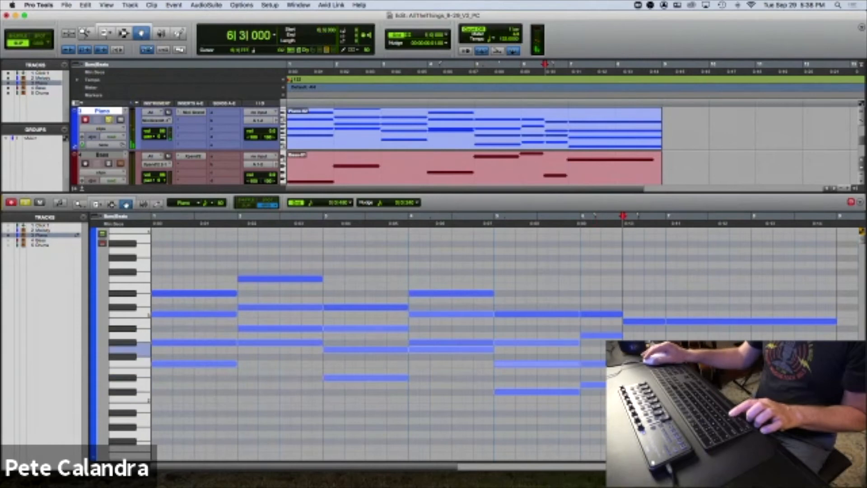
drag(700, 335, 703, 398)
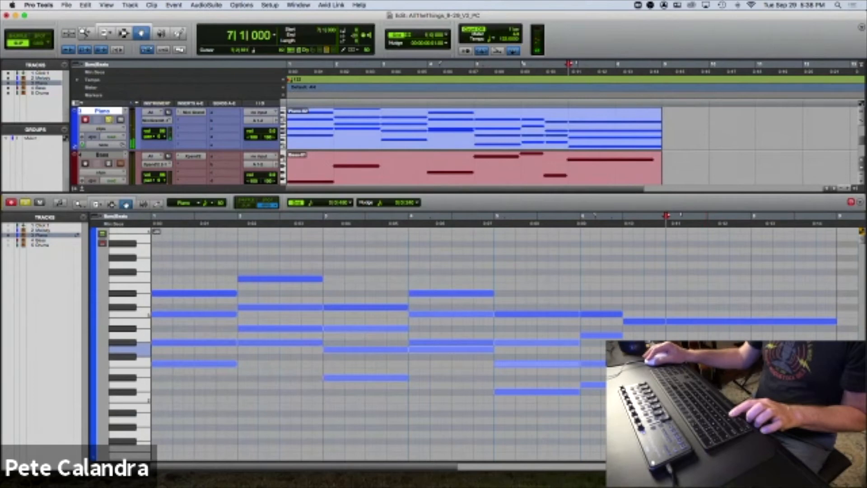
Play the piano chords from the start to hear the new velocity balance, stopping at the end
key(Return)
key(space)
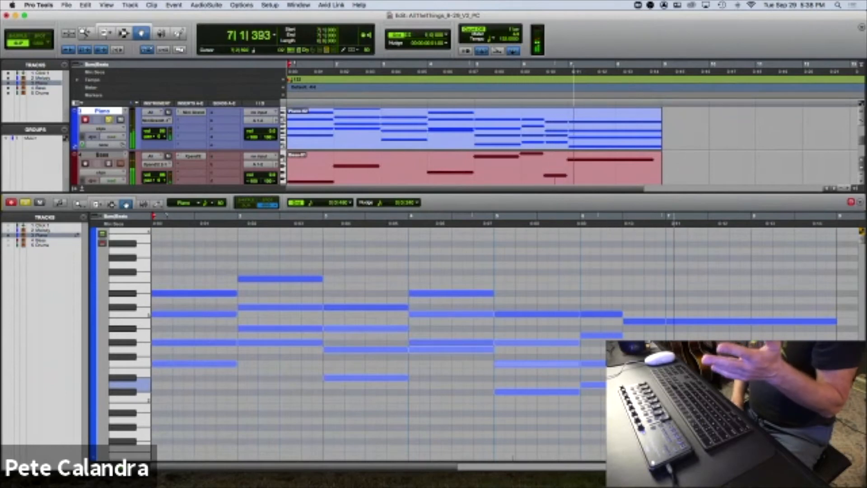
key(space)
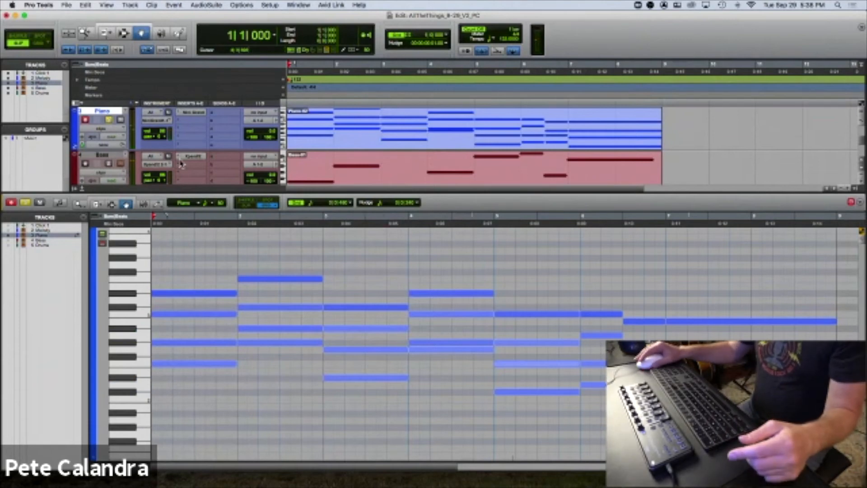
Bring the Melody track into view and play it together with the piano from the start
scroll(114, 156, up, 2)
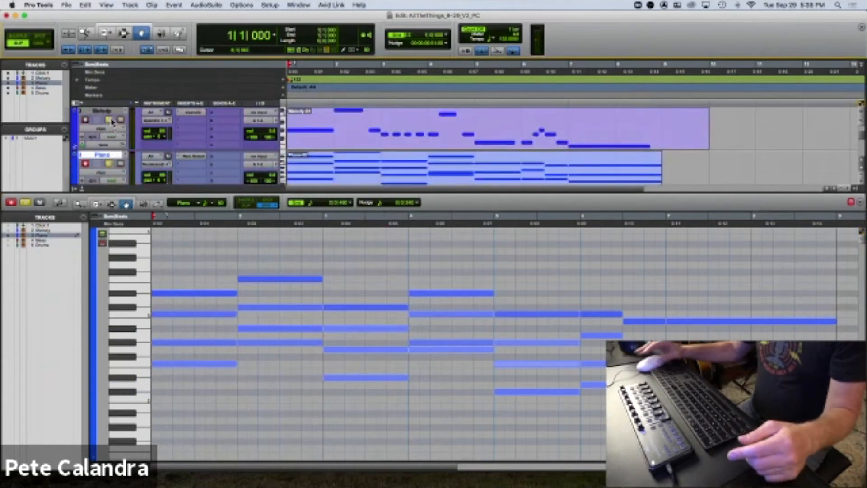
key(space)
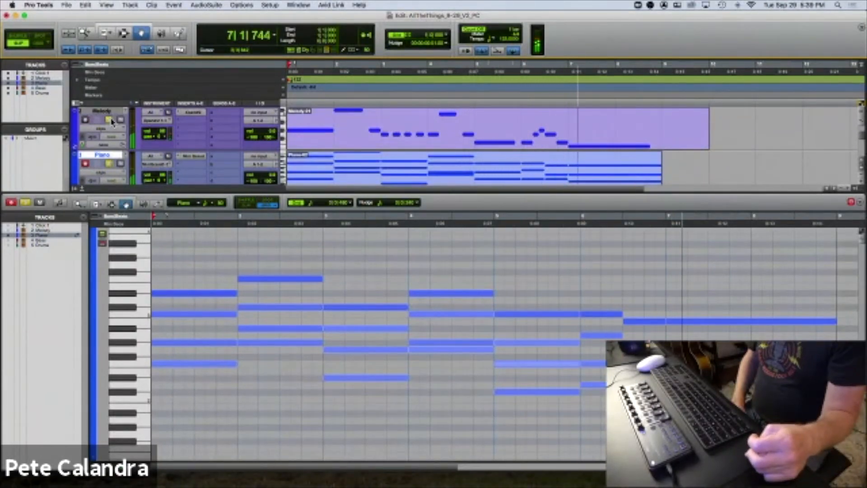
key(space)
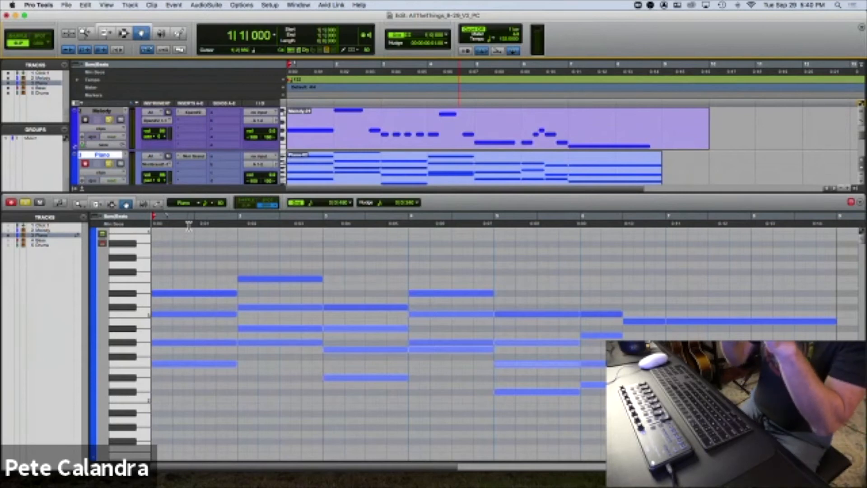
scroll(188, 226, right, 4)
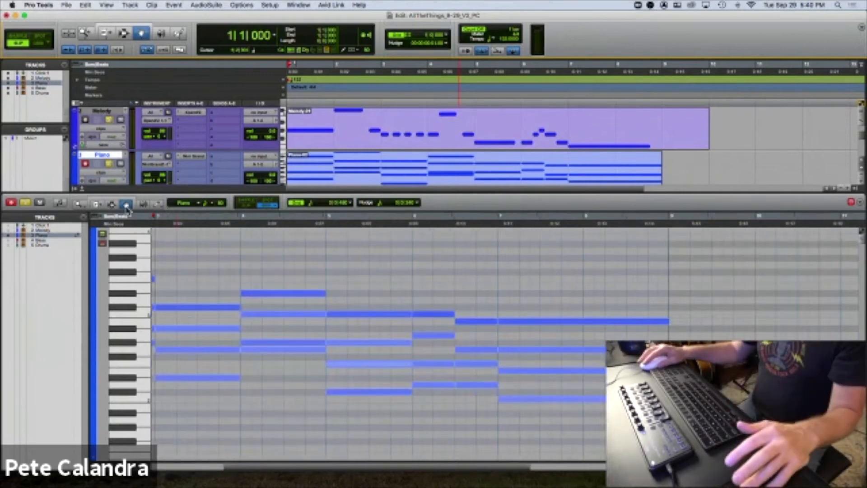
scroll(177, 222, left, 4)
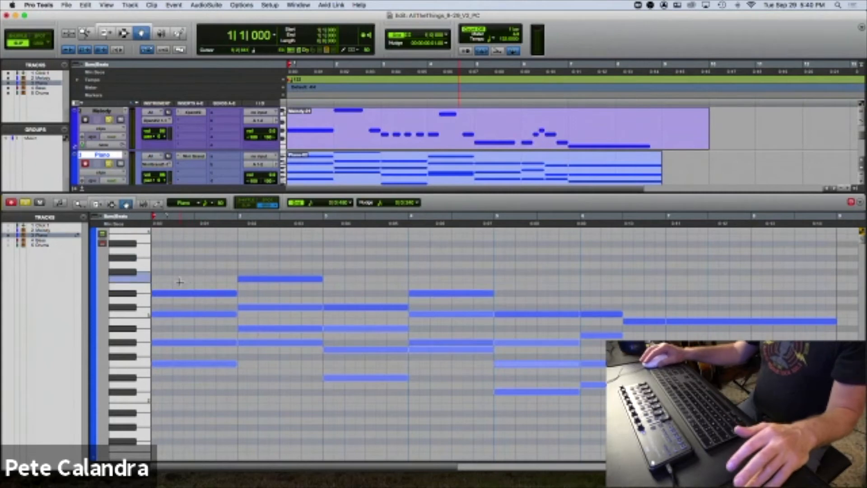
click(190, 295)
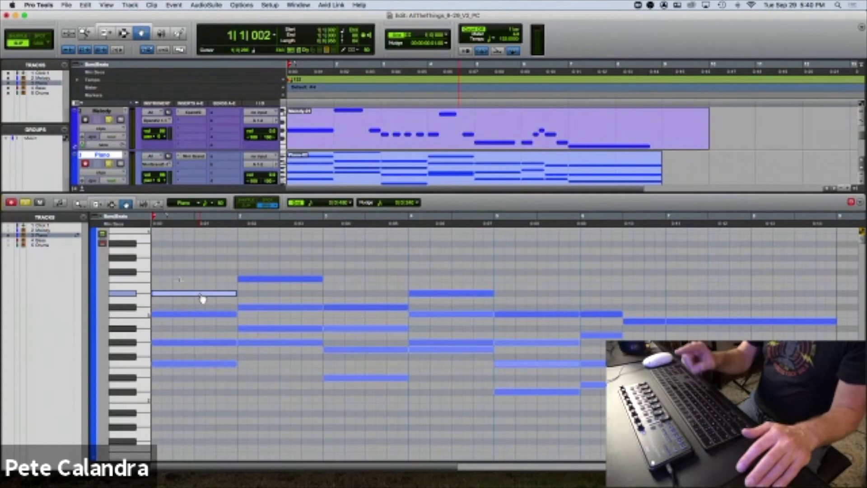
click(199, 276)
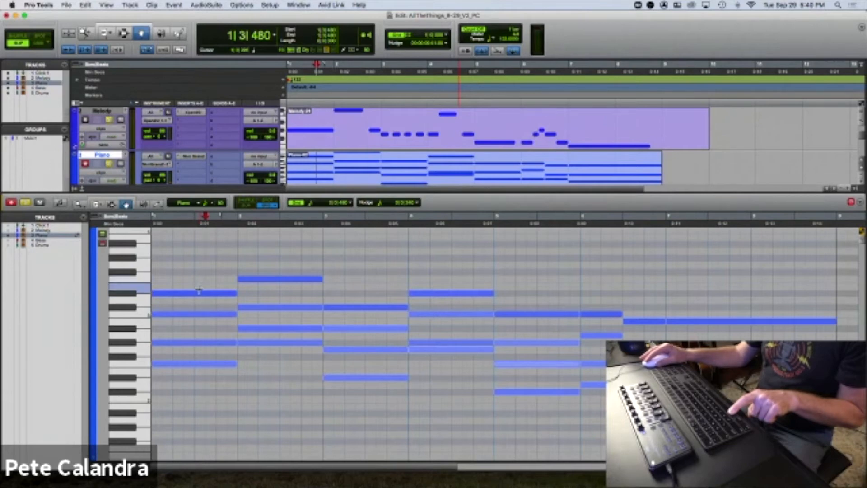
Adjust the velocity of the top note in the bar 1 piano chord and deselect it
click(197, 294)
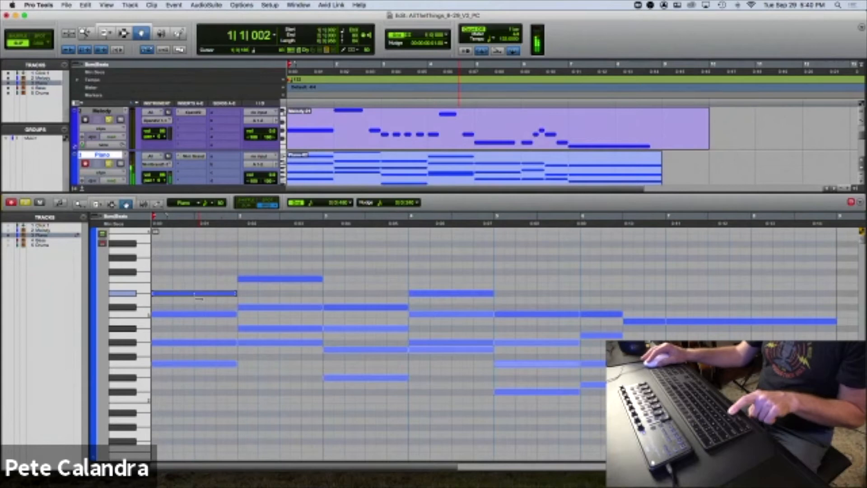
drag(199, 304, 199, 303)
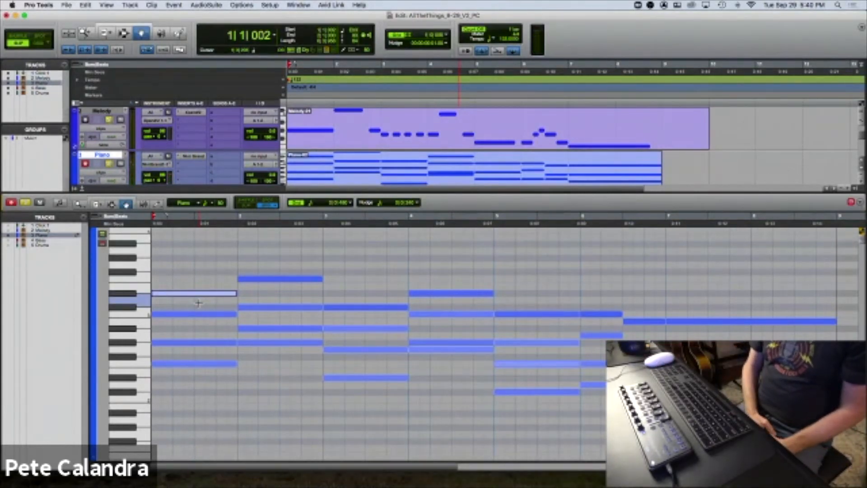
click(216, 275)
Turn off solo on the Melody track and play the piano chords alone from the start, then stop
click(110, 120)
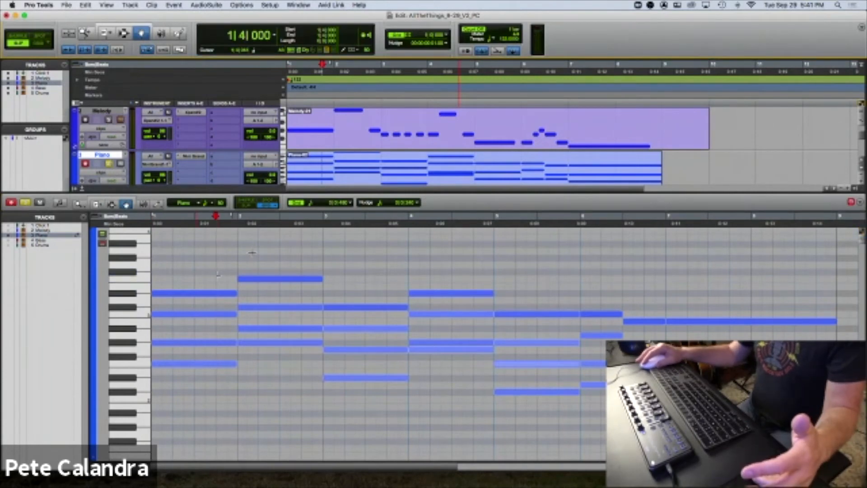
key(Return)
key(space)
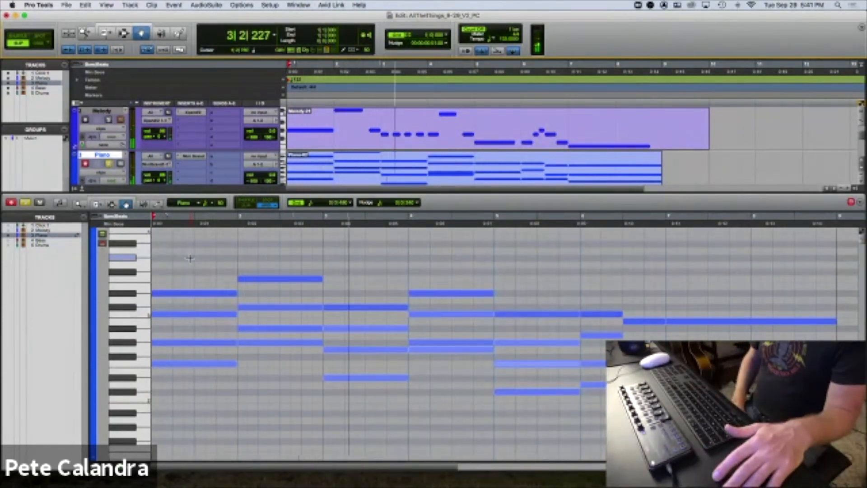
key(space)
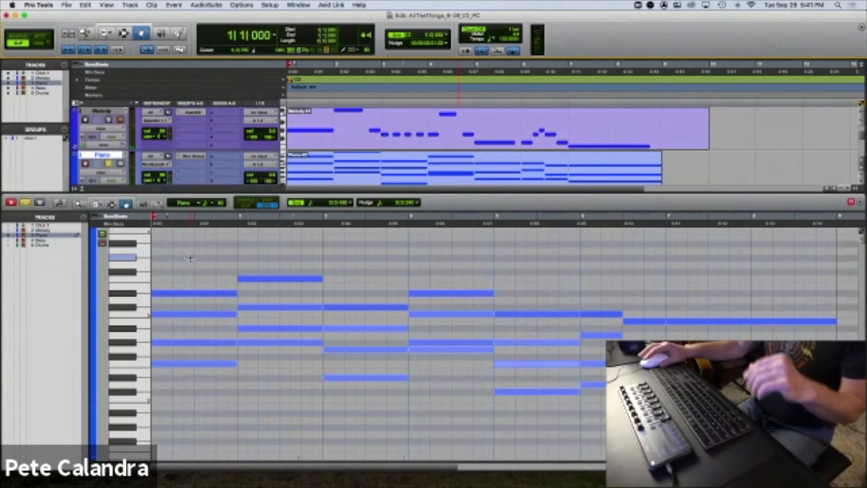
Open the automation lane beneath the piano notes and set it to show velocity
click(94, 458)
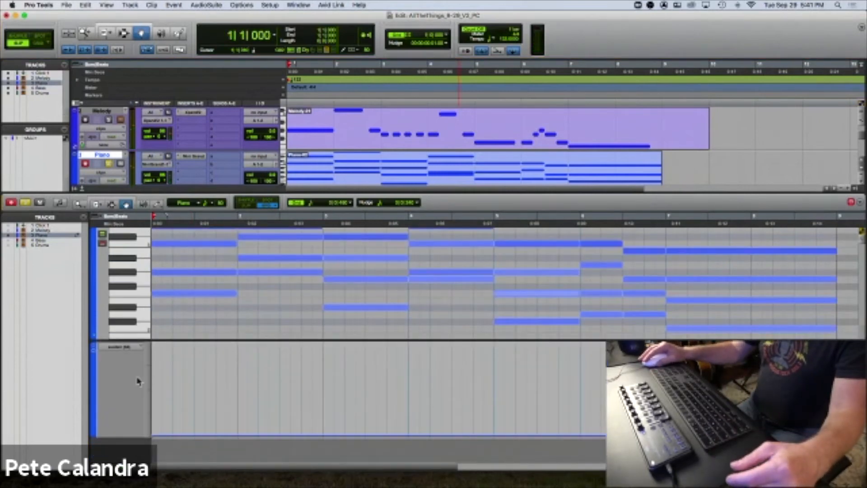
click(120, 347)
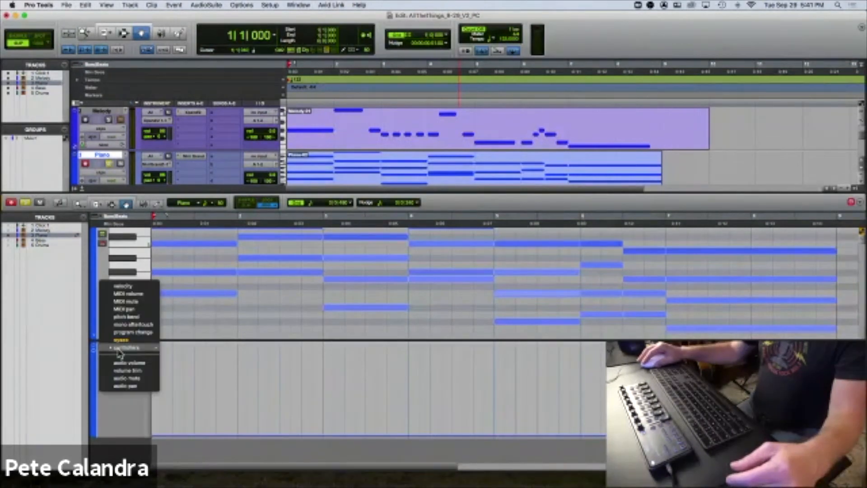
click(125, 287)
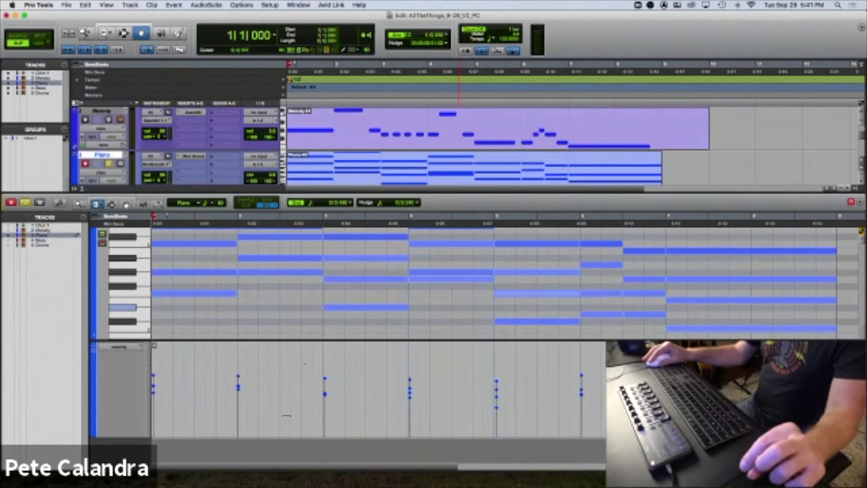
Even out all the piano note velocities by trimming them up to the maximum and then down to one moderate level
drag(286, 416, 286, 395)
drag(289, 332, 284, 346)
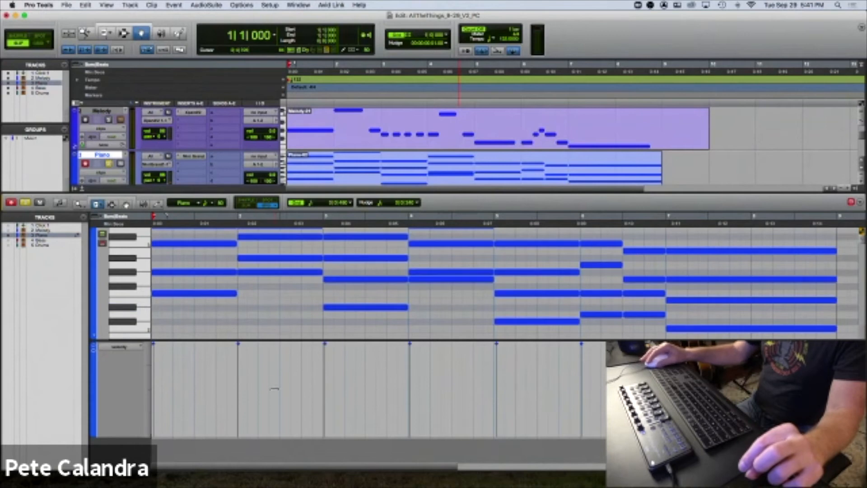
drag(277, 381, 277, 423)
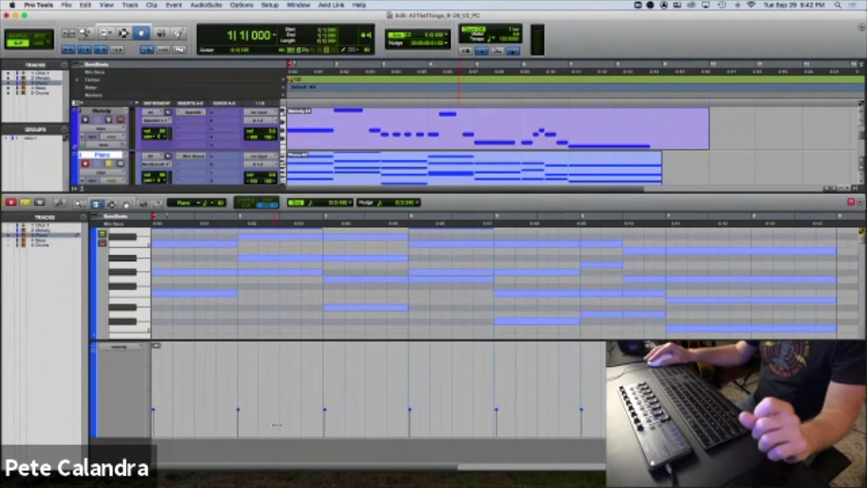
drag(277, 424, 278, 419)
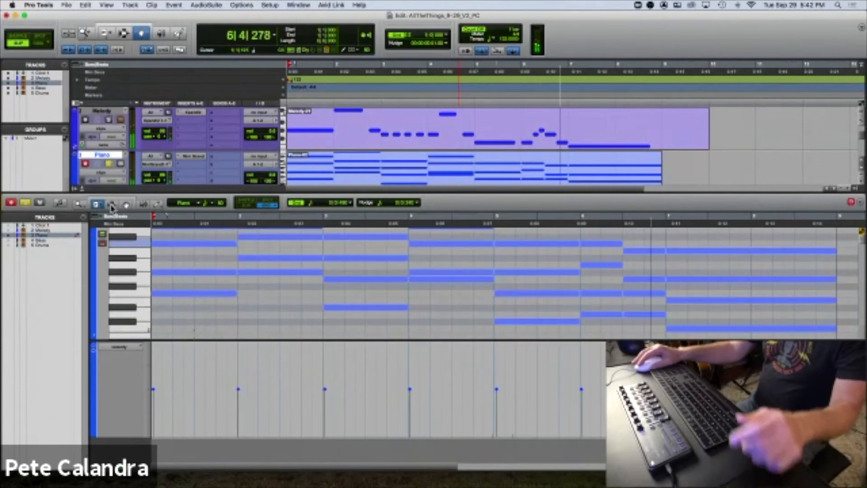
Listen to the piano chords with equal velocities through to the last chord, then stop playback
key(r)
scroll(219, 252, up, 3)
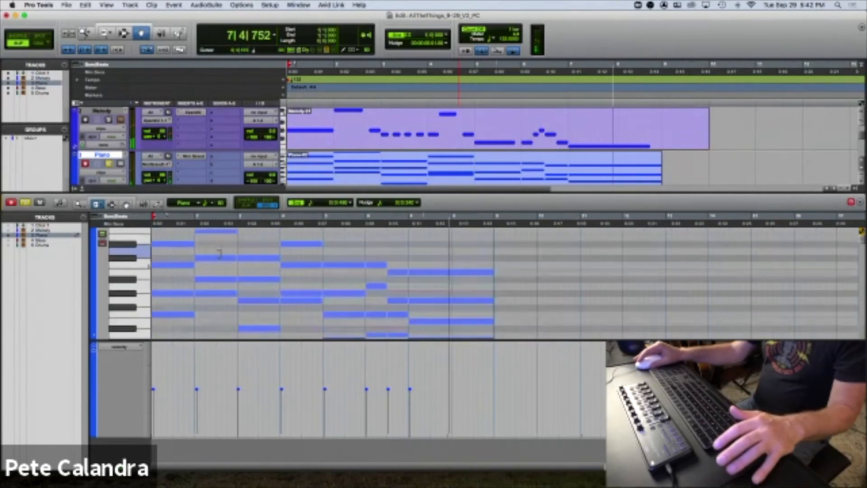
key(space)
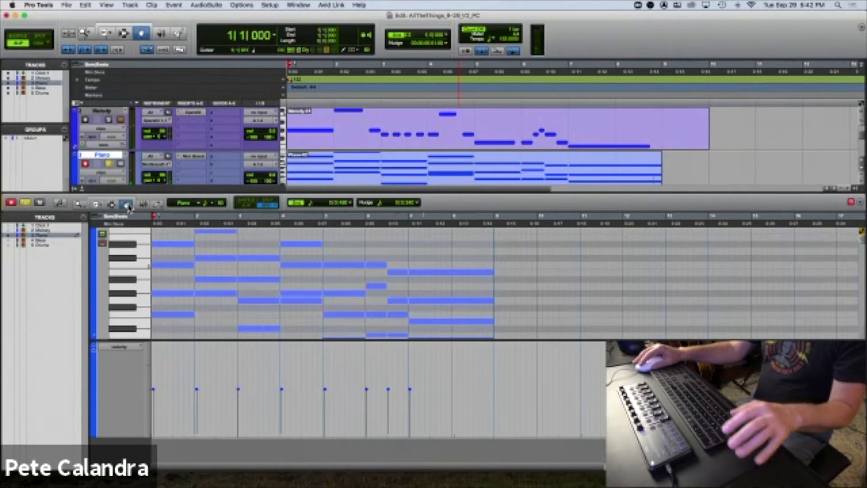
Select the top note of every piano chord with the Grabber tool and raise their velocities together
click(127, 206)
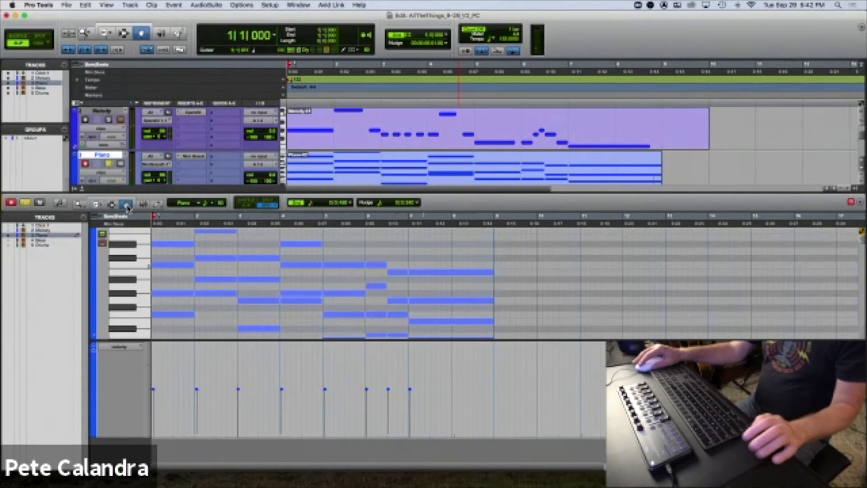
click(174, 247)
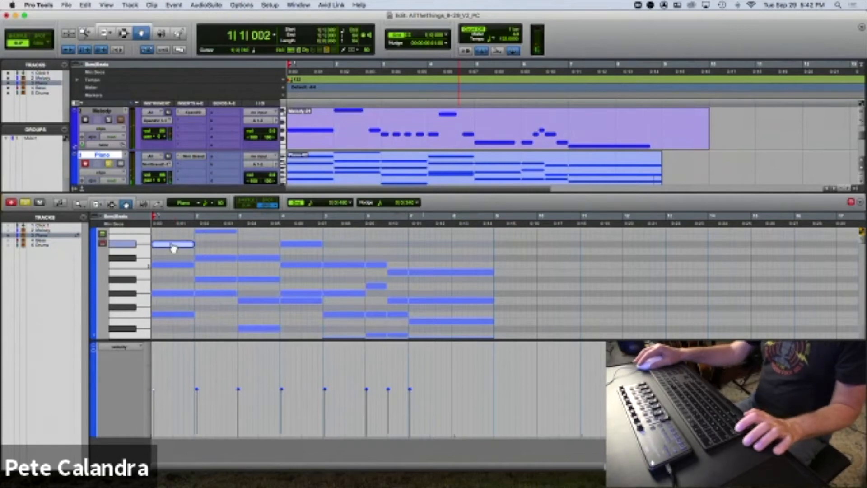
shift+click(213, 232)
shift+click(253, 258)
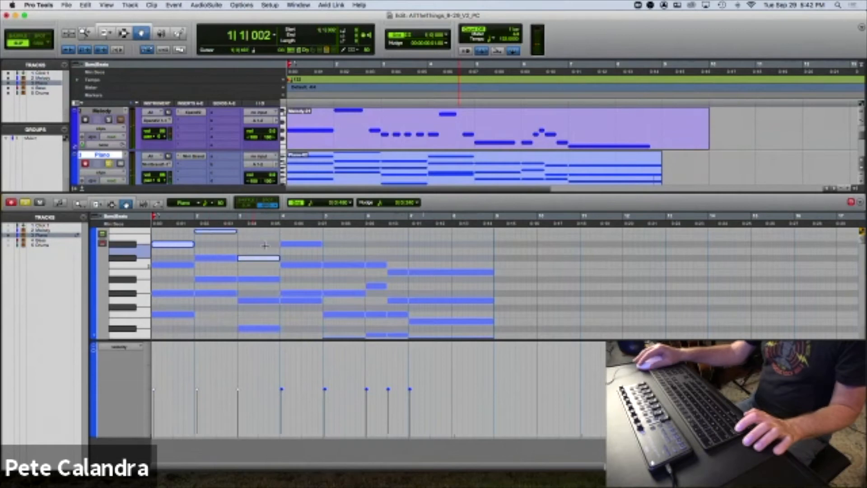
shift+click(289, 246)
shift+click(340, 265)
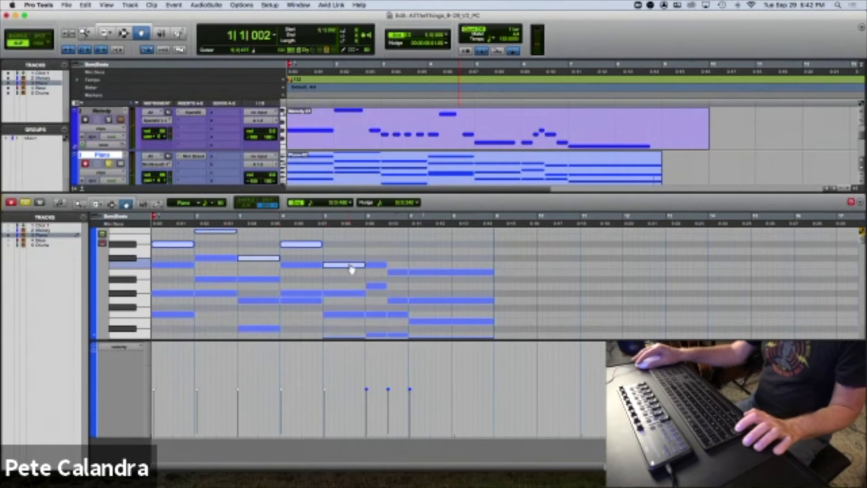
shift+click(374, 266)
shift+click(422, 273)
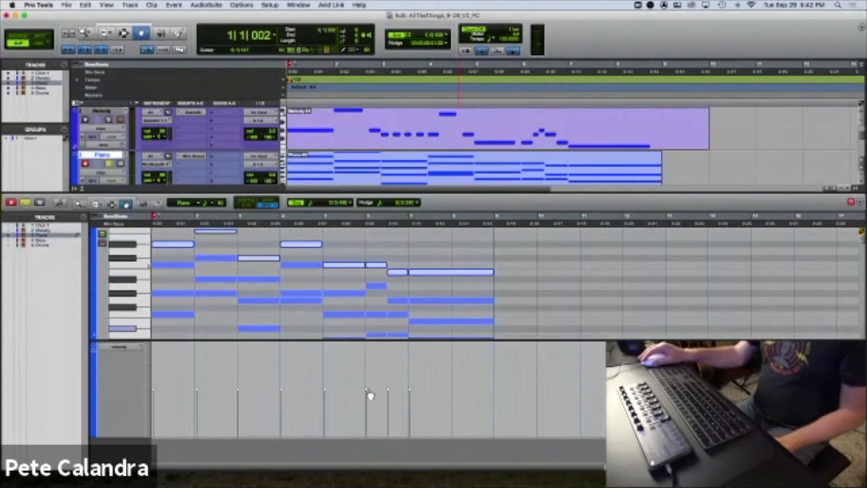
drag(369, 396, 370, 374)
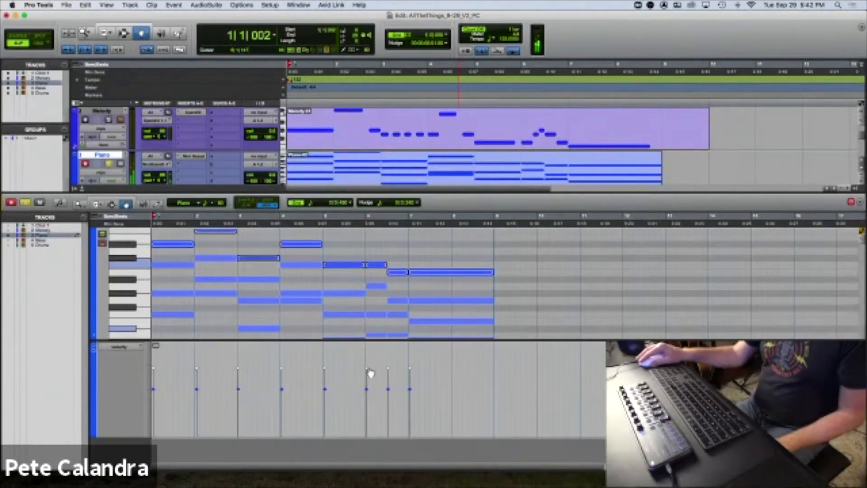
key(super+z)
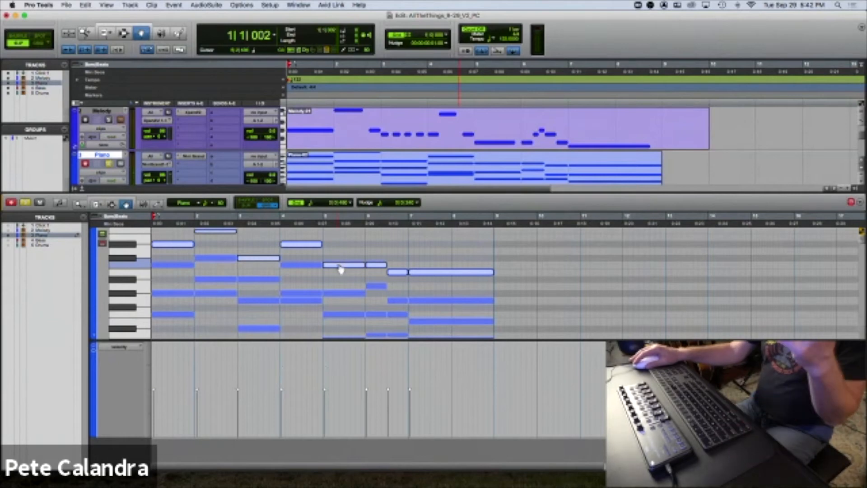
drag(338, 267, 339, 266)
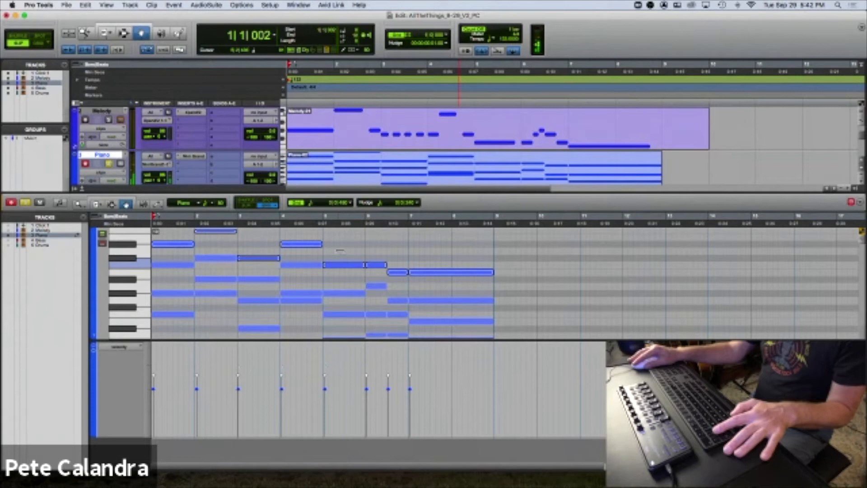
Play the piano part from the start to hear the louder top voice, then stop
key(Return)
key(space)
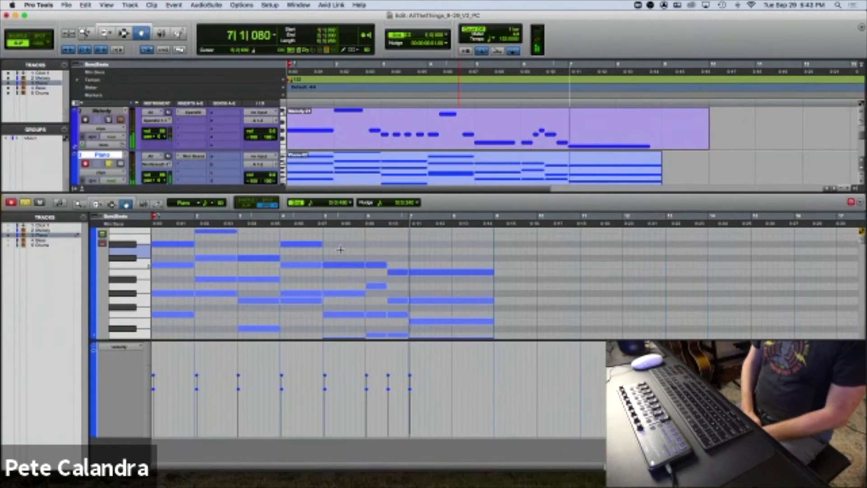
key(space)
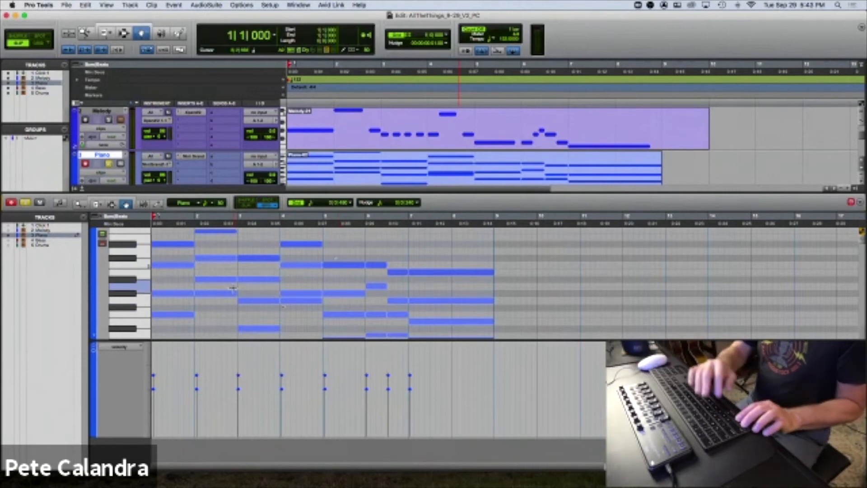
Hide the velocity lane and play the piano chords once more from the start
key(super+bracketright)
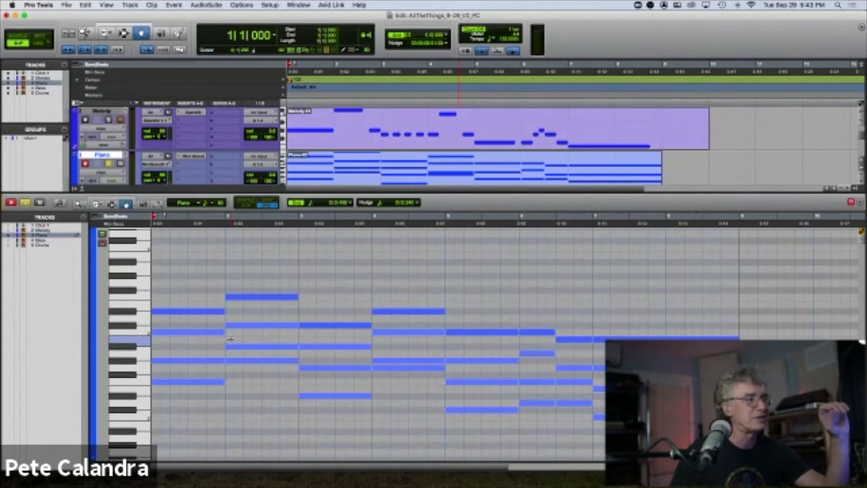
key(space)
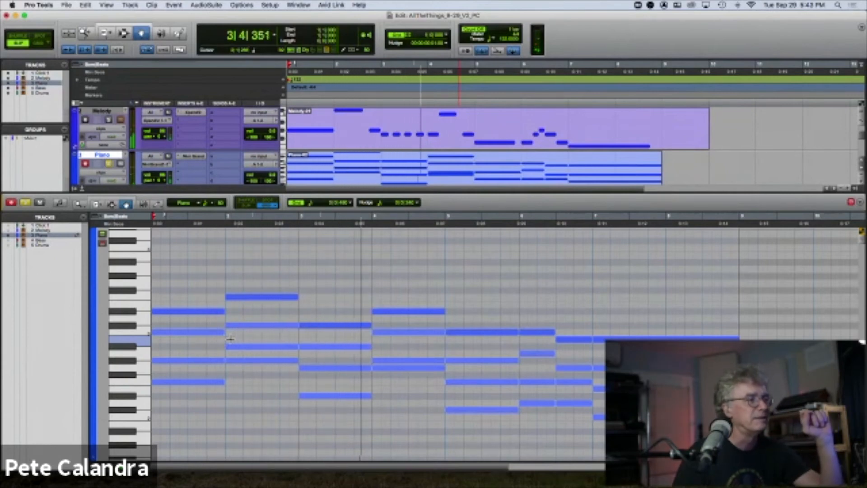
key(space)
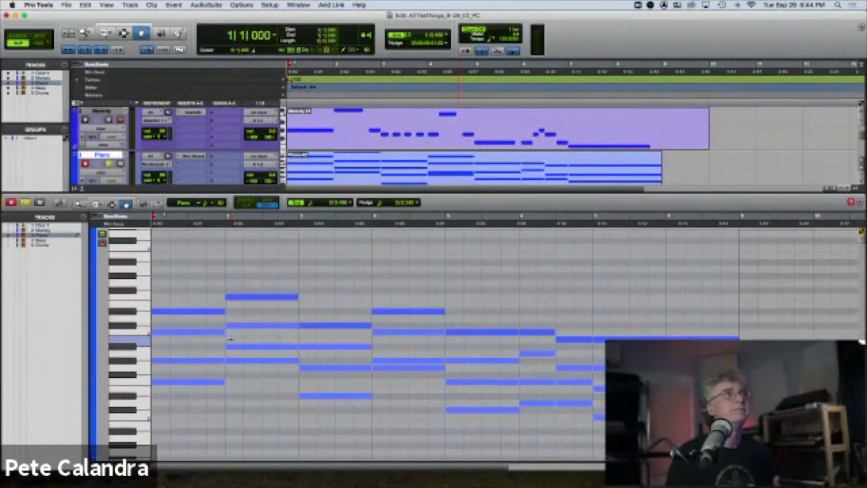
Select the lowest note of every piano chord, adjust their velocities together, and play the chords from the start
click(180, 382)
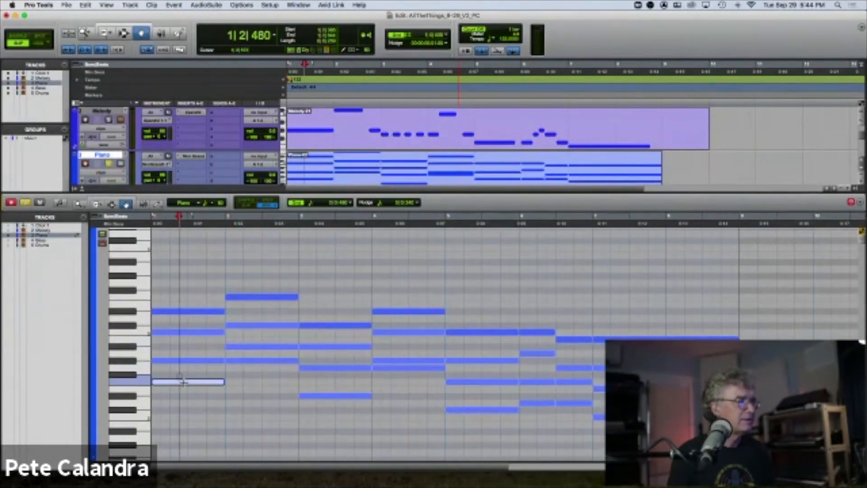
shift+click(236, 361)
shift+click(313, 398)
shift+click(401, 368)
shift+click(478, 410)
shift+click(537, 403)
shift+click(574, 403)
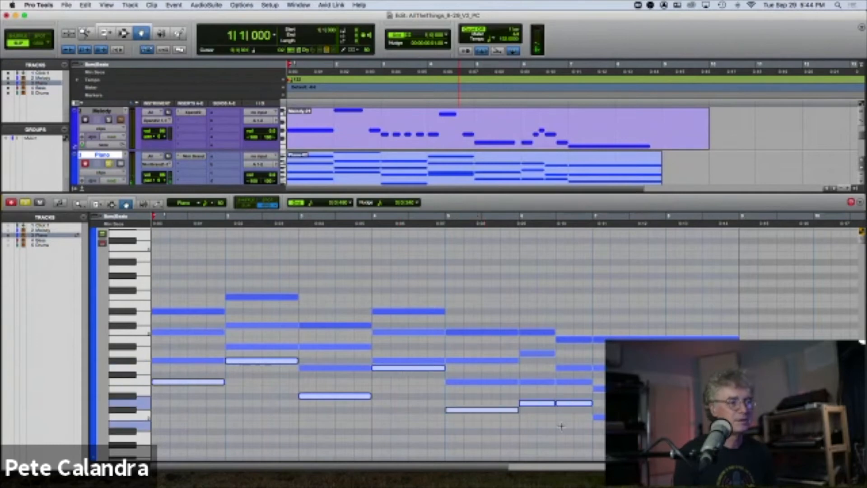
shift+click(599, 417)
drag(622, 417, 619, 417)
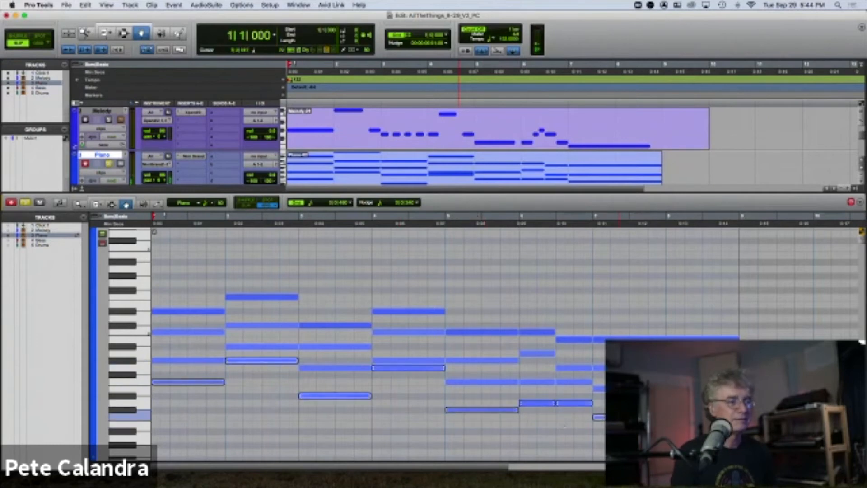
key(space)
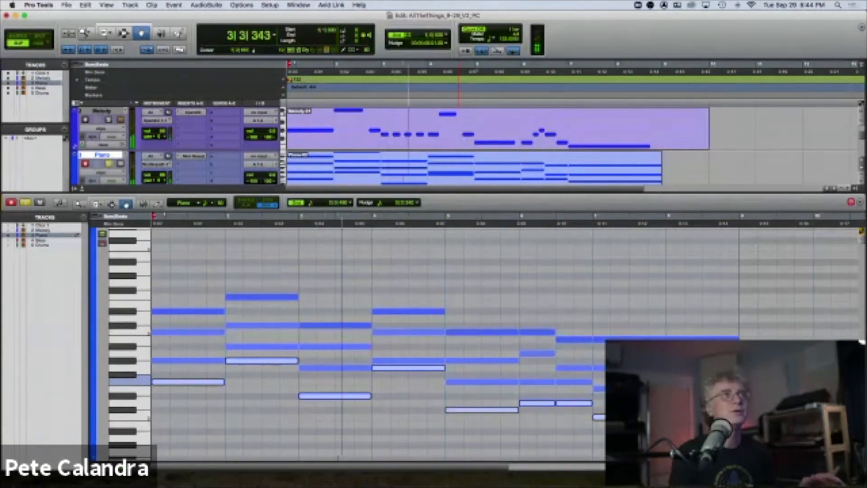
key(space)
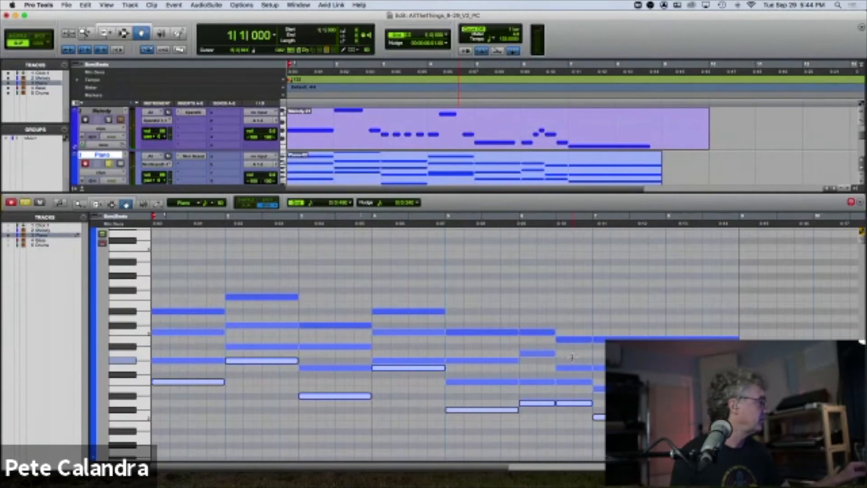
Undo the velocity changes on the lowest and top notes and briefly play the evened chords
key(super+z)
key(super+z)
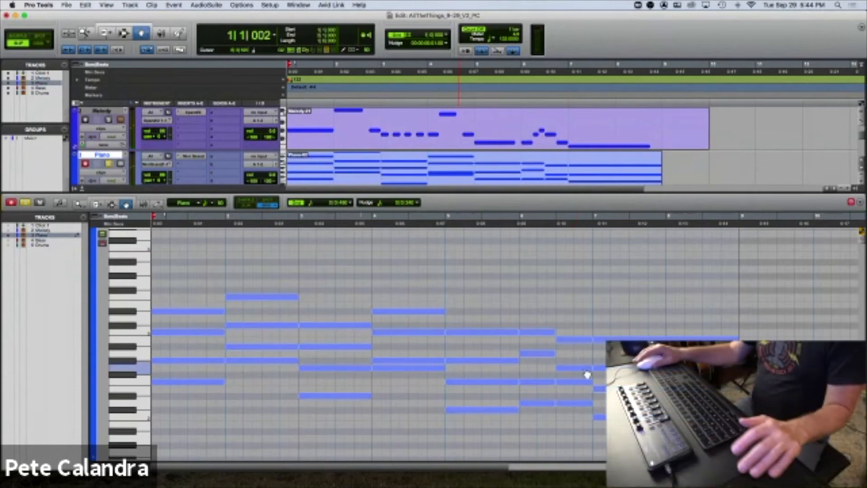
key(space)
key(space)
Raise the velocities of the top notes in all the piano chords together and play the part from the start
drag(182, 290, 230, 311)
shift+click(335, 326)
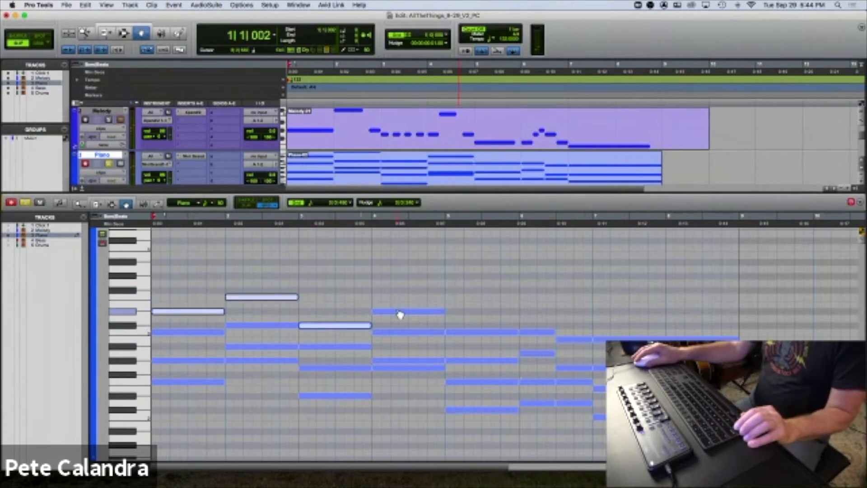
shift+click(400, 311)
drag(487, 316, 520, 336)
mouse_move(559, 325)
mouse_down()
mouse_move(599, 345)
mouse_move(573, 325)
mouse_up()
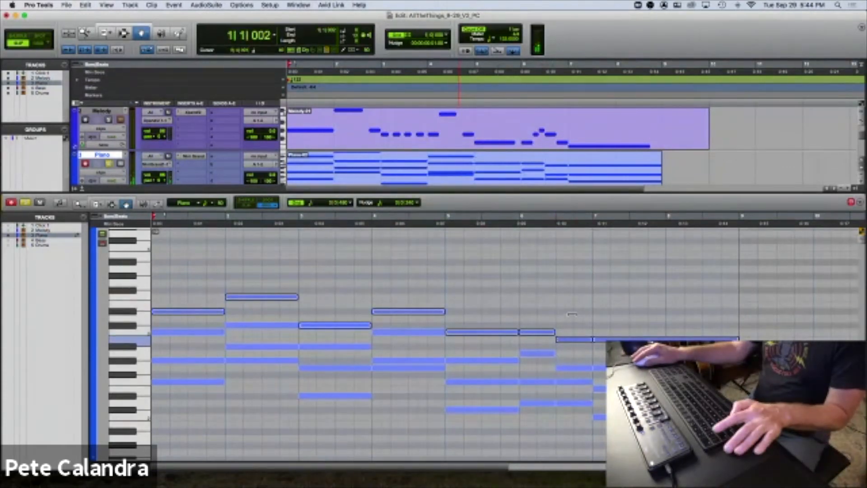
key(space)
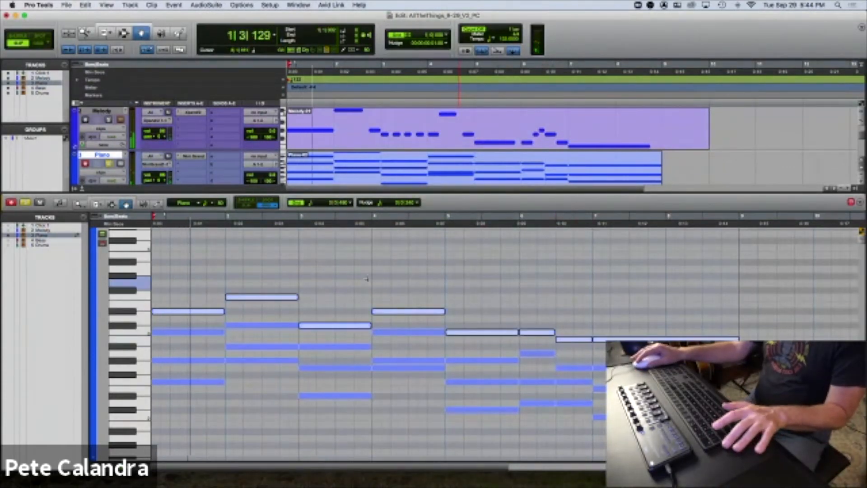
Trim the starts of the first piano chord's upper three notes to beat 2, keeping the lowest note starting on beat 1
click(367, 279)
key(space)
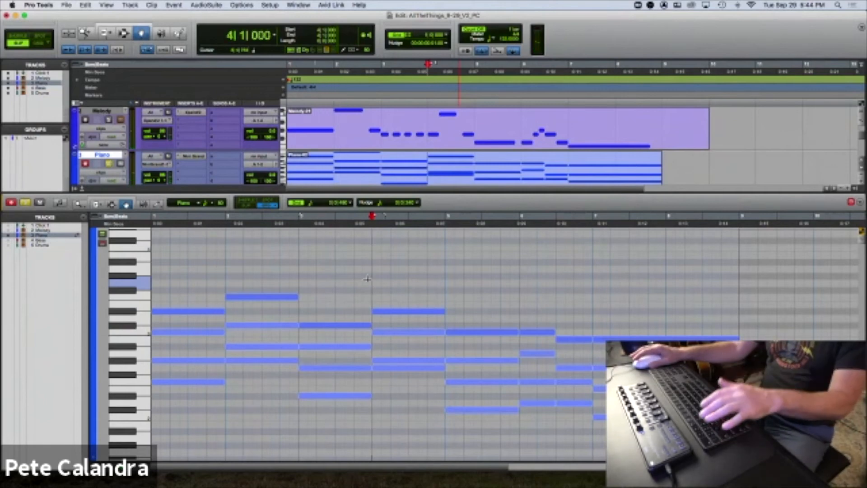
key(t)
scroll(368, 279, left, 4)
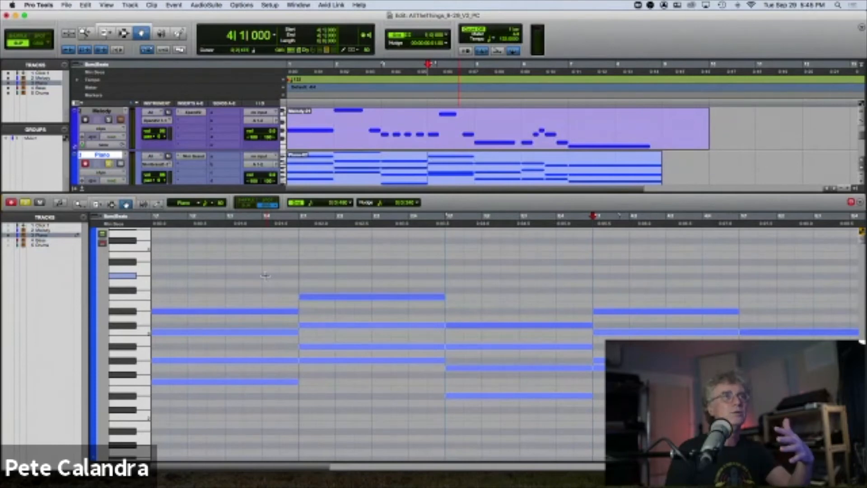
scroll(265, 275, down, 1)
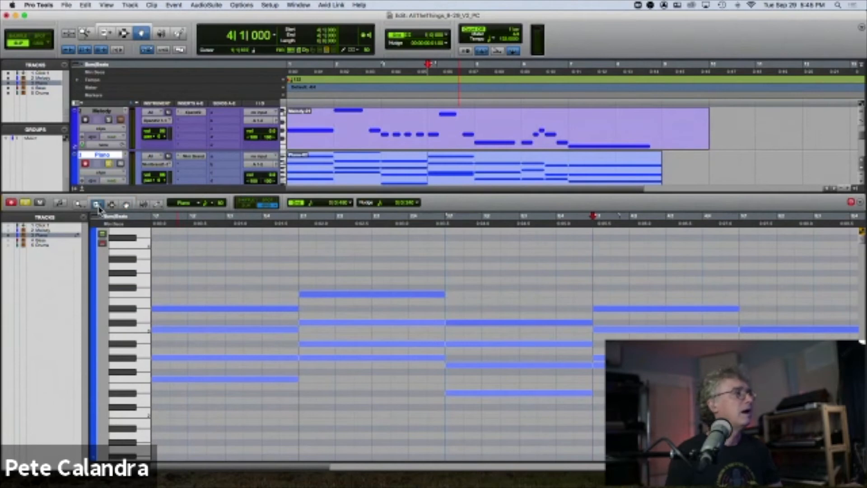
scroll(175, 240, up, 4)
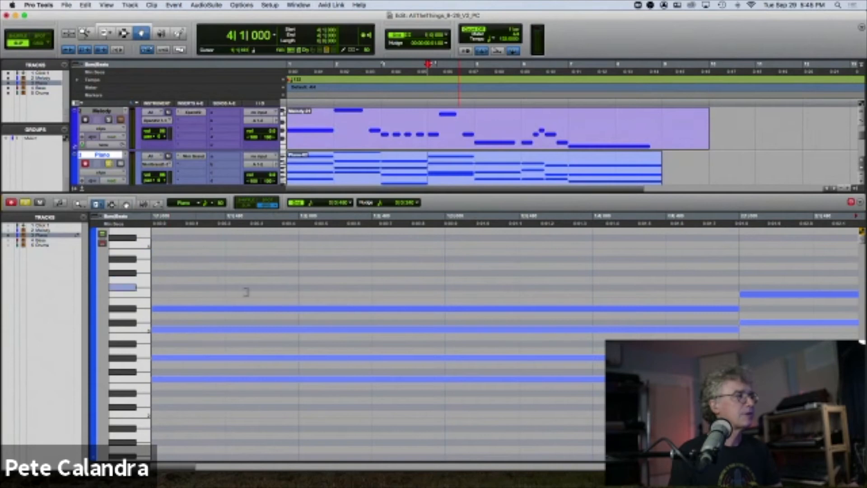
drag(166, 310, 298, 310)
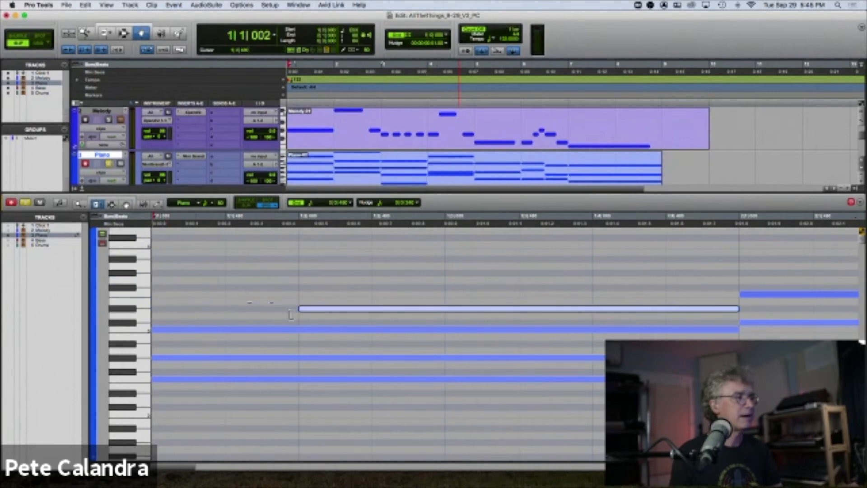
click(298, 329)
click(298, 358)
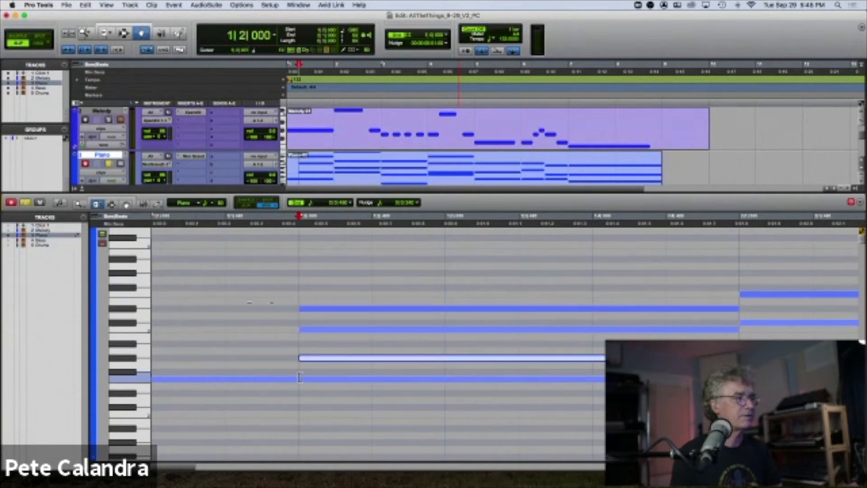
click(298, 379)
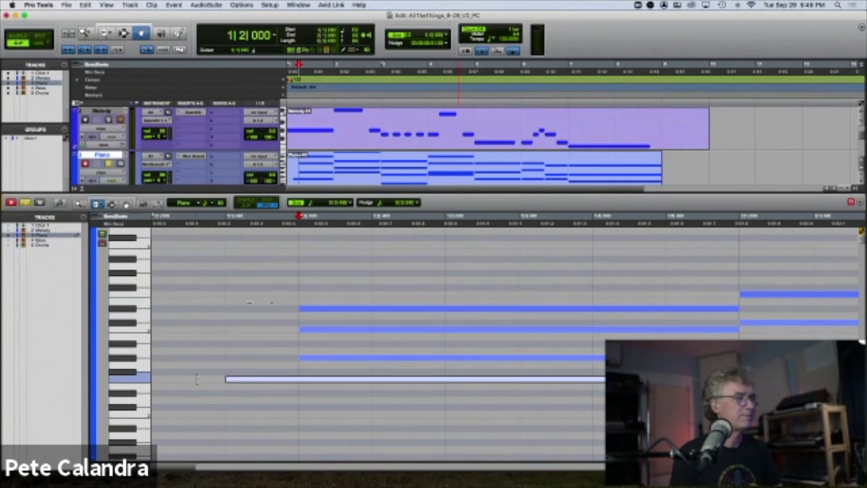
Play the piano part from the start to hear the bass note enter before the rest of the first chord
key(r)
key(space)
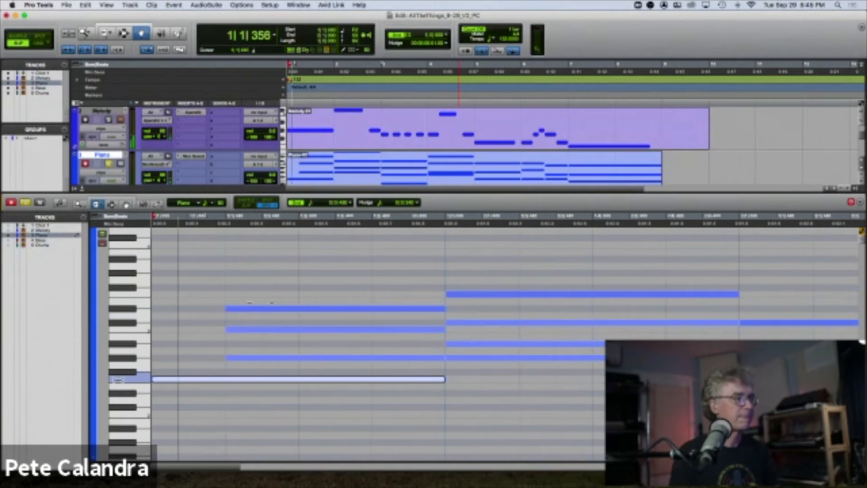
key(space)
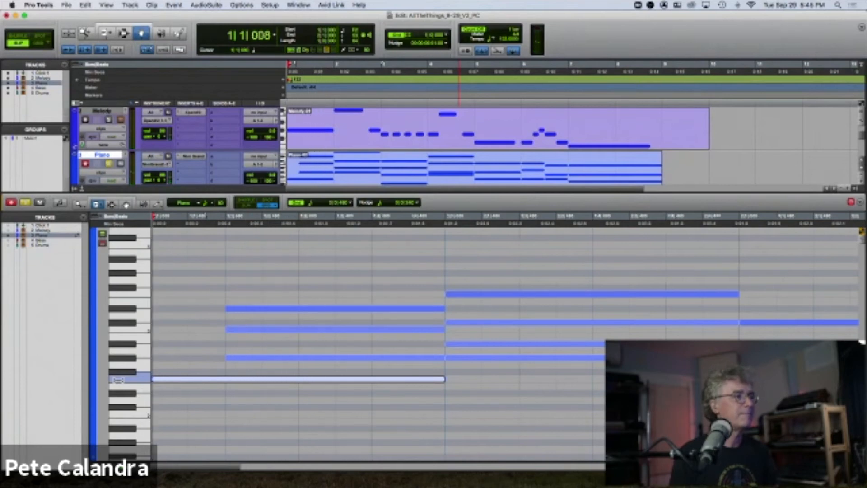
key(space)
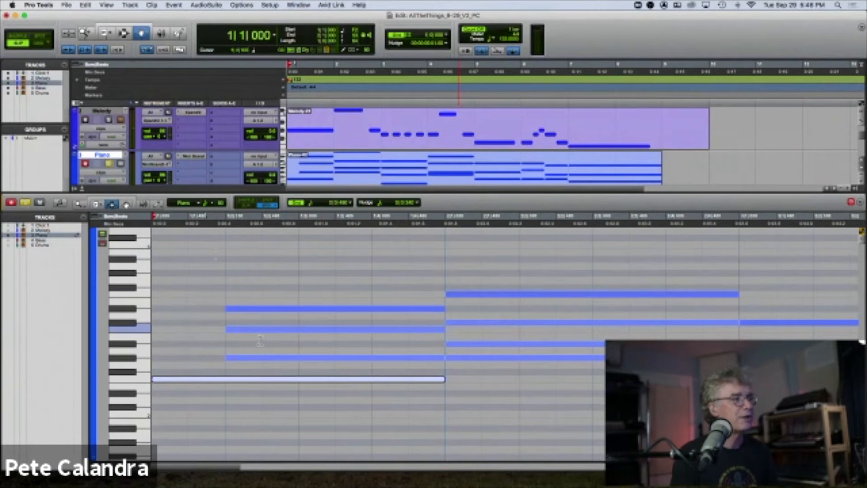
Split all notes of the first chord at 1|4|000 and play the part from the start
click(371, 324)
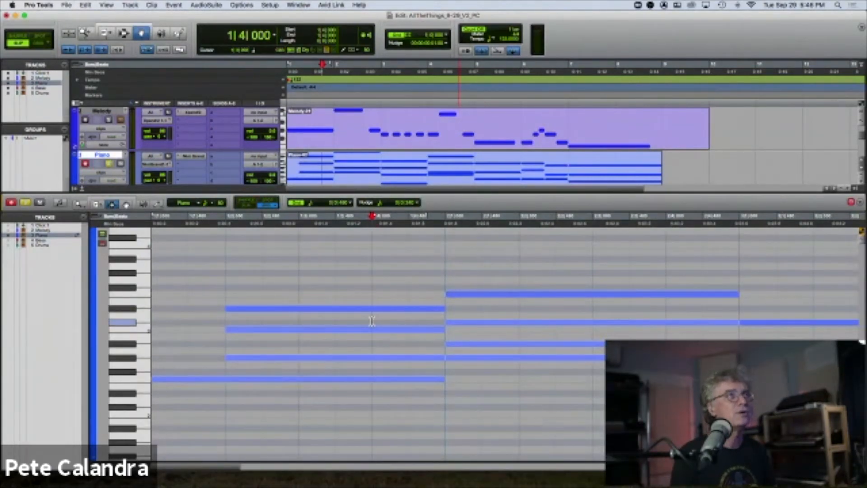
key(super+e)
click(371, 320)
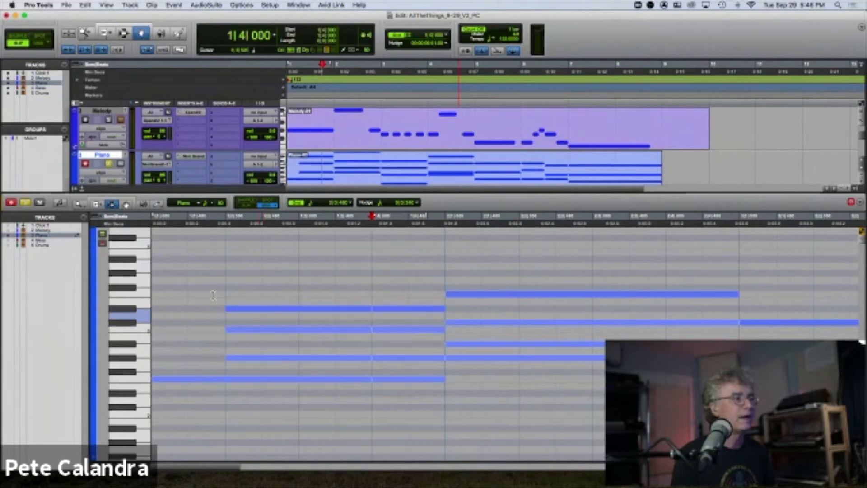
key(space)
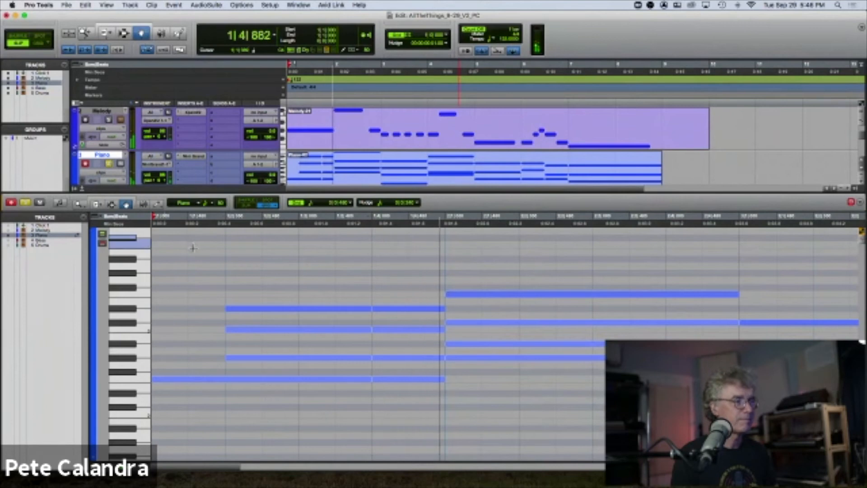
key(space)
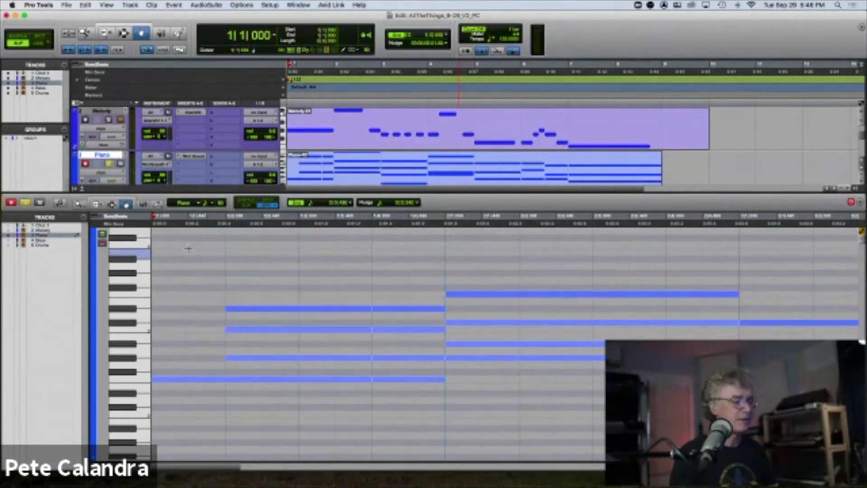
key(space)
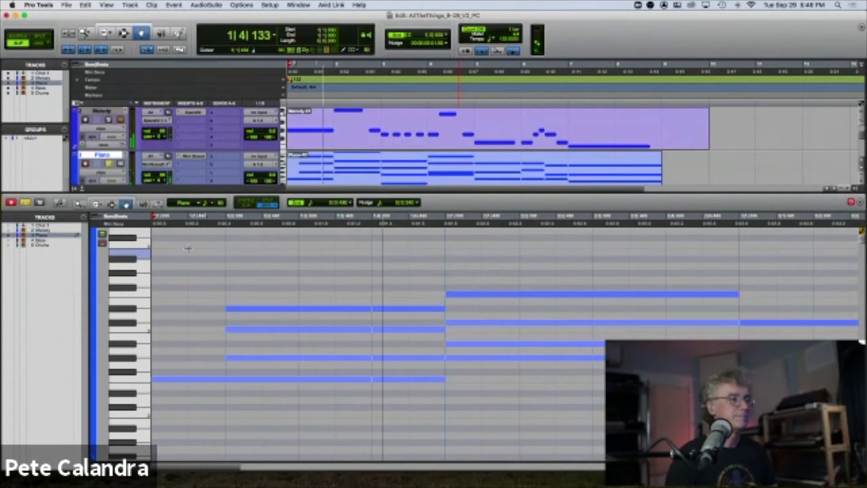
key(space)
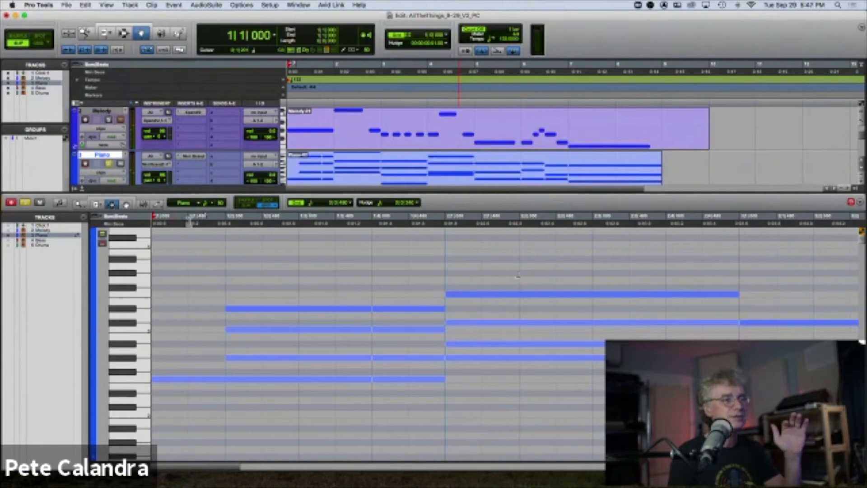
Split all notes of the bar 2 chord at 2|3|000 and play the part from the start
click(593, 310)
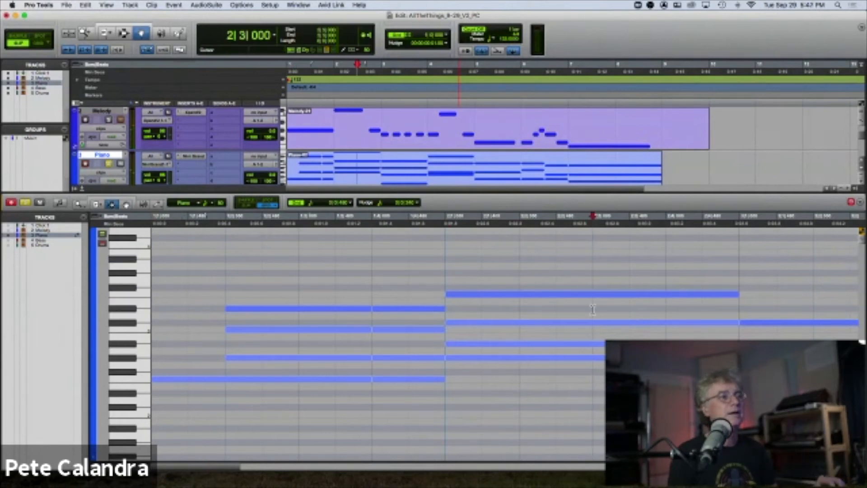
key(super+e)
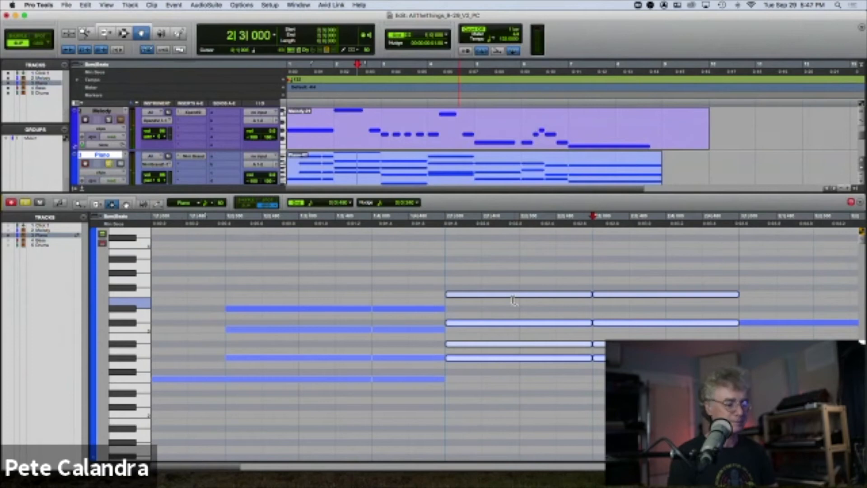
key(Return)
key(space)
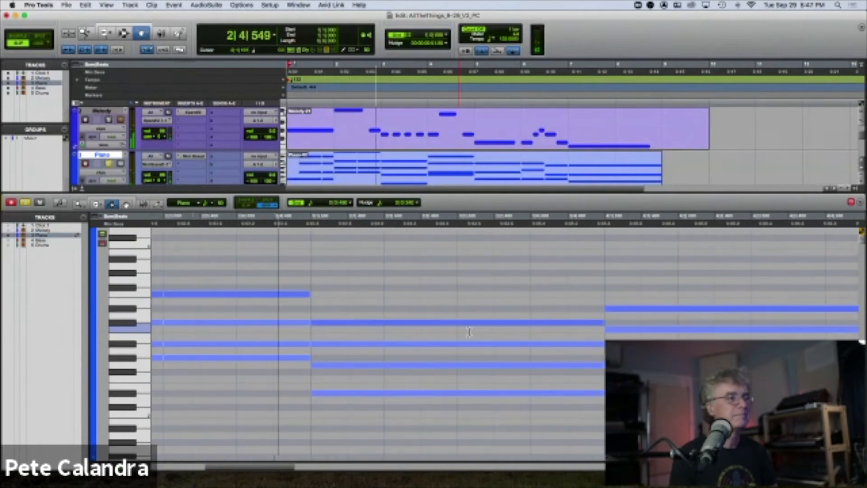
key(space)
Split the notes of the bar 3 chord at 3|2|480 and 3|4|000, and play from bar 3
click(418, 340)
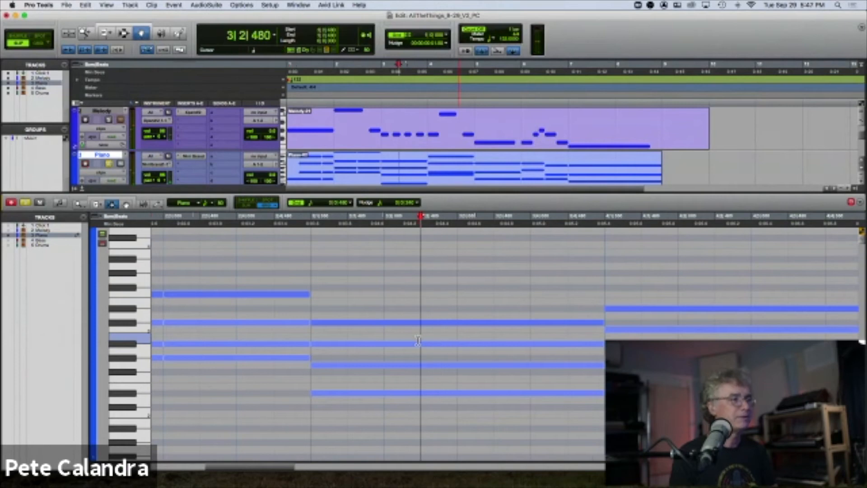
key(super+e)
click(527, 337)
key(super+e)
key(super+z)
click(531, 335)
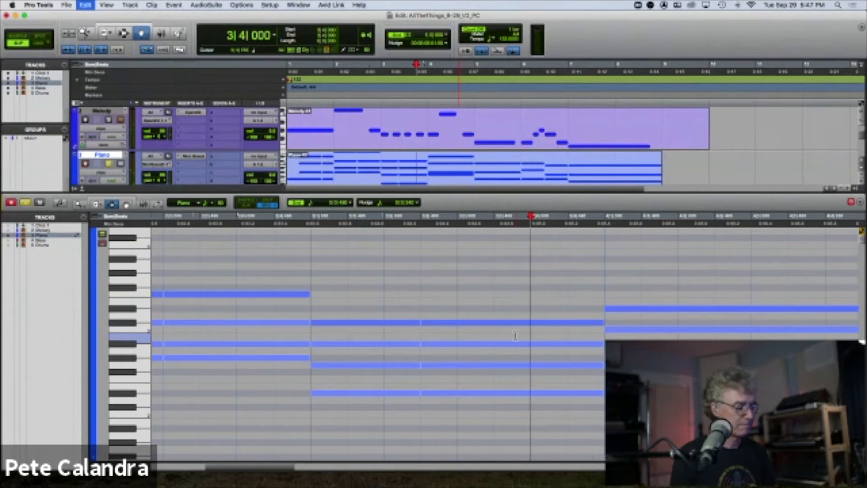
click(310, 331)
key(space)
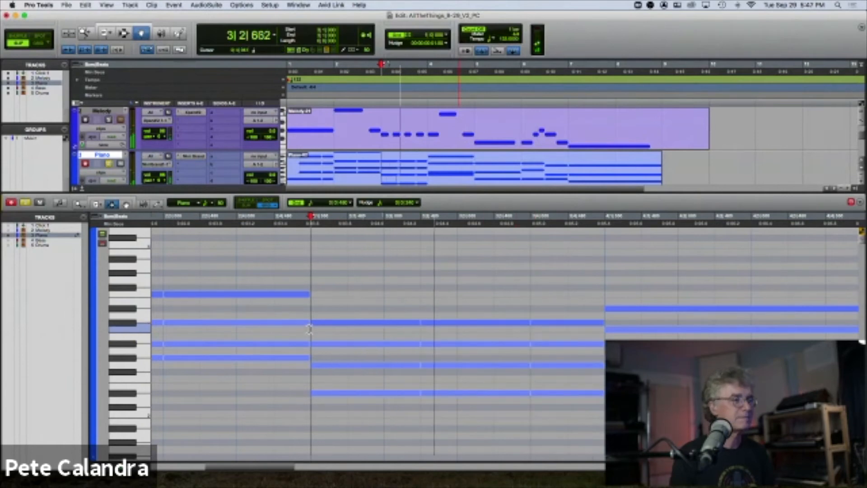
key(space)
Trim the starts of the bar 5 chord's upper three notes to 5|2|000, leaving the lowest note on the downbeat
scroll(407, 316, left, 5)
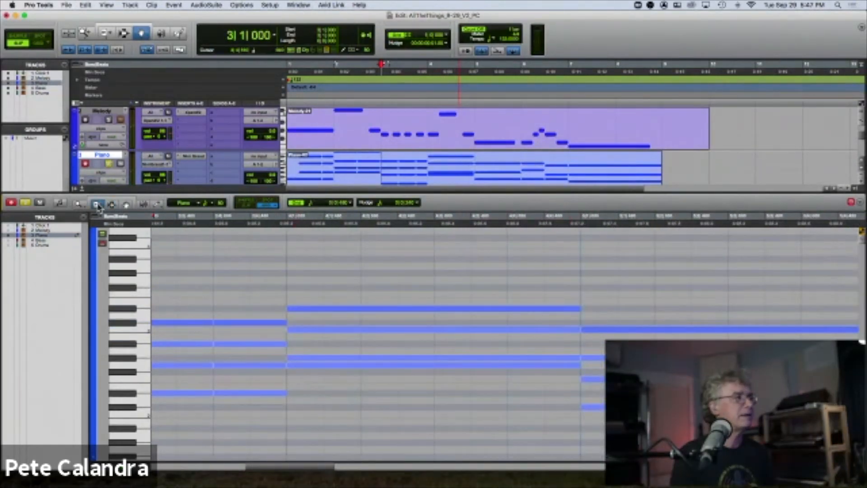
click(657, 330)
click(656, 358)
click(657, 380)
scroll(657, 359, right, 8)
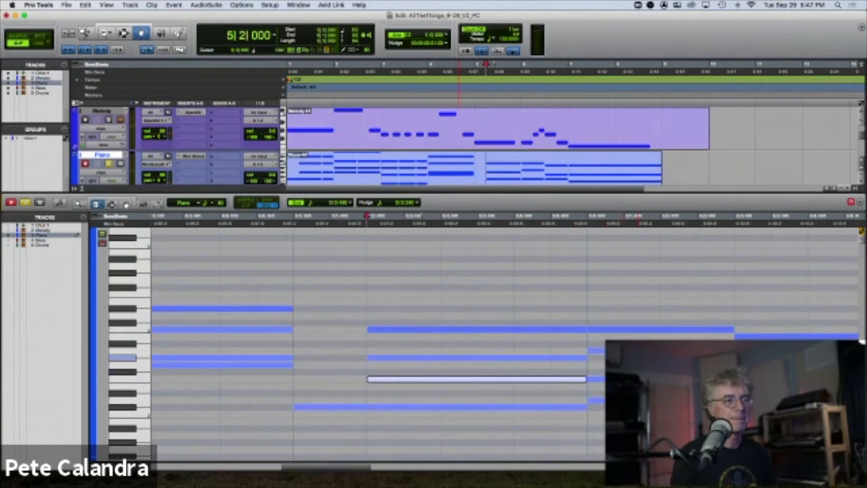
Split all notes of the bar 5 chord at 5|4|000 and play from bar 5
click(112, 205)
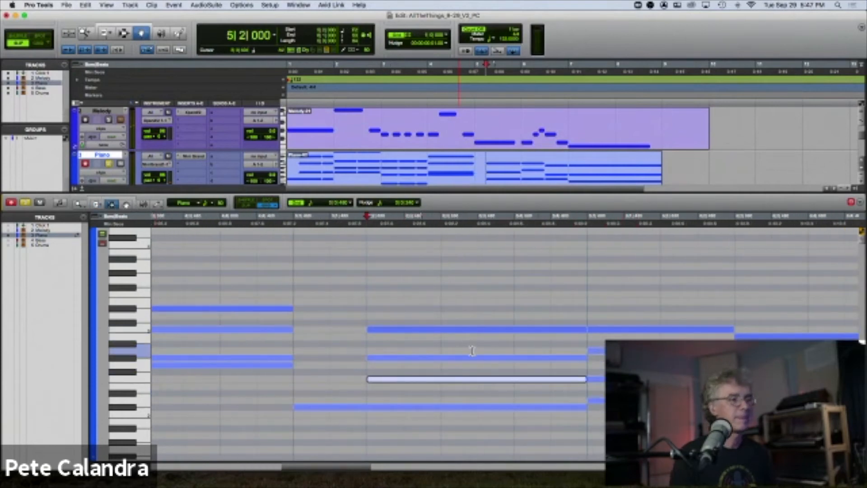
click(511, 359)
key(super+e)
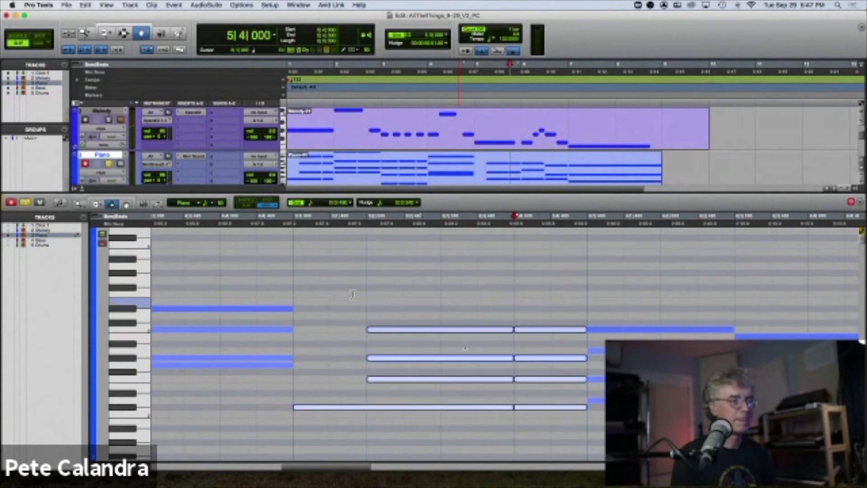
click(325, 288)
key(space)
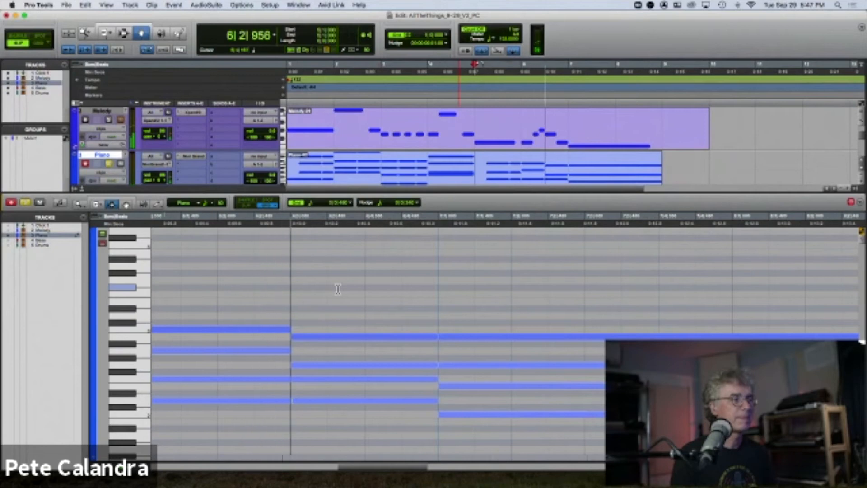
key(space)
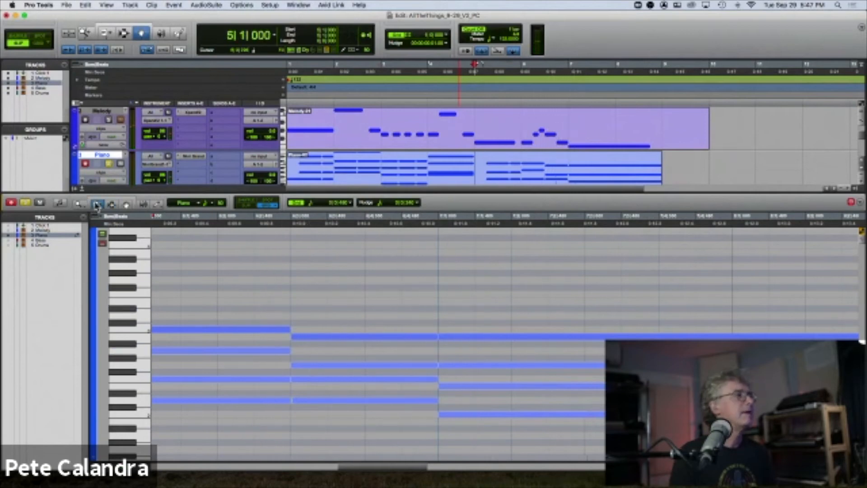
Stagger the bar 7 chord's upper notes from low to high at beats 2, 3 and 4, and play from bar 7
click(96, 204)
click(510, 385)
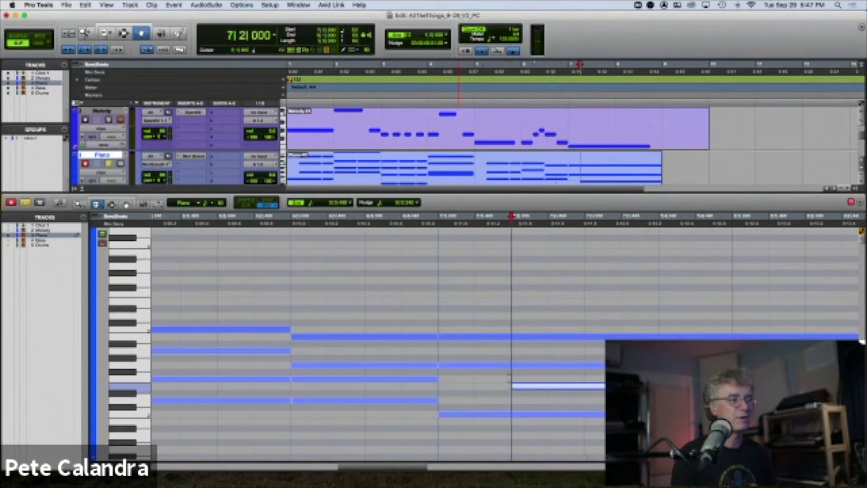
click(605, 364)
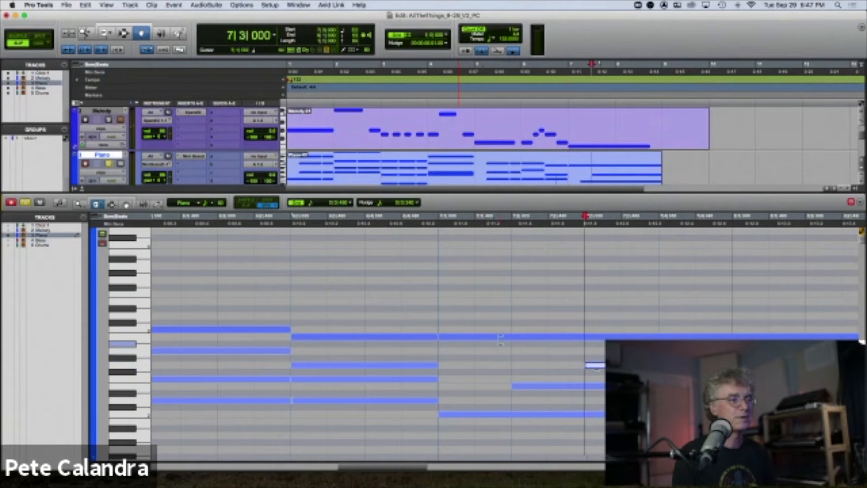
click(634, 336)
drag(651, 337, 652, 337)
click(437, 224)
key(space)
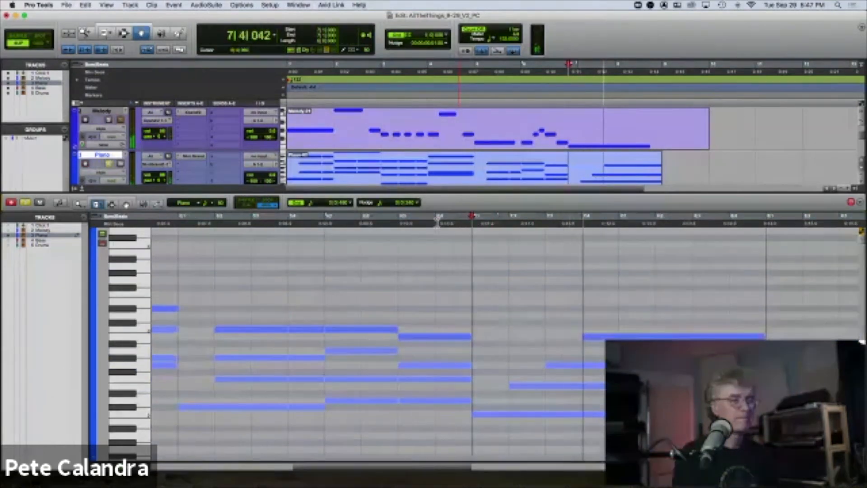
Play the whole rhythmically edited piano part from the start
key(Return)
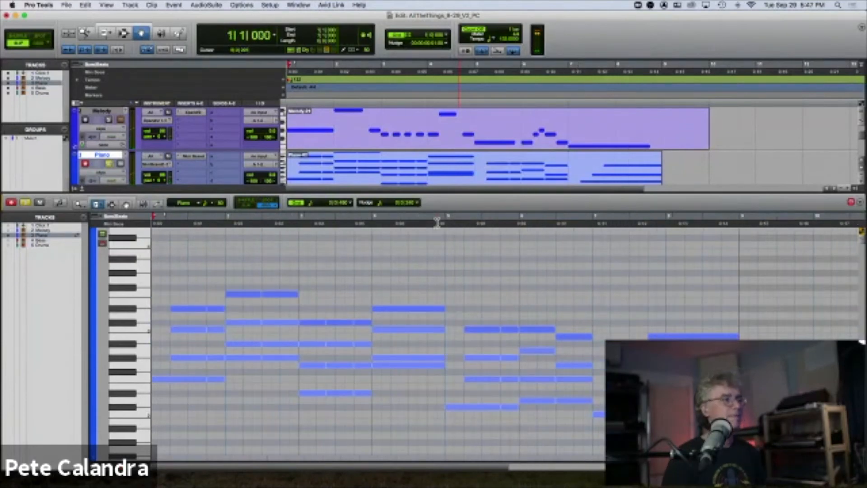
key(space)
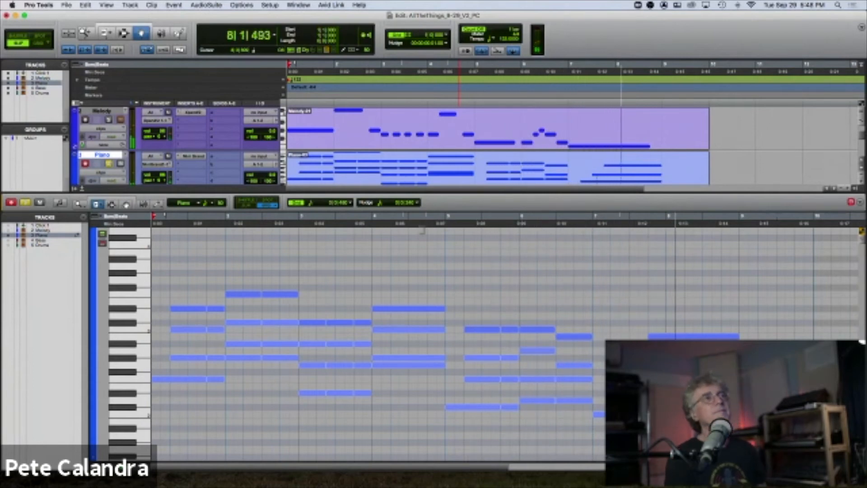
key(space)
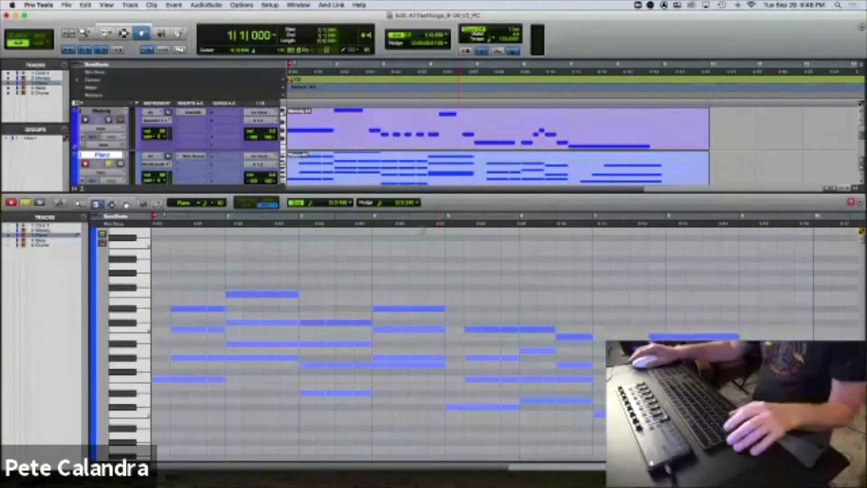
Undo the piano part's rhythmic edits until the chords in every bar are sustained from their original downbeats again
key(super+z)
key(super+z)
key(super+z)
key(super+z)
key(super+z)
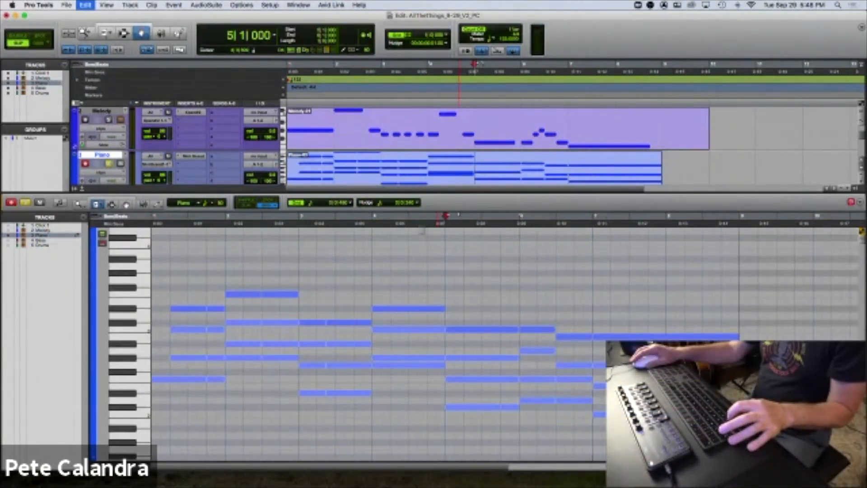
key(super+z)
key(super+z)
key(super+z)
key(super+z)
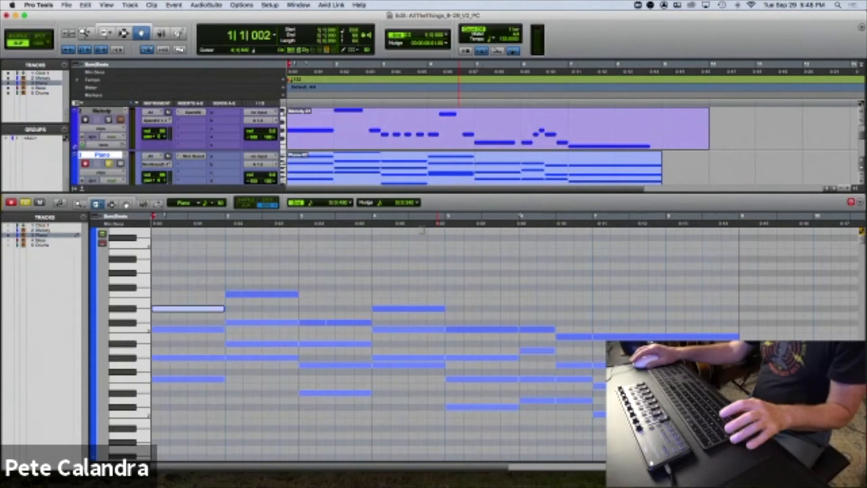
Split all four notes of the bar 1 piano chord at every eighth note from 1|1|480 to 1|4|480
key(super+bracketright)
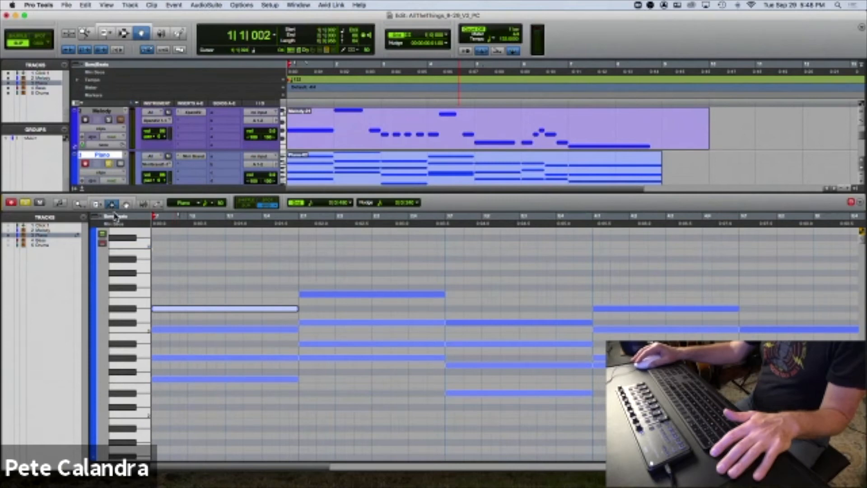
click(169, 294)
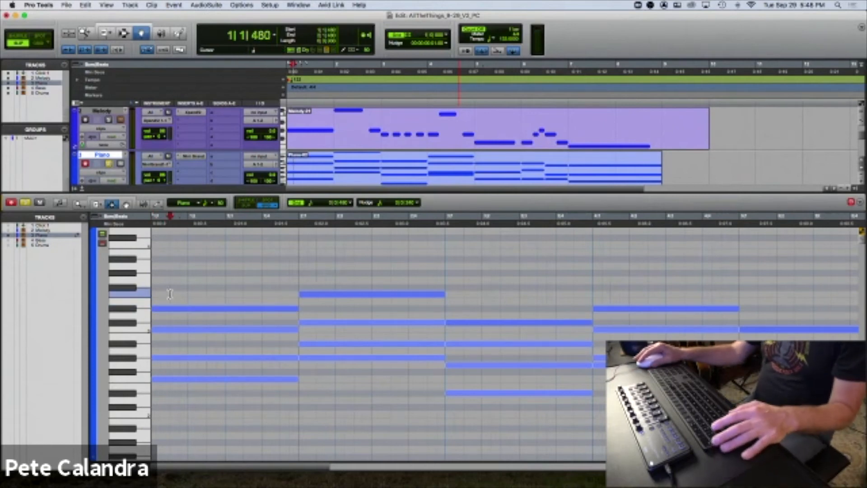
key(super+e)
click(184, 288)
key(super+e)
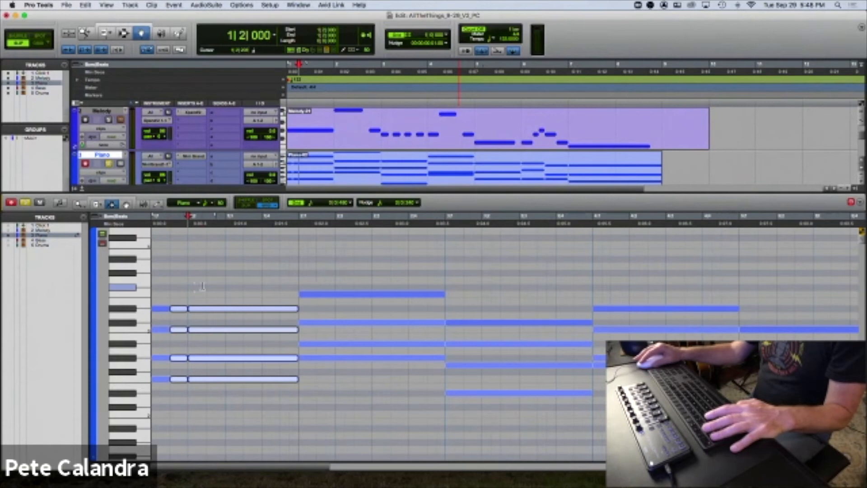
click(206, 286)
key(super+e)
click(225, 285)
key(super+e)
click(242, 281)
key(super+e)
click(261, 281)
key(super+e)
click(280, 281)
key(super+e)
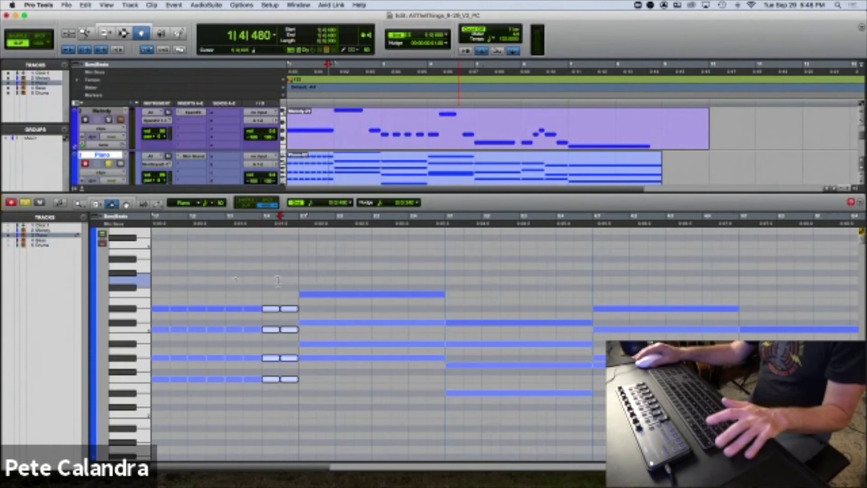
Delete notes from the eighth-note slices of bar 1 beats 2 and 3, leaving a single rising line from lowest to top
key(super+])
key(super+])
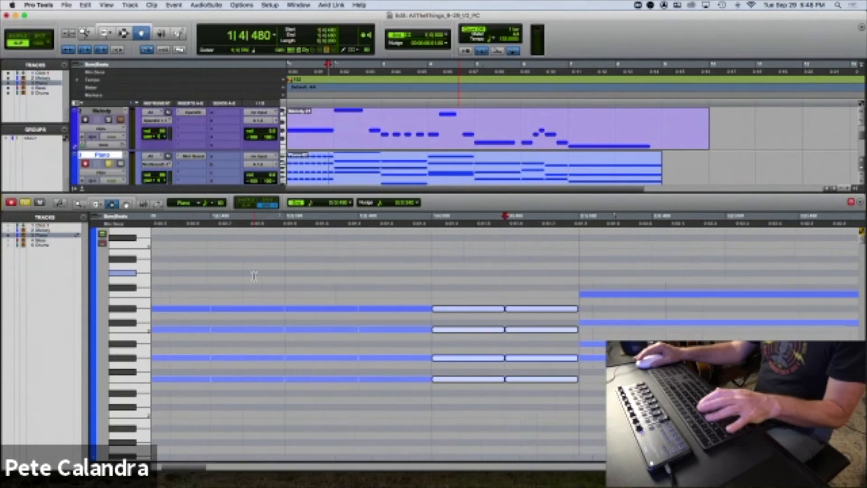
click(128, 207)
drag(192, 285, 194, 370)
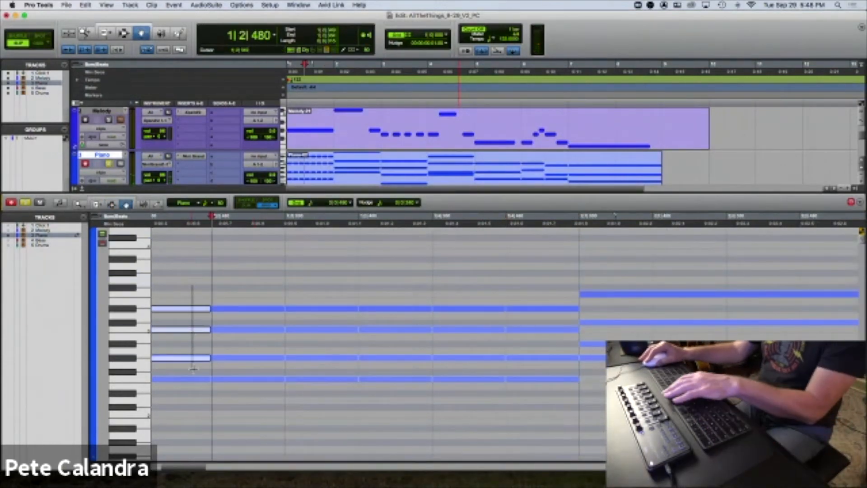
key(Delete)
drag(236, 291, 236, 351)
key(Delete)
click(232, 379)
key(Delete)
click(318, 308)
key(Delete)
drag(306, 349, 311, 384)
key(Delete)
drag(372, 323, 385, 382)
key(Delete)
Thin beat 4 to the second-highest note at 1|4|000 and the second-lowest at 1|4|480, and play from the start
click(469, 309)
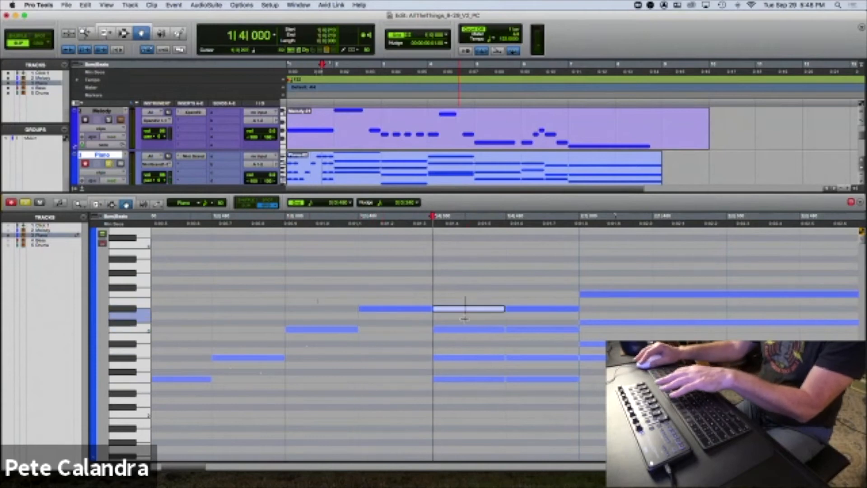
key(BackSpace)
drag(459, 353, 459, 381)
key(BackSpace)
drag(519, 298, 520, 336)
key(BackSpace)
click(522, 381)
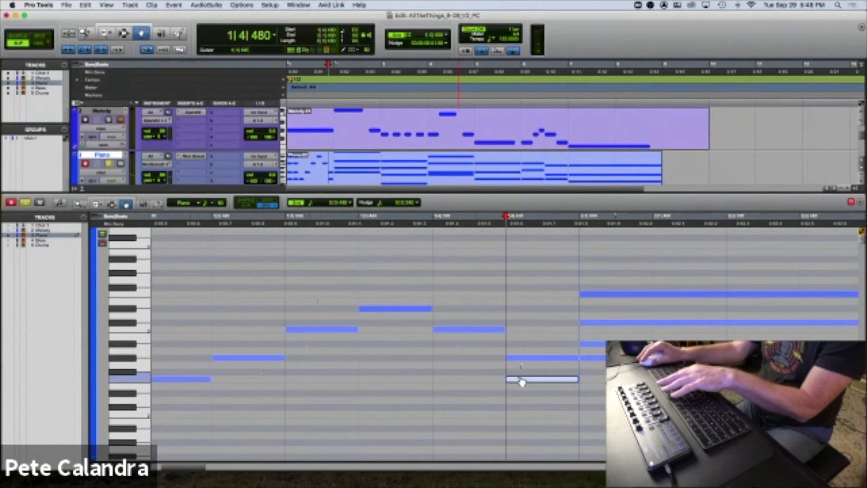
key(BackSpace)
key(Return)
key(space)
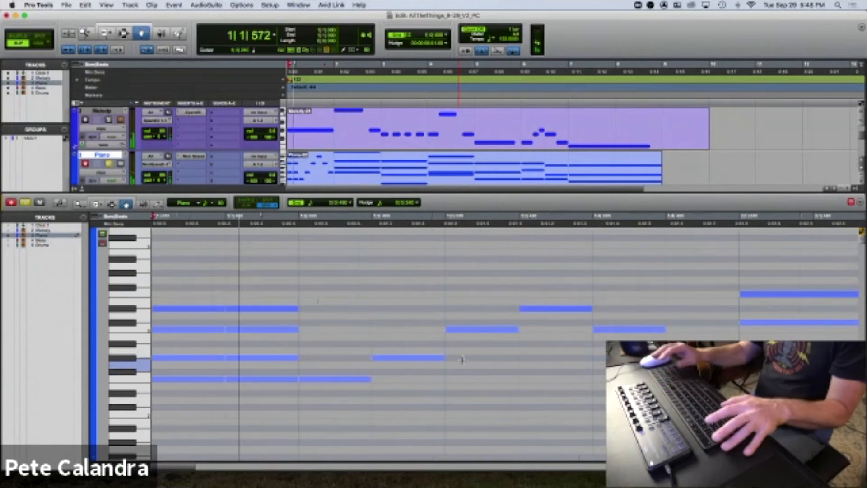
key(space)
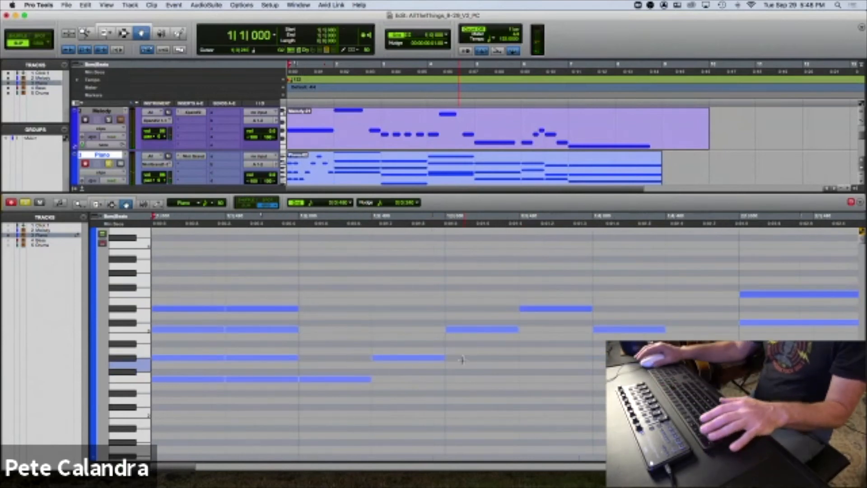
Undo the note deletions in bar 1 back to the full eighth-note chord slices
key(r)
key(super+z)
key(super+z)
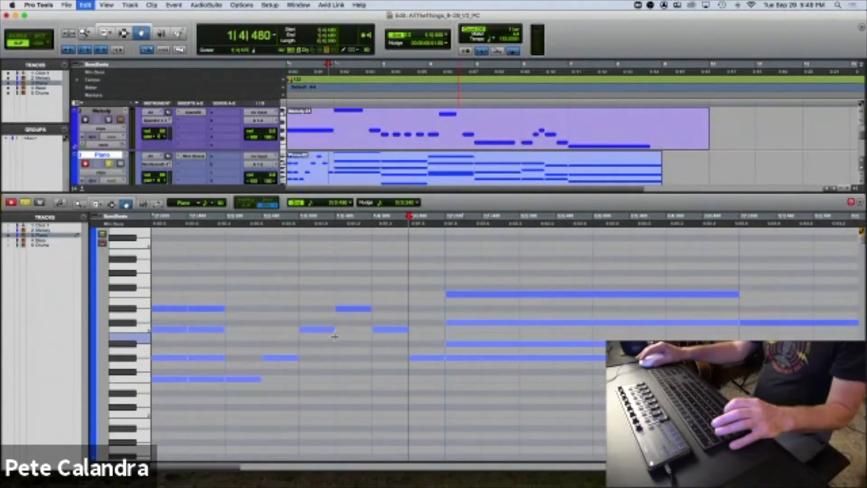
key(super+z)
key(super+z)
key(super+z)
key(super+z)
key(super+z)
key(super+z)
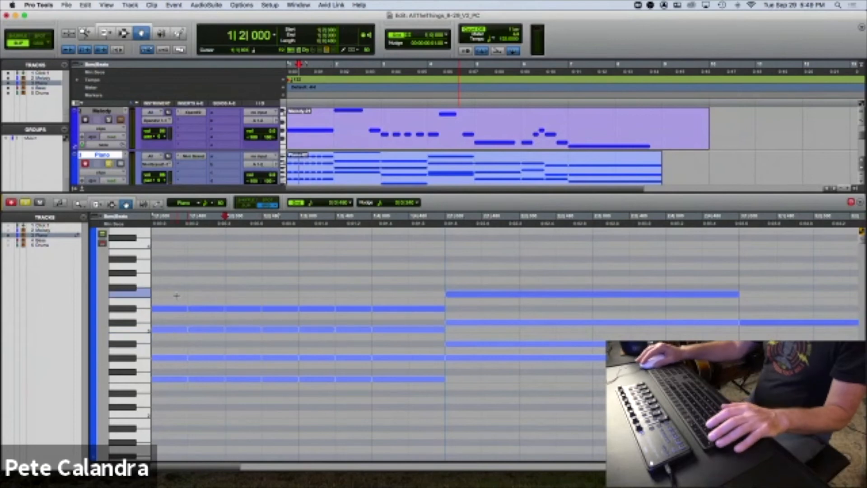
key(super+z)
key(super+z)
Thin the first four eighth-note slices of bar 1 to one rising note each, from lowest at 1|1|000 to top at 1|2|480
key(Delete)
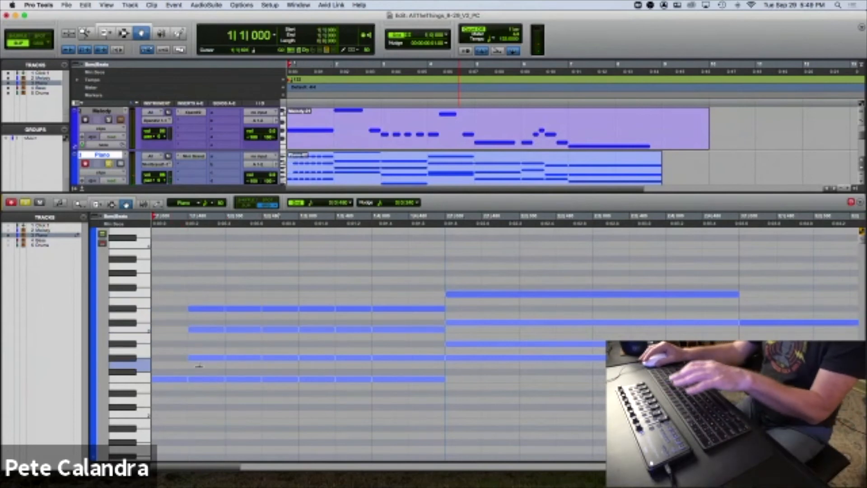
click(200, 380)
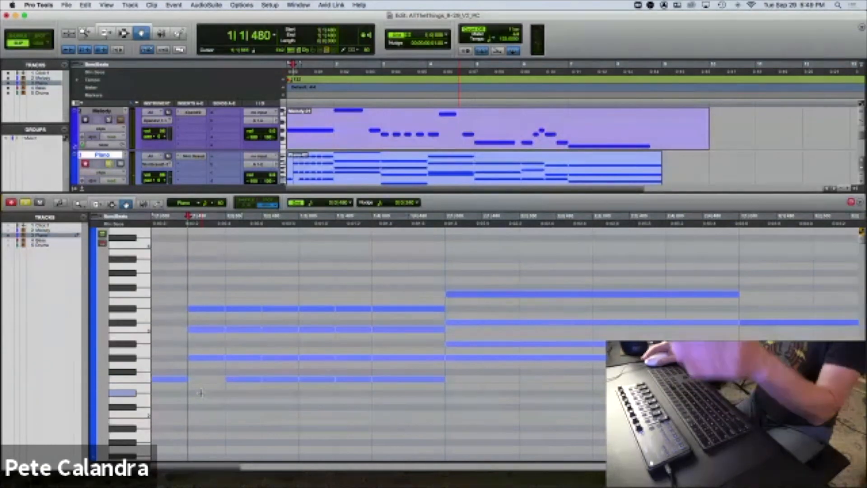
drag(202, 279, 194, 335)
key(Delete)
click(244, 344)
drag(244, 384, 242, 358)
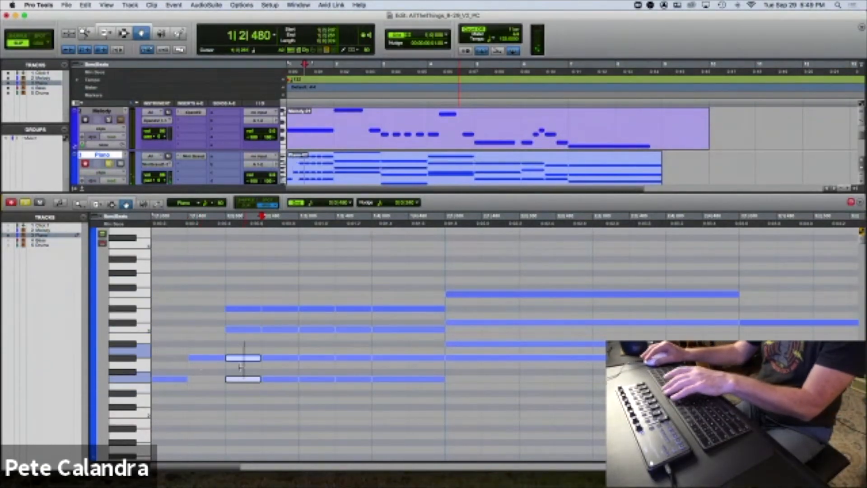
key(Delete)
drag(243, 320, 242, 322)
key(Delete)
drag(275, 318, 281, 382)
key(Delete)
Thin beat 3 to a descending pair, second-highest then second-lowest note, keeping the beat 4 chords, and play from the start
drag(326, 294, 312, 317)
key(Delete)
drag(337, 349, 316, 384)
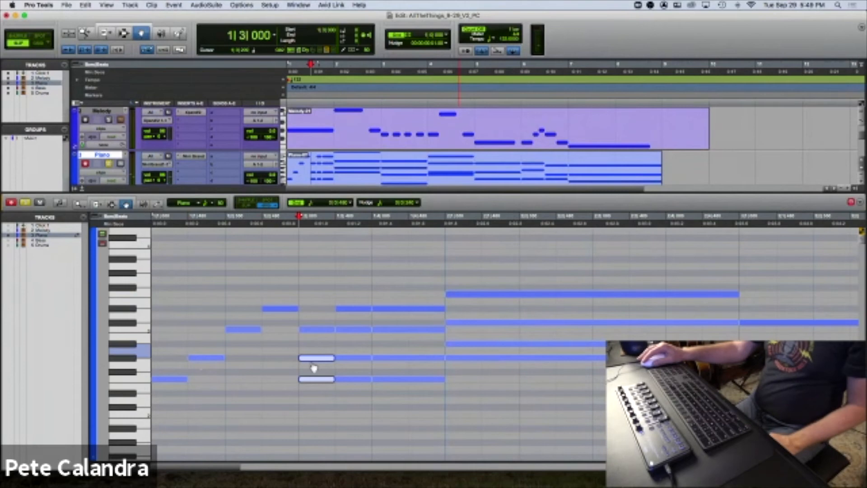
key(Delete)
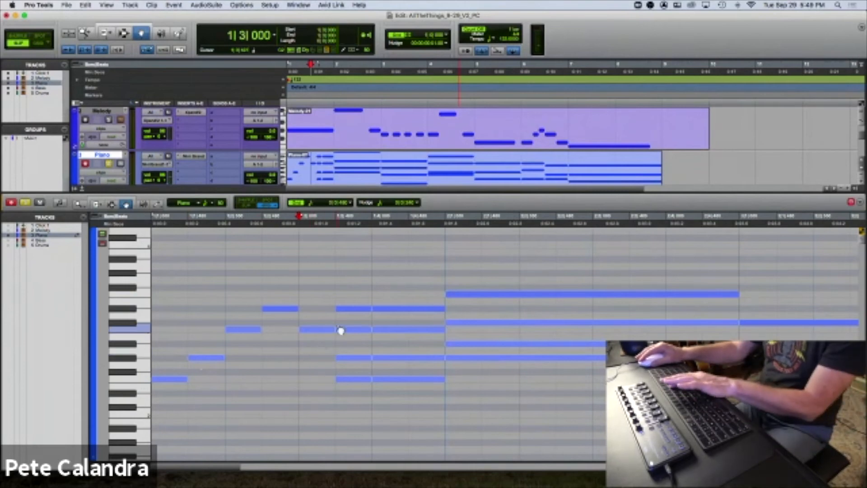
drag(355, 291, 354, 335)
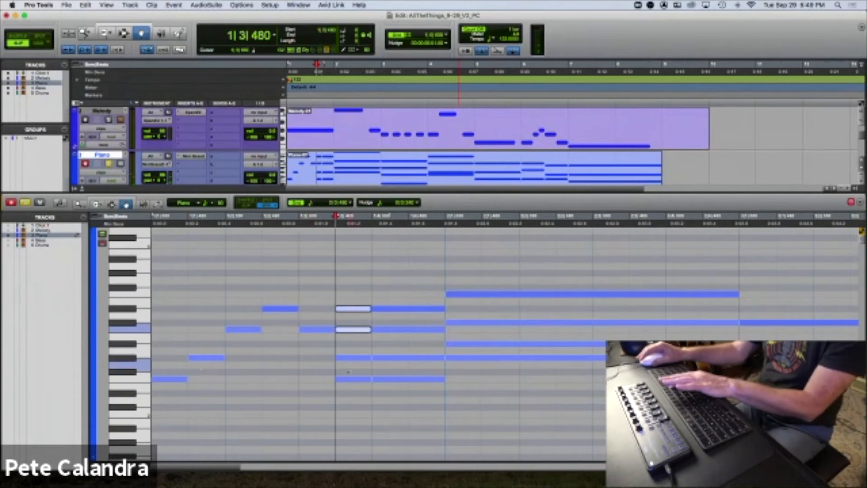
key(Delete)
drag(350, 371, 349, 387)
key(Delete)
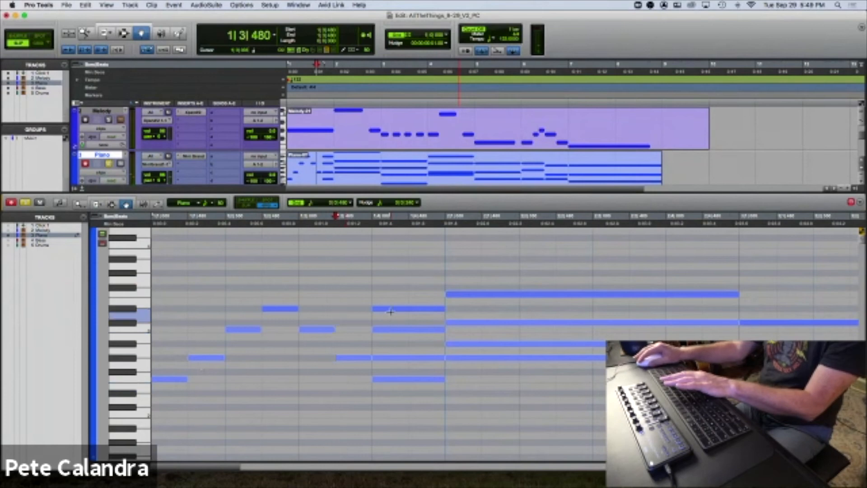
key(space)
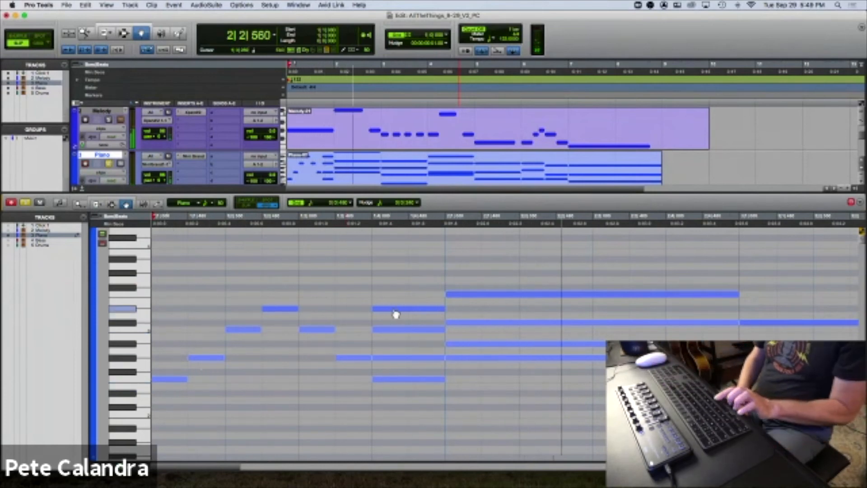
key(space)
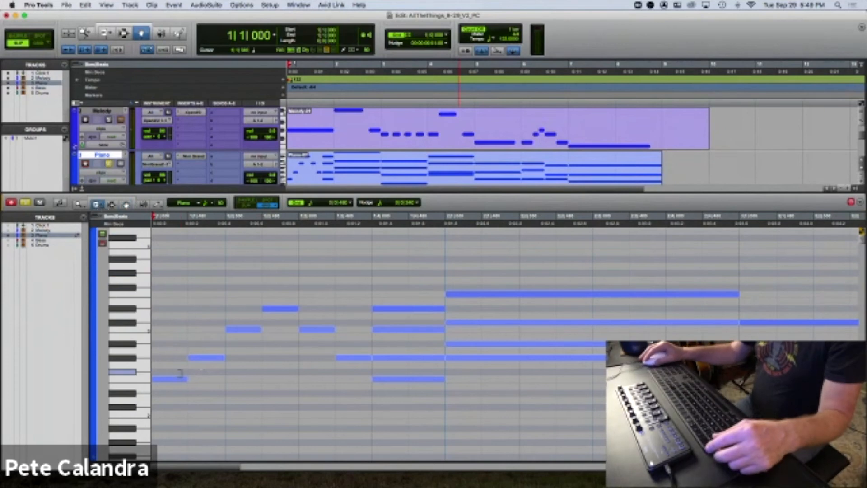
Extend the lowest note to 1|2|000 and the top note to 1|3|480, starting the adjoining inner notes at those two positions
drag(186, 379, 247, 364)
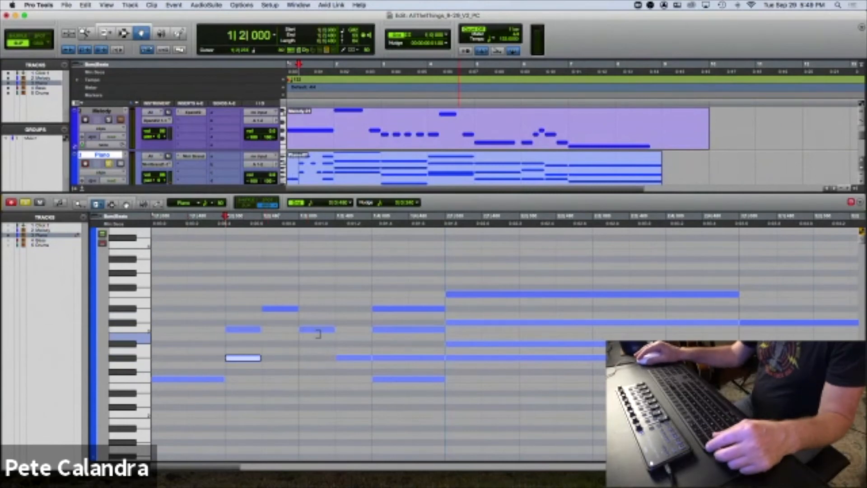
drag(333, 330, 352, 333)
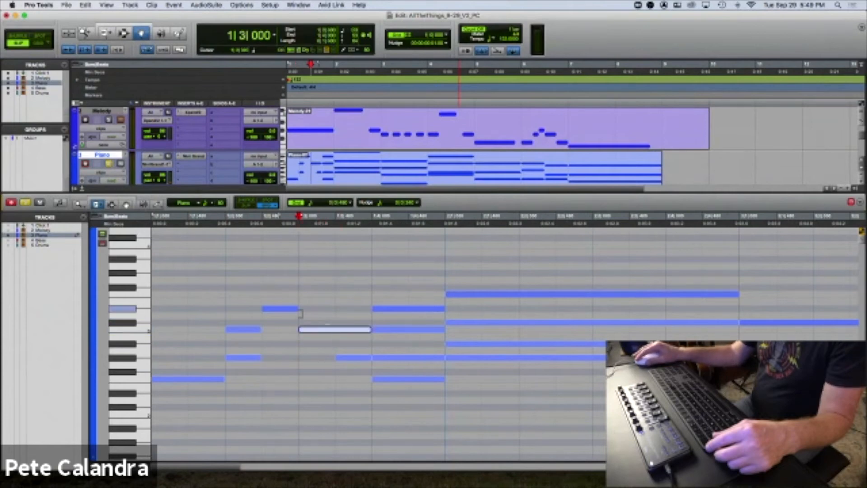
drag(332, 328, 281, 313)
click(228, 316)
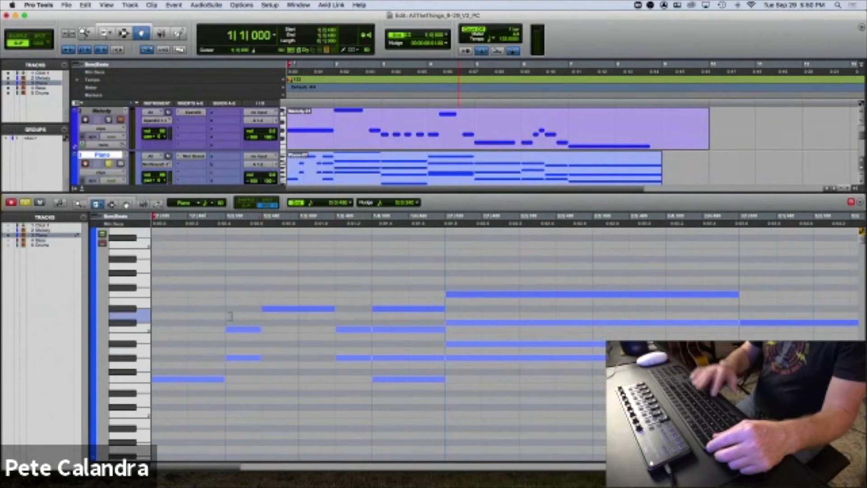
Play the syncopated bar 1 piano pattern from the start
key(space)
key(Return)
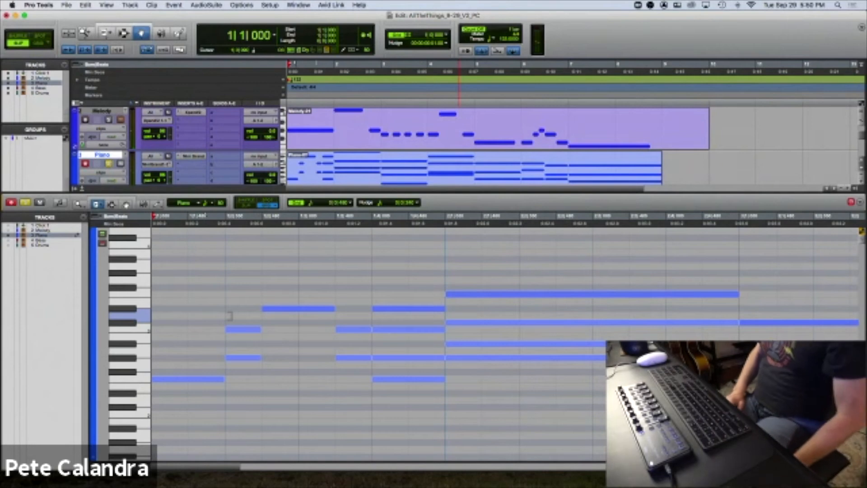
key(space)
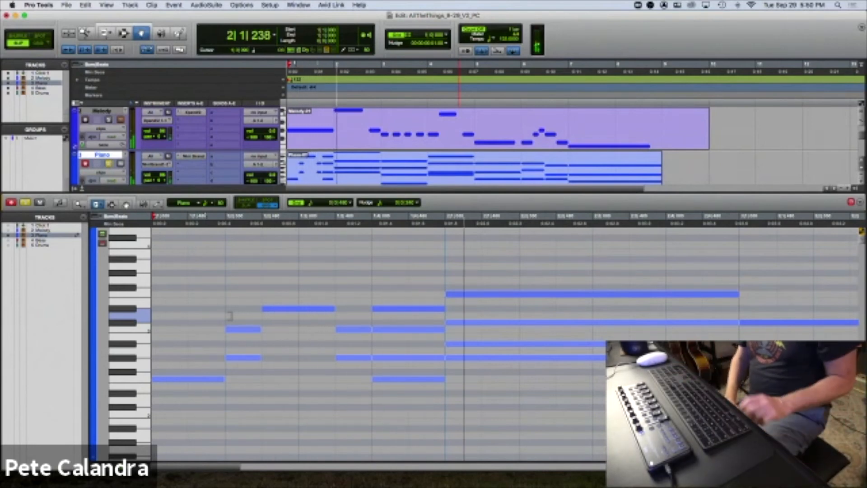
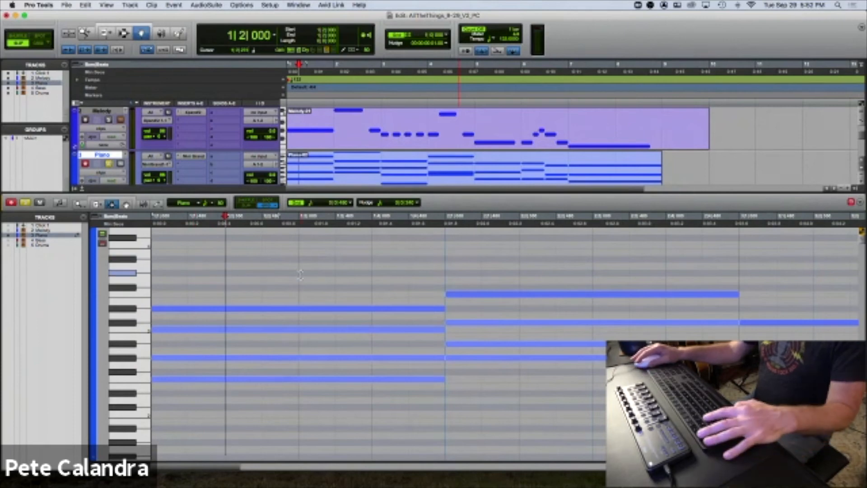
Split all four notes of the sustained bar 1 chord at 1|2|000 and 1|4|000
key(super+e)
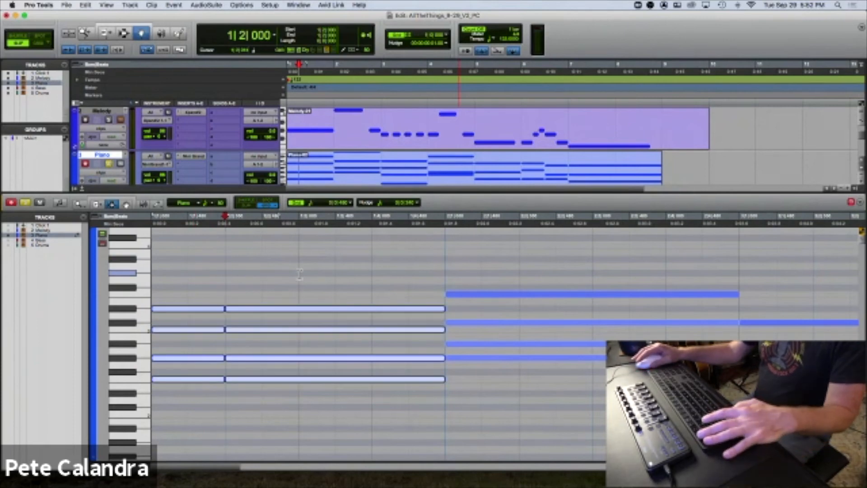
click(226, 274)
click(371, 274)
key(super+e)
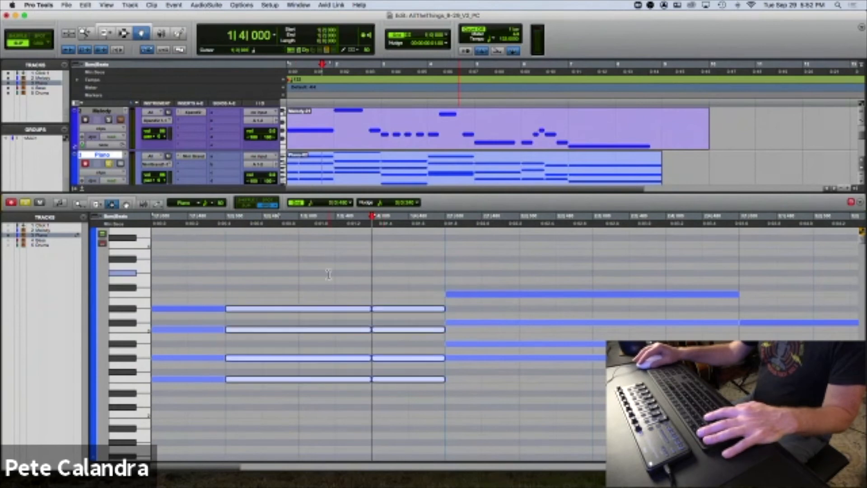
click(292, 275)
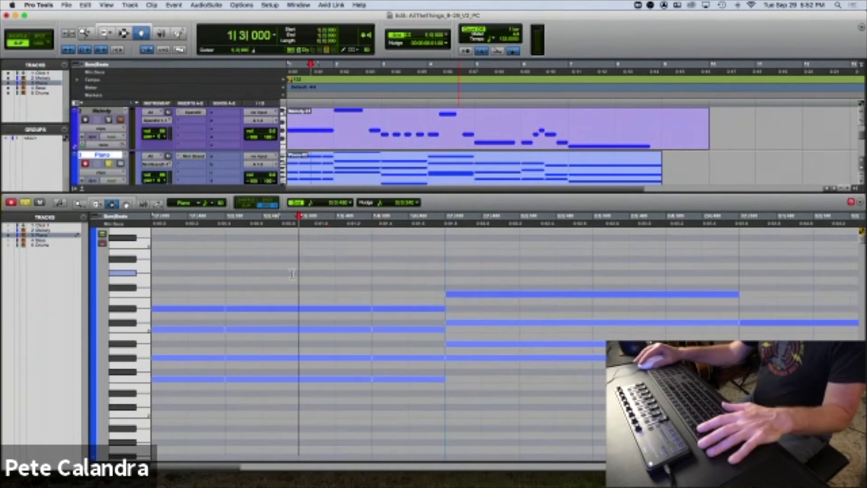
Play the split bar 1 chord from the start and switch to the Grabber tool for the notes
key(Return)
key(space)
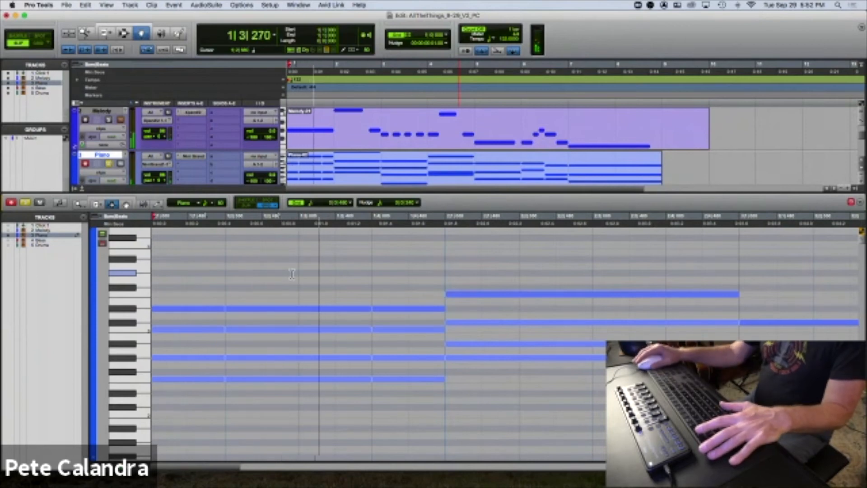
key(space)
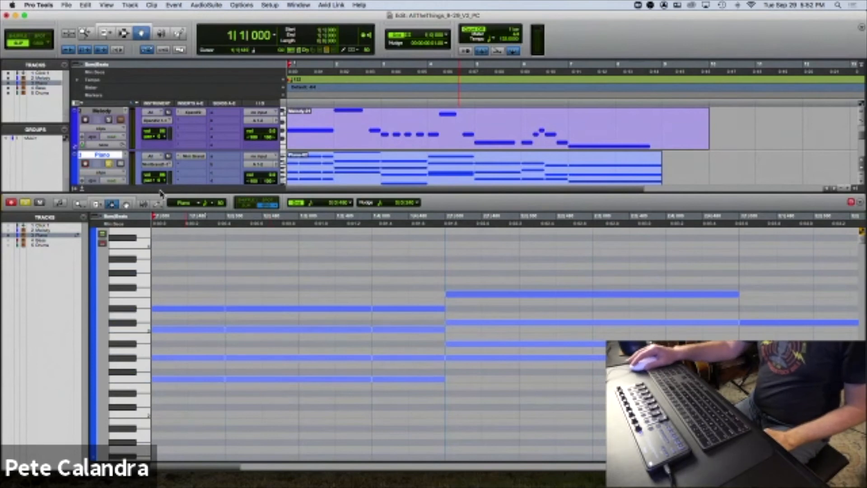
click(127, 204)
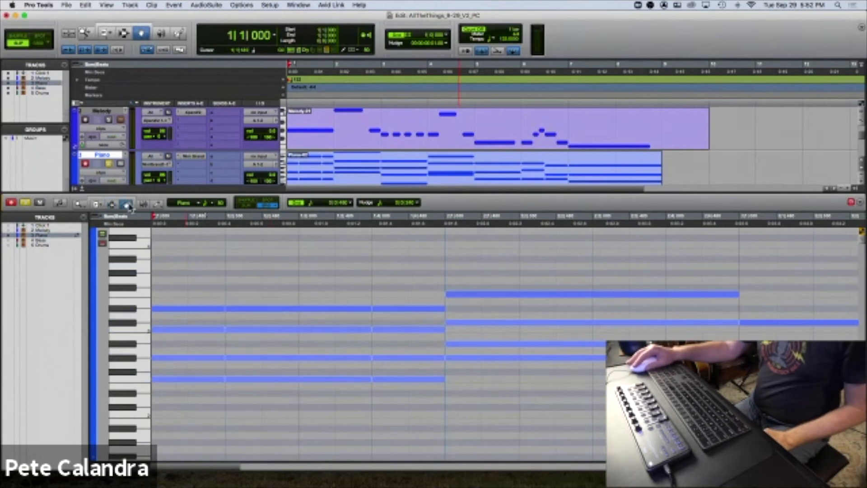
Try raising the middle slice of bar 1's lowest note by one octave and return it to its original pitch
click(252, 379)
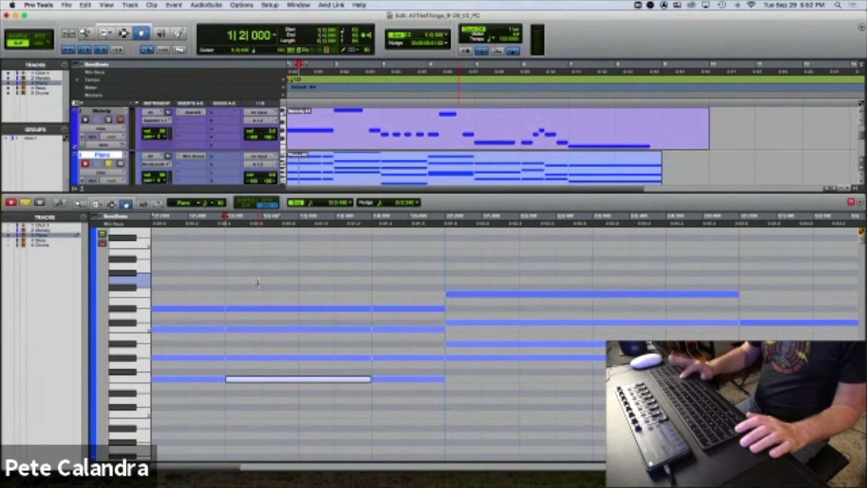
key(shift+KP_Add)
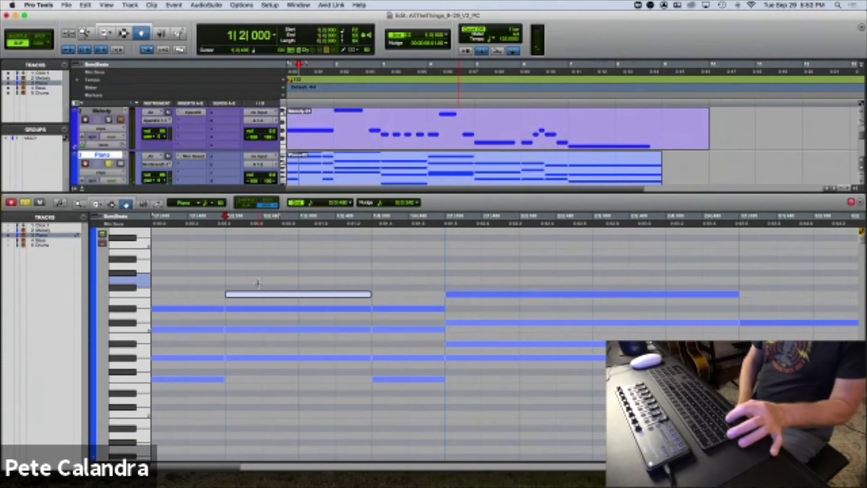
key(shift+KP_Subtract)
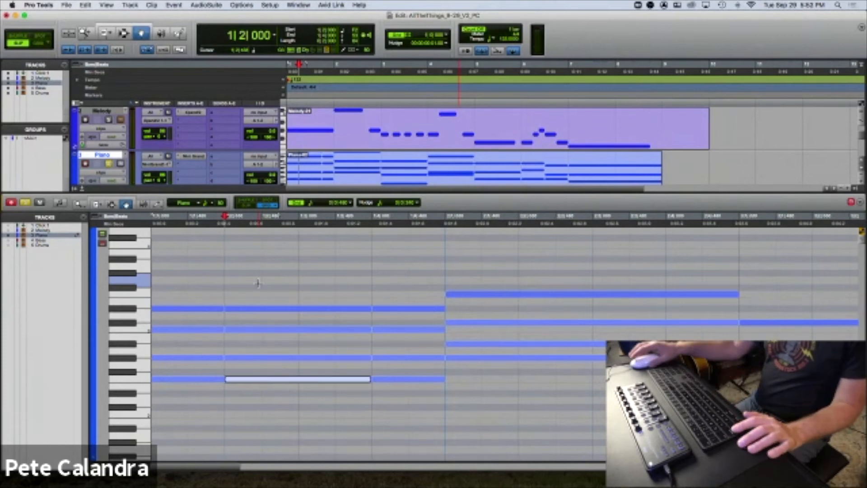
Transpose the lowest note's slice between 1|2|000 and 1|4|000 up one octave
scroll(253, 388, right, 3)
click(251, 400)
scroll(199, 391, left, 3)
click(284, 379)
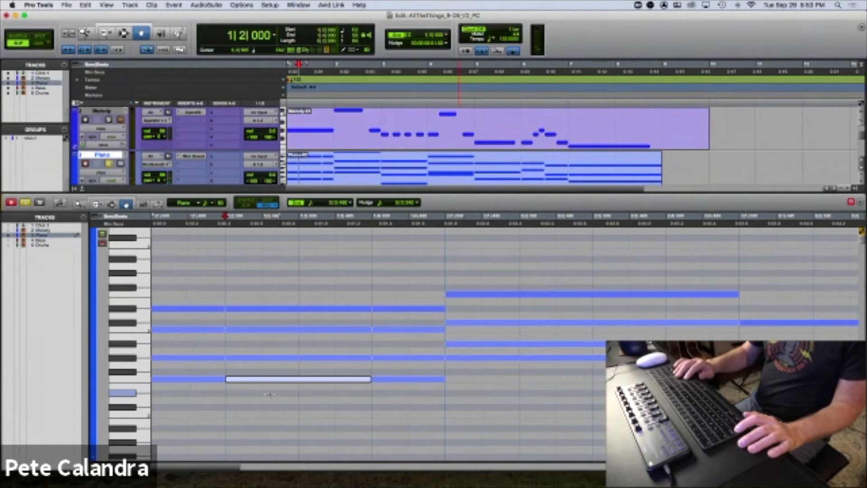
key(shift+KP_Add)
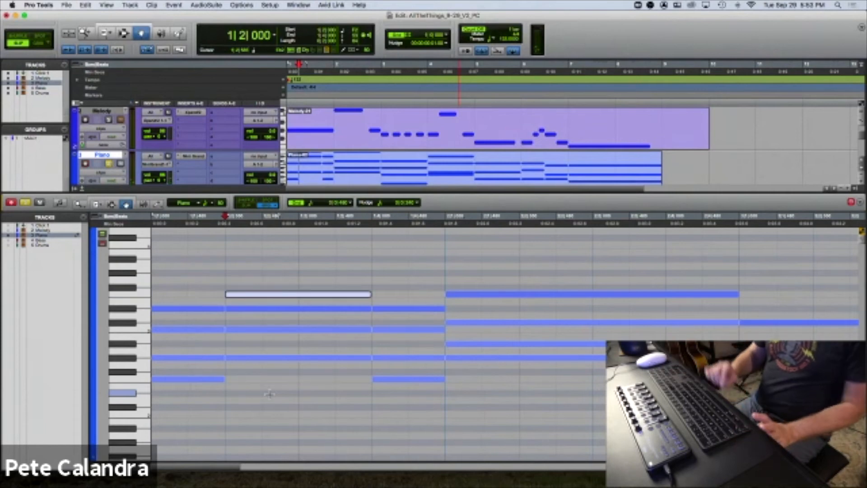
Play the piano part from the start to hear the revoiced bar 1 chord
key(Return)
key(space)
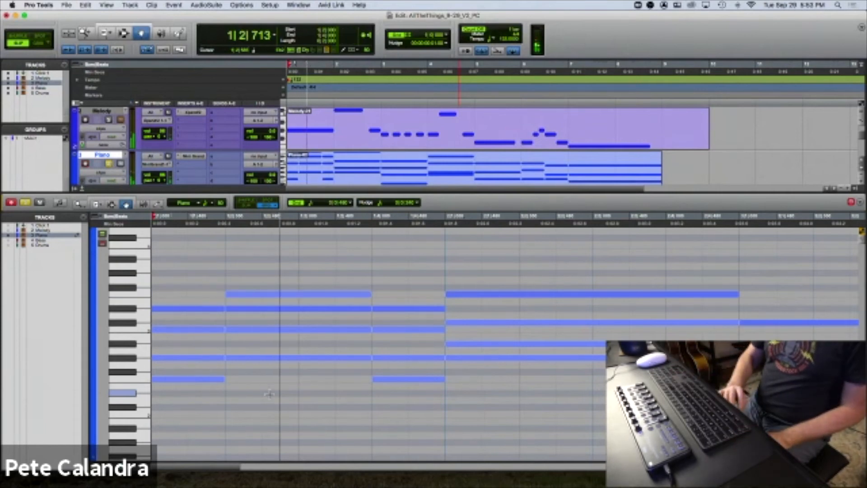
key(space)
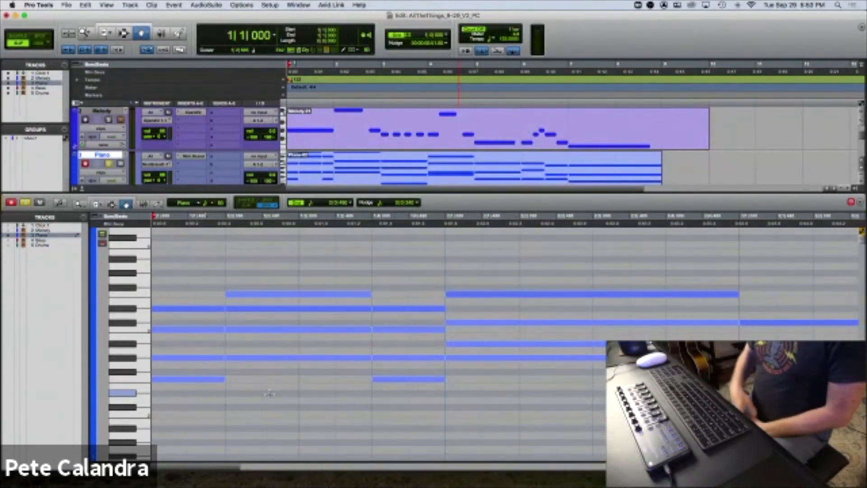
Audition the two highest notes of bar 1's middle chord individually and play the passage again
click(286, 310)
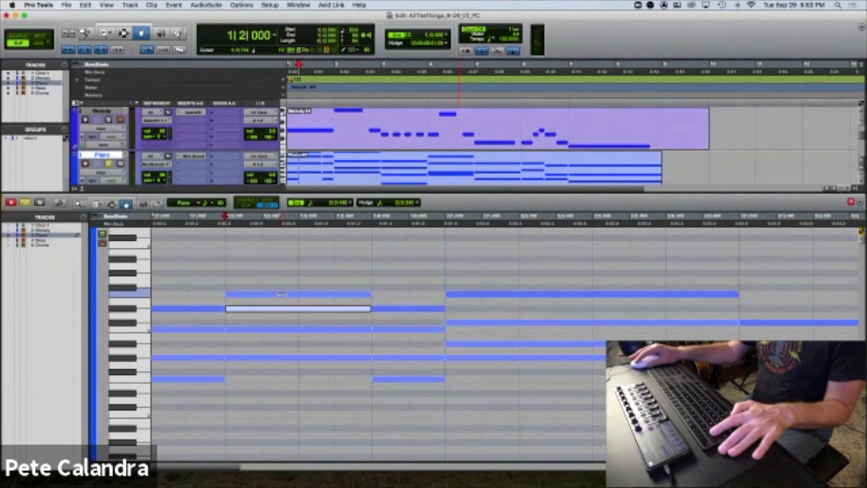
click(283, 293)
click(282, 268)
key(space)
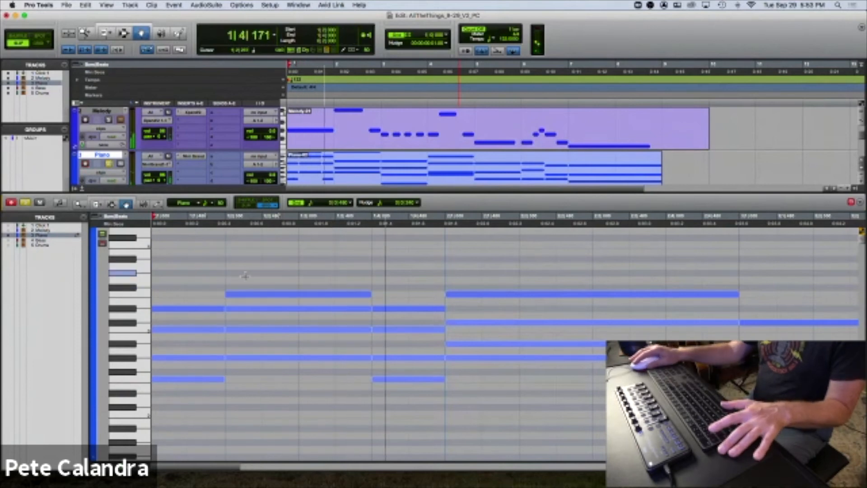
key(space)
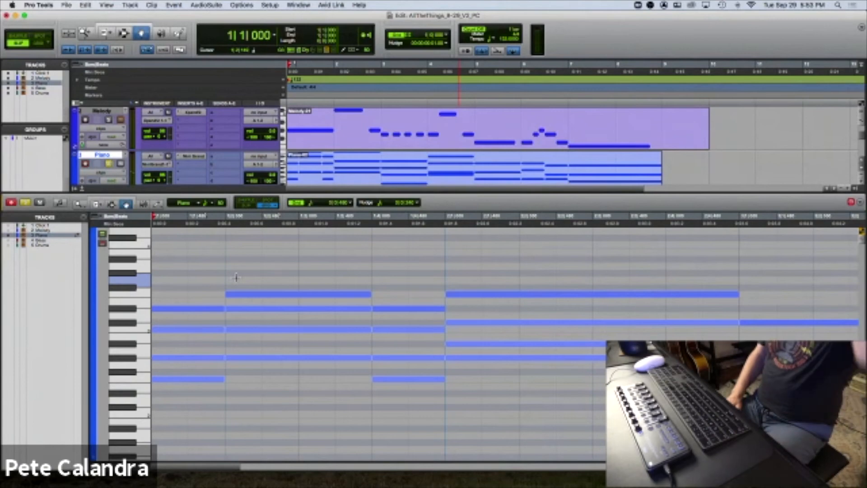
Undo the octave transposition of the lowest note's middle slice in bar 1
key(super+z)
key(super+z)
key(super+z)
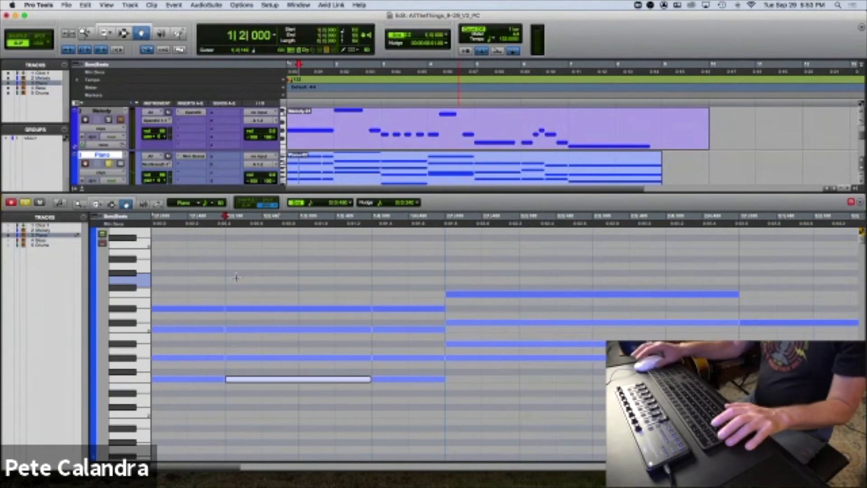
Transpose the middle slice of bar 1's lowest note, starting at 1|2|000, up one octave
click(251, 391)
click(260, 379)
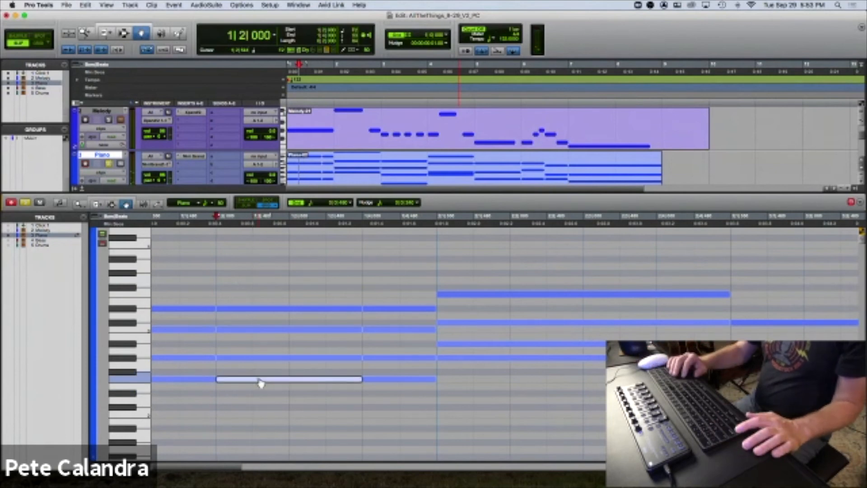
key(shift+Up)
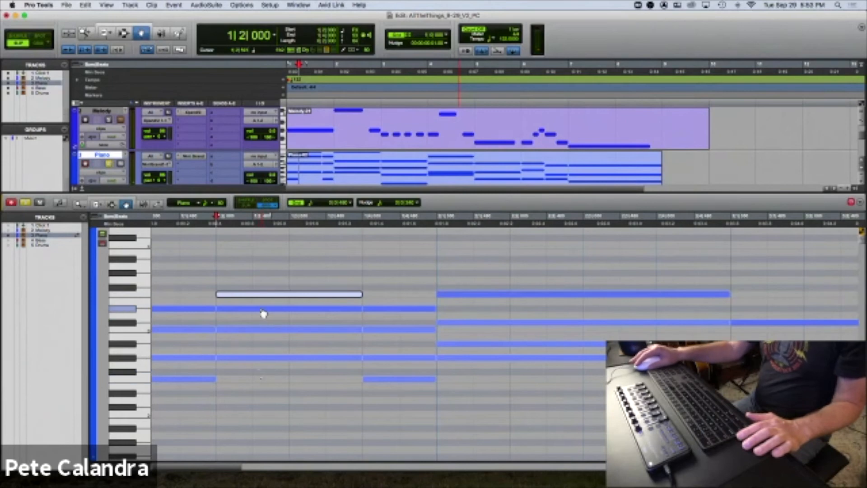
scroll(264, 313, left, 1)
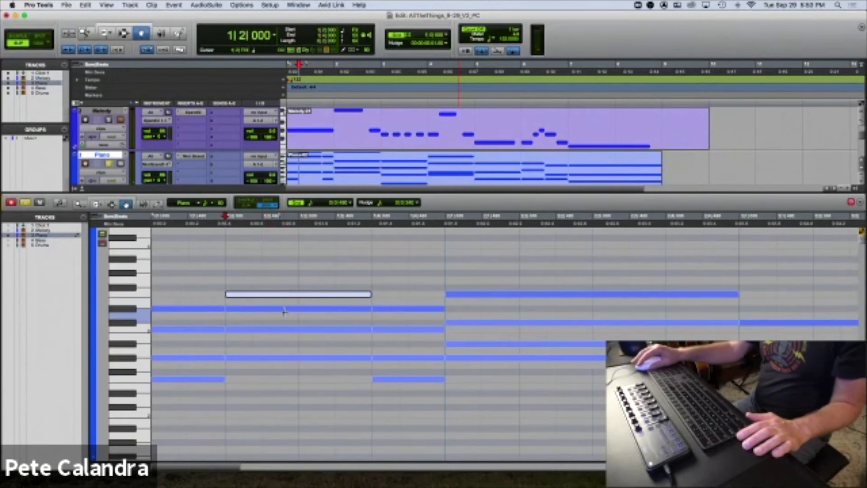
Compare the former top note with the raised note in bar 1's middle chord and play from the start
click(286, 310)
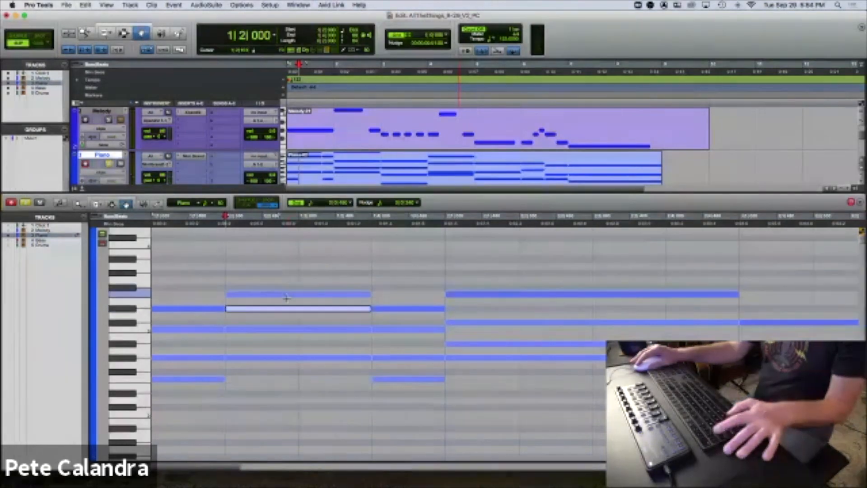
click(284, 309)
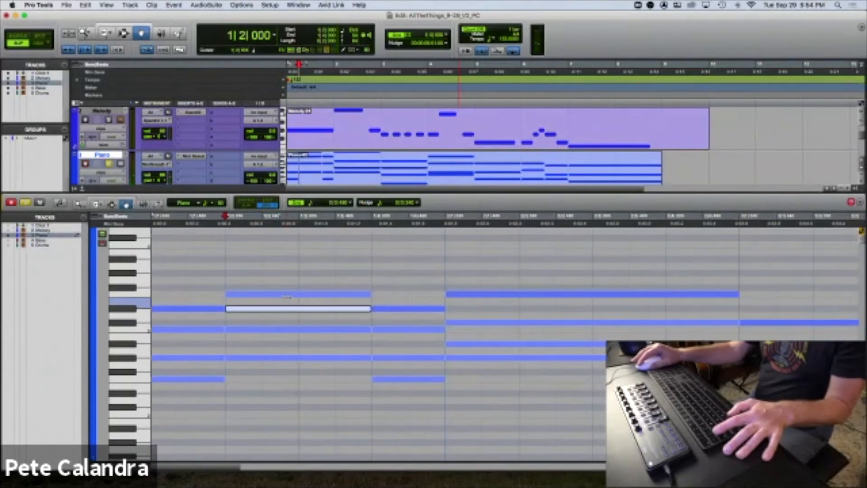
click(286, 295)
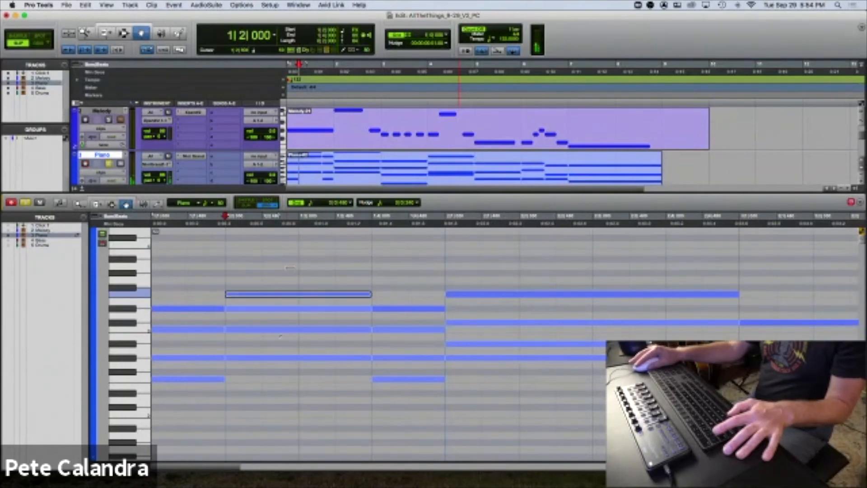
key(Return)
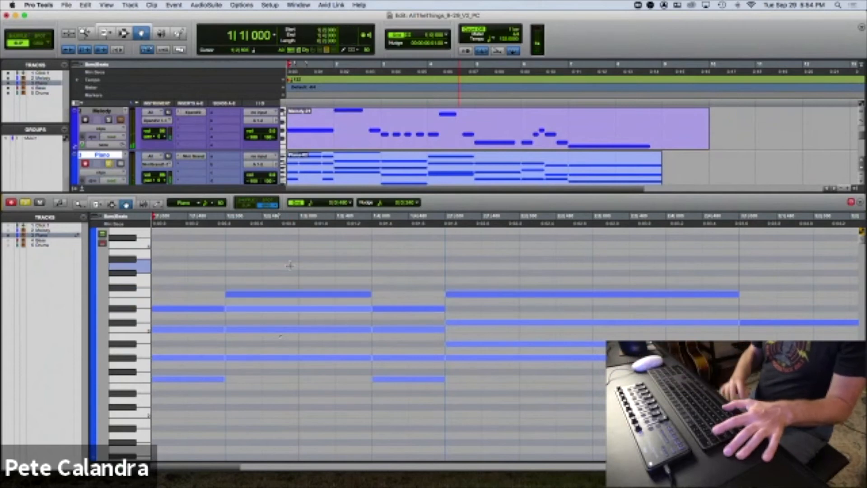
key(space)
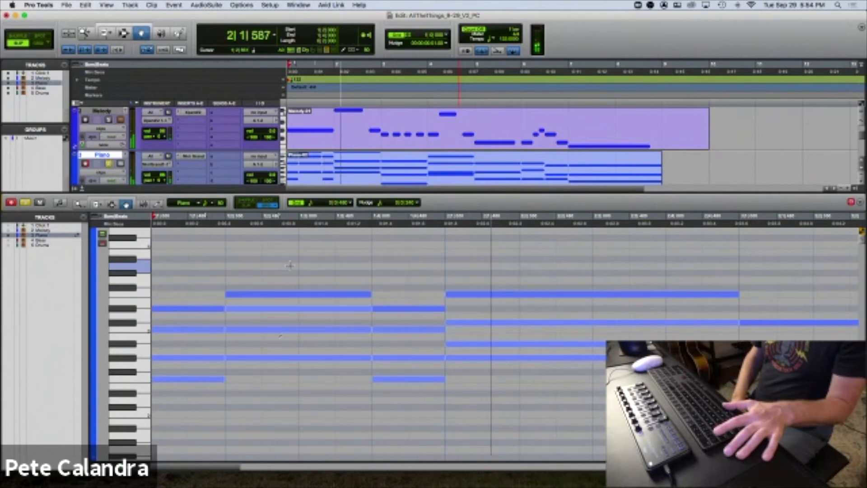
key(space)
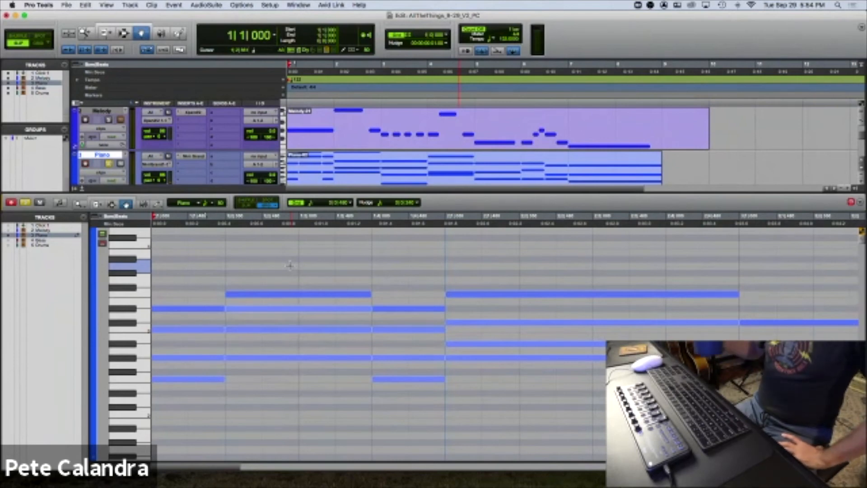
Play the piano part with all of its bars in view
key(r)
key(r)
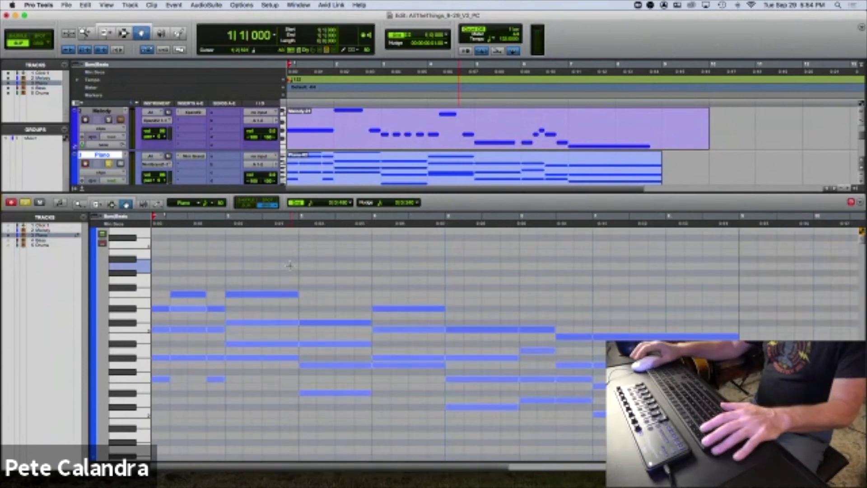
scroll(289, 266, down, 3)
key(space)
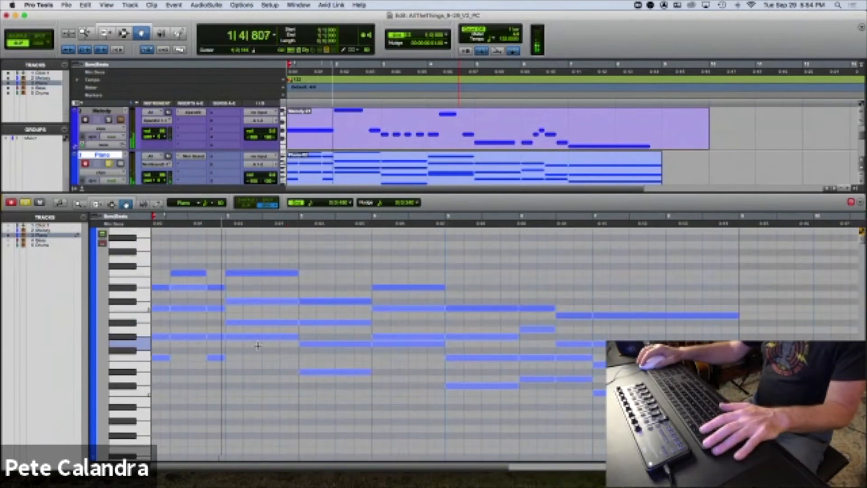
Stop playback and split all four notes of the bar 2 chord at 2|4|000
click(111, 204)
key(space)
click(281, 291)
key(t)
key(t)
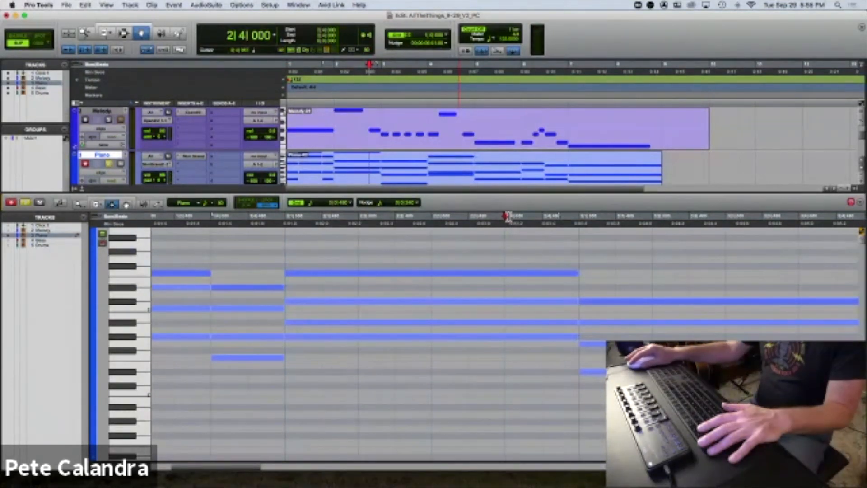
drag(508, 217, 527, 218)
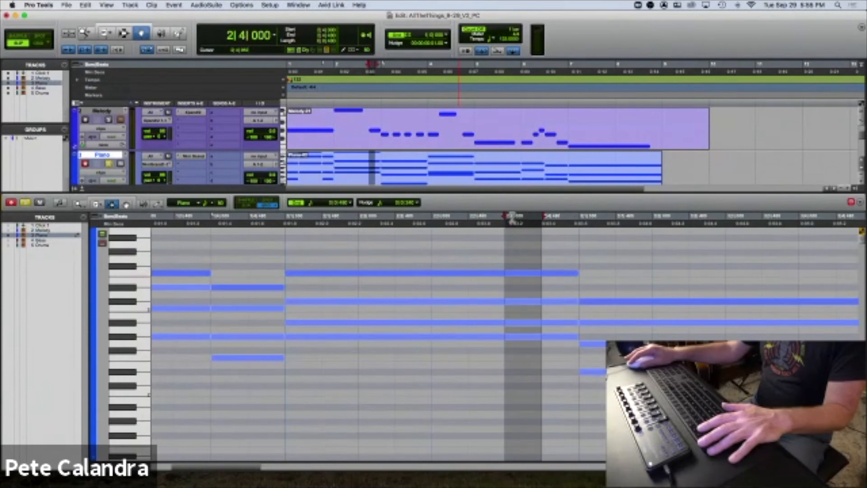
click(509, 223)
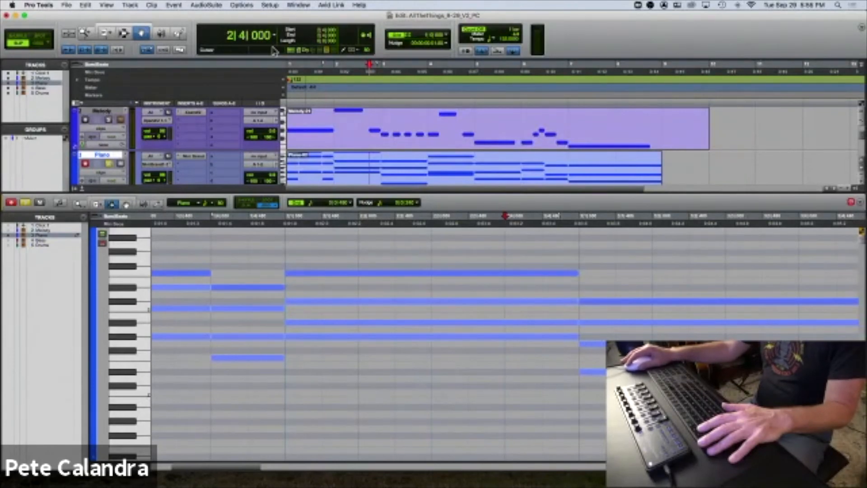
key(super+e)
click(504, 249)
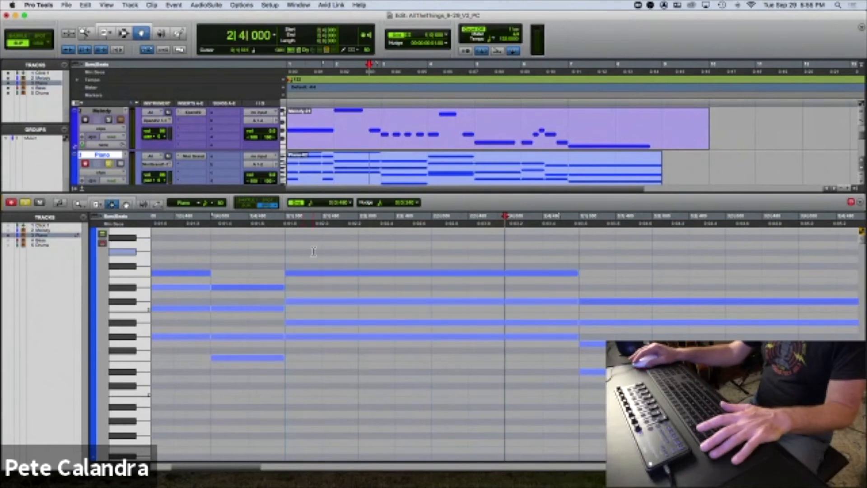
Transpose the top two note slices at 2|4|000 down one octave with the Grabber tool
click(126, 205)
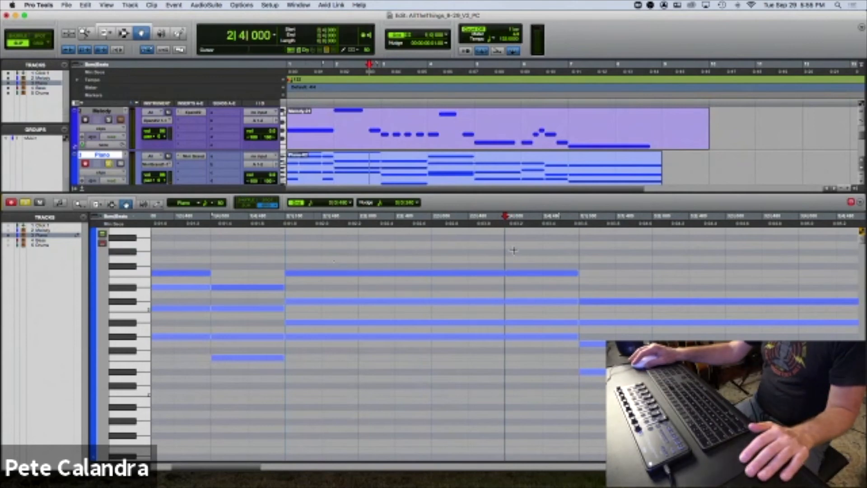
click(517, 272)
shift+click(518, 301)
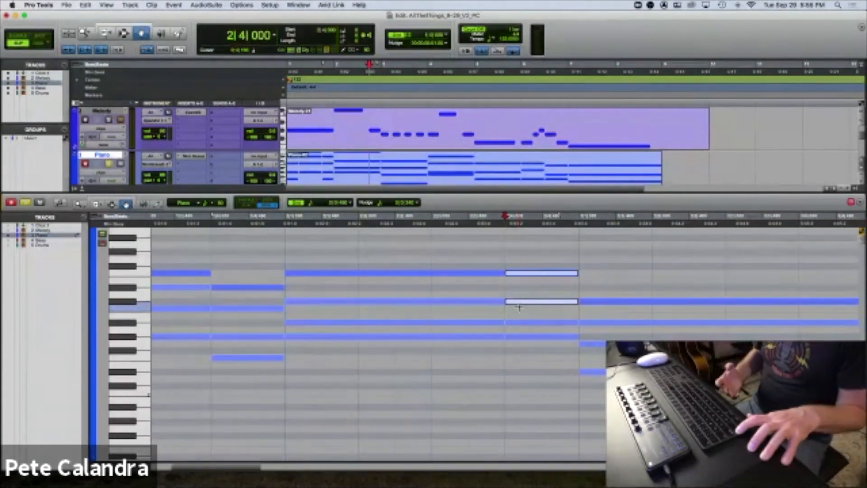
key(shift+Down)
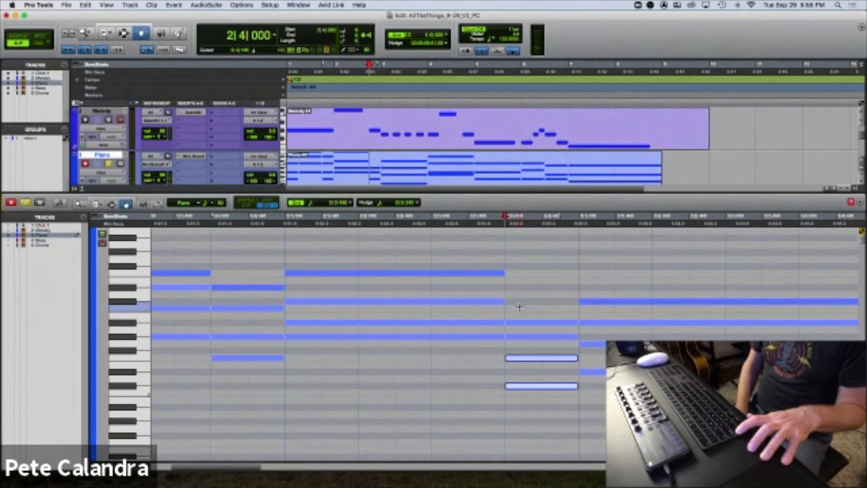
click(519, 308)
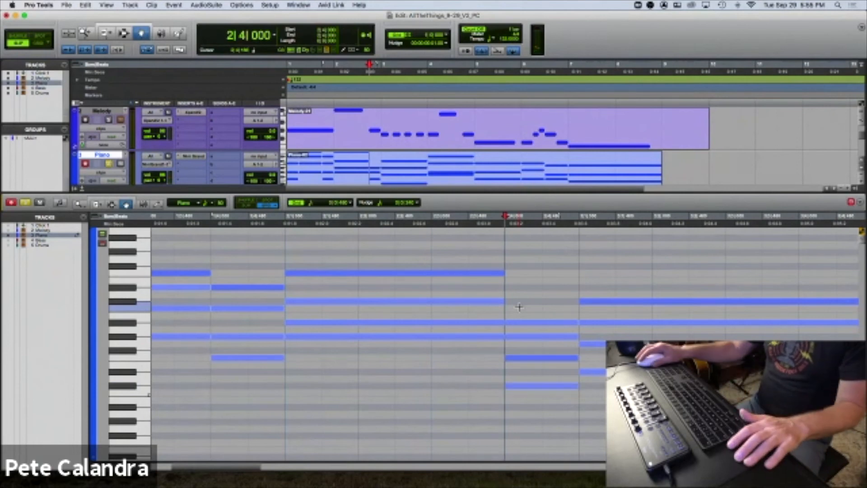
Check individual notes of the inverted chord at 2|4|000 and play the piano part from the start
click(522, 359)
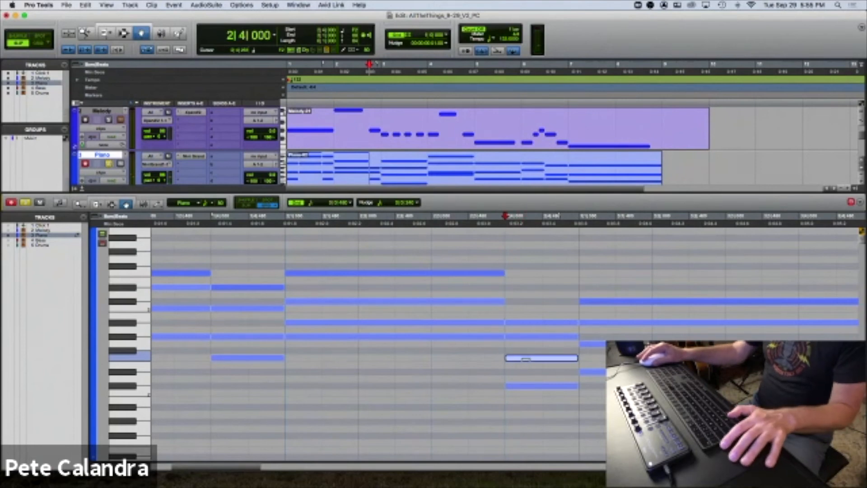
click(538, 323)
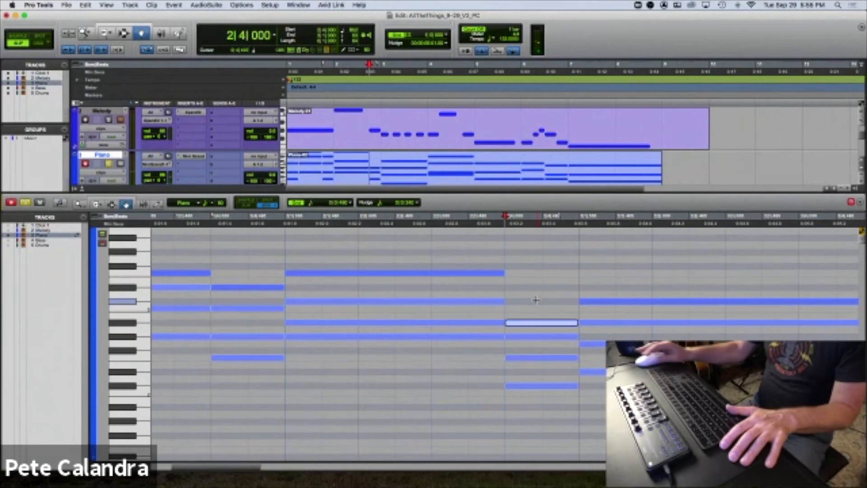
key(Return)
key(space)
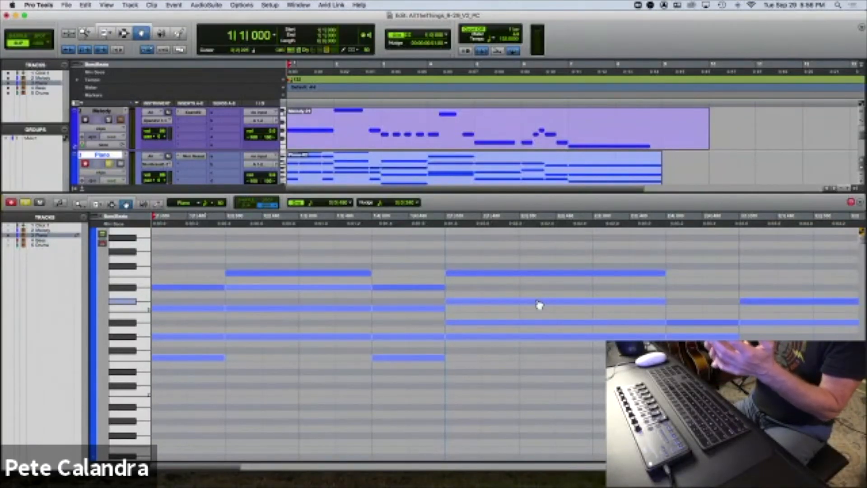
key(r)
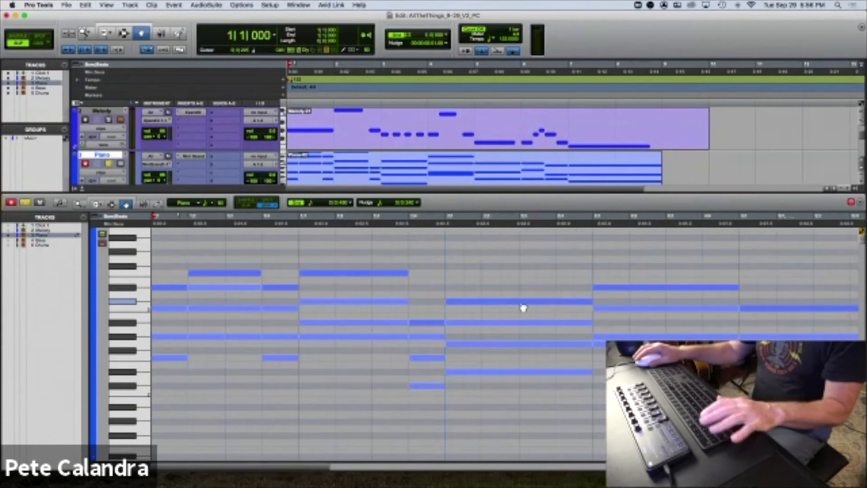
key(space)
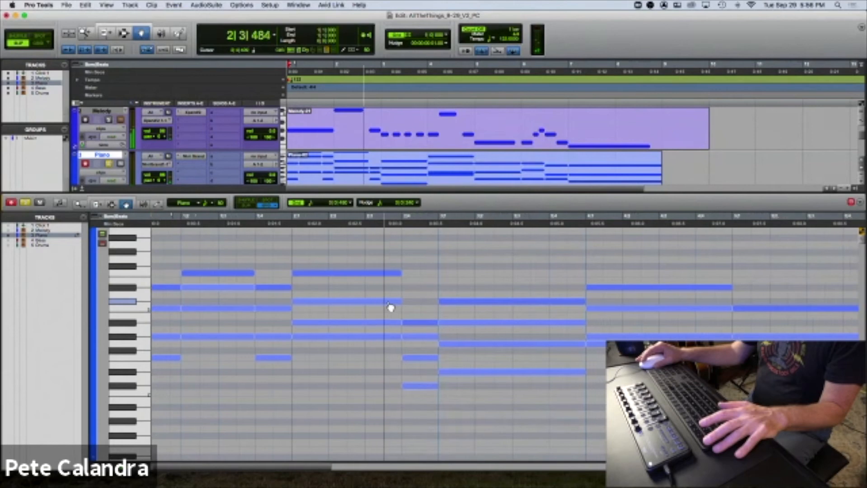
Stop playback and split all four notes of the bar 3 chord at 3|3|000
click(112, 204)
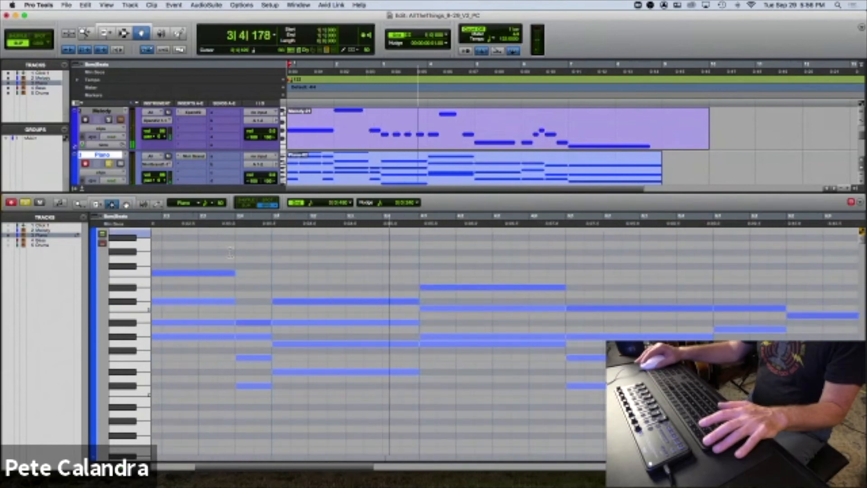
key(space)
click(346, 296)
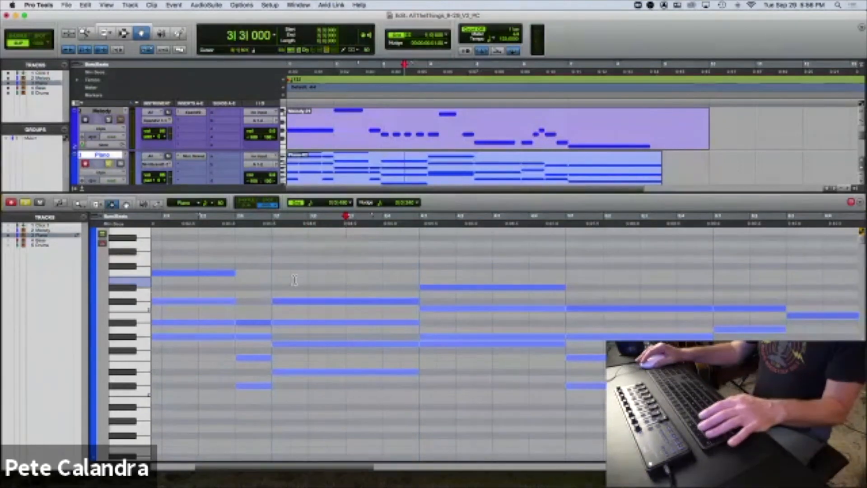
scroll(294, 280, up, 2)
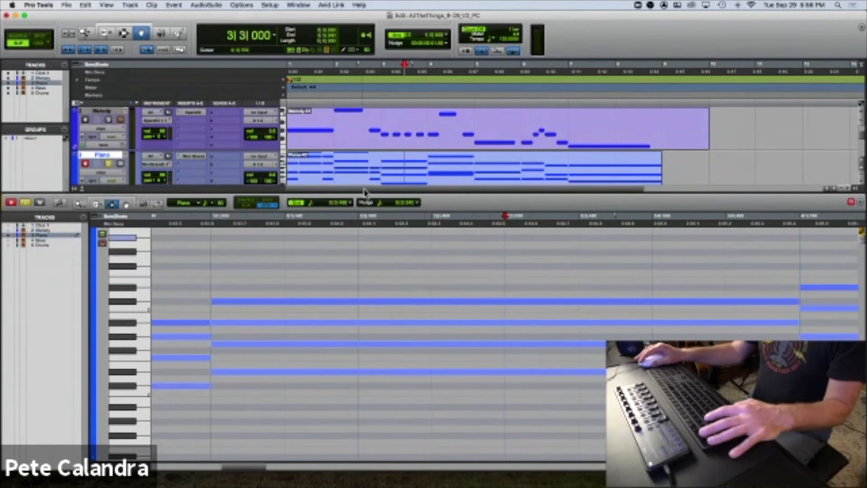
key(super+e)
Play the split bar 3 chord from 3|1|000 into bar 4, then stop
click(207, 258)
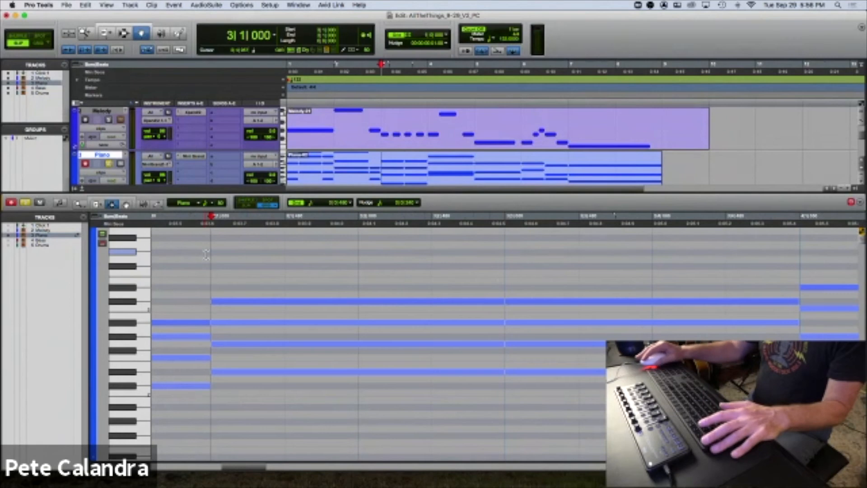
key(space)
key(r)
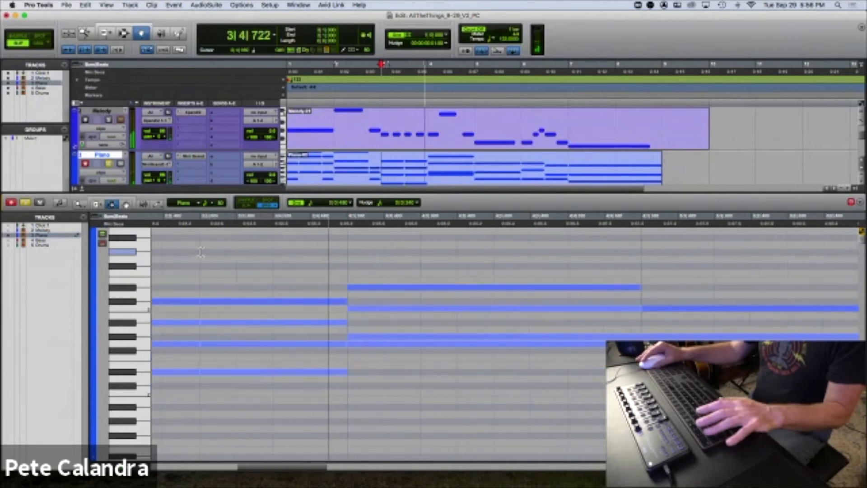
key(space)
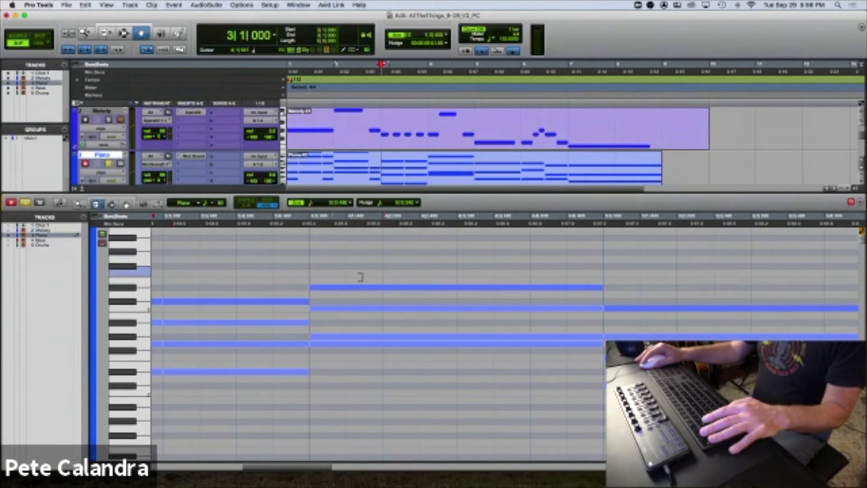
Trim the starts of the top three notes of the bar 4 chord to 4|2|000, leaving the lowest note at 4|1|000
click(385, 287)
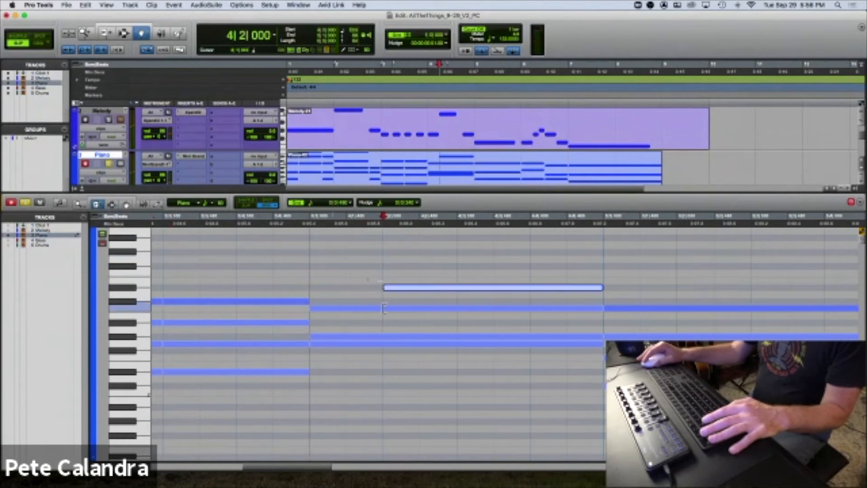
click(384, 309)
click(384, 337)
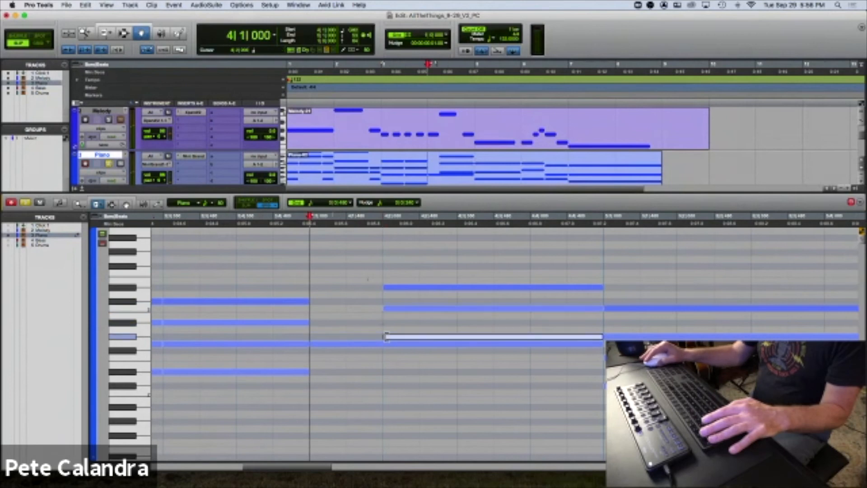
Play the piano part from 4|1|000, then from 3|1|000 with all of its bars in view
click(308, 223)
key(space)
key(space)
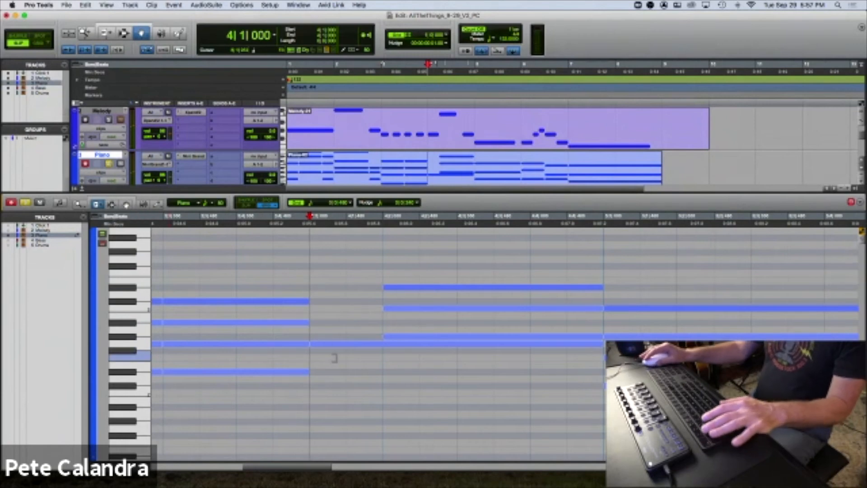
key(r)
key(r)
click(298, 223)
key(space)
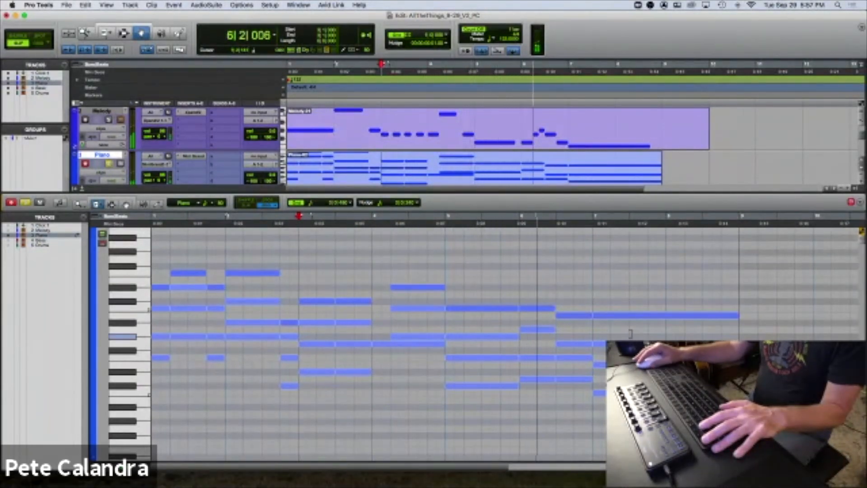
key(space)
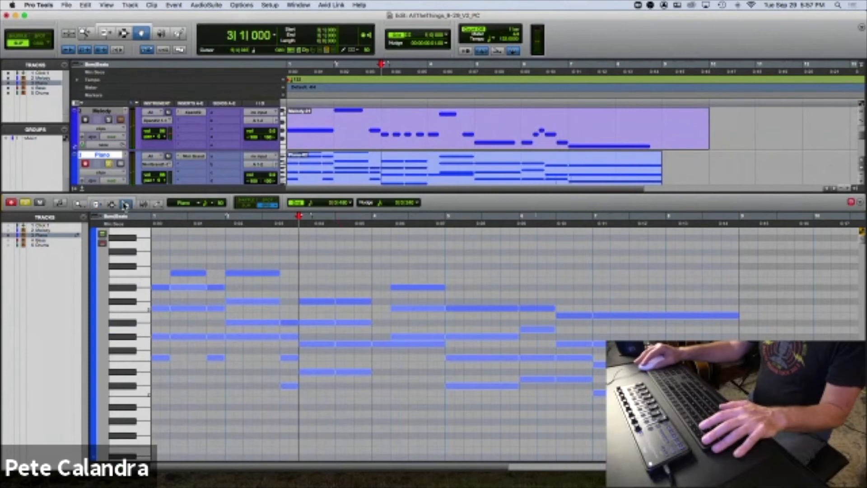
Split the two bar 6 chords at 6|2|000 and 6|4|000 with the Selector tool
drag(475, 291, 489, 390)
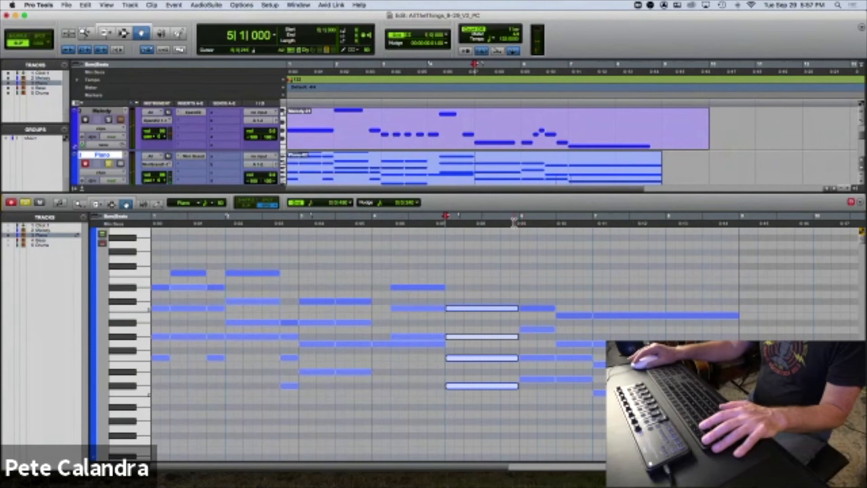
click(516, 223)
key(t)
key(t)
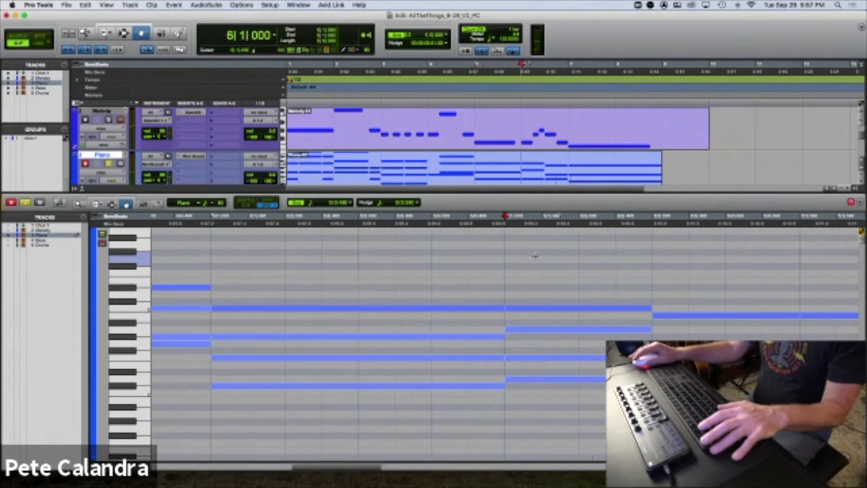
key(F7)
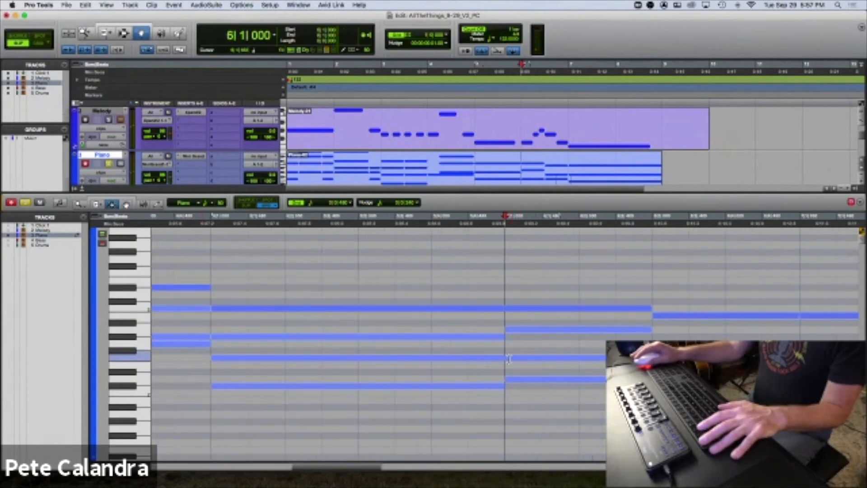
click(586, 342)
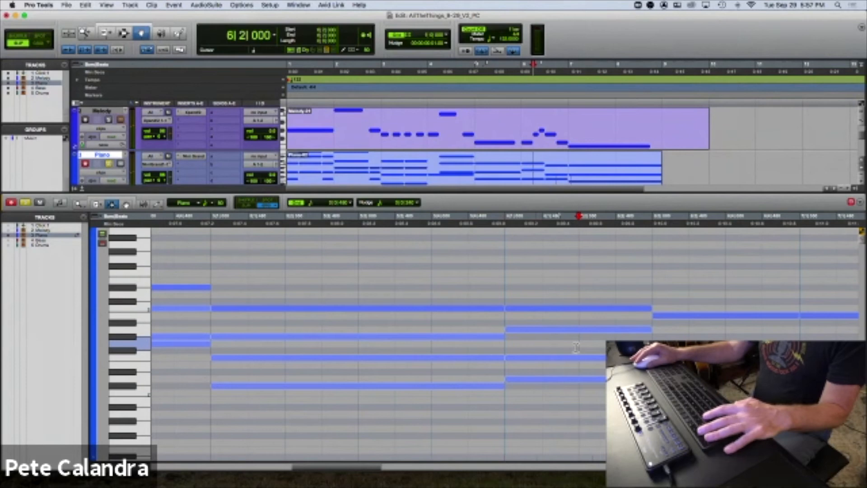
key(b)
click(578, 342)
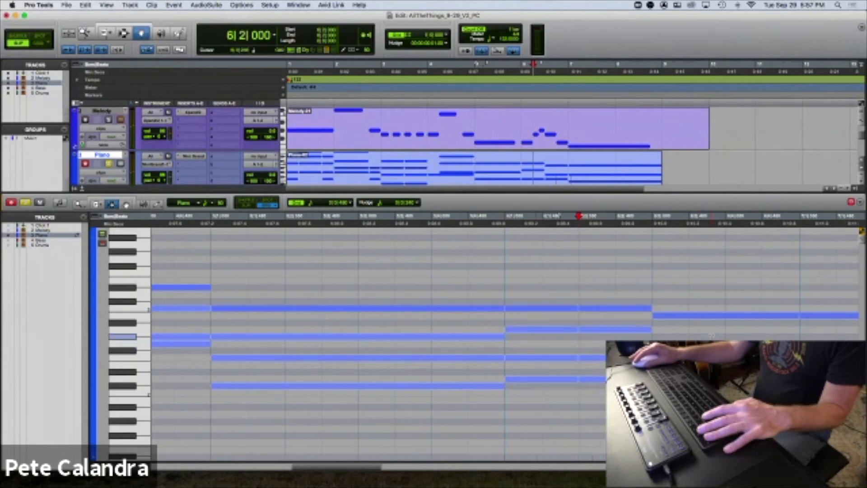
key(b)
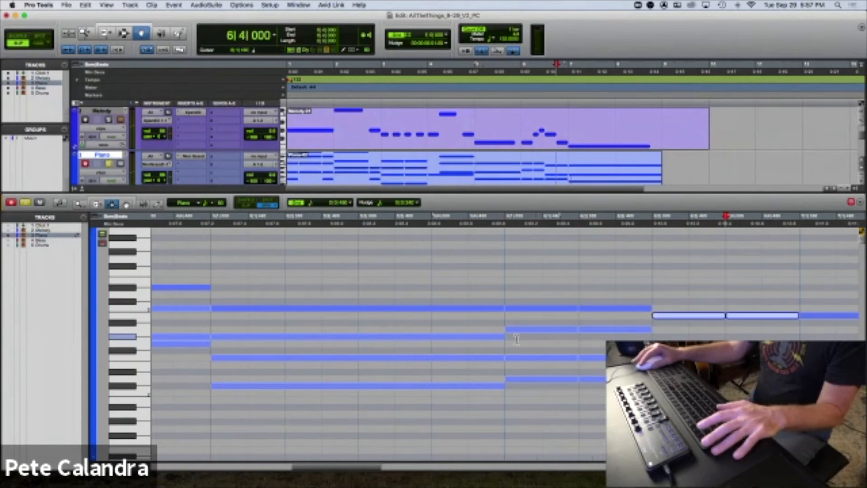
Play the split bar 6 chords from 6|1|000, then stop
click(503, 344)
key(space)
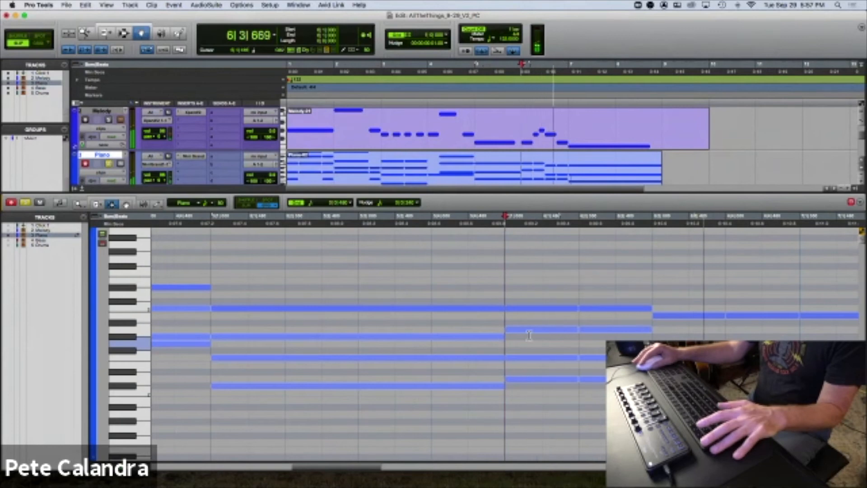
key(space)
Transpose the top note slice at 6|2|000 down one octave with the Grabber tool
scroll(540, 328, left, 3)
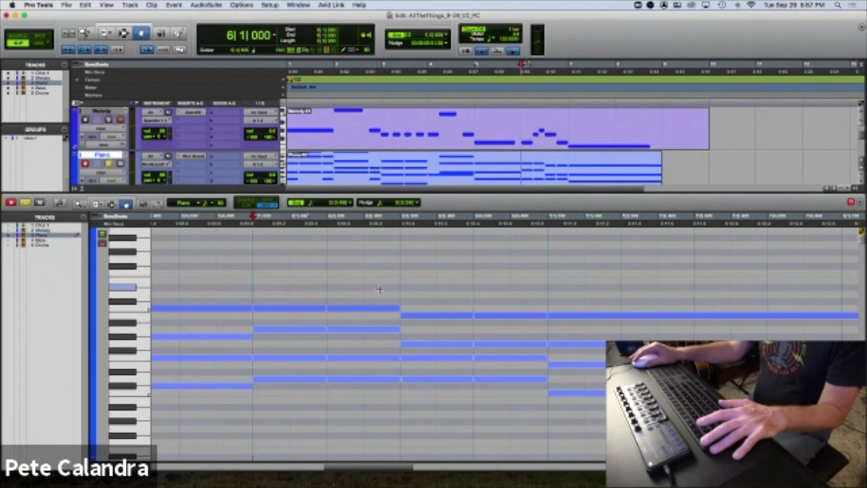
click(361, 310)
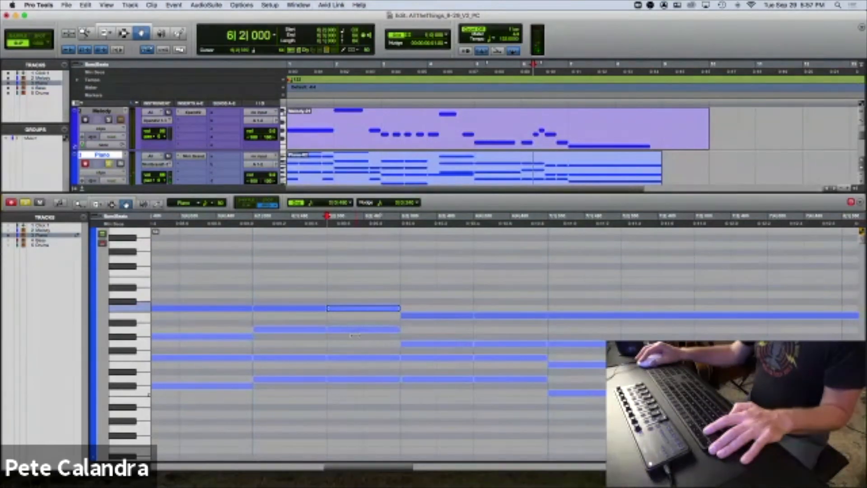
click(363, 313)
click(362, 311)
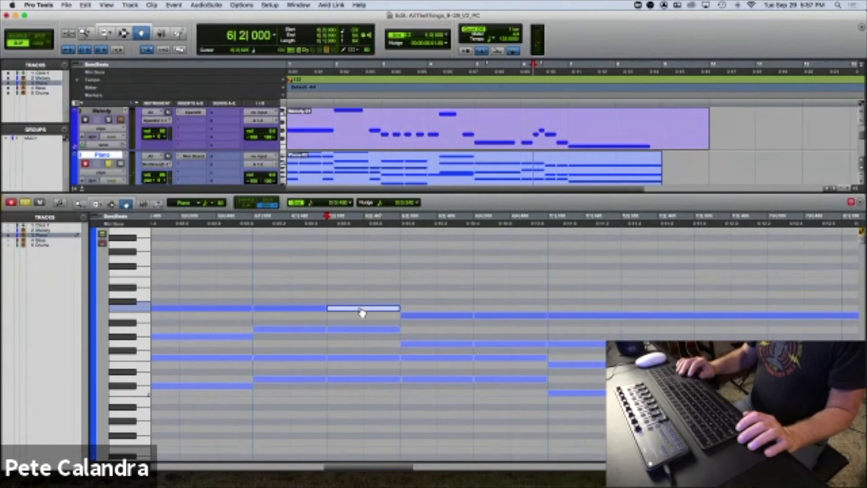
key(shift+Down)
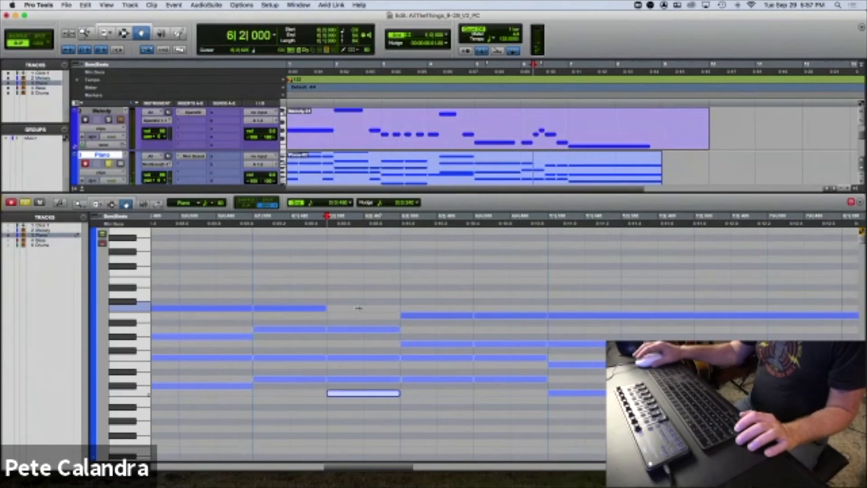
shift+click(356, 330)
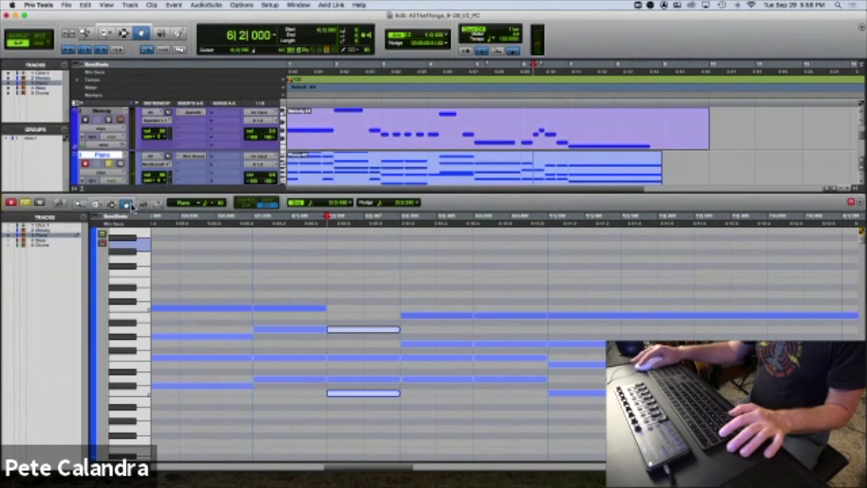
Transpose the top note slice at 6|3|000 down one octave and audition the chord's new top note
click(446, 318)
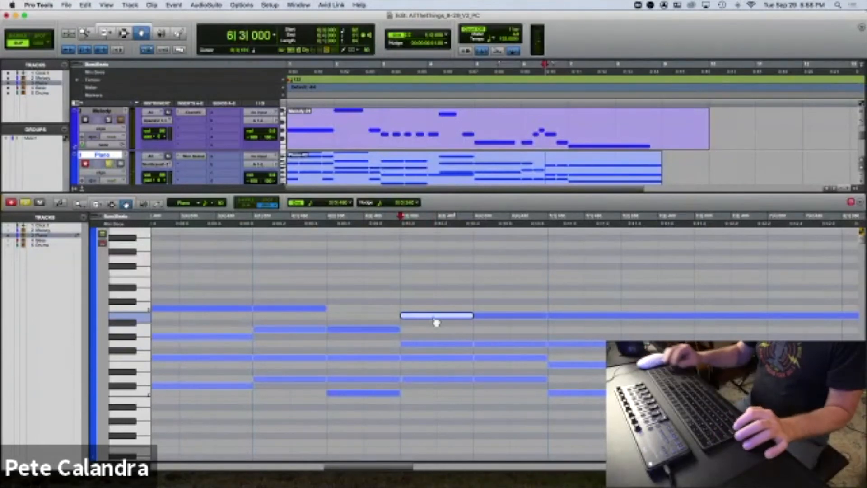
key(ctrl+shift+Down)
click(435, 346)
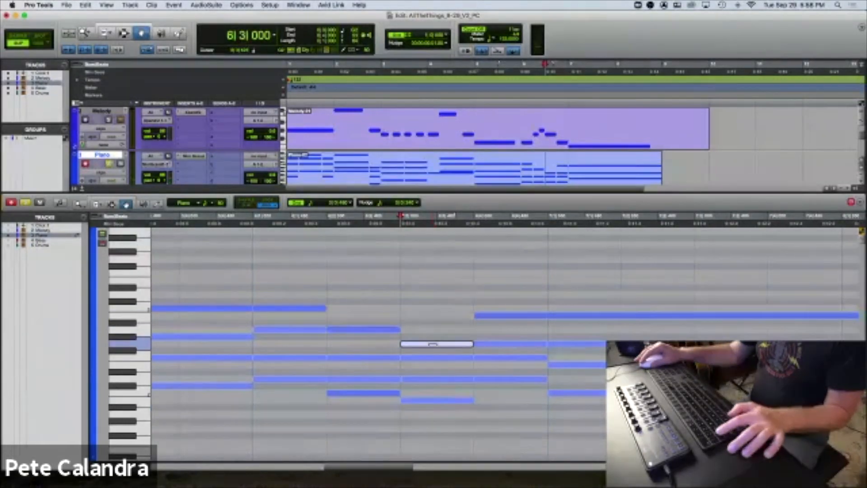
Transpose the second-lowest note slice at 6|4|000 up one octave and audition the chord's top two notes
click(495, 359)
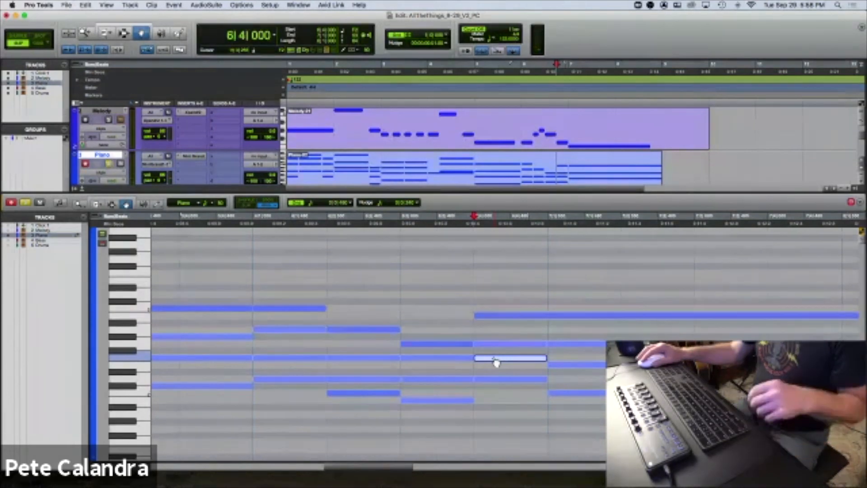
key(shift+Up)
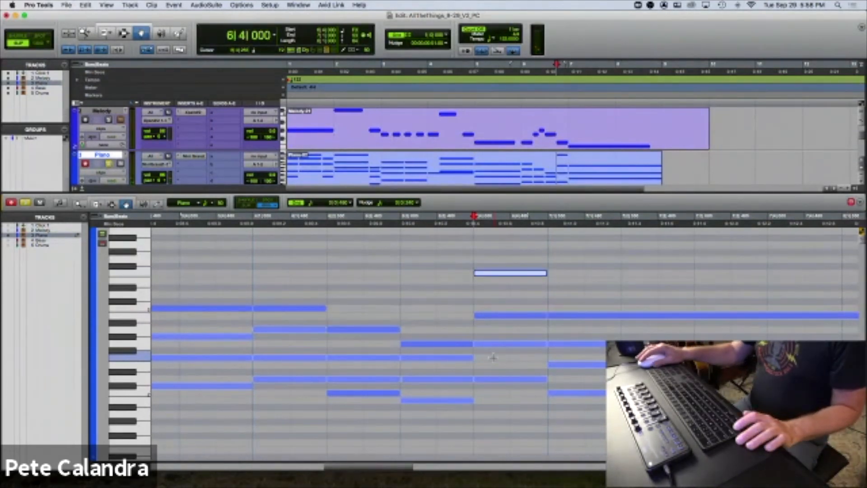
click(507, 315)
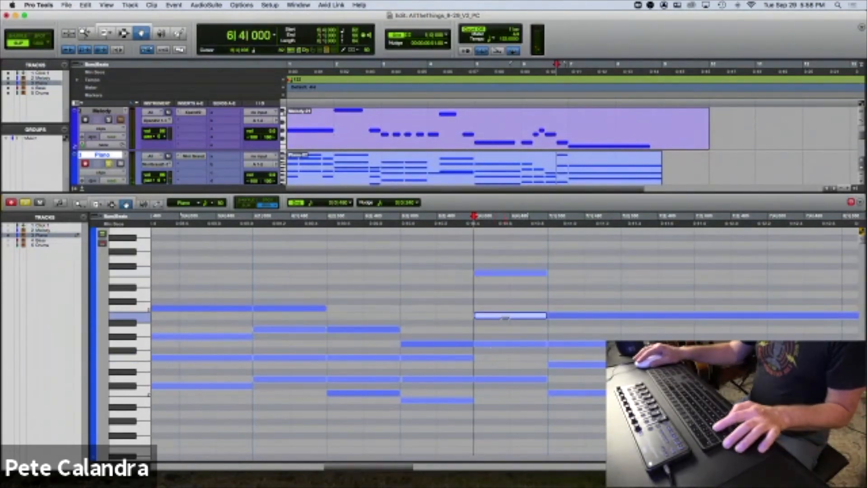
click(506, 273)
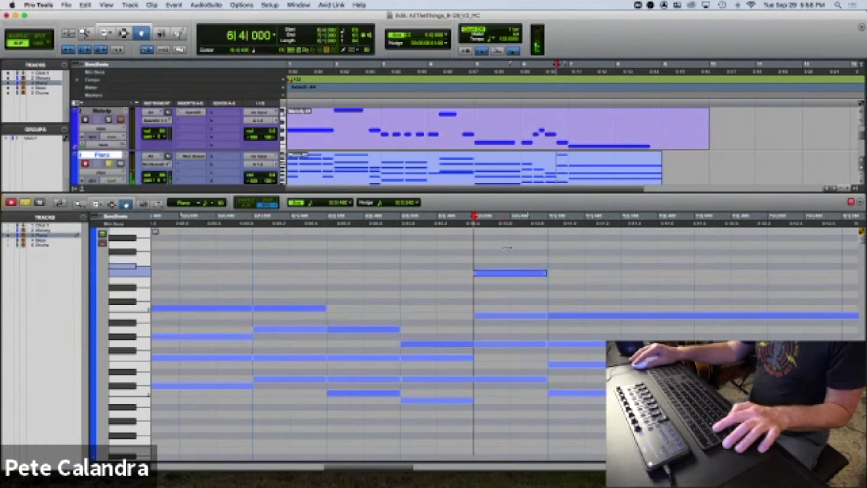
Play the inverted bar 6 chords from 6|1|000, then stop
click(253, 226)
key(space)
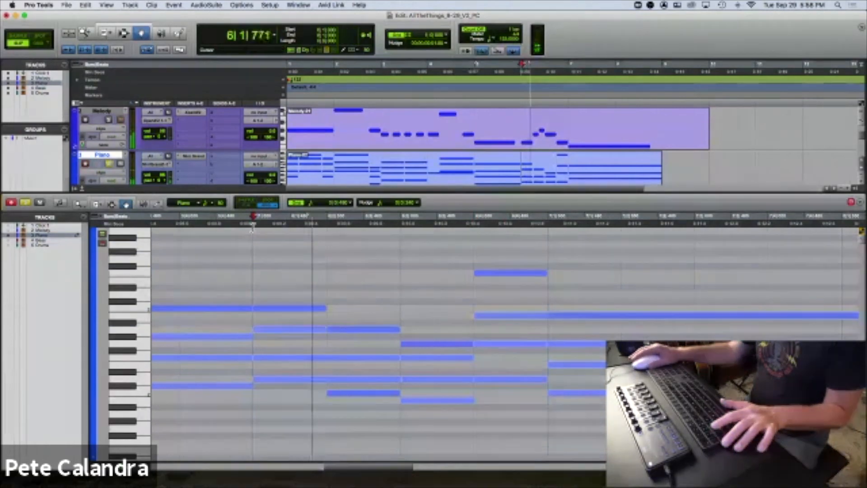
key(space)
Transpose the second-lowest note of the sustained chord at 7|1|000 up one octave
click(586, 345)
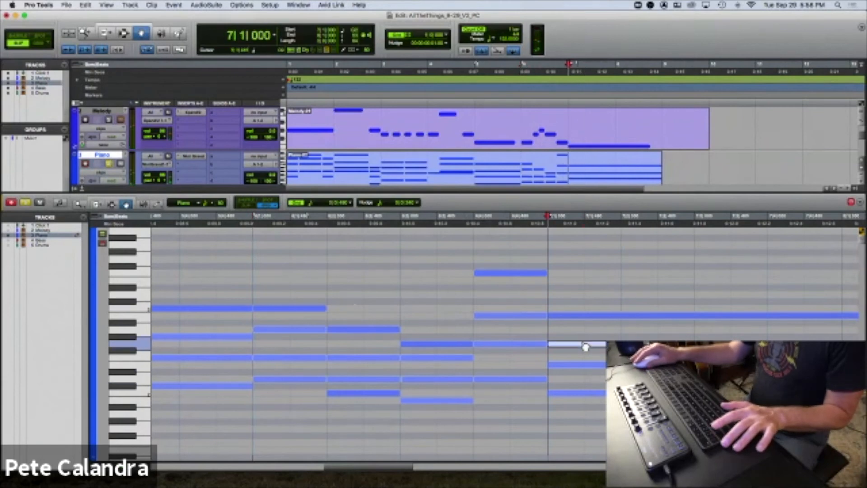
click(582, 364)
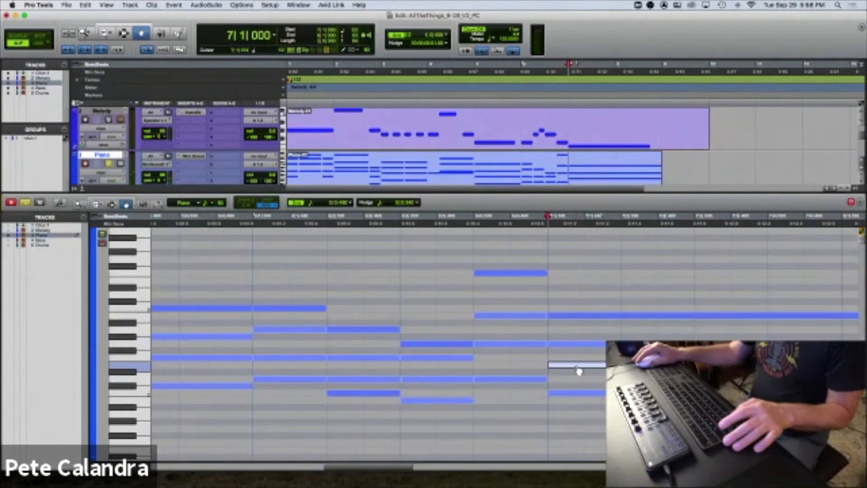
key(ctrl+shift+Up)
Audition the top two notes of the chord at 7|1|000 and play the piano part from 6|1|000
key(space)
key(space)
key(ctrl+bracketleft)
click(550, 316)
click(551, 280)
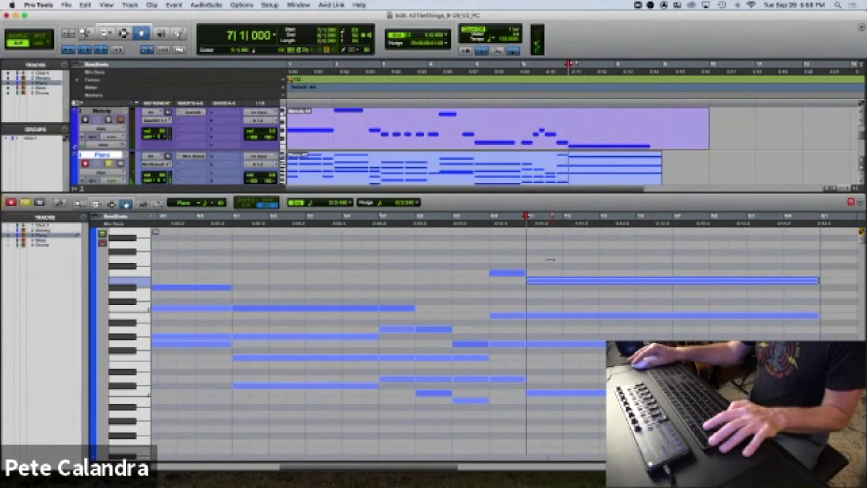
click(381, 228)
key(space)
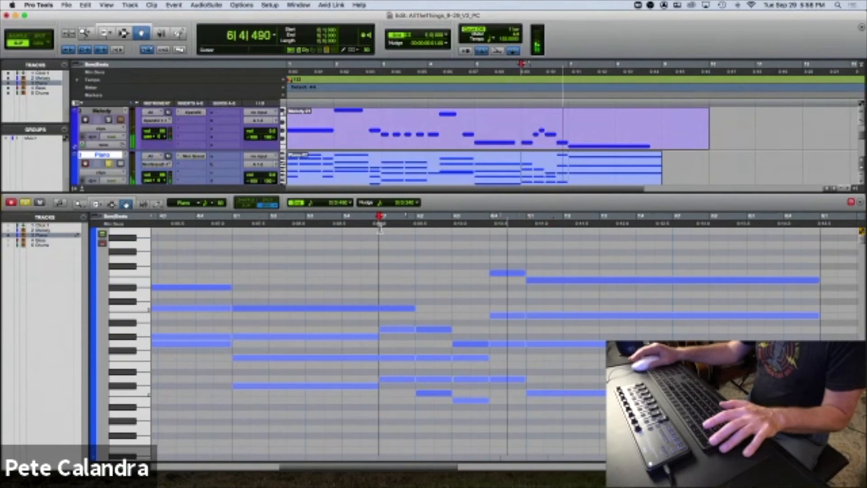
key(space)
Undo the upward octave transpositions of the notes at 7|1|000 and 6|4|000
key(super+z)
key(super+z)
key(super+z)
key(super+z)
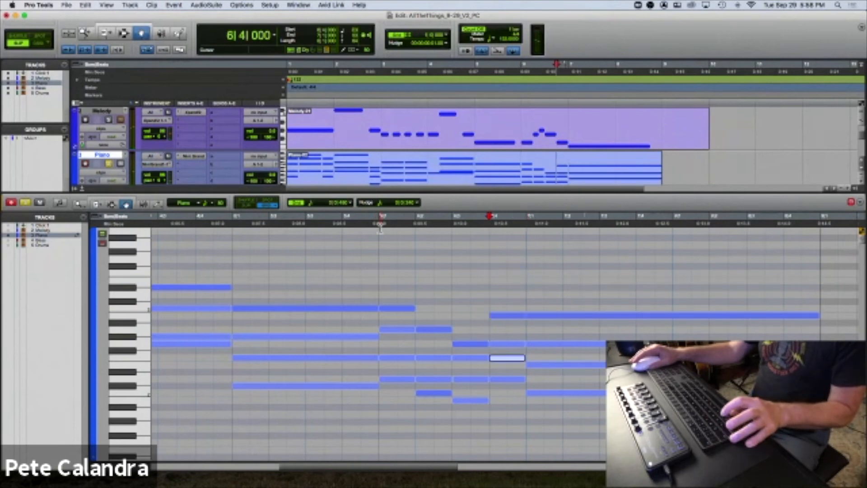
drag(507, 359, 506, 367)
key(super+z)
click(497, 365)
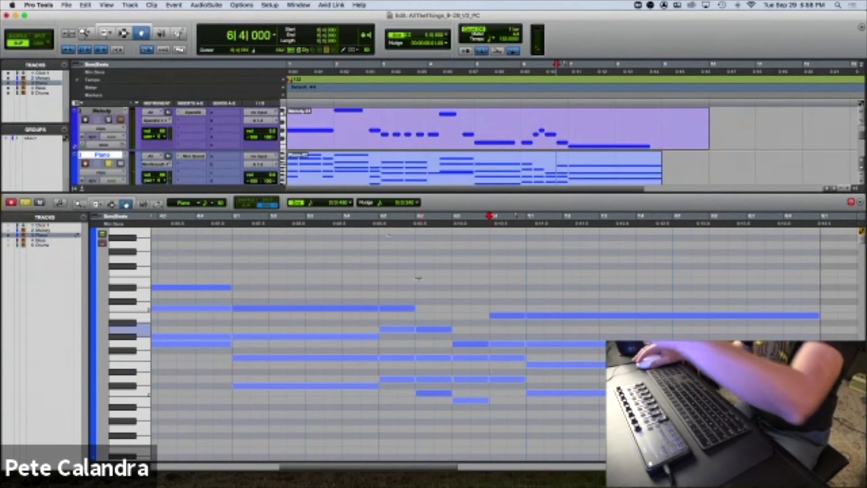
Play the piano part from 6|1|000 to audition the restored chords
key(space)
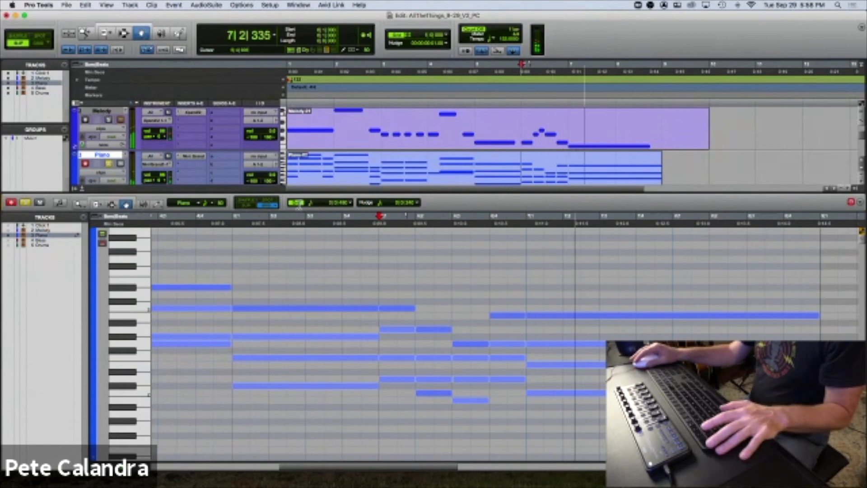
key(space)
Solo the Melody track and play it with the piano from the beginning and again from 6|1|000
click(109, 120)
key(Return)
key(space)
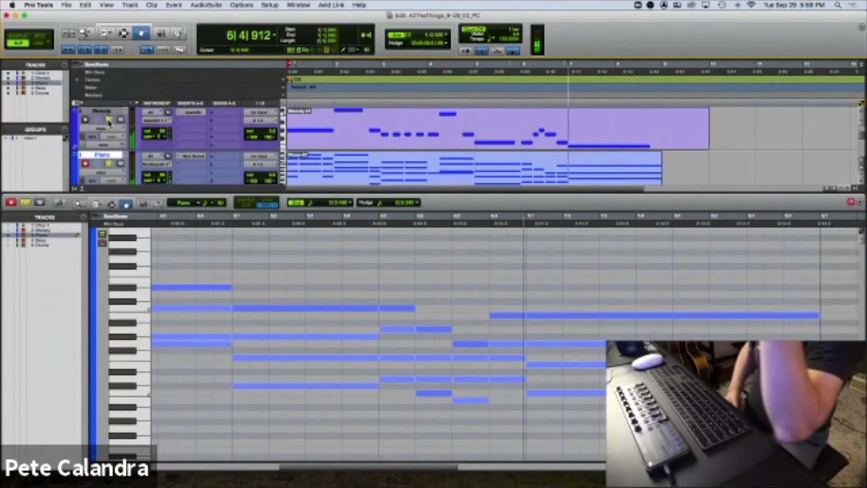
key(space)
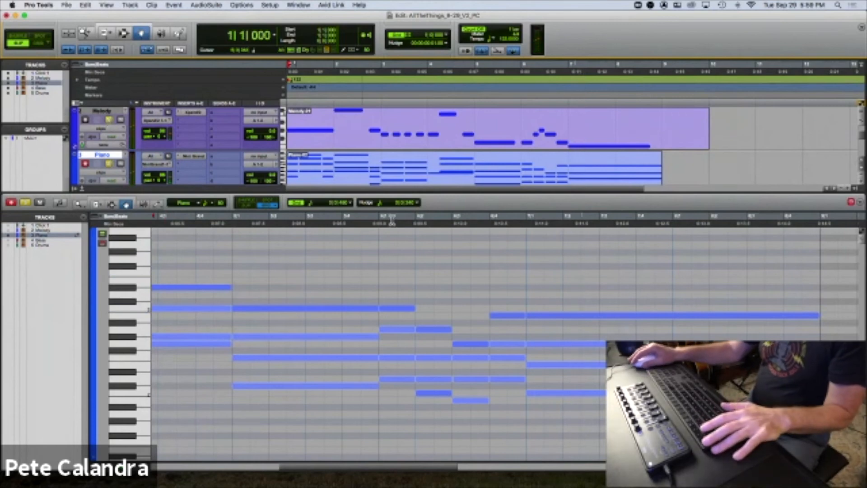
click(379, 228)
key(space)
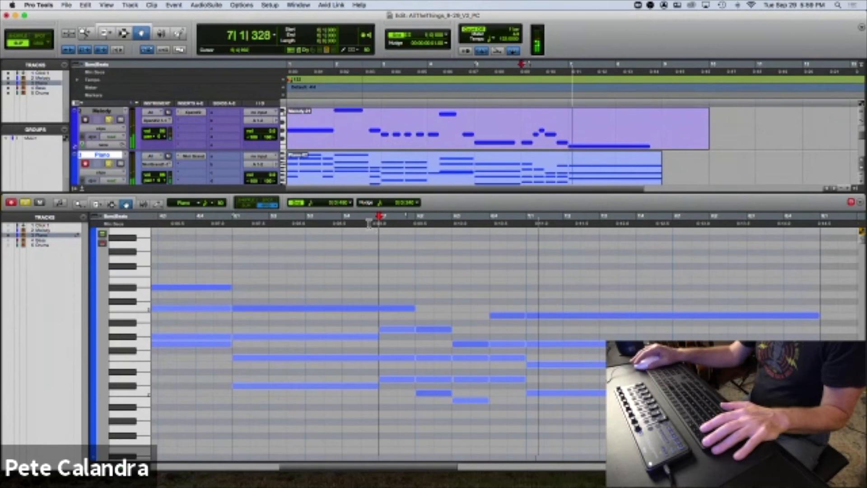
key(space)
Transpose the lowest note of the piano chord at 6|2|000 up one octave and audition it
click(439, 397)
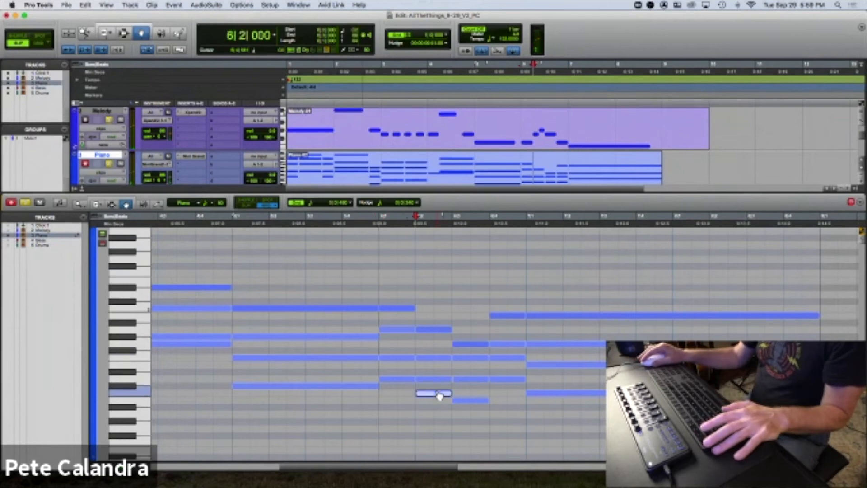
key(shift+Up)
key(space)
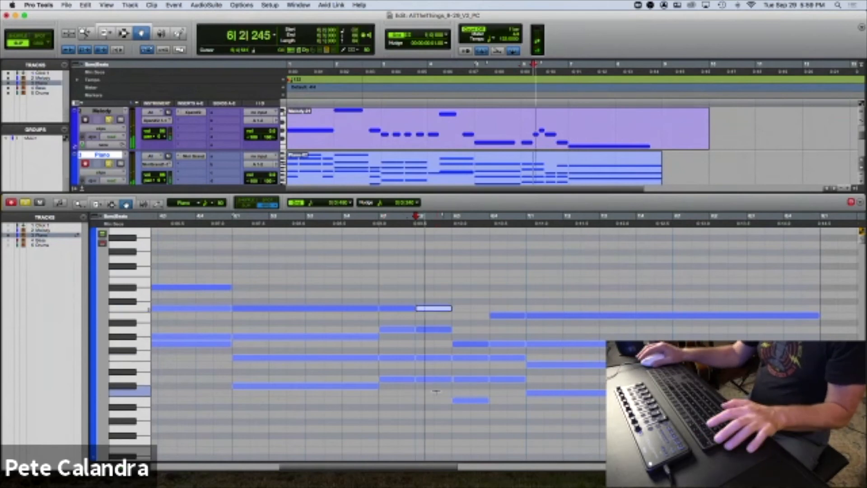
key(space)
Transpose the lowest note of the piano chord at 6|3|000 up one octave, then audition single notes at 6|3|000 and 6|2|000
click(469, 402)
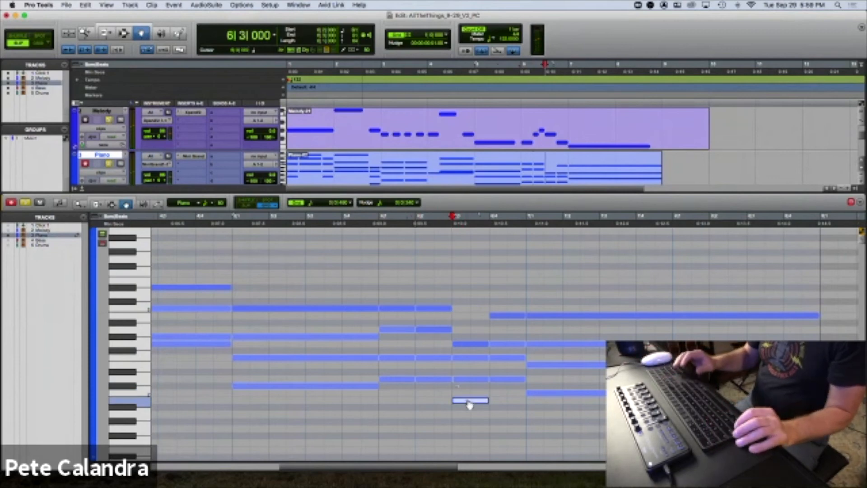
key(shift+Up)
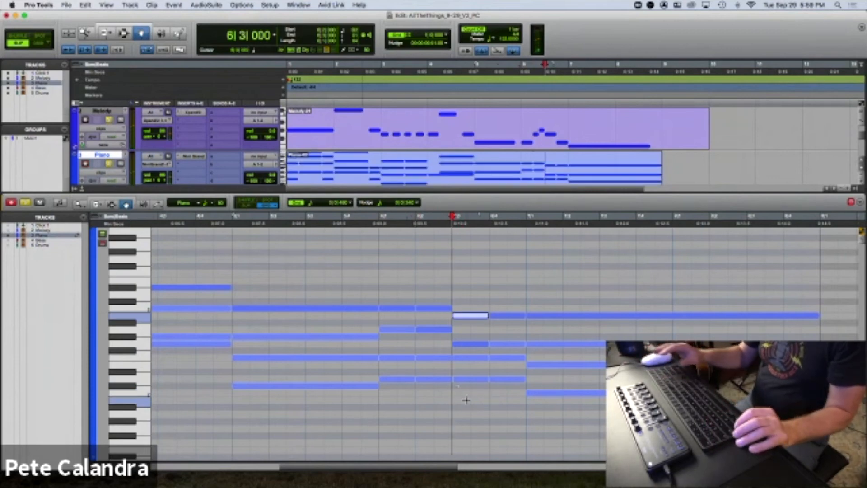
click(468, 343)
click(434, 330)
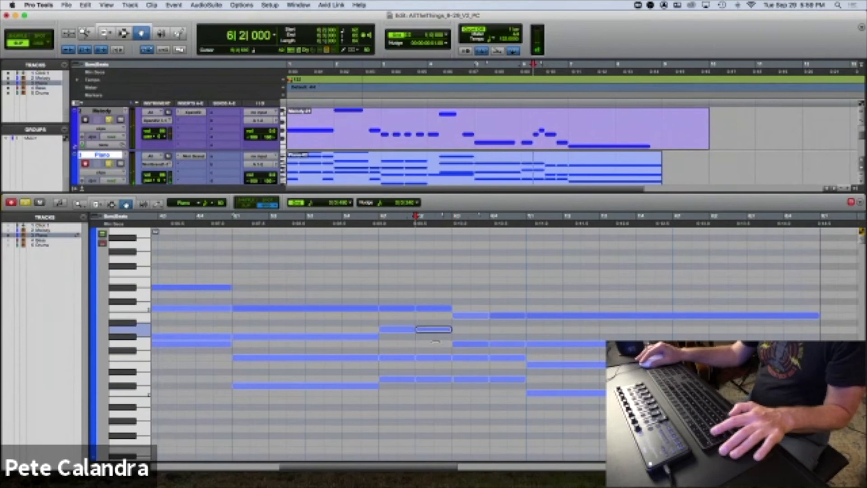
Play the melody with the inverted piano chords from 6|1|000, then stop
click(379, 224)
key(space)
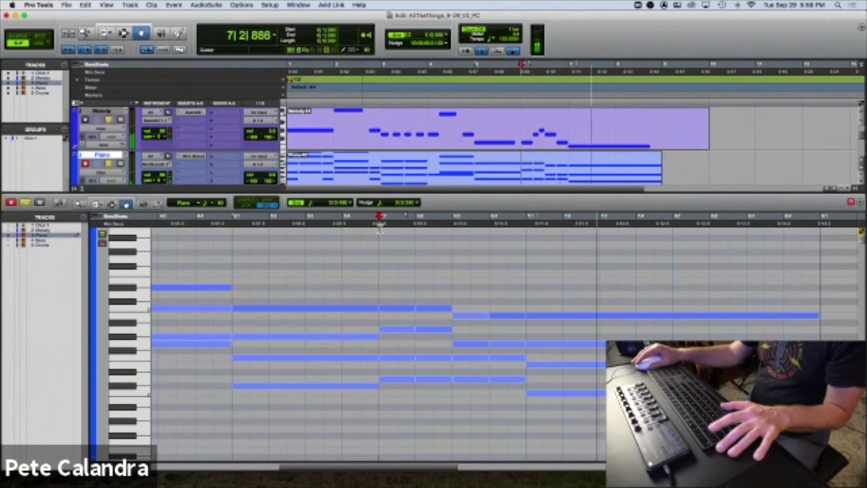
key(space)
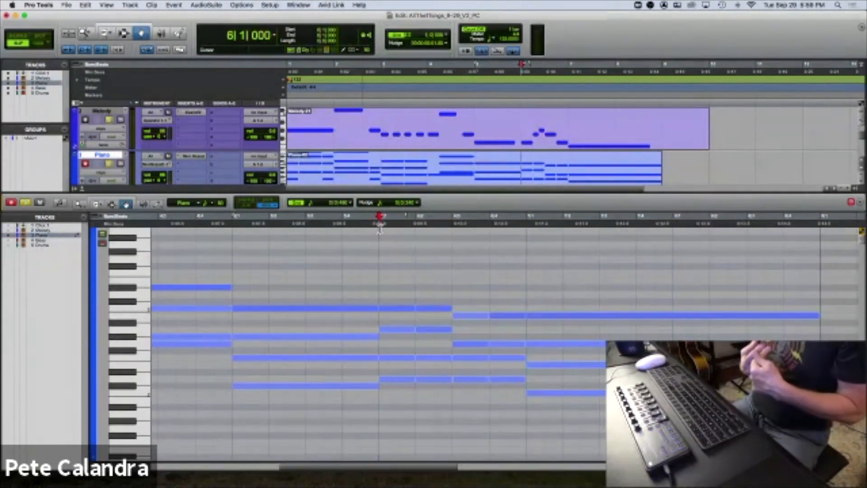
Show the Bass track in the MIDI editor and hide the Piano track there
scroll(134, 142, down, 3)
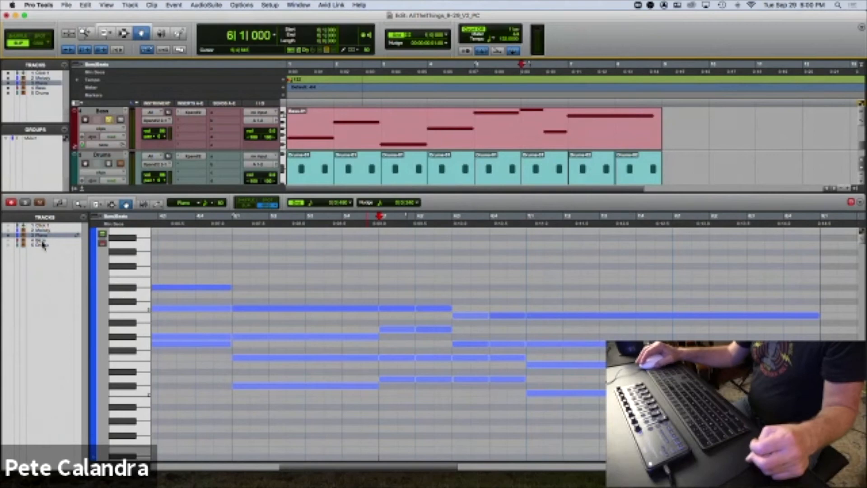
click(9, 241)
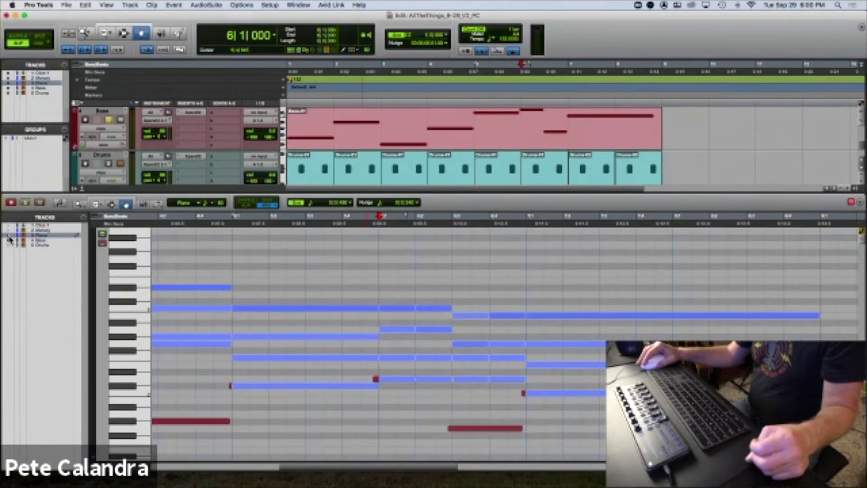
click(8, 235)
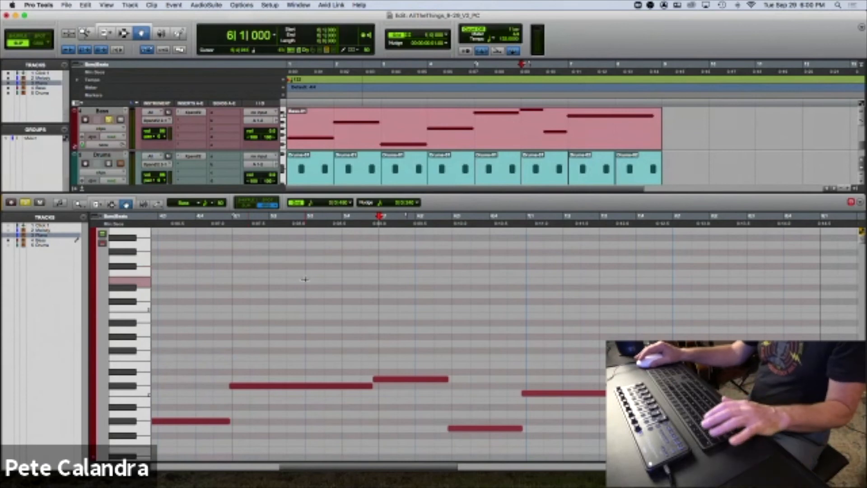
Trim the first two bass notes so they fill bars 1 and 2 exactly, meeting at 2|1|000
scroll(305, 280, left, 8)
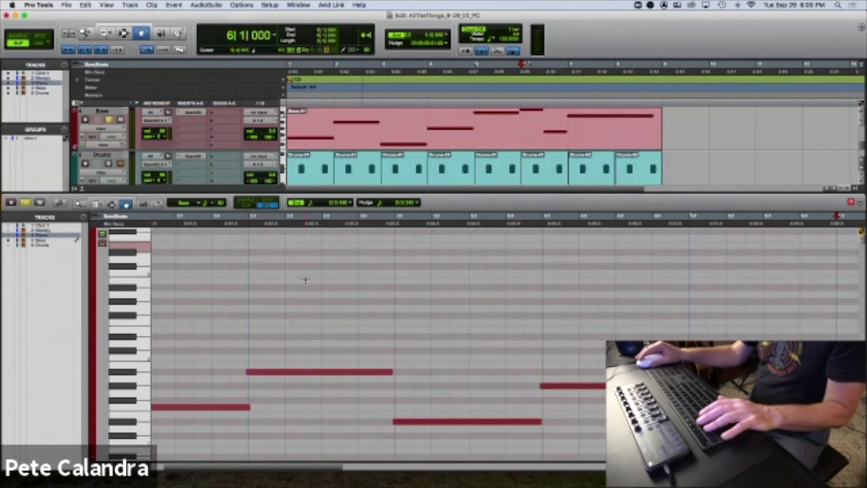
scroll(305, 280, down, 1)
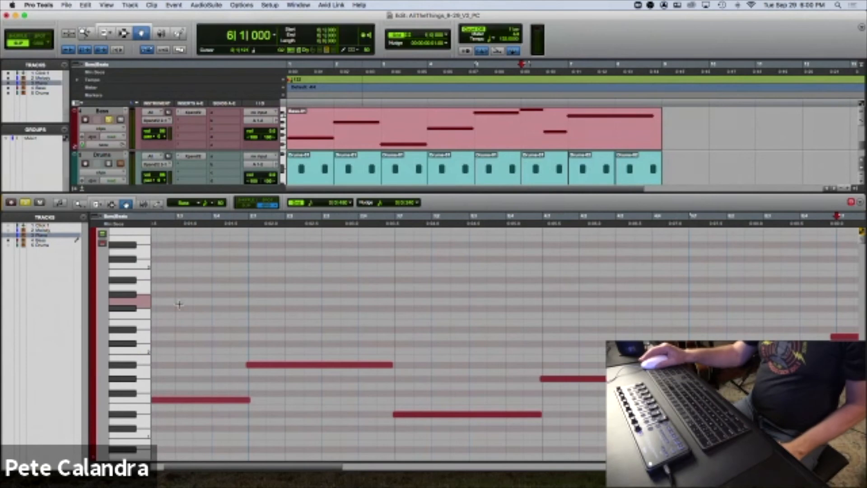
scroll(179, 305, down, 2)
scroll(180, 305, up, 13)
scroll(179, 305, down, 10)
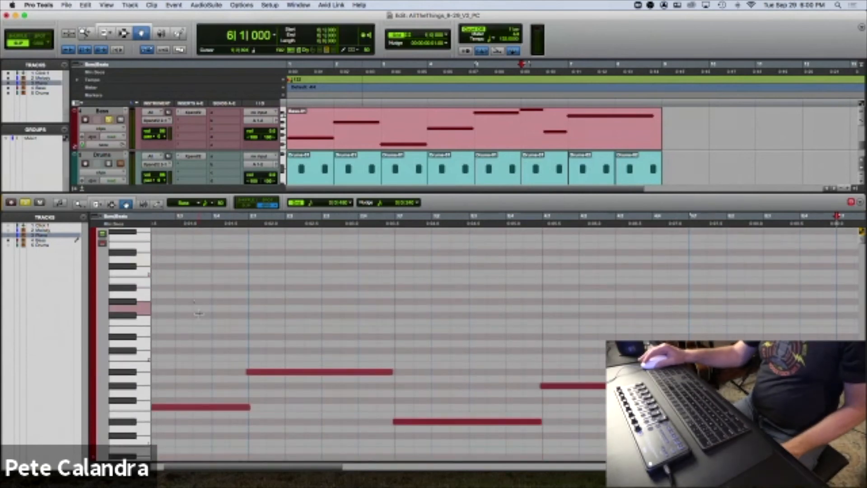
scroll(204, 306, down, 20)
scroll(204, 308, up, 14)
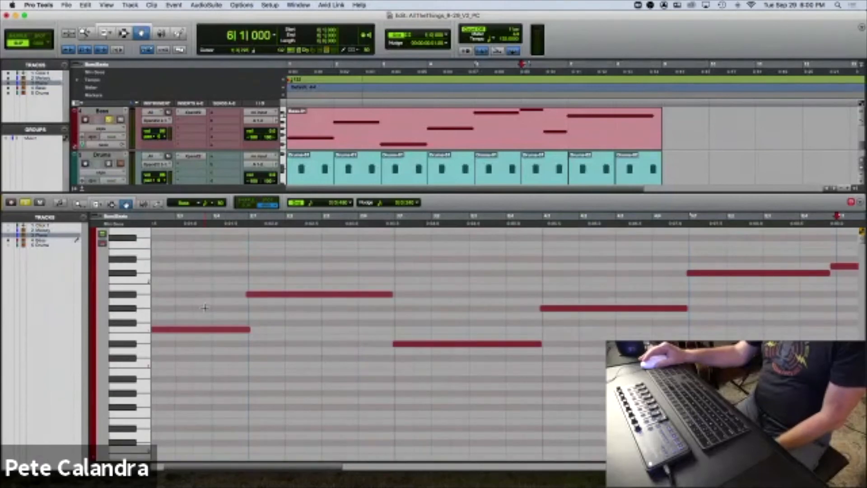
scroll(205, 307, right, 5)
scroll(204, 308, left, 8)
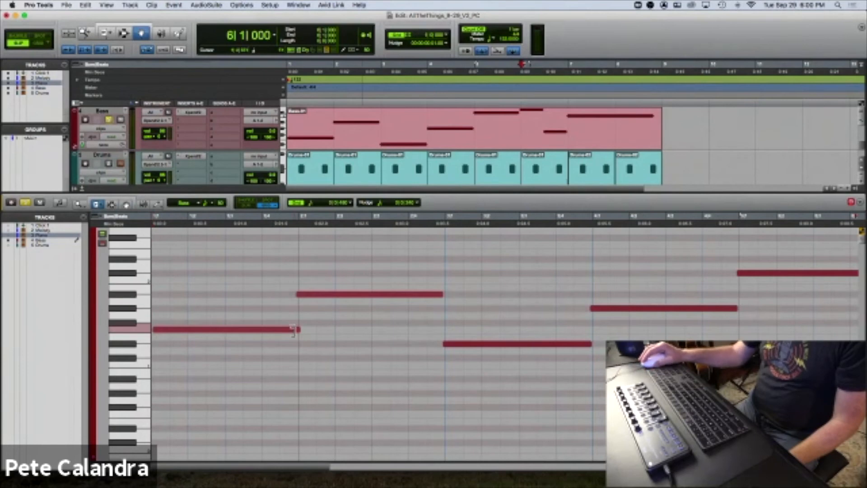
click(126, 205)
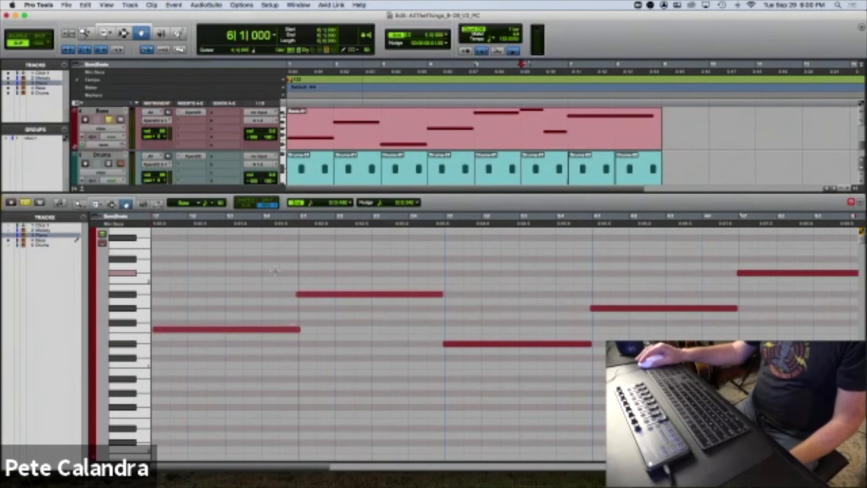
drag(210, 251, 345, 356)
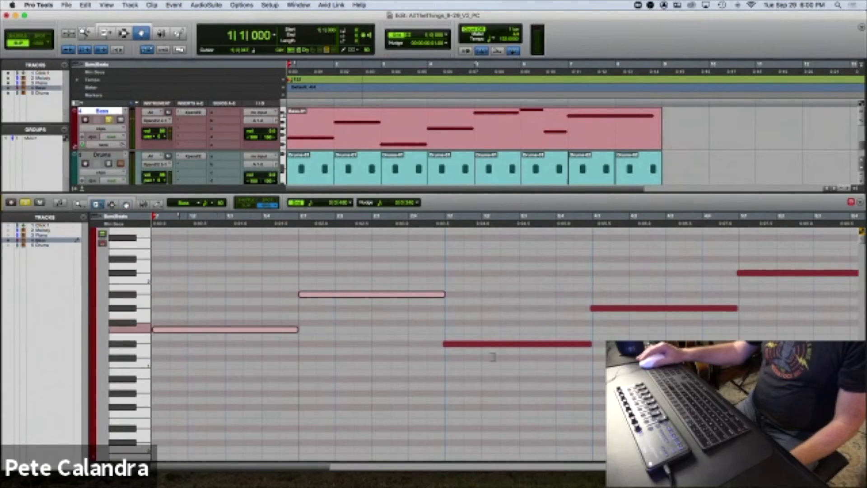
Trim the bass notes of bars 3, 4 and 5 so each starts exactly on its bar line
click(448, 344)
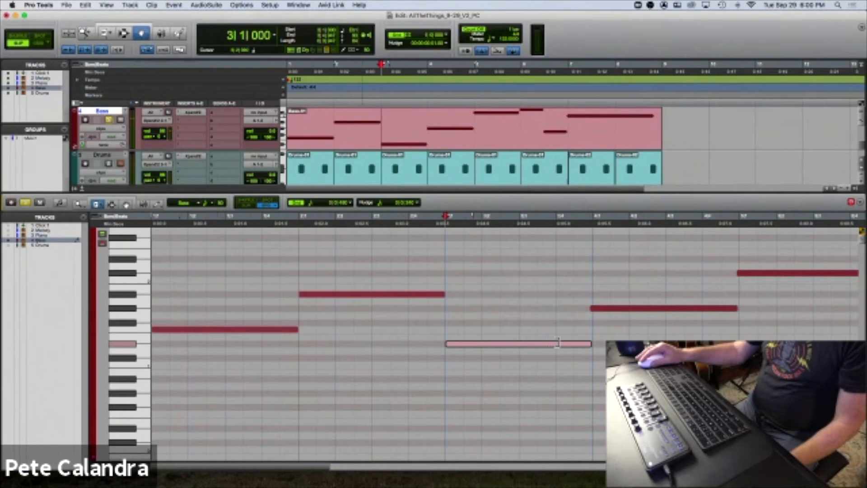
click(600, 308)
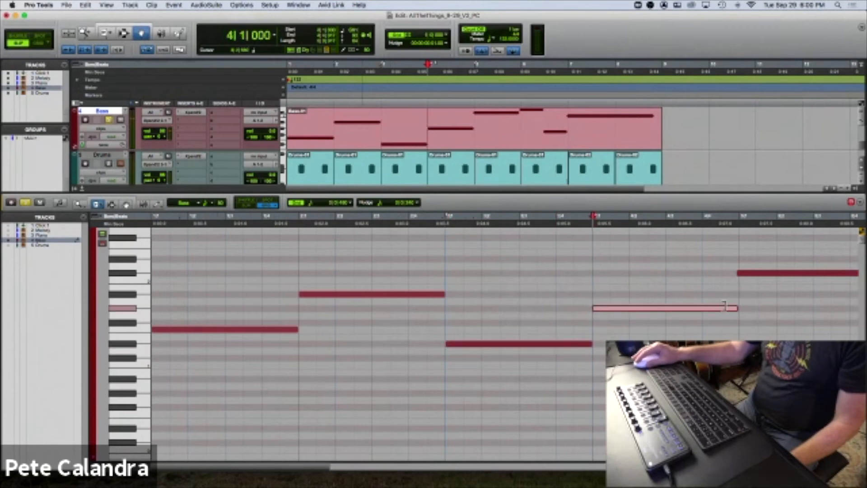
click(740, 273)
Trim the remaining bass notes to the grid, with starts at 6|1|000, 6|3|000 and 7|1|000 and the last note held to 9|1|000
scroll(692, 275, right, 5)
click(682, 266)
click(715, 315)
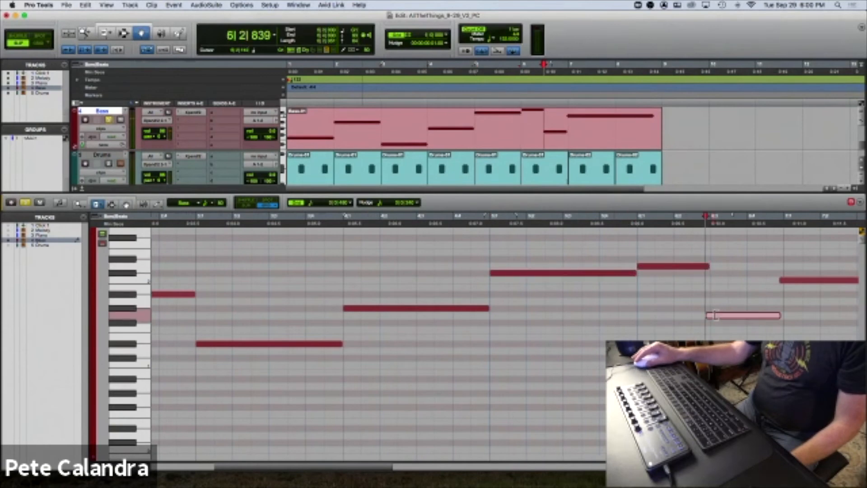
drag(782, 281, 786, 280)
scroll(735, 283, right, 9)
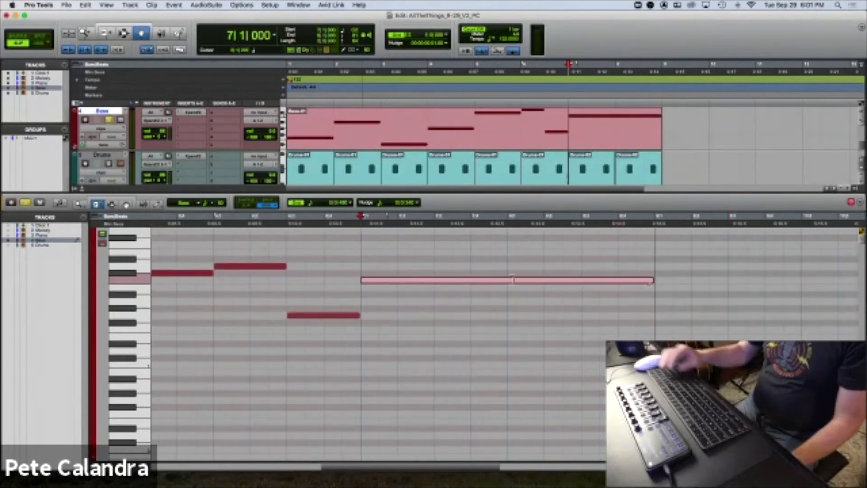
Play the soloed parts with the trimmed bass line from the beginning, then stop
key(Return)
key(space)
key(r)
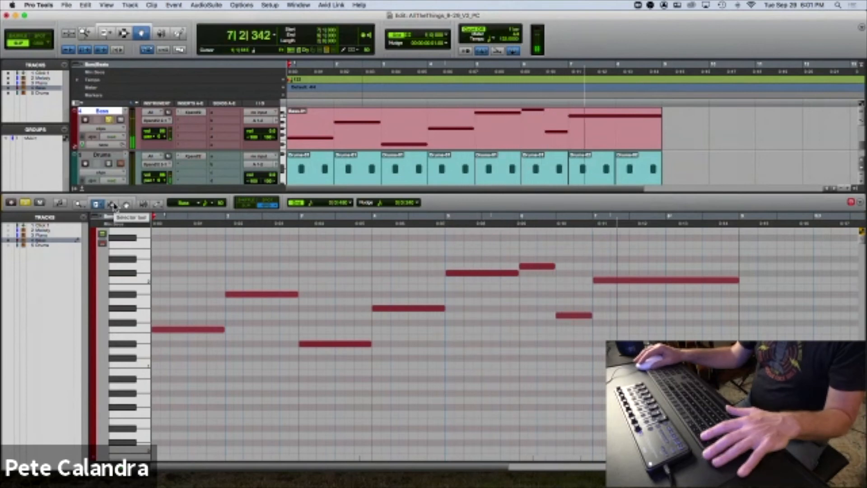
key(space)
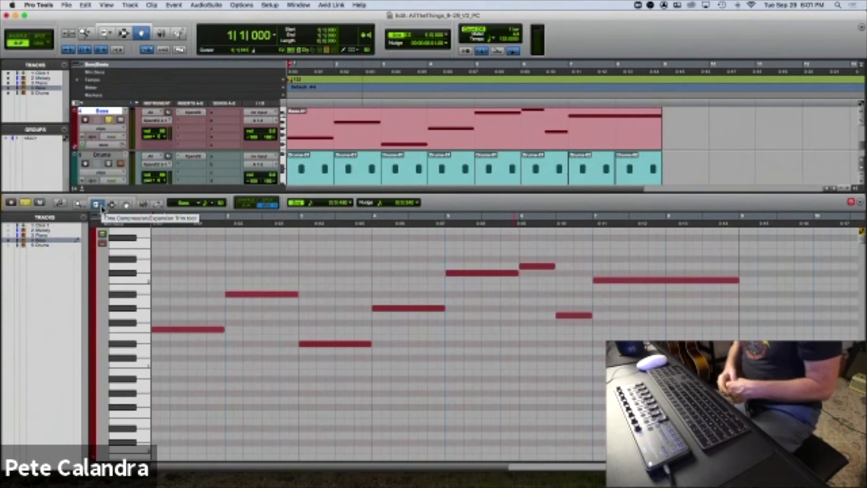
Play the first bars from 1|1|000 to hear the bass move from bar 1 into bar 2
key(t)
key(t)
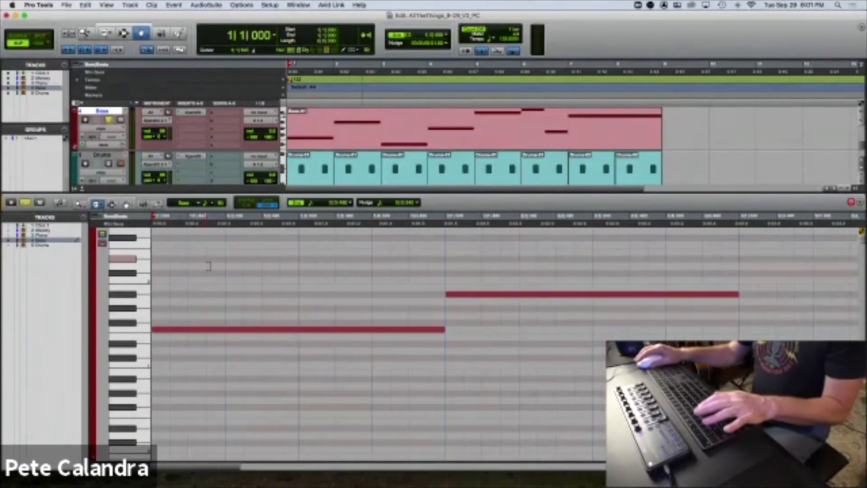
key(space)
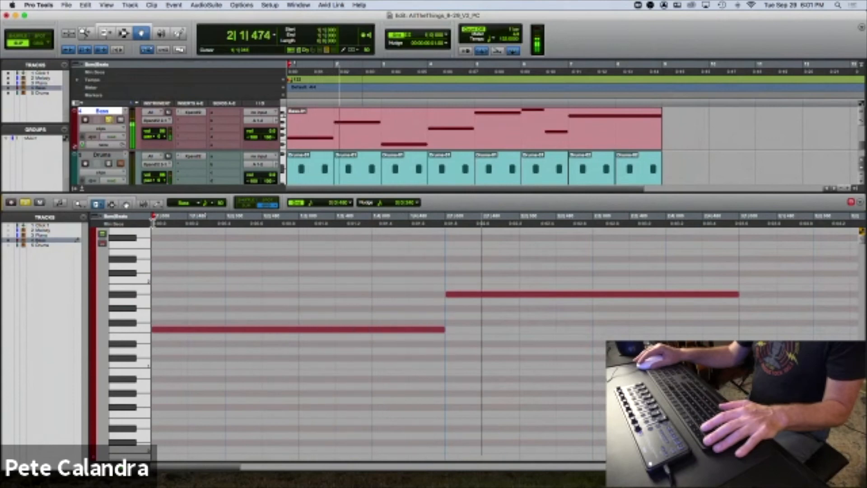
key(space)
Split the first bass note at 1|4|000
key(F7)
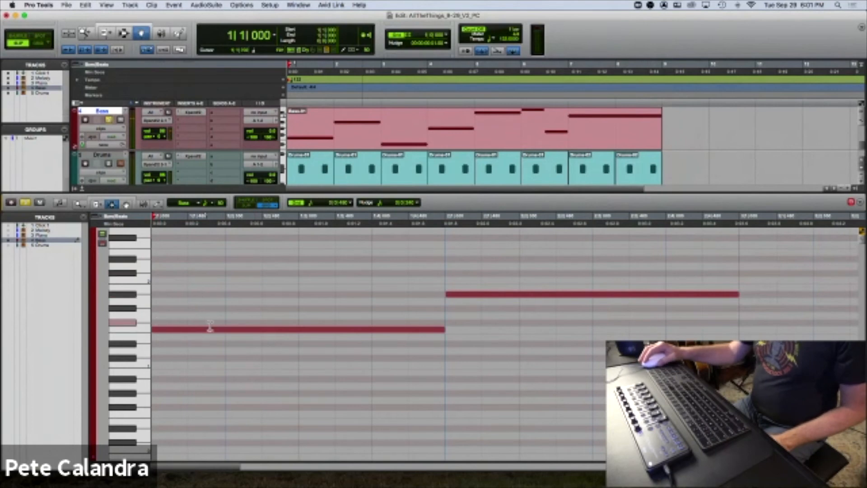
click(372, 323)
key(super+e)
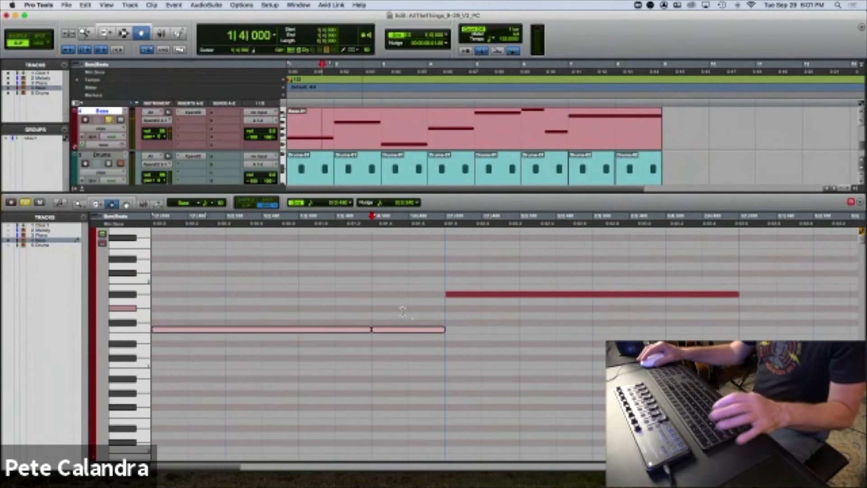
Raise the second part of the split bar 1 bass note, starting at 1|4|000, by three semitones
click(403, 311)
click(127, 204)
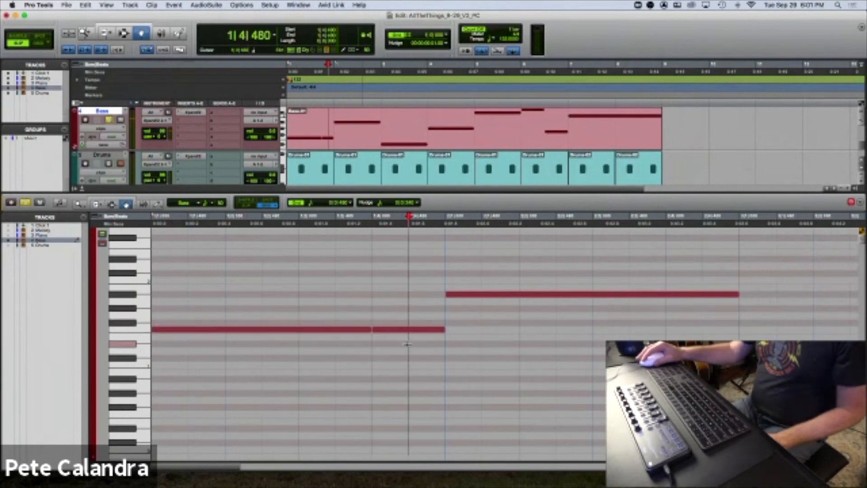
click(405, 333)
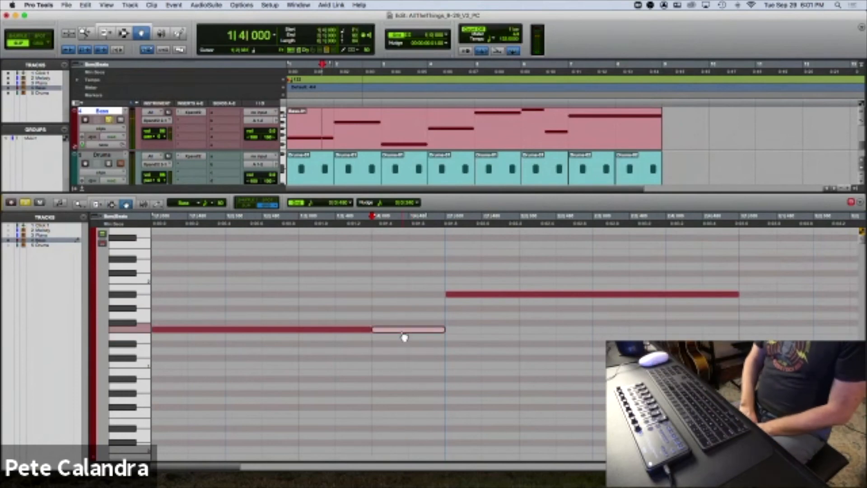
mouse_move(404, 336)
mouse_down()
mouse_move(408, 306)
mouse_move(408, 333)
mouse_up()
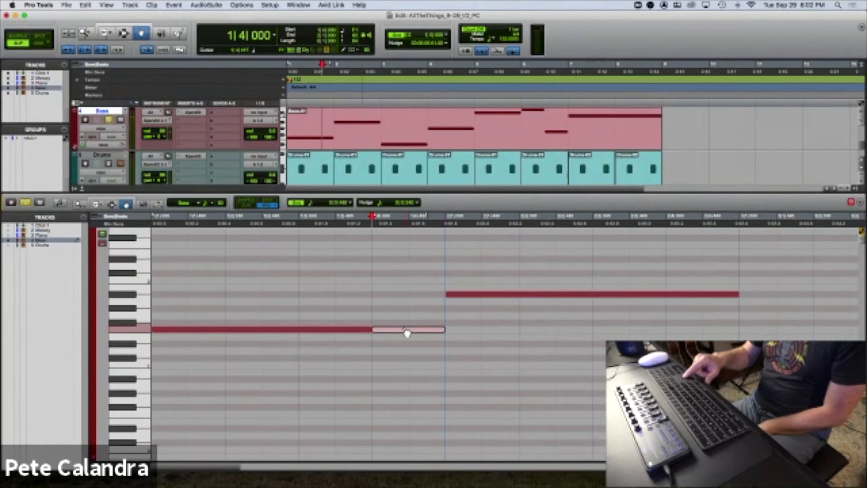
key(Up)
key(Up)
key(Up)
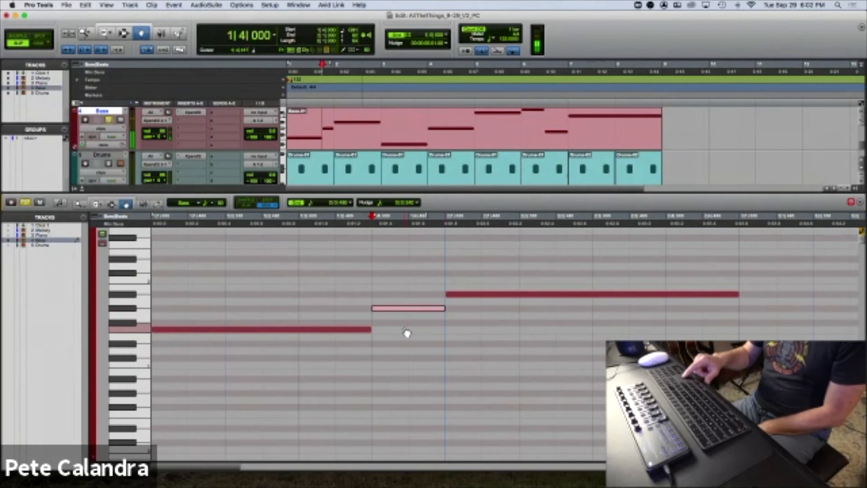
Play the bass line from the beginning, then step back and forth through its first three notes to hear the movement into bar 2
key(Return)
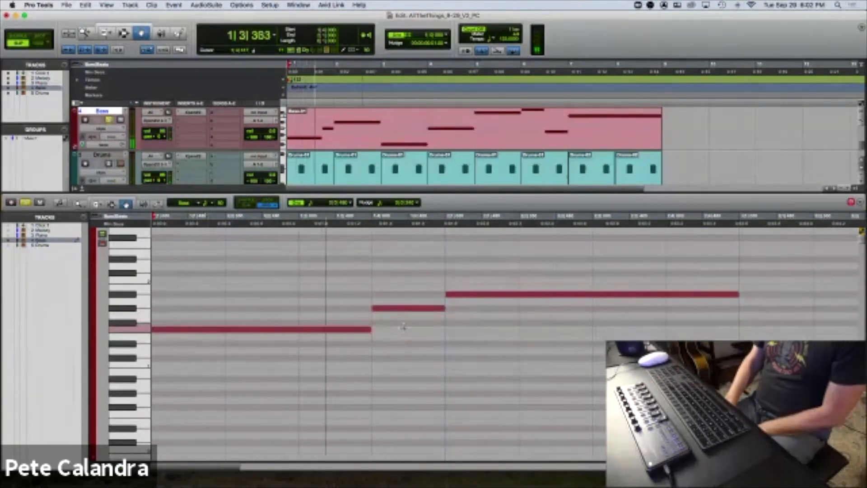
key(space)
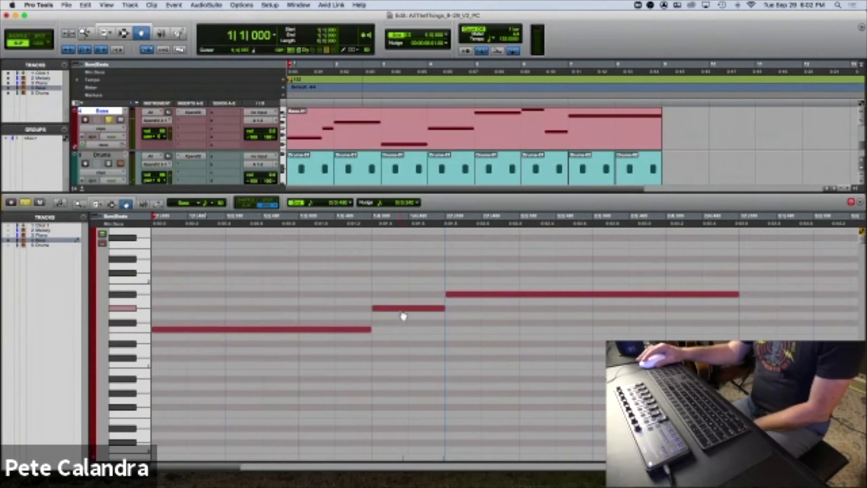
click(403, 308)
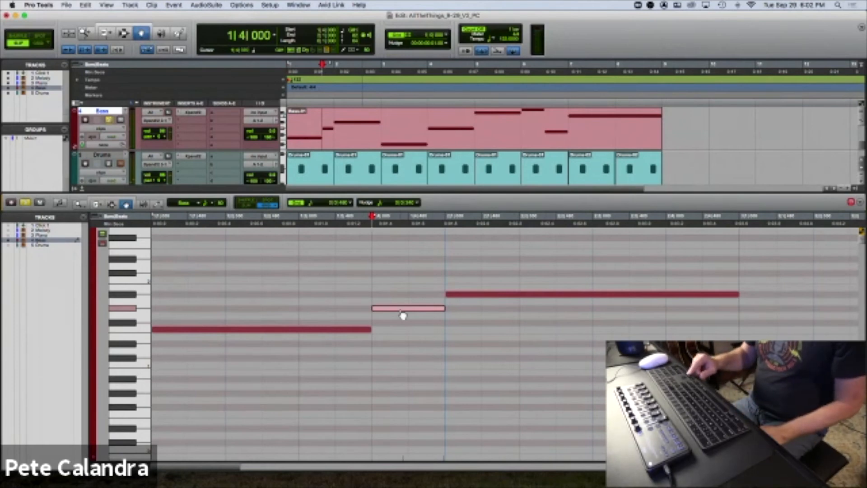
key(Right)
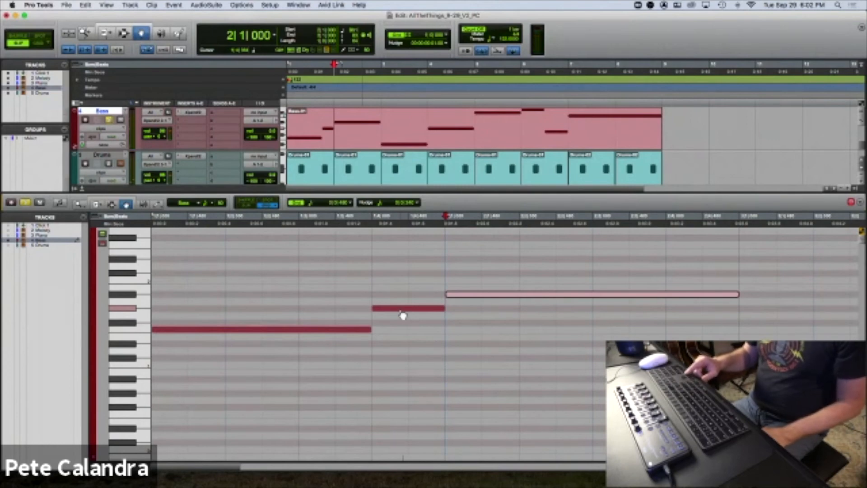
key(Left)
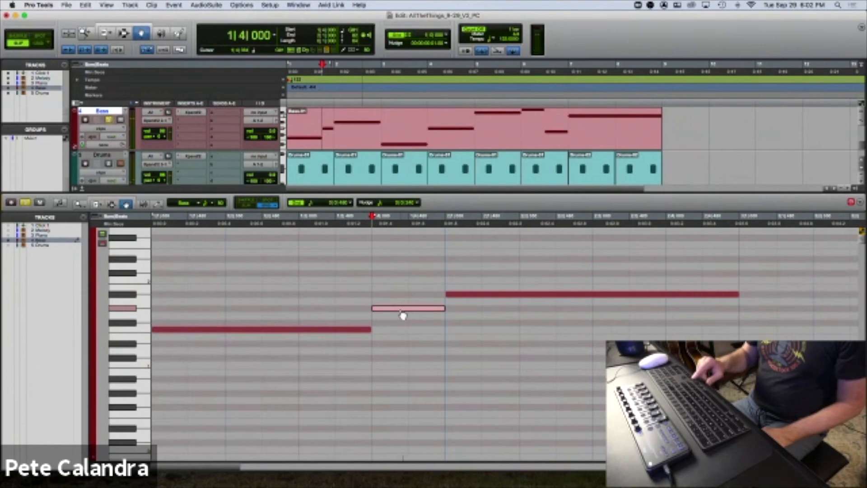
key(Left)
key(Right)
key(Right)
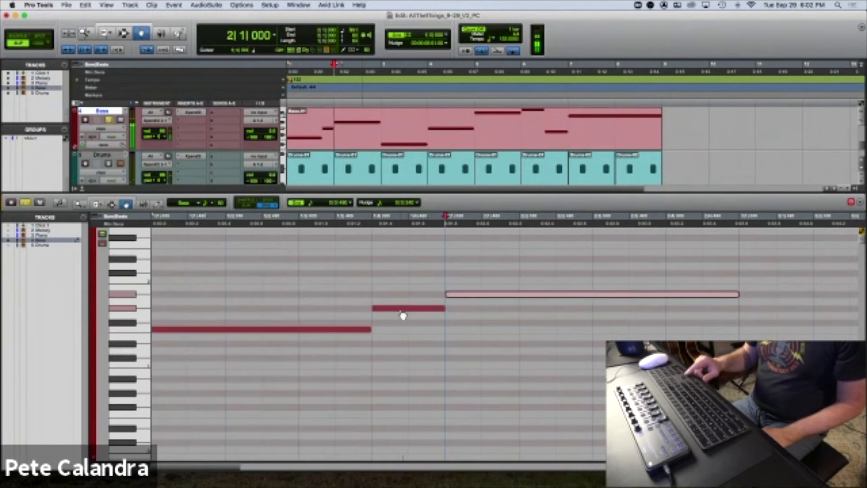
key(Left)
key(Left)
key(Right)
key(Right)
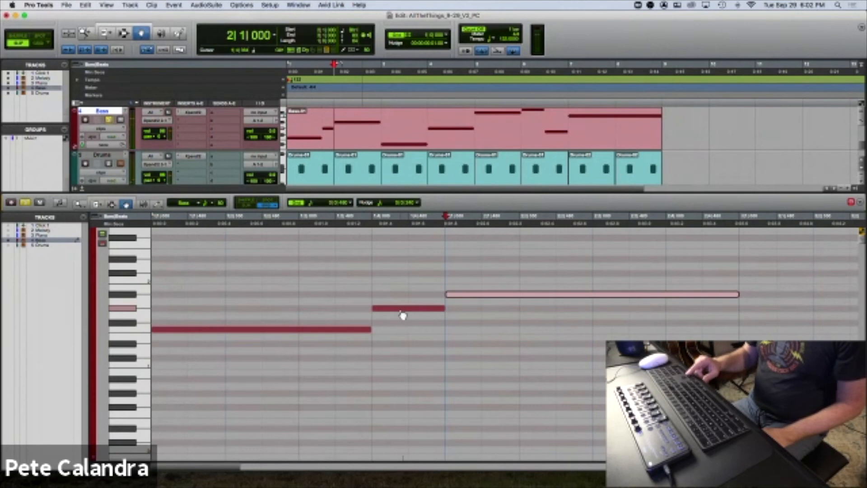
key(Left)
key(Right)
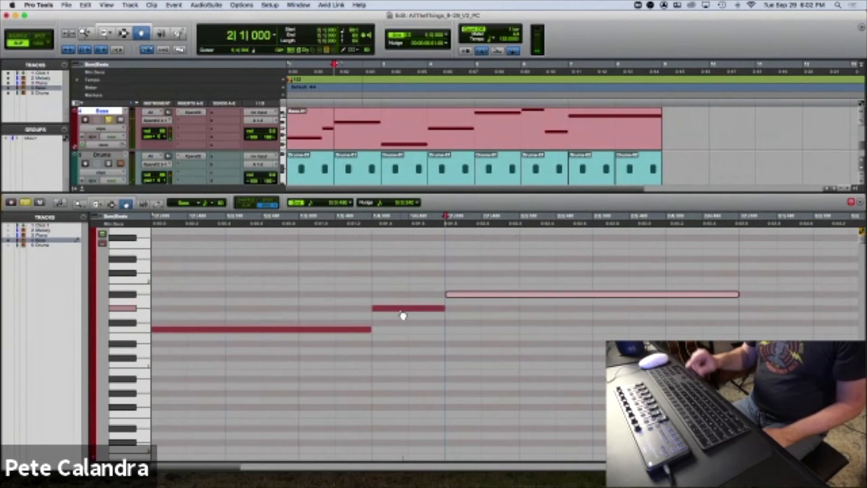
Split the bar 2 bass note at 2|4|000
click(113, 204)
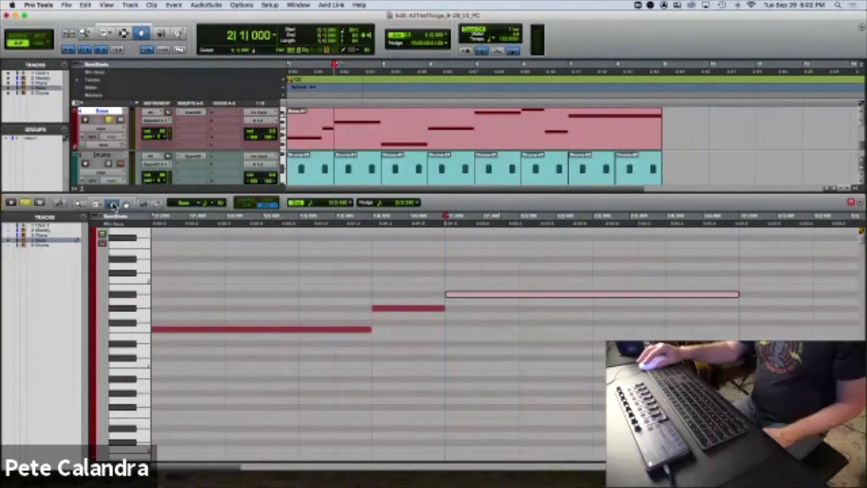
click(666, 296)
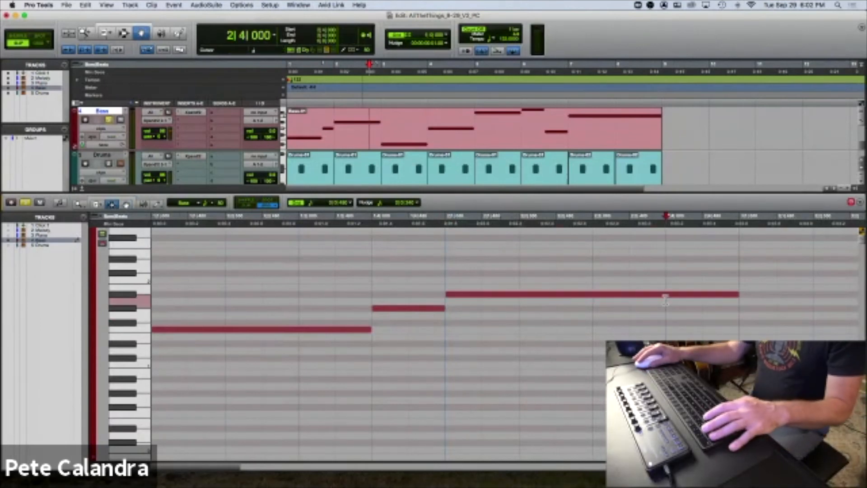
key(super+e)
Play the bass line from the beginning into bar 3, then stop
key(Return)
key(space)
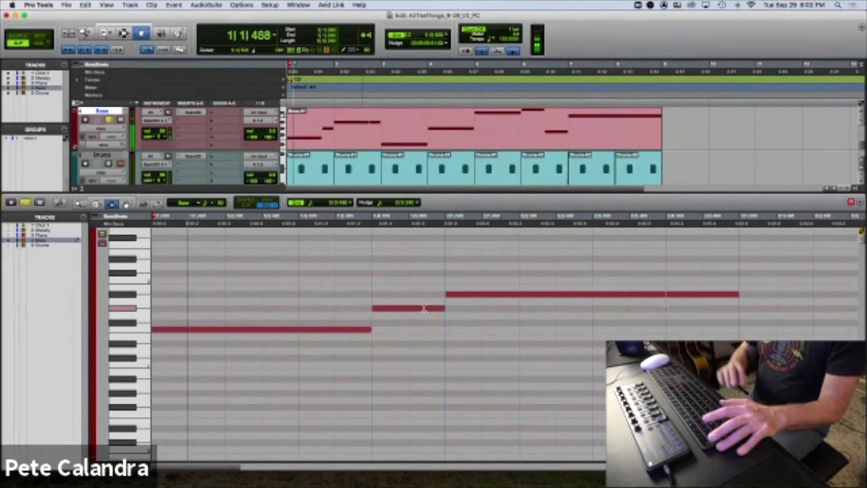
scroll(424, 308, down, 3)
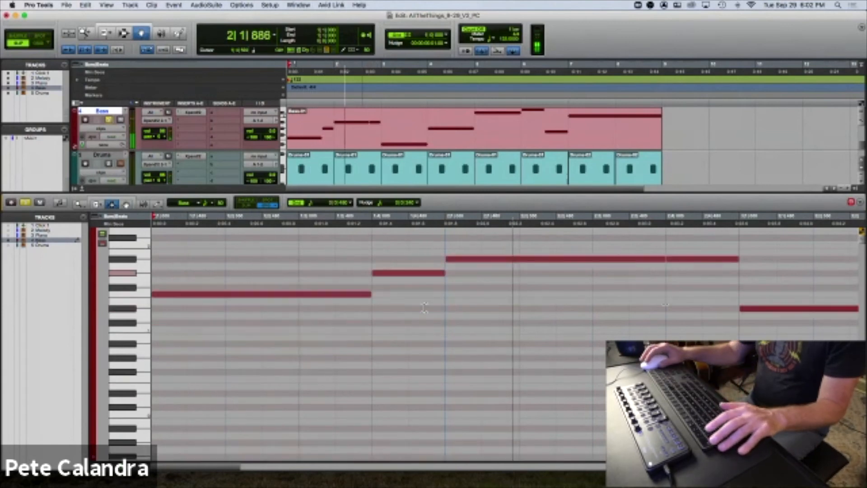
scroll(424, 308, up, 7)
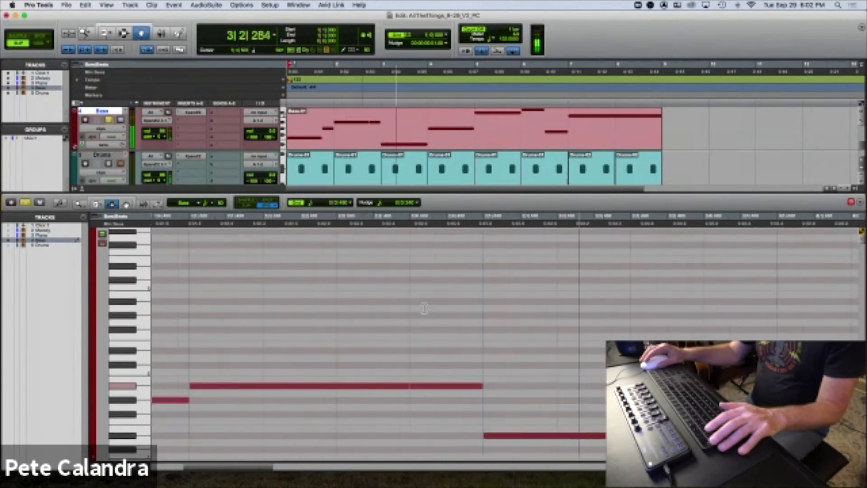
key(space)
scroll(497, 388, down, 2)
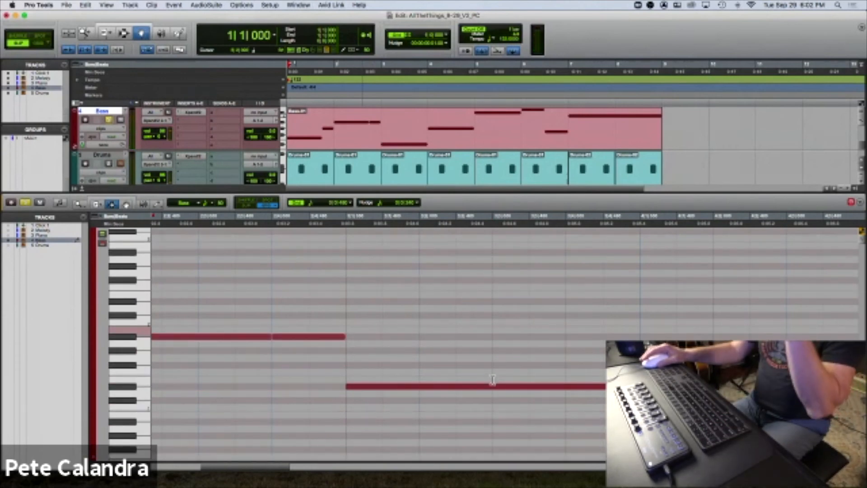
Split the bar 3 bass note at 3|3|000 and raise its second half by three semitones
click(493, 380)
key(super+v)
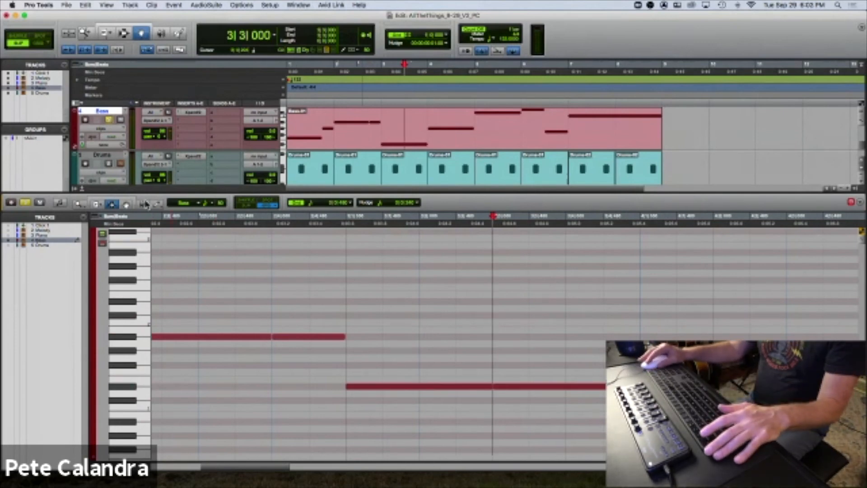
drag(491, 356, 590, 360)
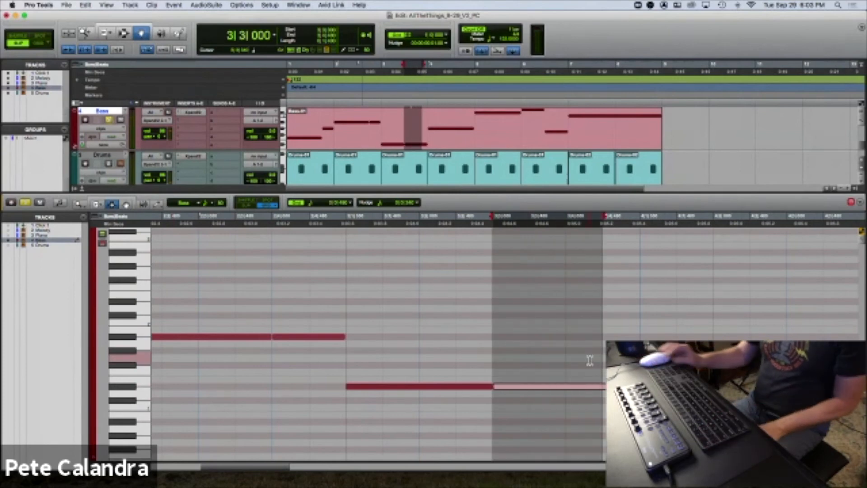
key(Up)
key(Up)
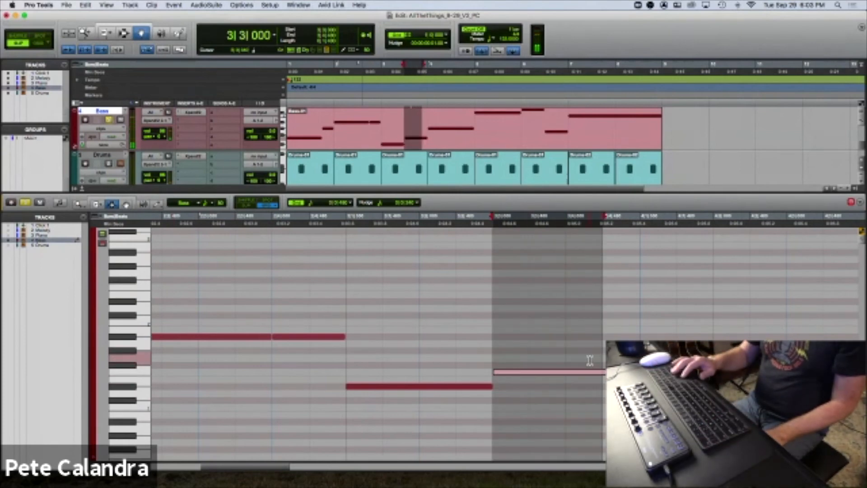
key(Up)
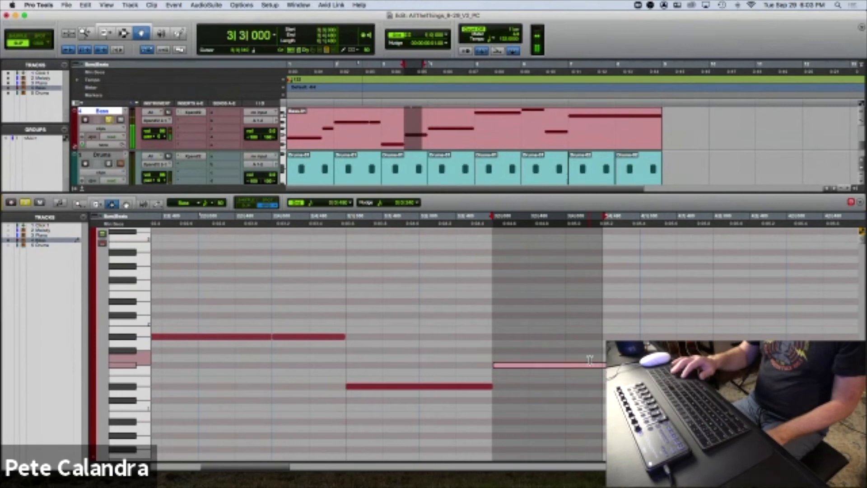
Play from 1|1|000 to hear the bass line with the changed bar 3, then stop
key(Return)
key(space)
key(r)
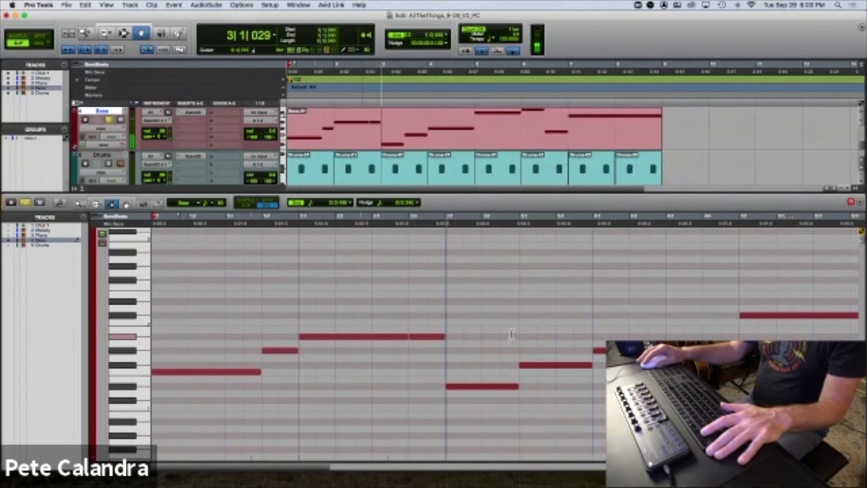
key(space)
Raise the bass note at 3|3|000 by one more semitone and replay the line from the beginning
click(398, 367)
key(Up)
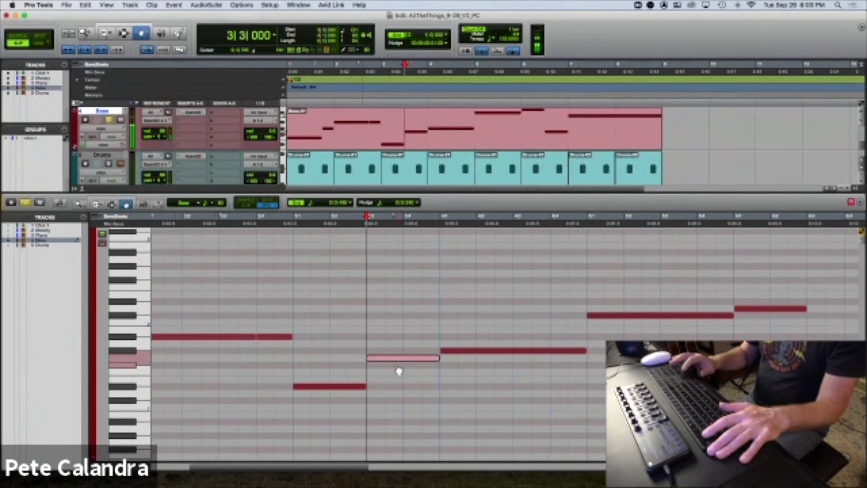
key(Return)
key(space)
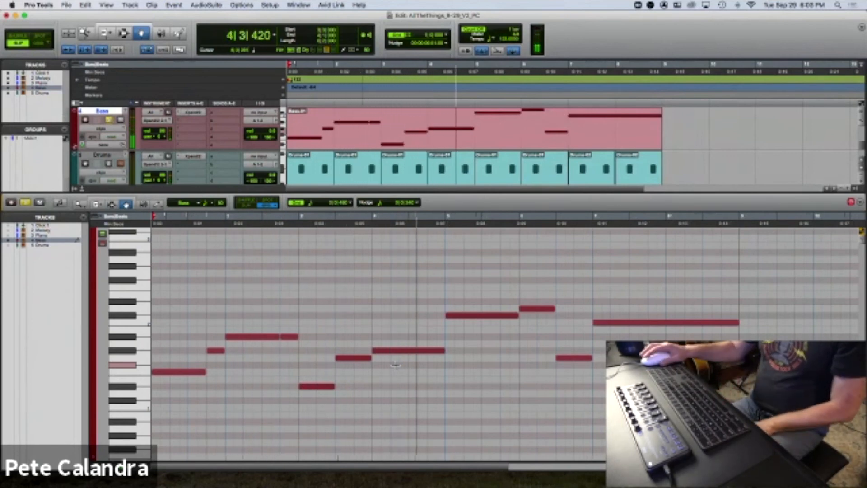
Stop playback, split the bar 5 bass note at 5|3|000 and transpose its second half down an octave
click(123, 198)
key(space)
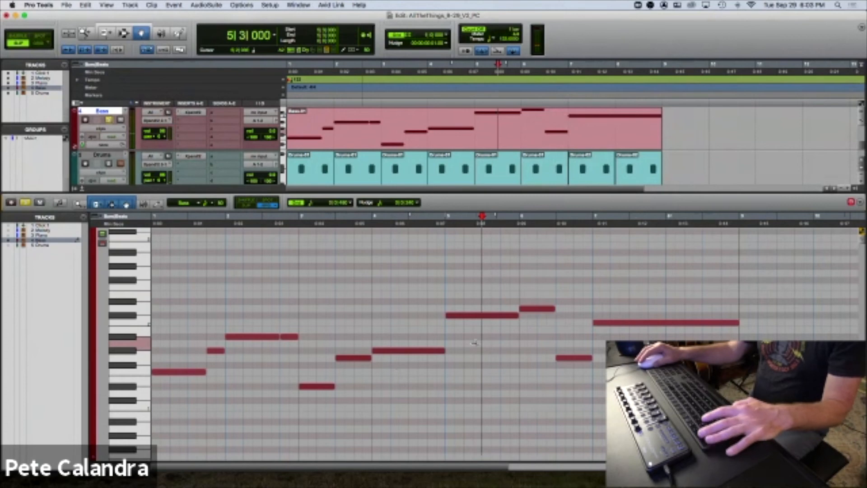
key(super+e)
click(500, 315)
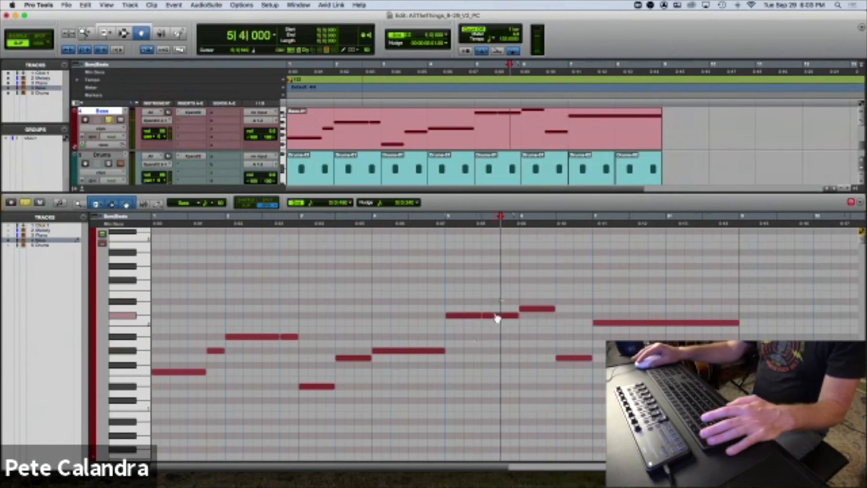
key(shift+Down)
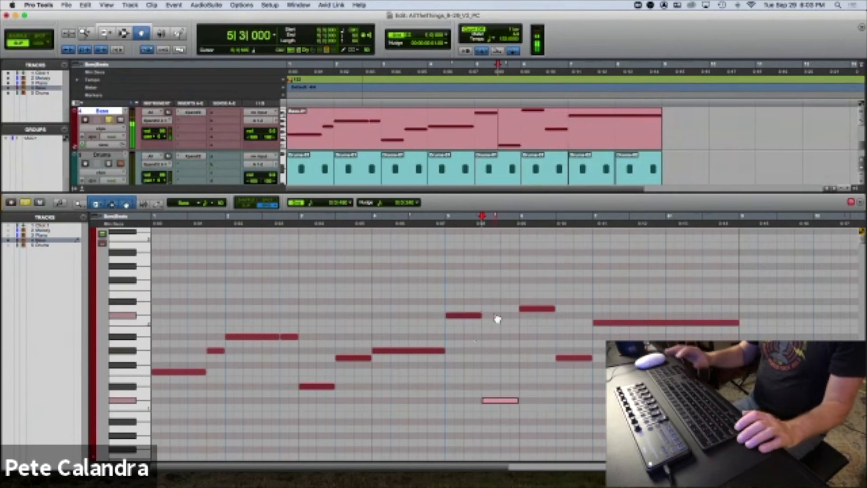
Play the bass line from 5|1|000 to hear the octave drop, then stop
click(444, 225)
key(space)
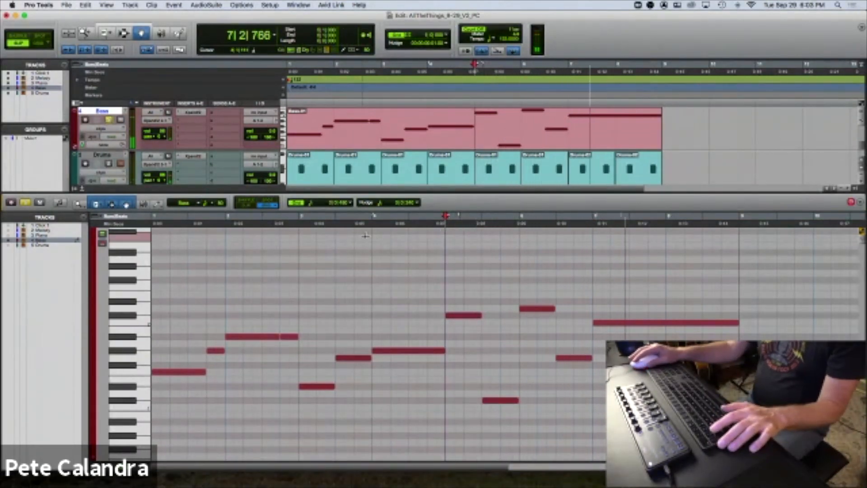
key(space)
Turn off solo on the Bass track and play the arrangement from the beginning
click(25, 203)
key(Return)
key(space)
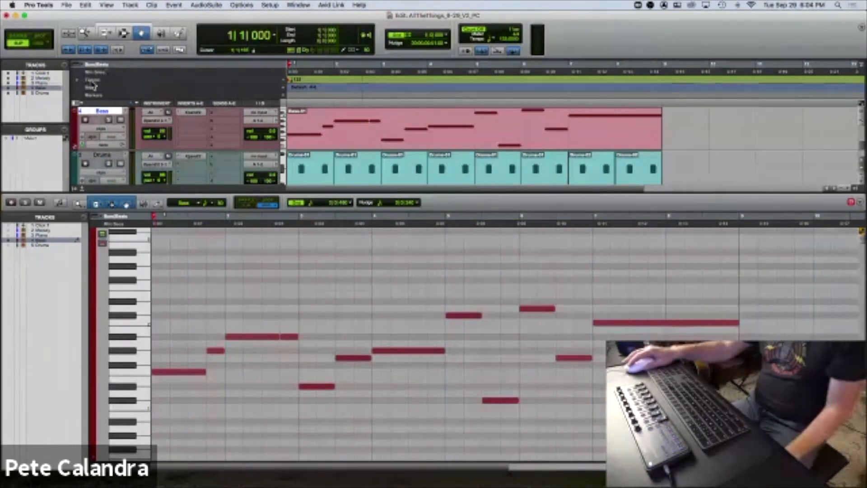
Hide the Edit window's track list and close the docked MIDI editor
click(78, 190)
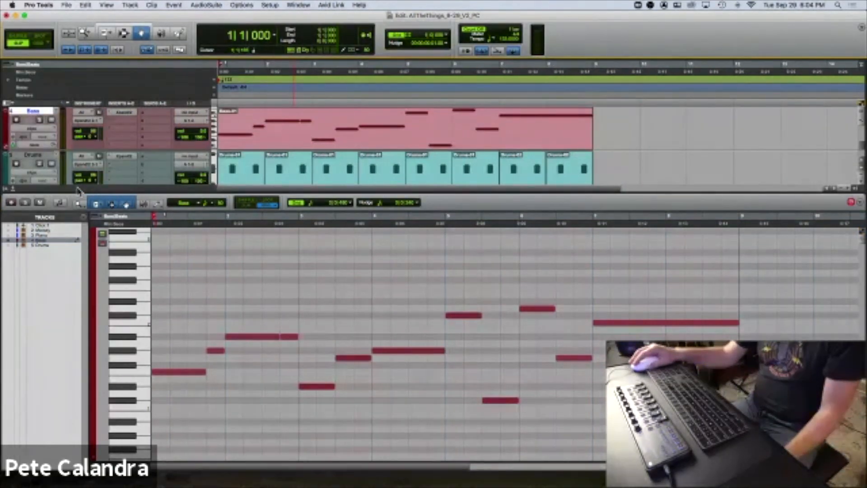
click(13, 190)
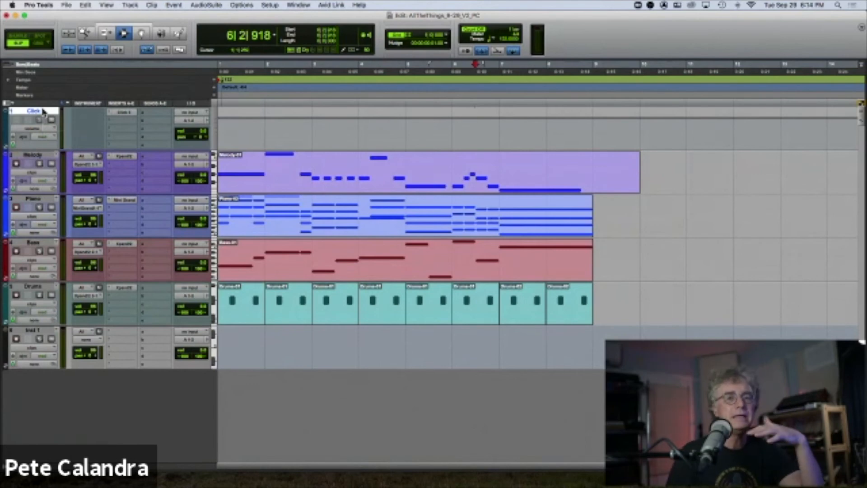
Create one new MIDI track and one new stereo Aux Input track together
scroll(43, 112, right, 1)
key(super+shift+n)
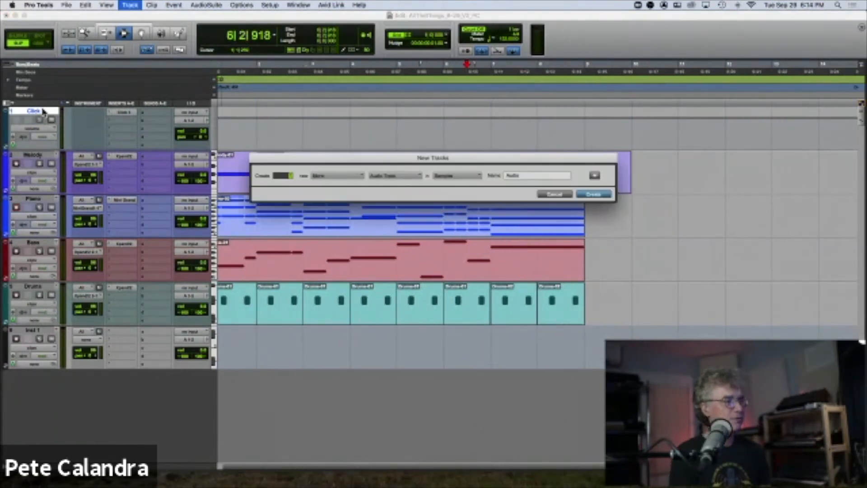
click(377, 177)
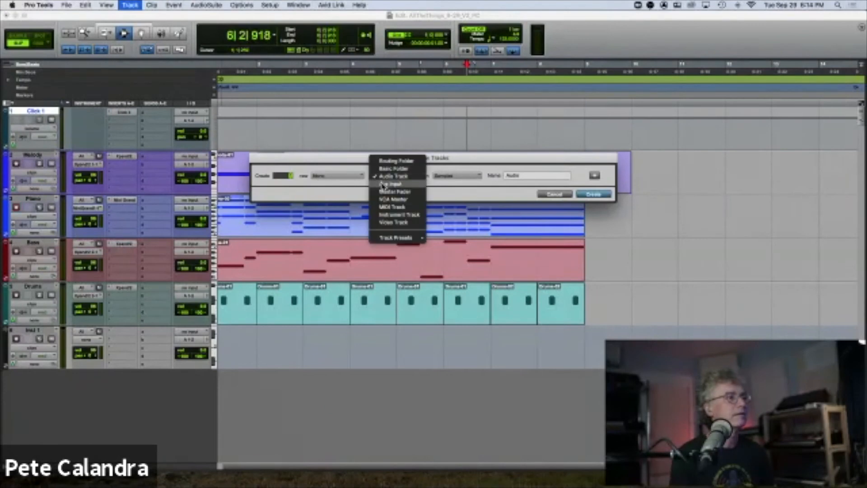
click(388, 207)
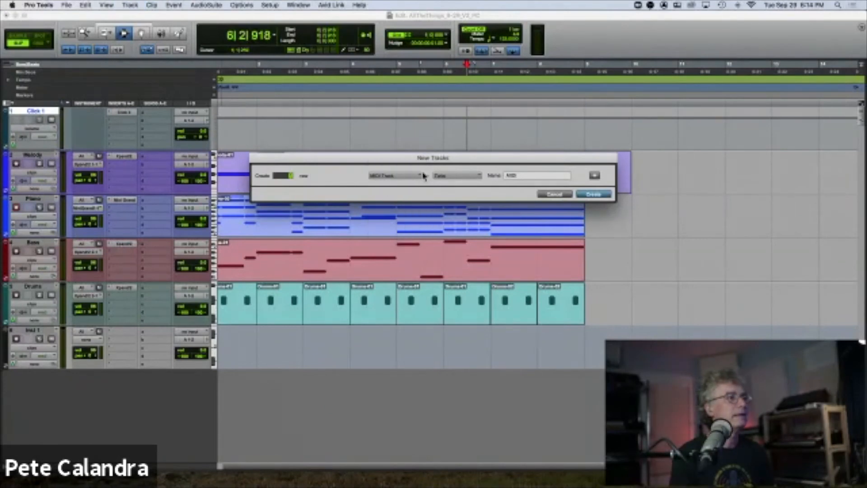
click(596, 176)
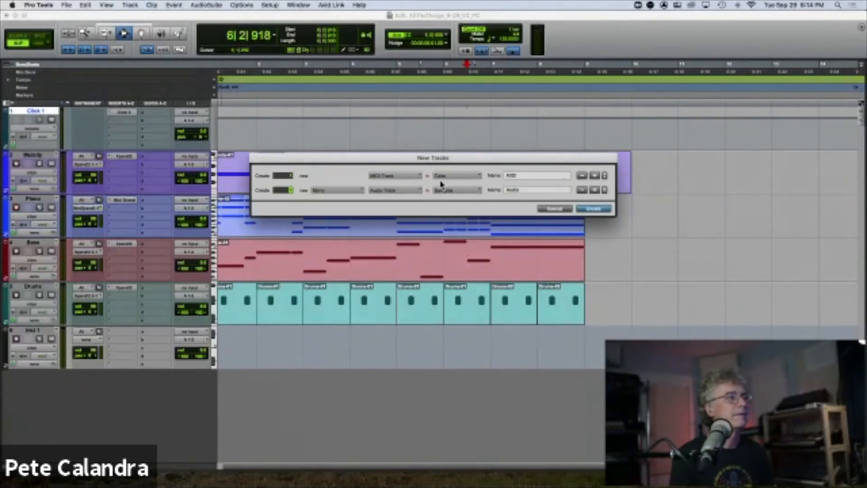
click(334, 191)
click(336, 202)
click(385, 191)
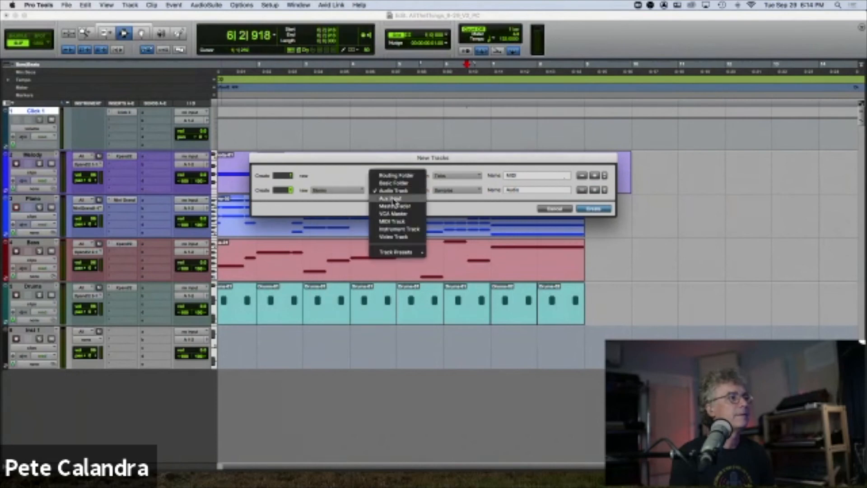
click(394, 200)
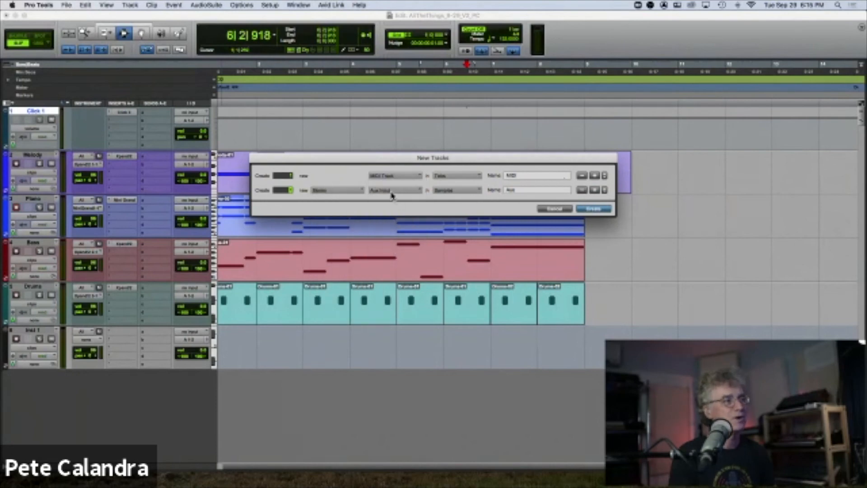
click(593, 209)
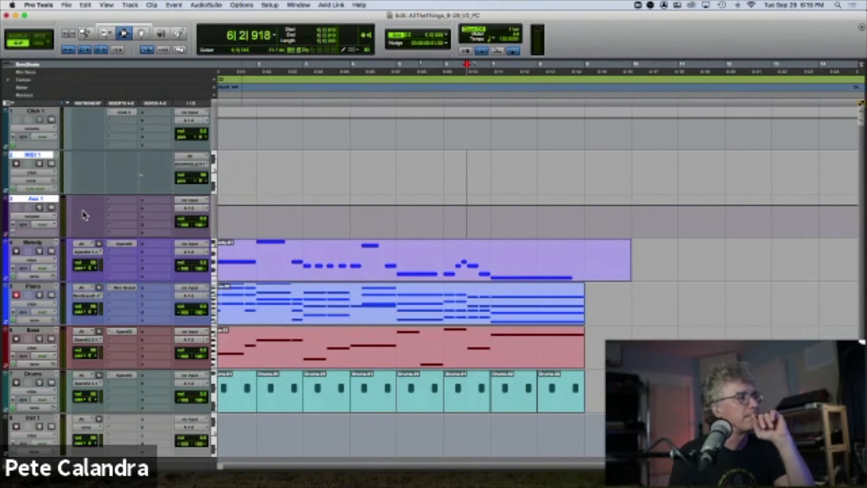
Move the Melody track above the Aux 1 track in the track order
double_click(32, 245)
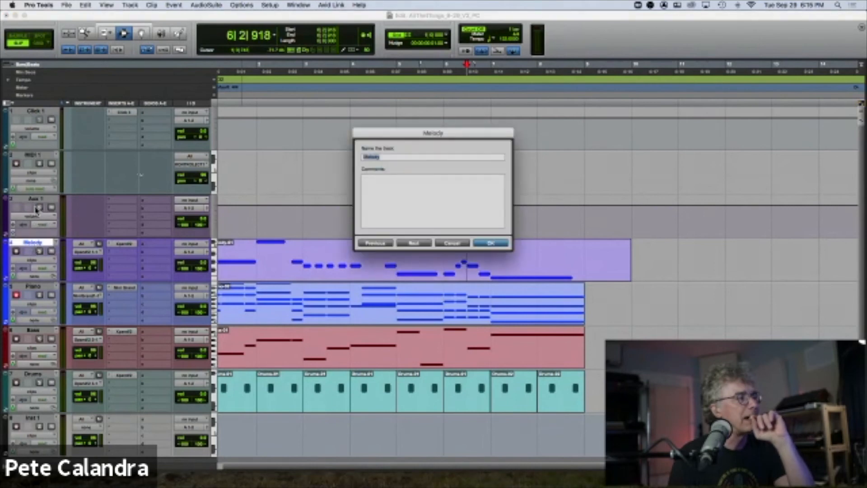
click(464, 243)
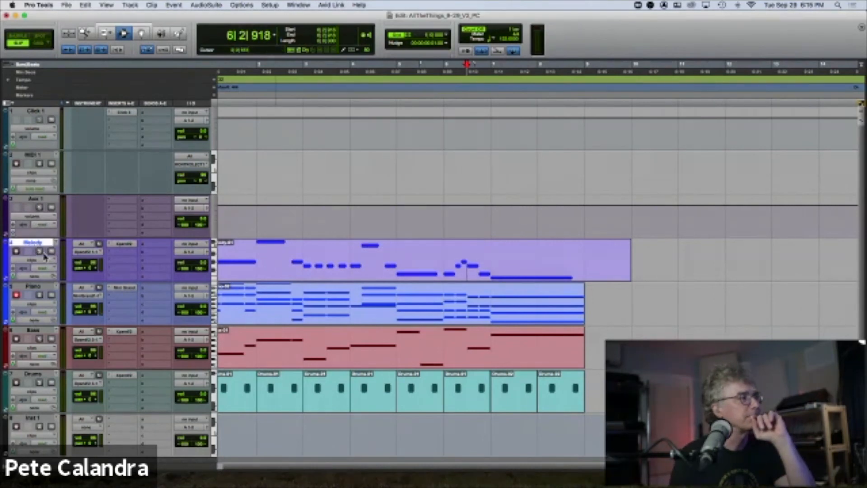
drag(38, 244, 40, 199)
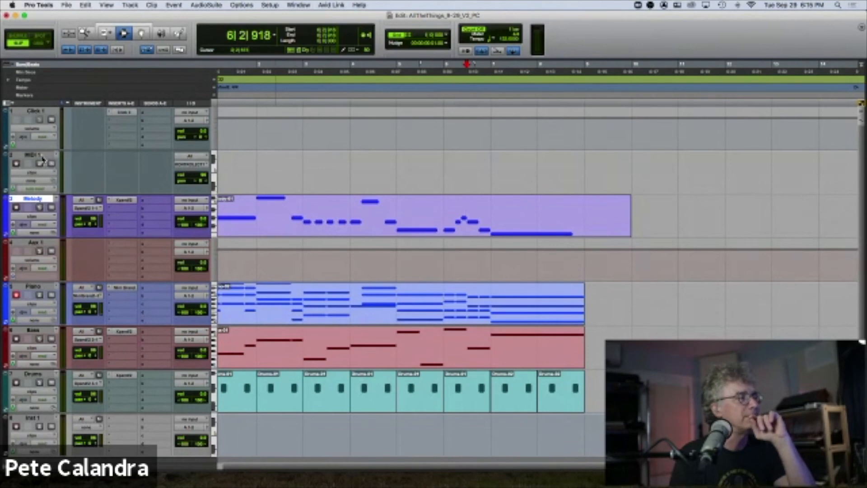
Route the MIDI 1 track's output to the Piano track's Mini Grand 1 instrument
click(192, 165)
mouse_move(192, 166)
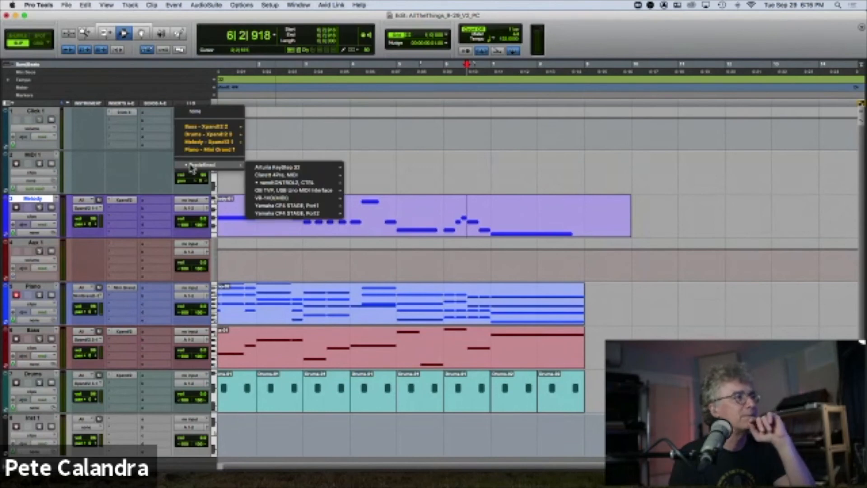
mouse_move(193, 131)
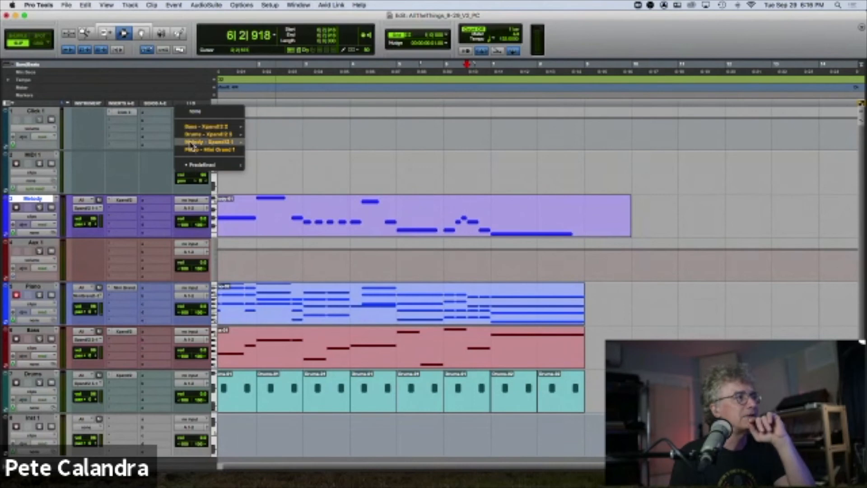
click(196, 155)
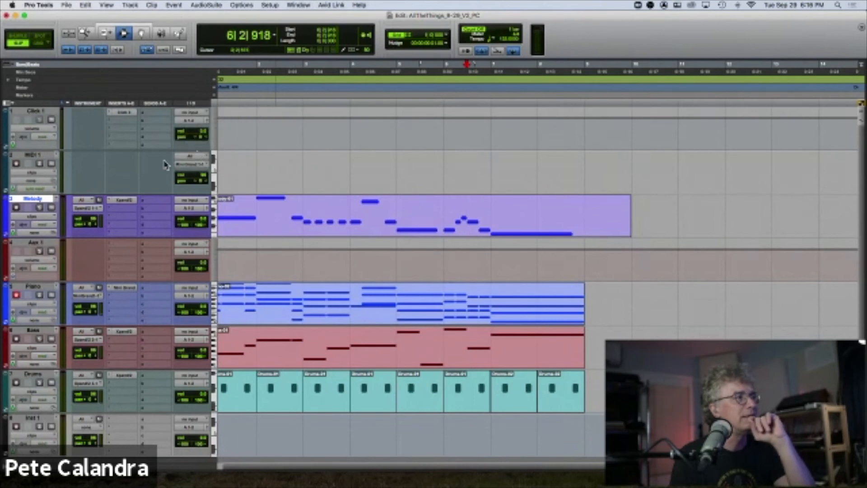
Record-enable the MIDI 1 track and briefly view the Mini Grand plug-in on the Piano track
click(17, 164)
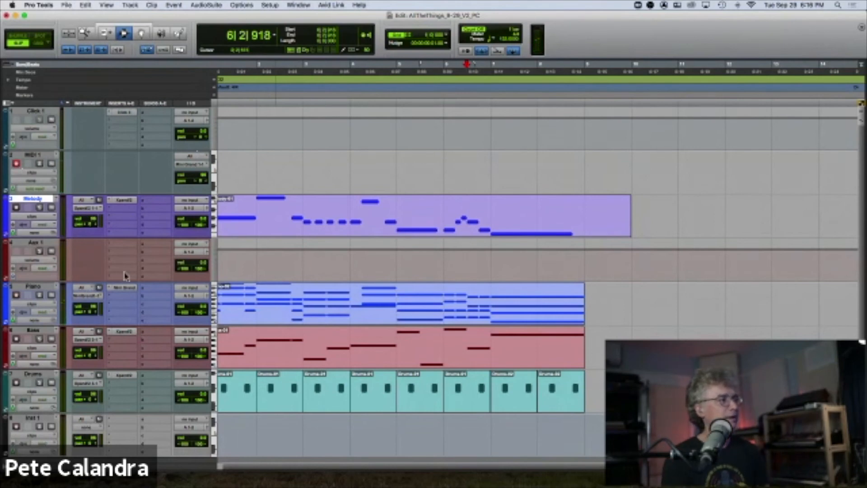
click(123, 288)
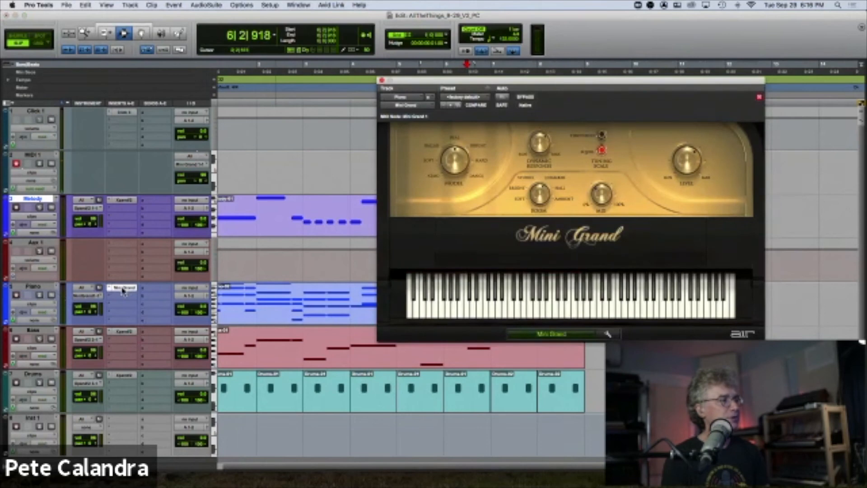
click(382, 80)
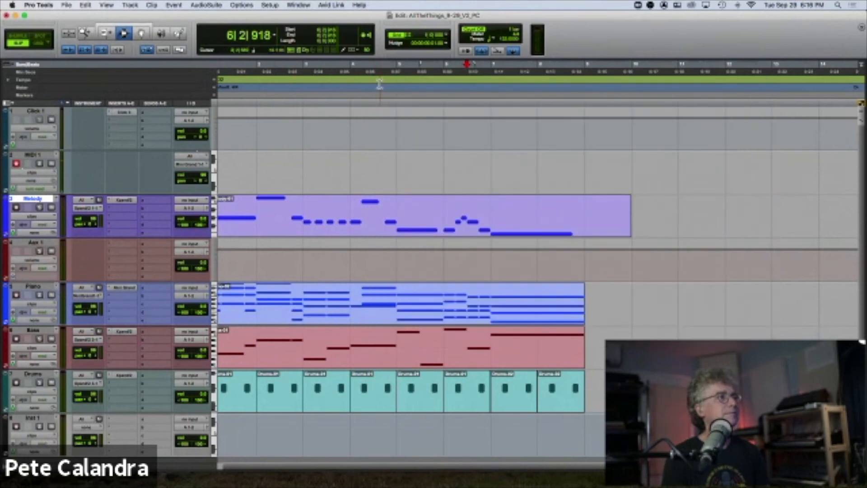
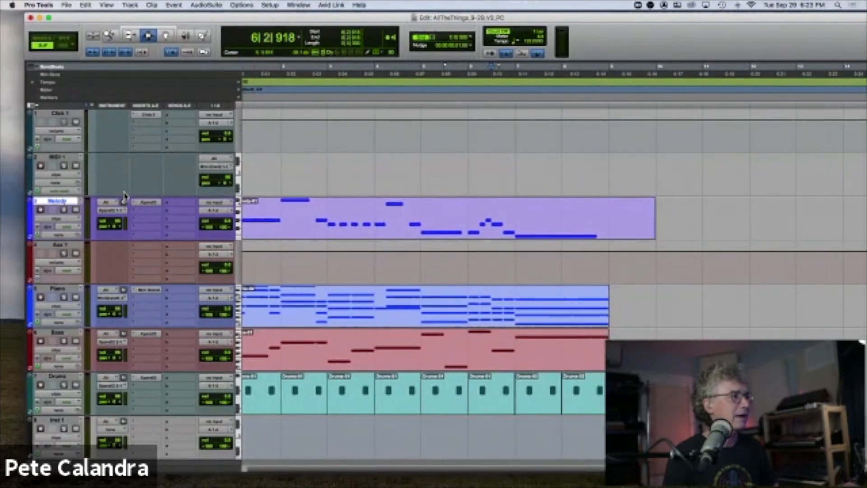
Keep the Melody track's MIDI output on its own Xpand2 1, channel-1, and record-enable the track
click(115, 212)
mouse_move(108, 212)
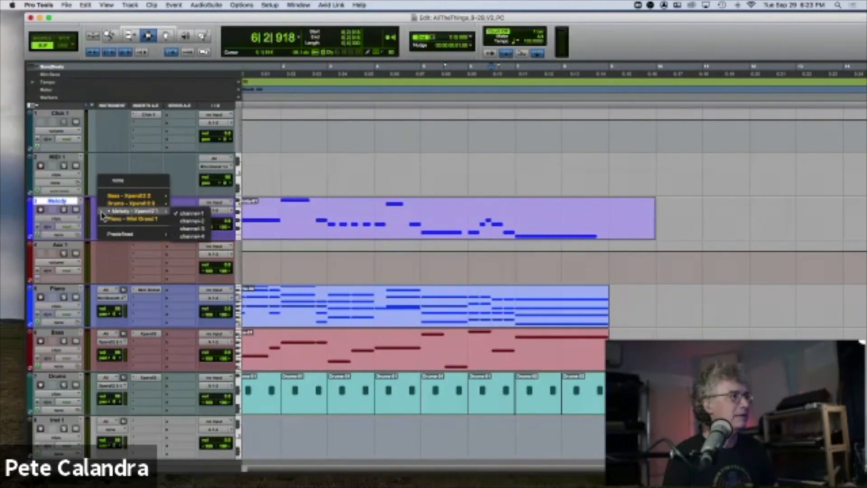
click(178, 214)
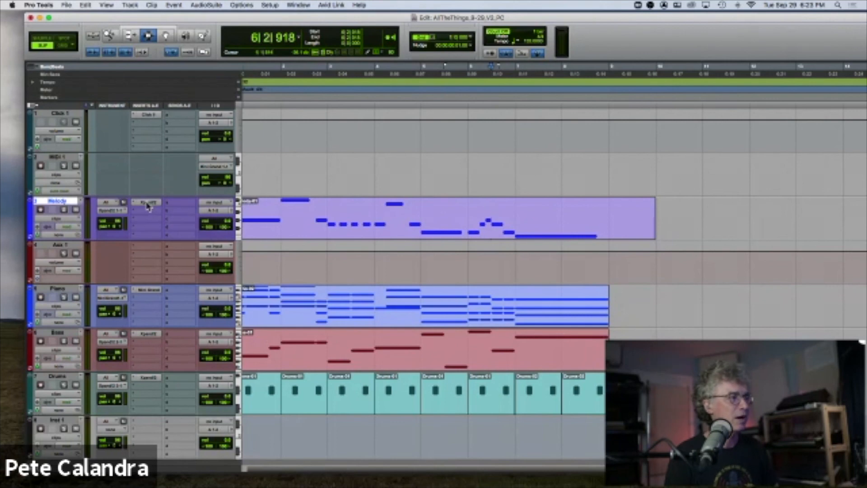
click(42, 210)
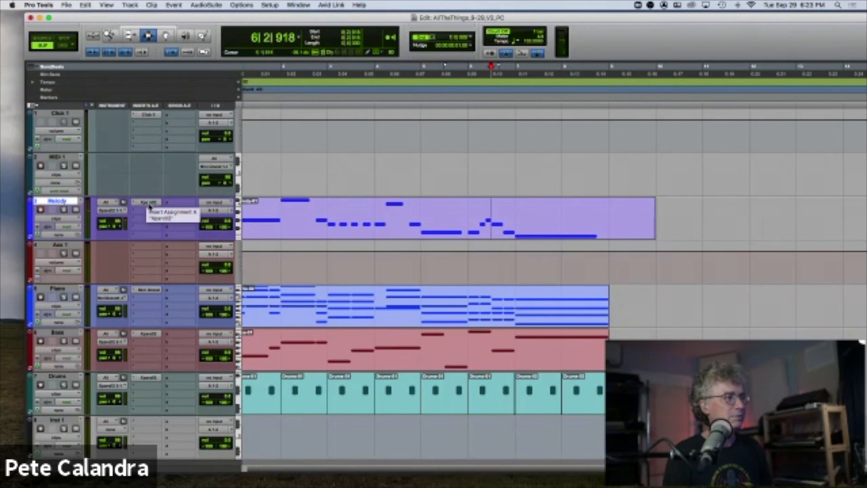
Try the Melody track's MIDI output on Piano - Mini Grand 1 and return it to Melody - Xpand2 1, channel-1
click(112, 210)
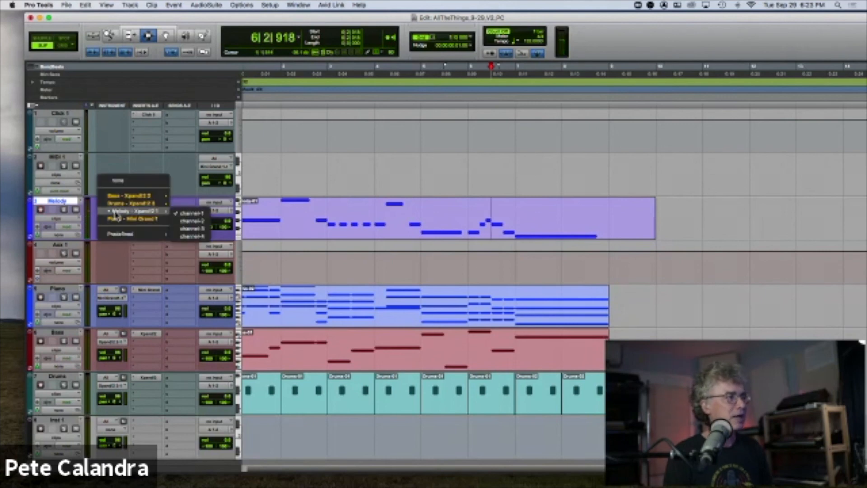
click(155, 221)
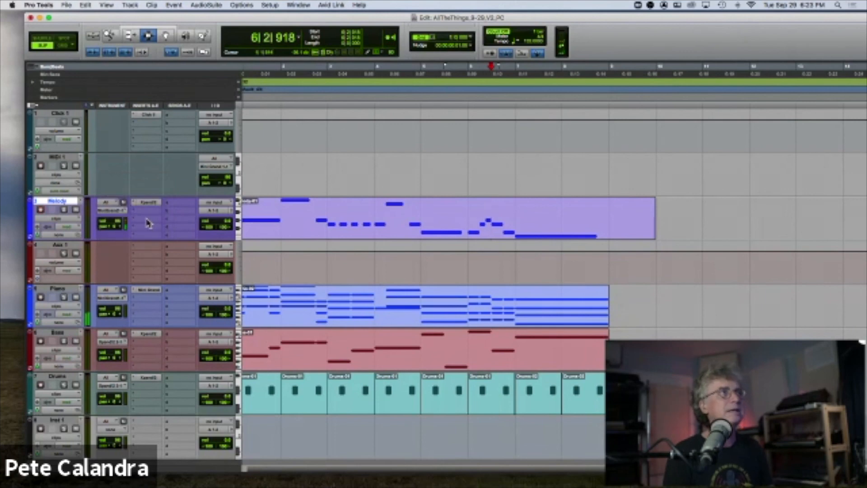
click(118, 211)
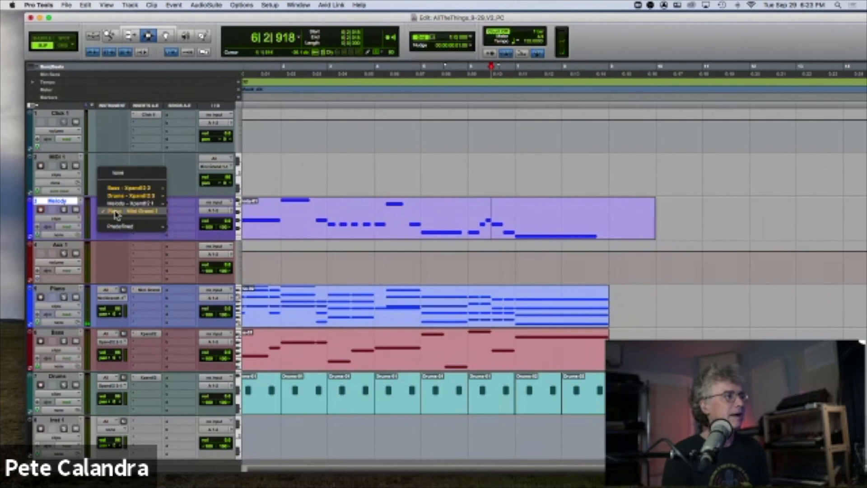
click(174, 206)
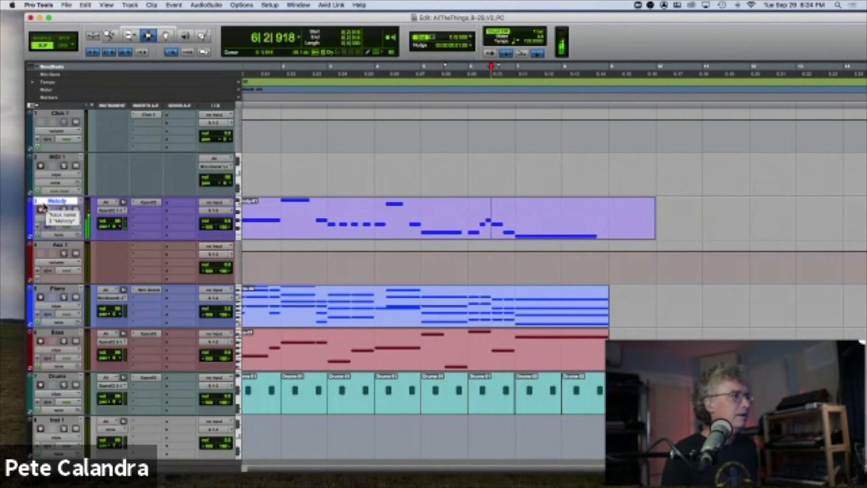
Examine the Melody track's Xpand2 plug-in, moving its window clear, and close it
click(151, 207)
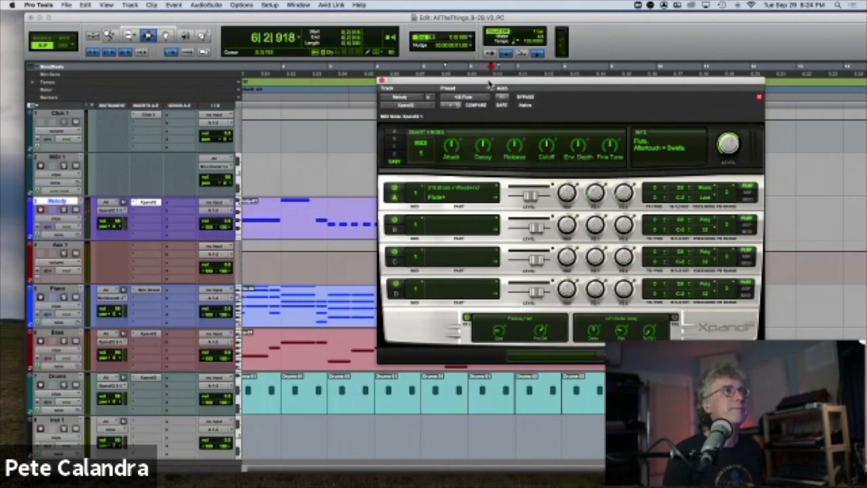
drag(479, 85, 352, 56)
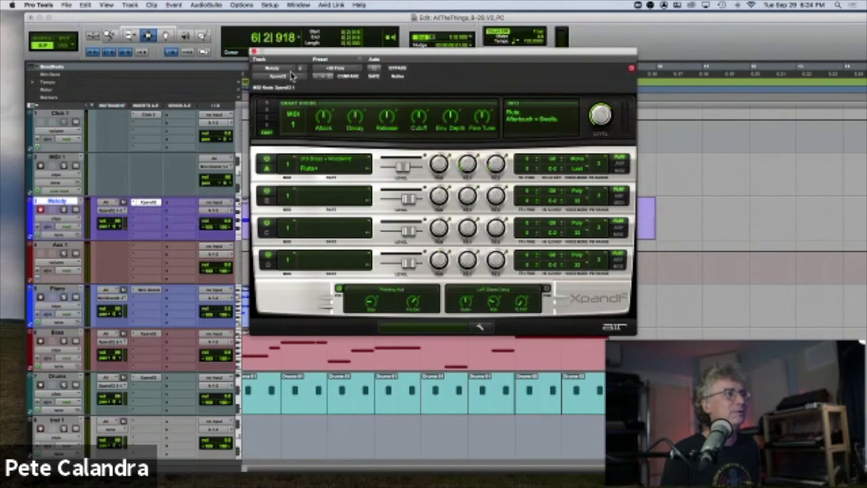
click(253, 52)
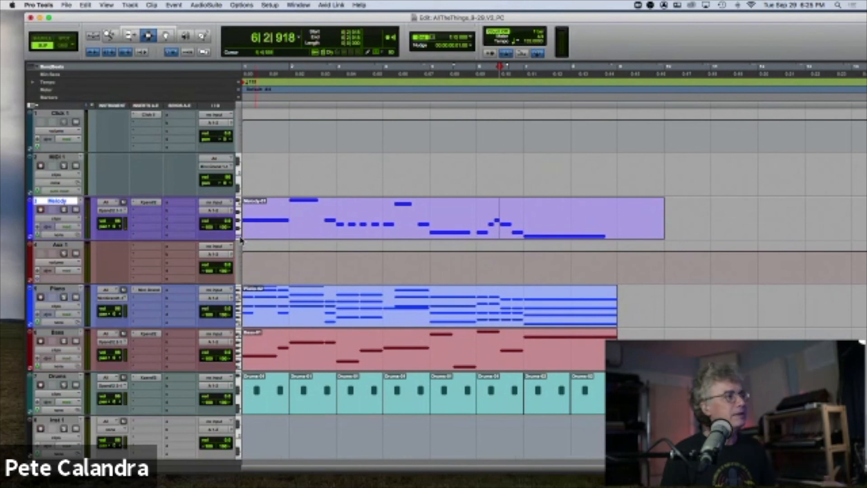
Insert the stereo D-Verb reverb plug-in in the first insert slot of the Aux 1 track
click(73, 244)
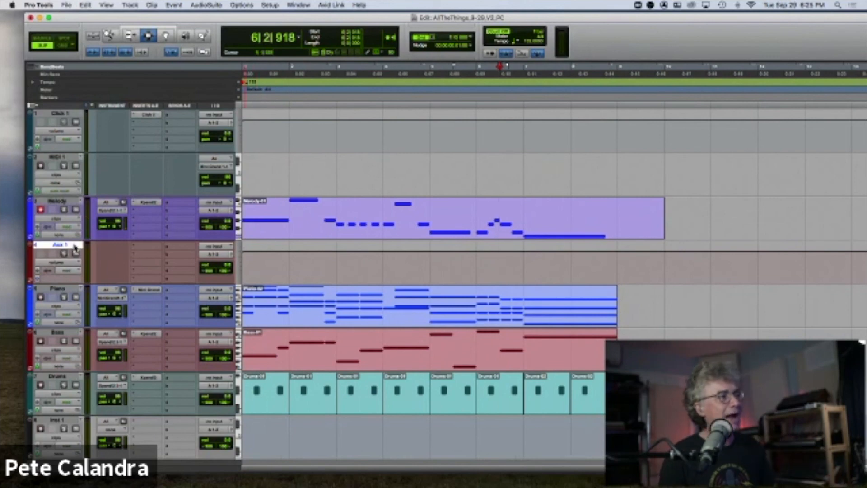
click(143, 250)
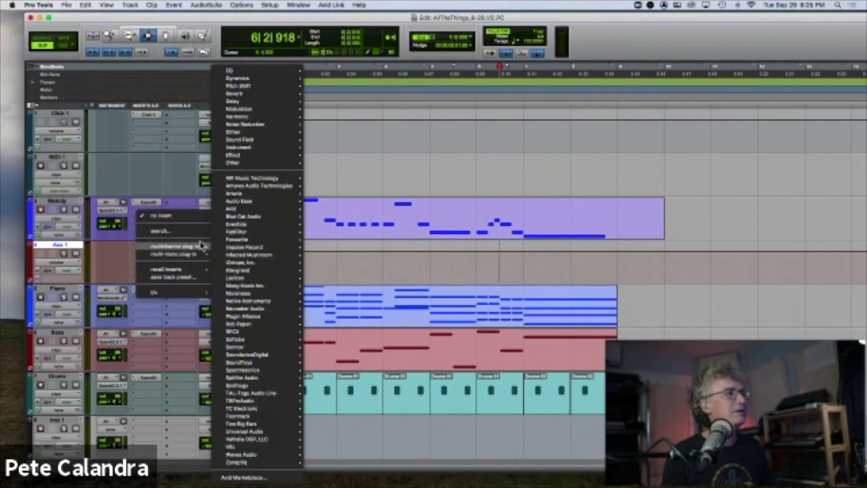
mouse_move(257, 94)
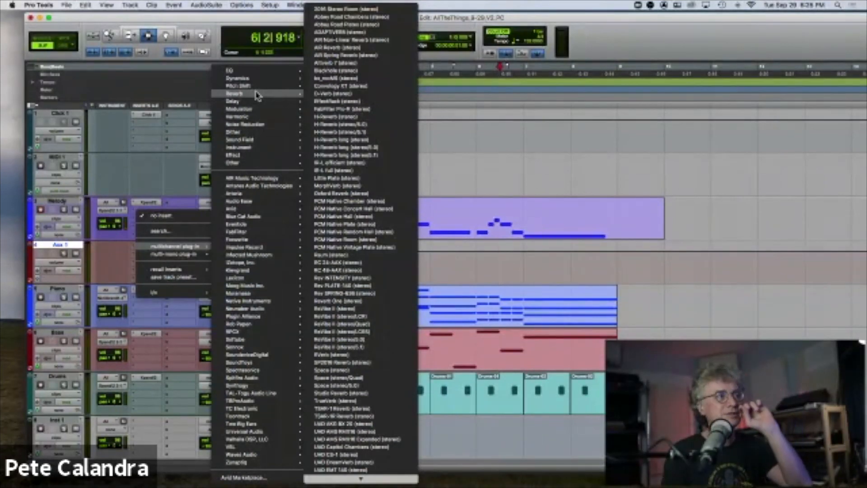
click(309, 95)
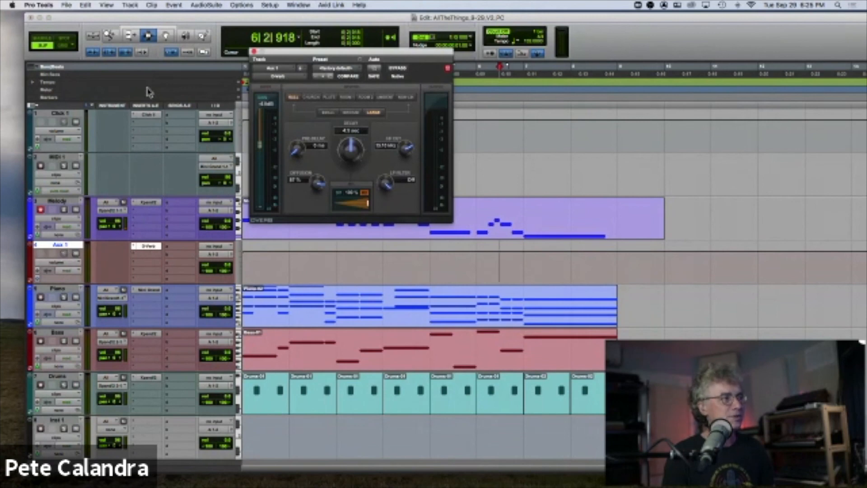
Rename the Aux 1 track as Reverb, correcting the misspelled name
double_click(49, 245)
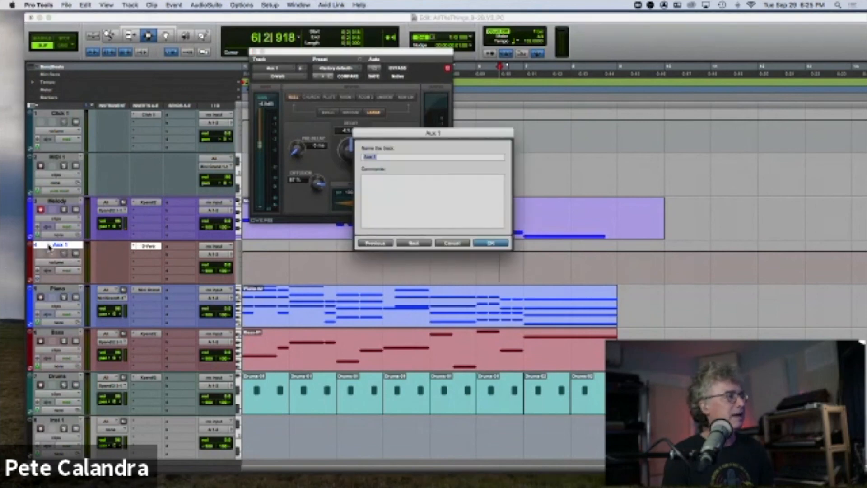
text(Reverb)
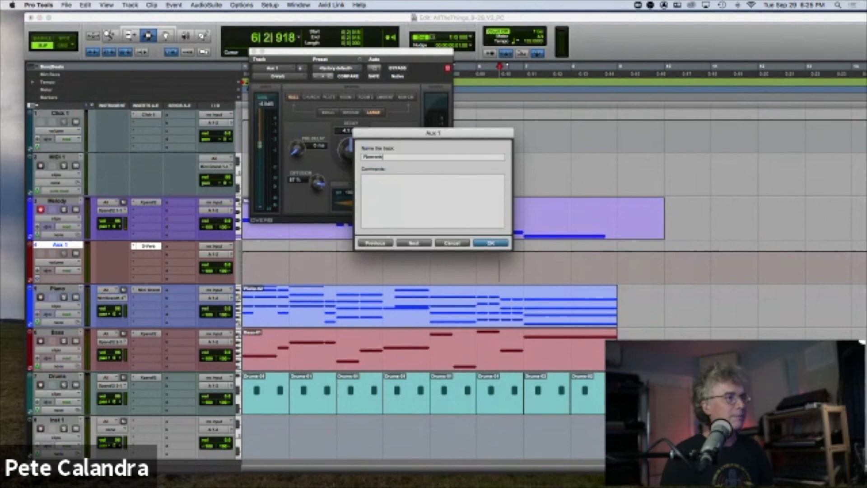
key(Return)
double_click(51, 248)
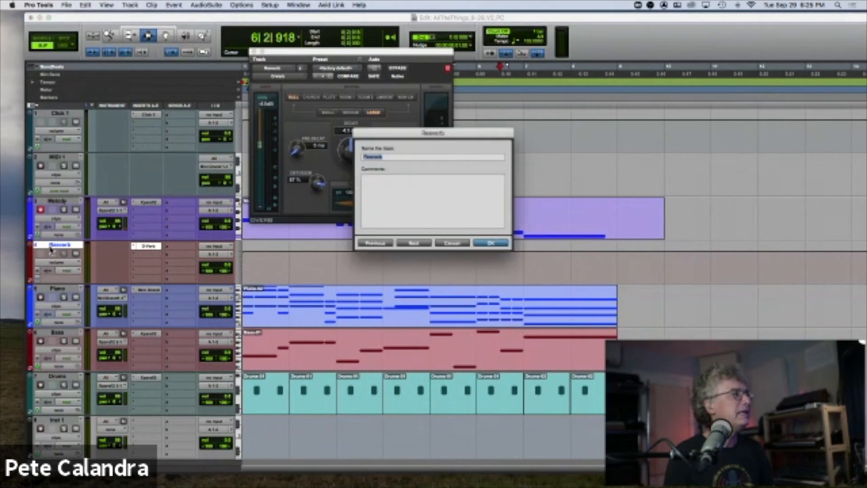
click(372, 157)
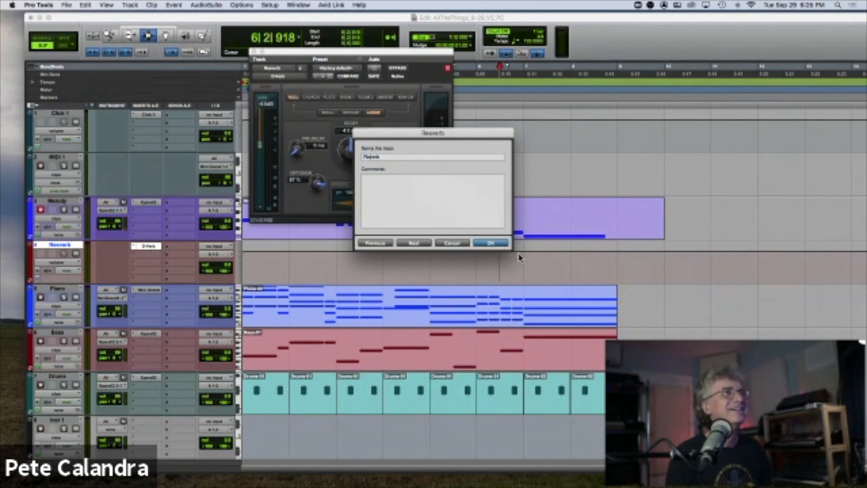
click(496, 244)
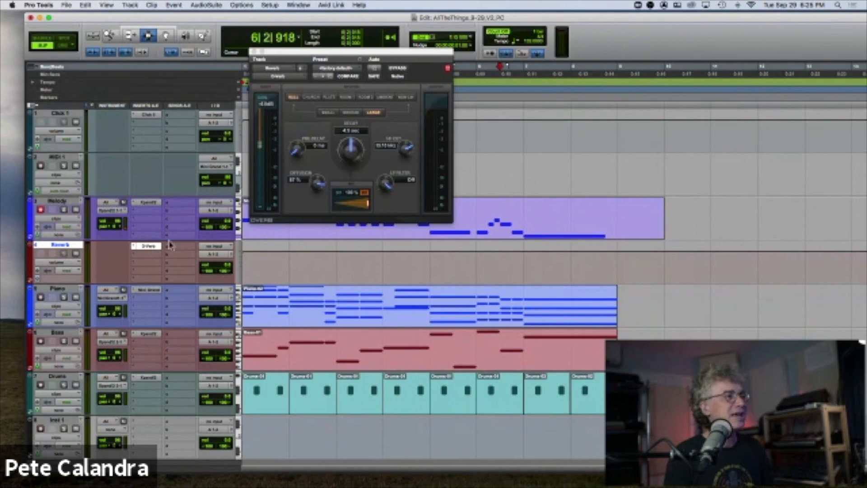
Set the Reverb track's audio input to the stereo Bus 1-2
click(176, 208)
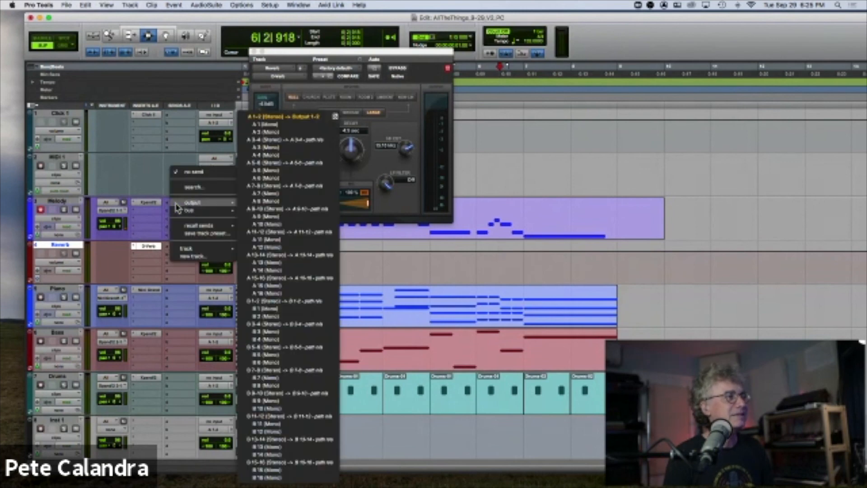
click(128, 194)
click(219, 247)
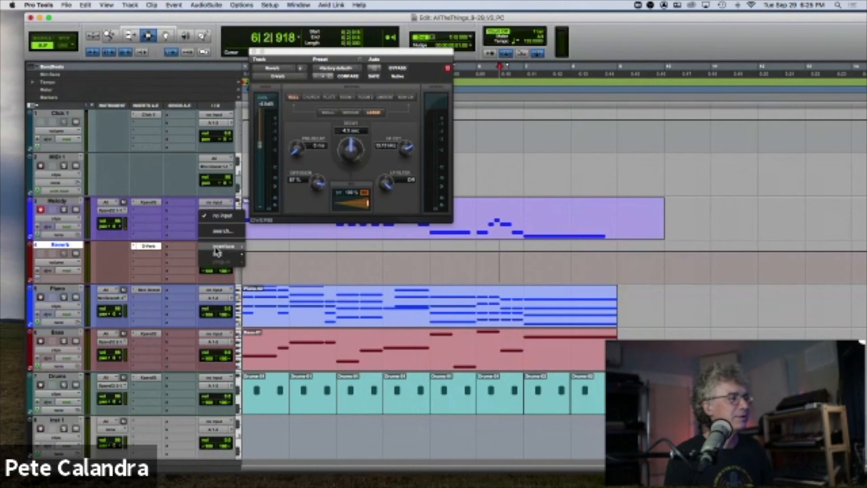
mouse_move(216, 255)
click(258, 258)
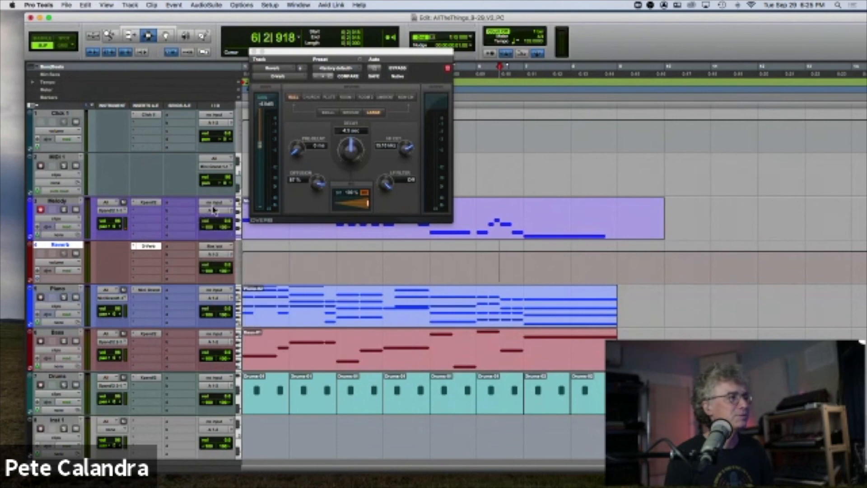
Add a stereo Bus 1-2 send in the Melody track's first send slot
click(180, 208)
mouse_move(189, 210)
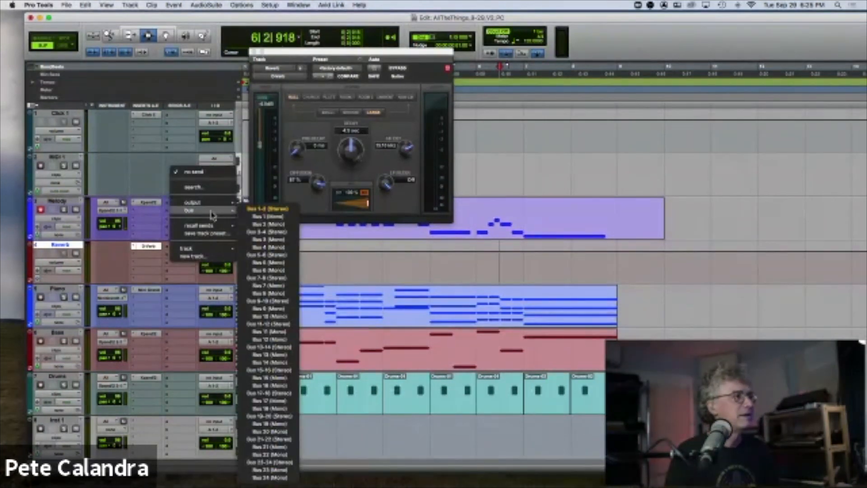
click(251, 209)
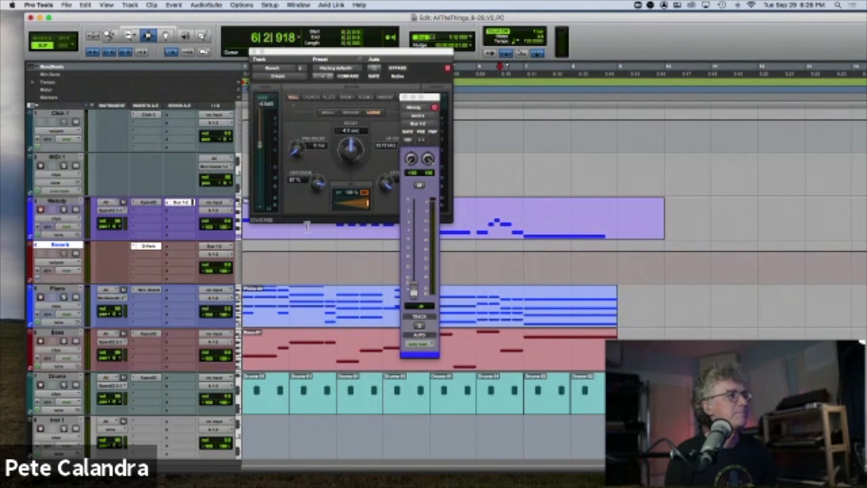
mouse_move(415, 291)
mouse_down()
mouse_move(416, 229)
mouse_move(410, 293)
mouse_up()
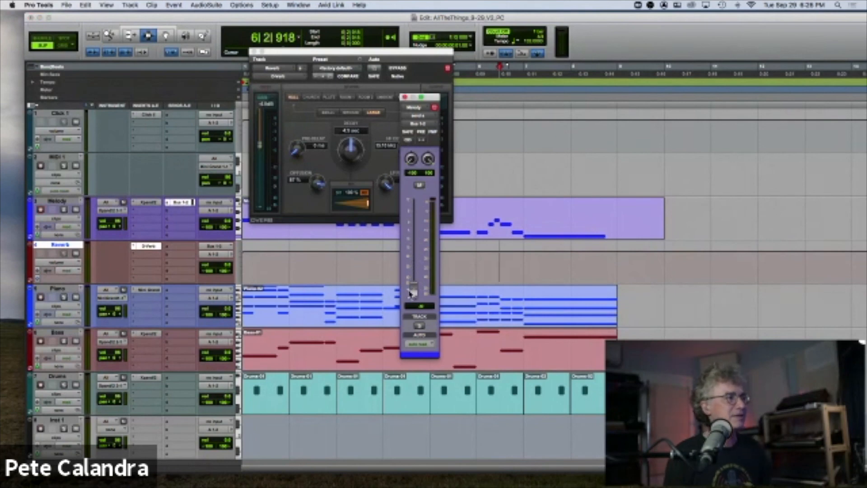
Switch off FX1 in the Melody track's Xpand2, close the plug-in and raise the track's Bus 1-2 send level
click(147, 202)
click(339, 290)
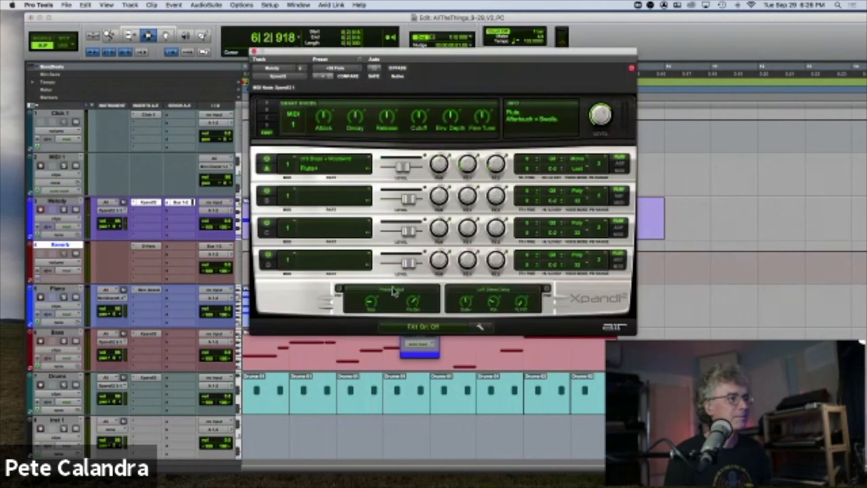
click(255, 52)
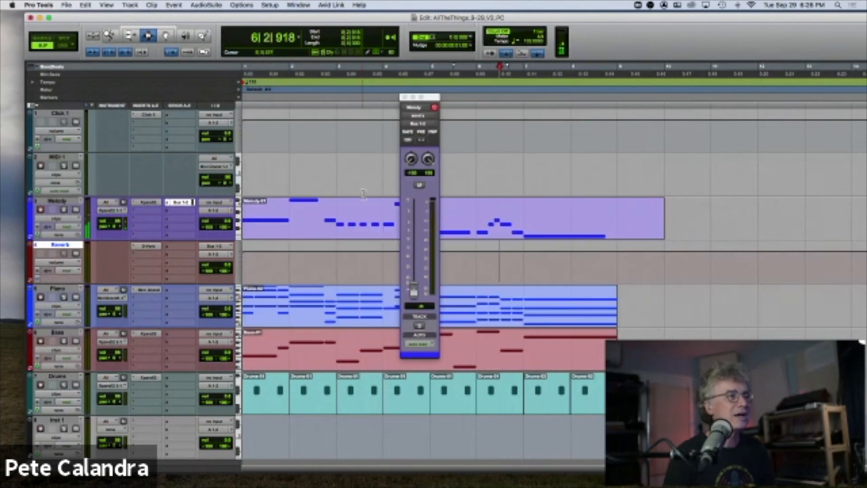
drag(413, 292, 429, 220)
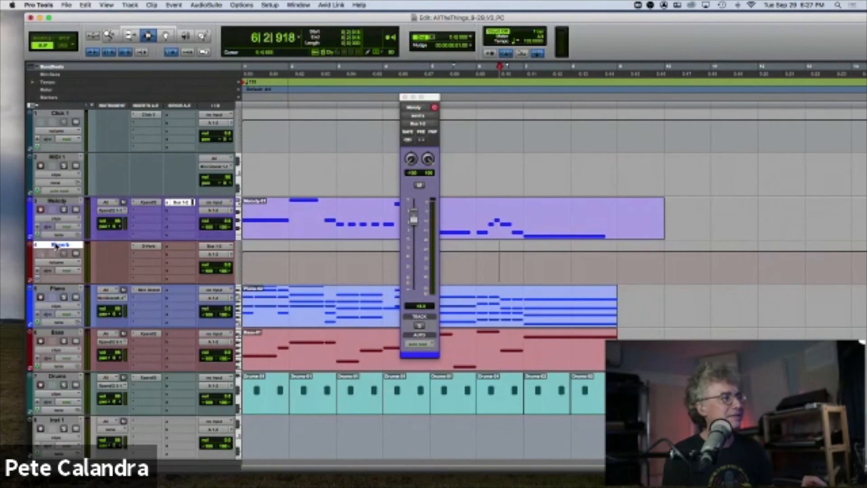
Create one new stereo audio track below the Reverb track, keeping the default settings for timebase and name
key(super+shift+n)
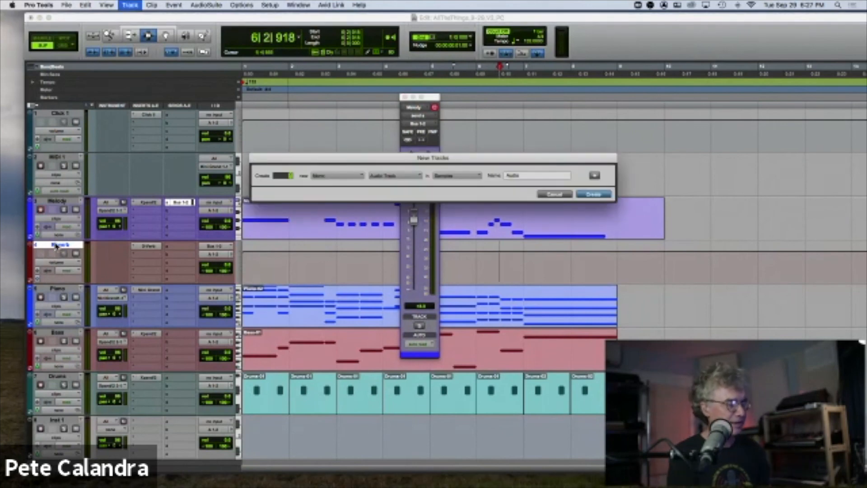
click(327, 178)
click(352, 184)
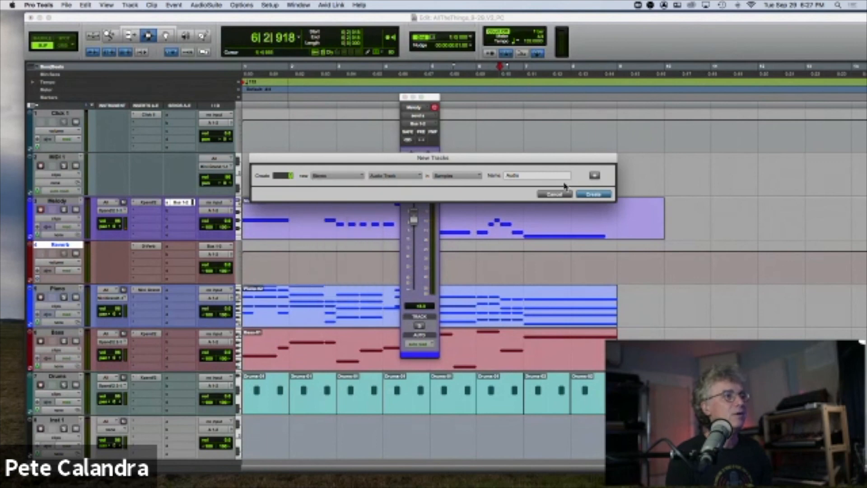
key(Return)
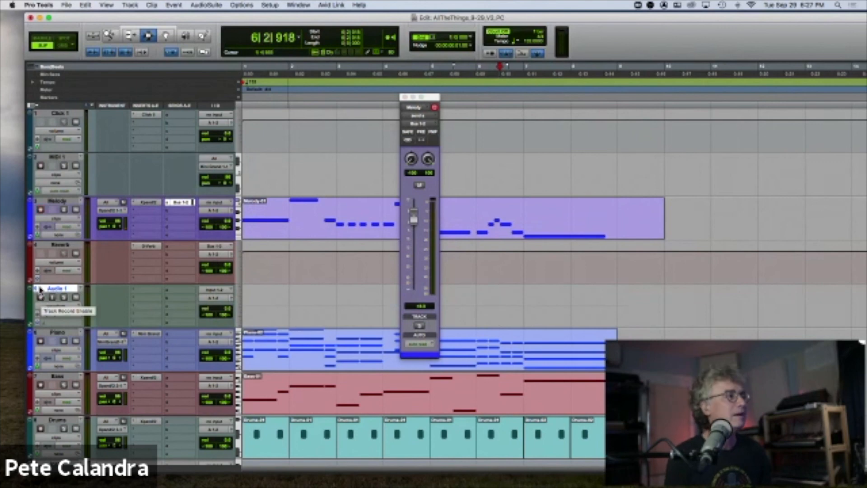
Select the Melody, Reverb and Audio 1 tracks together to compare their input and output routing
click(63, 202)
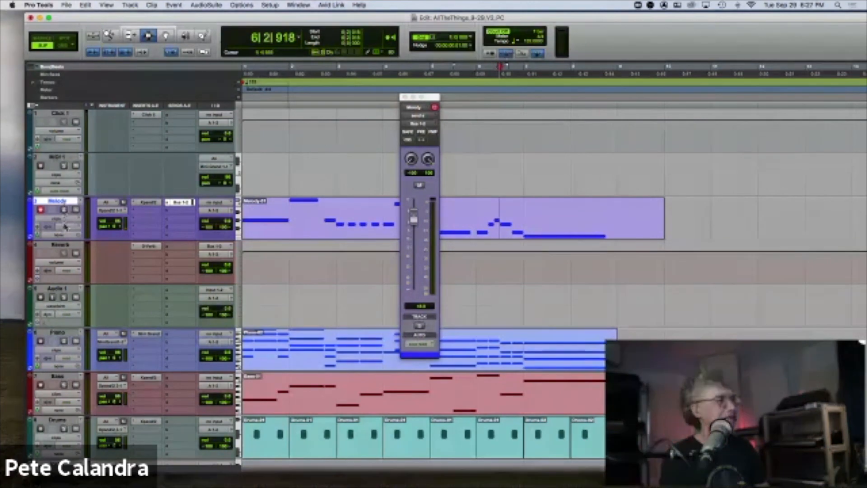
shift+click(62, 290)
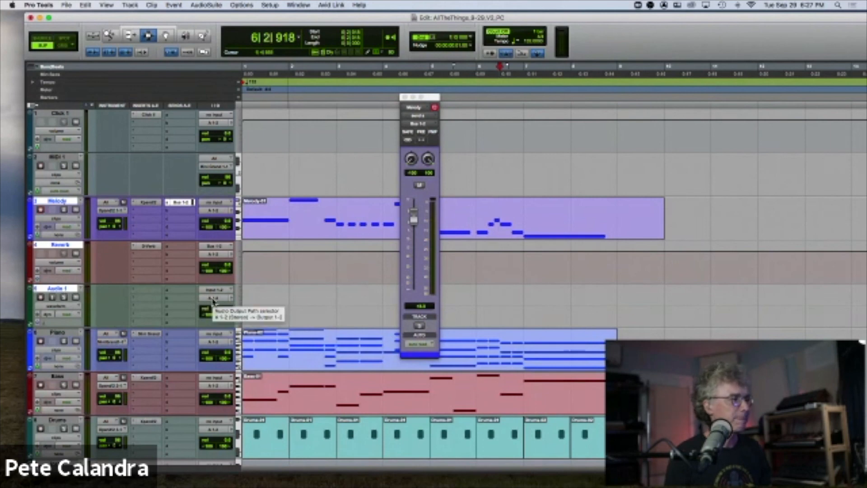
click(267, 305)
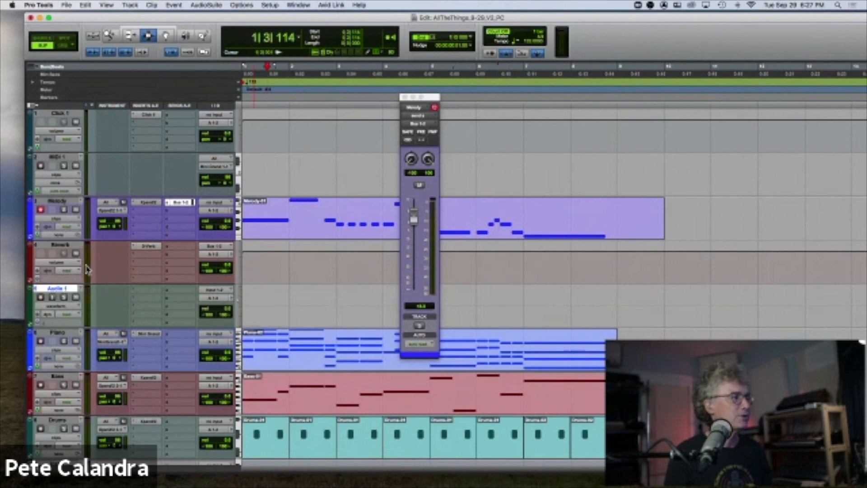
Place the edit cursor in the empty Audio 1 track at about bar 13 and play from there
click(739, 300)
key(space)
key(super+bracketleft)
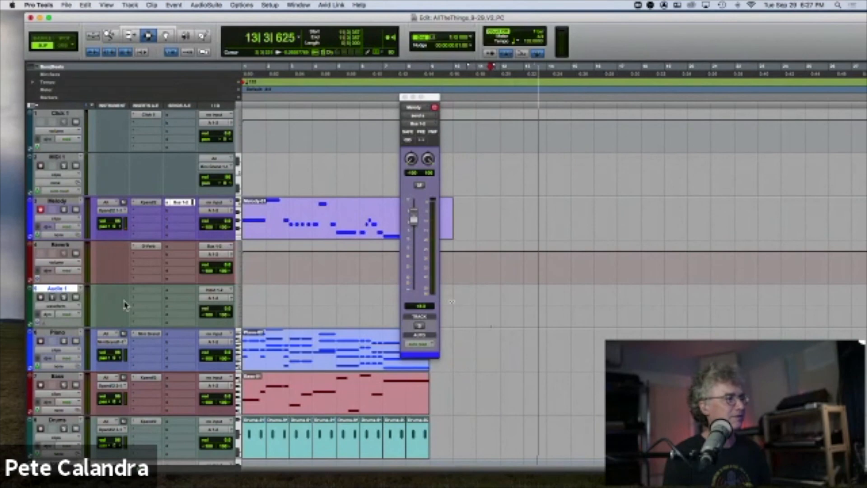
key(space)
Solo the Audio 1 track, select its whole audio clip and play it from the beginning
click(64, 298)
click(275, 299)
key(space)
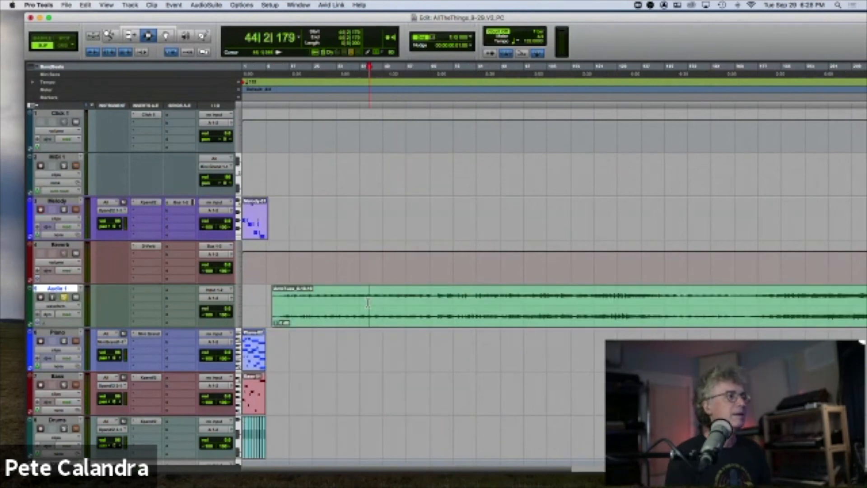
double_click(365, 302)
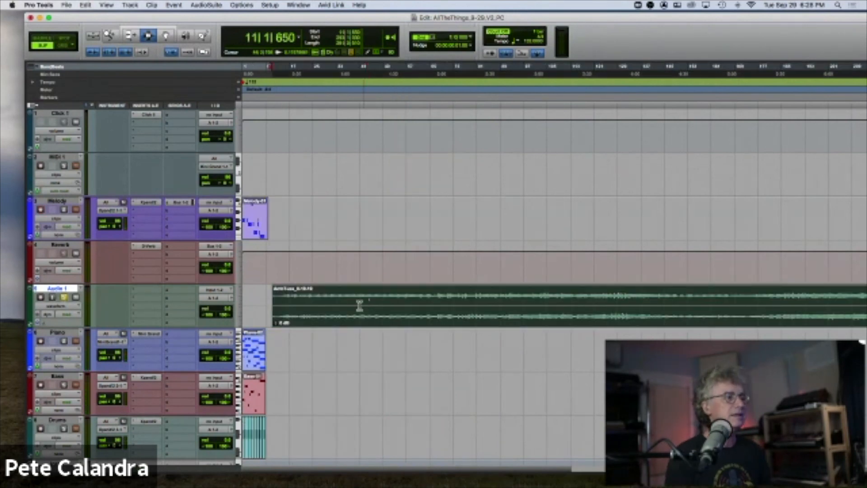
key(super+bracketleft)
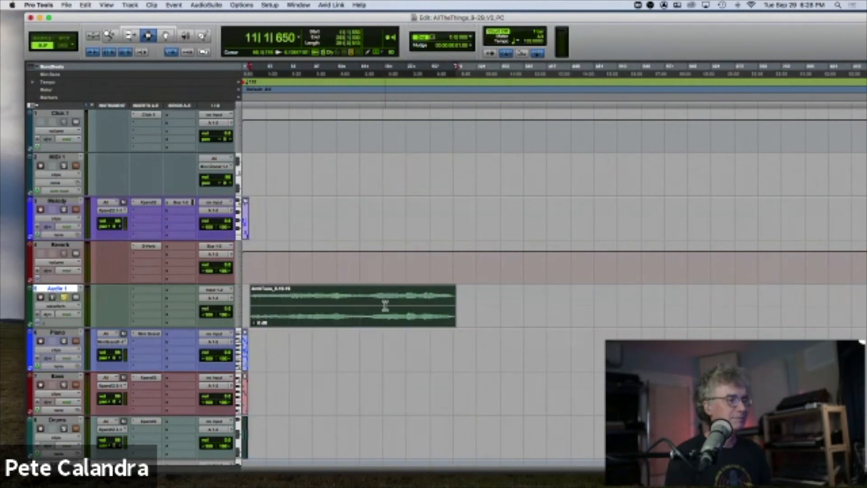
key(space)
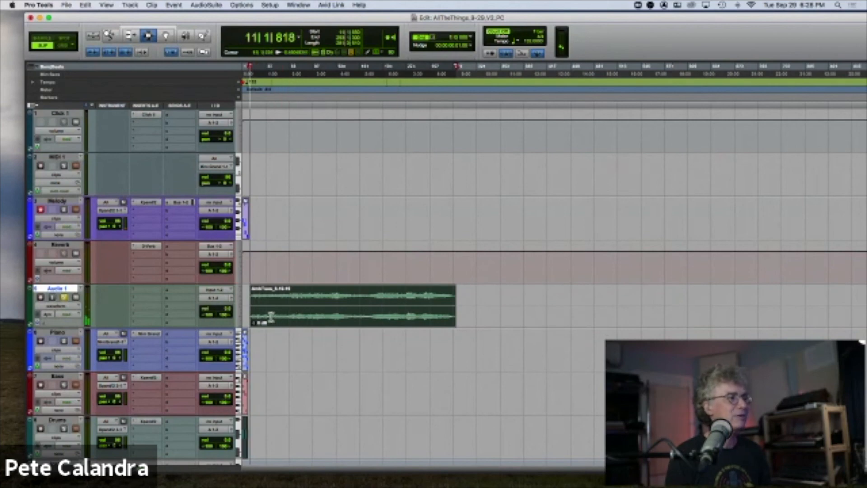
Play the Audio 1 clip from about bar 87, increase the track's height and stop playback
double_click(306, 298)
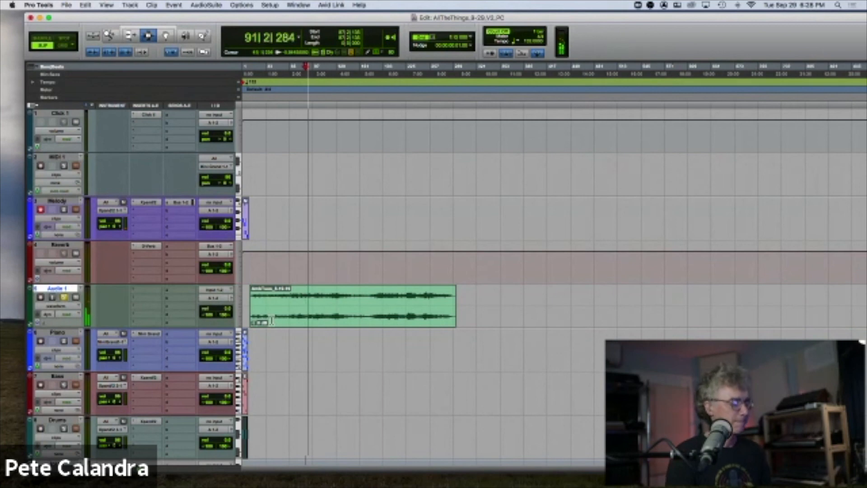
key(t)
key(t)
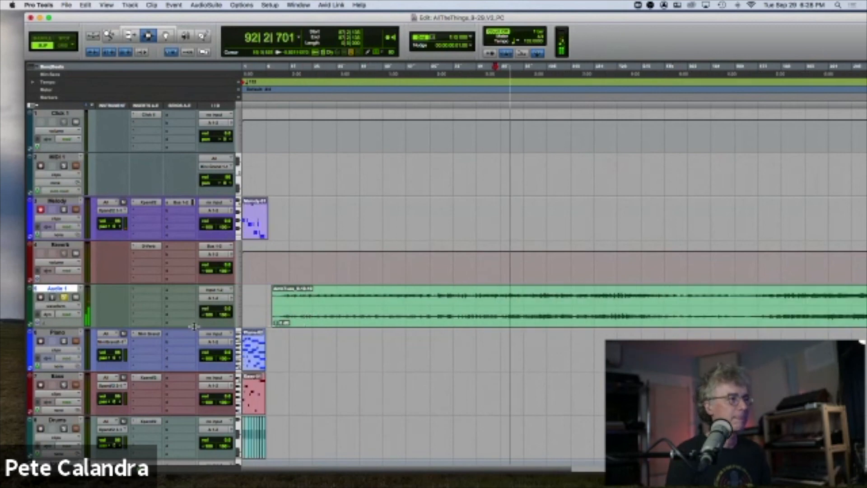
drag(120, 327, 120, 379)
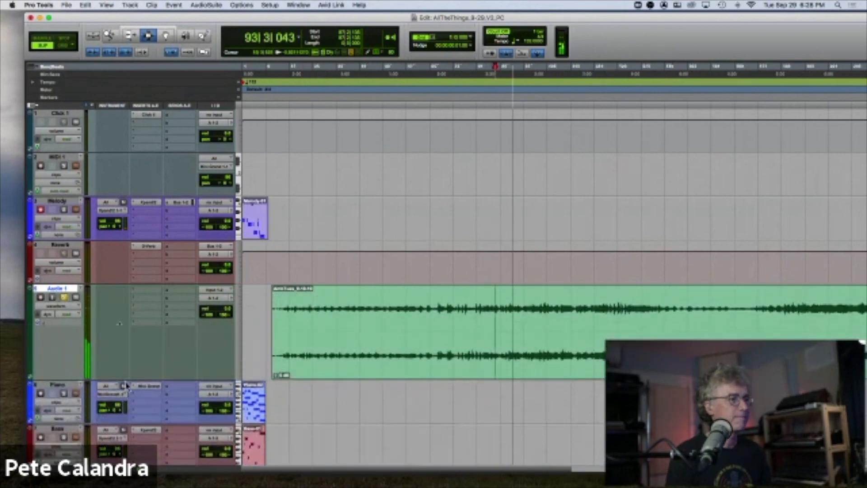
key(r)
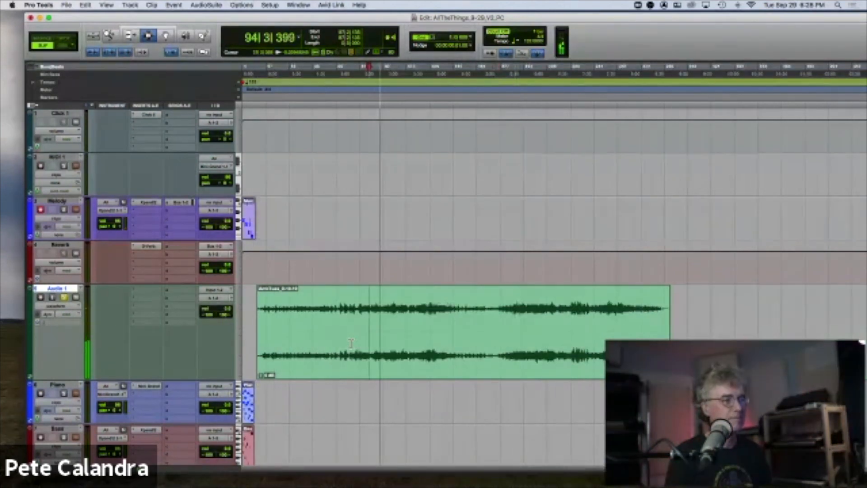
key(space)
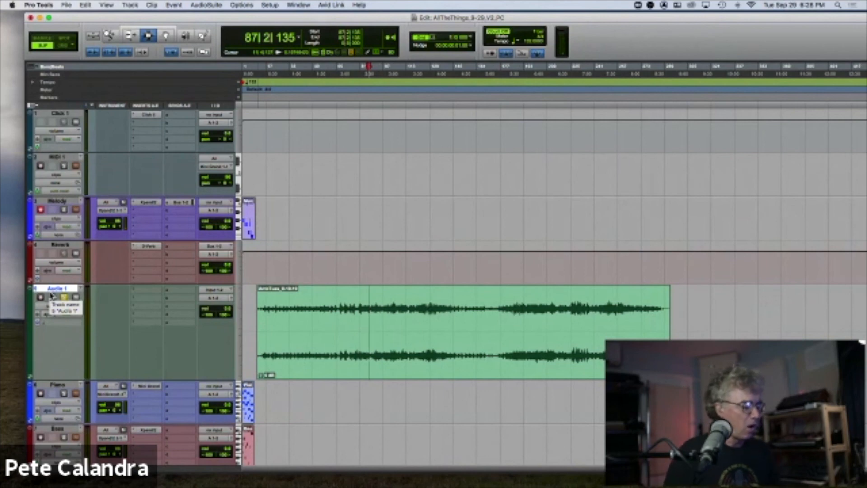
Select the Melody clip, move the solo from Audio 1 to the Melody track and play it from bar 1
key(super+bracketright)
key(super+bracketleft)
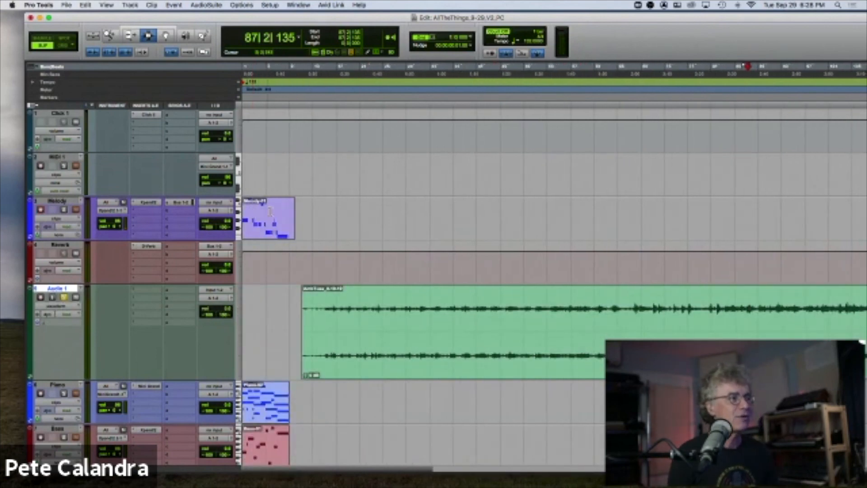
double_click(269, 211)
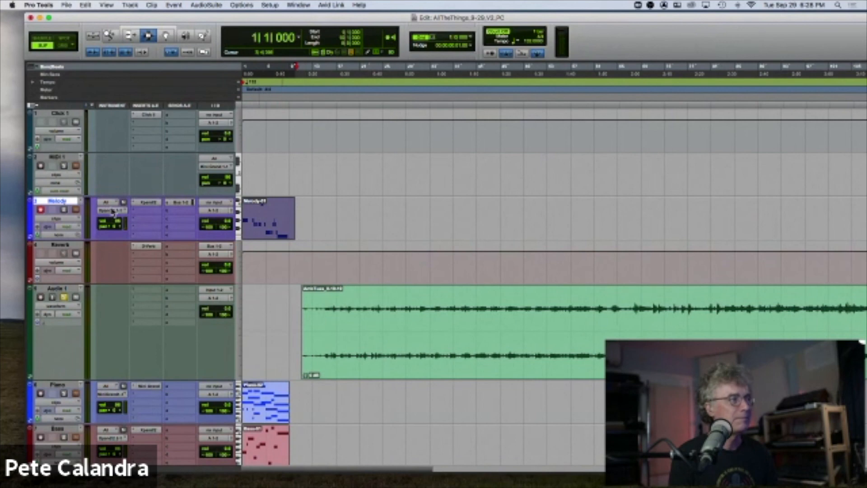
key(space)
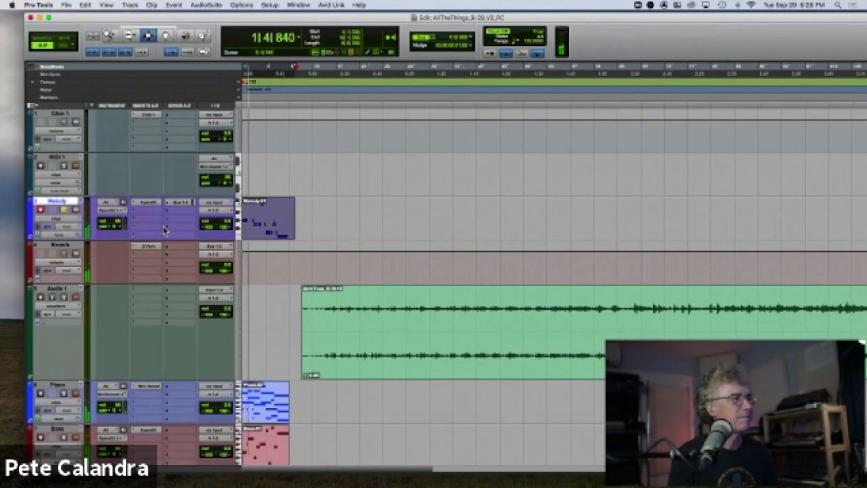
key(space)
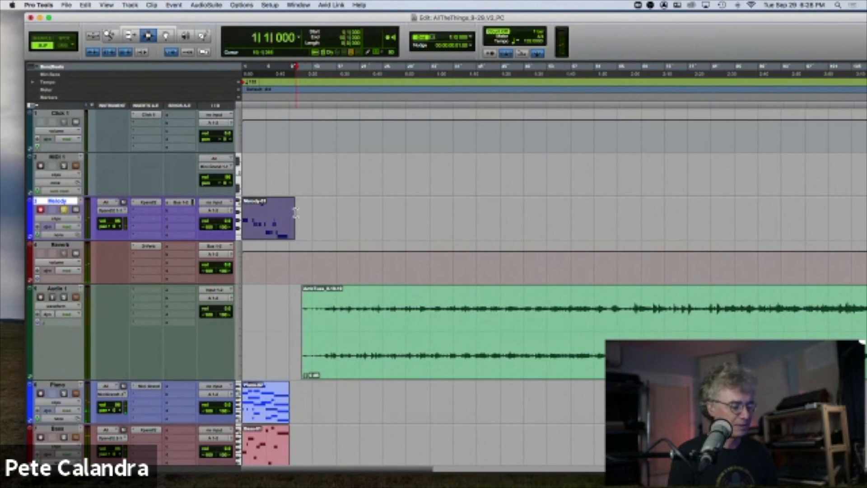
Remove the clip from the Melody track and play the session from the start
key(super+z)
key(space)
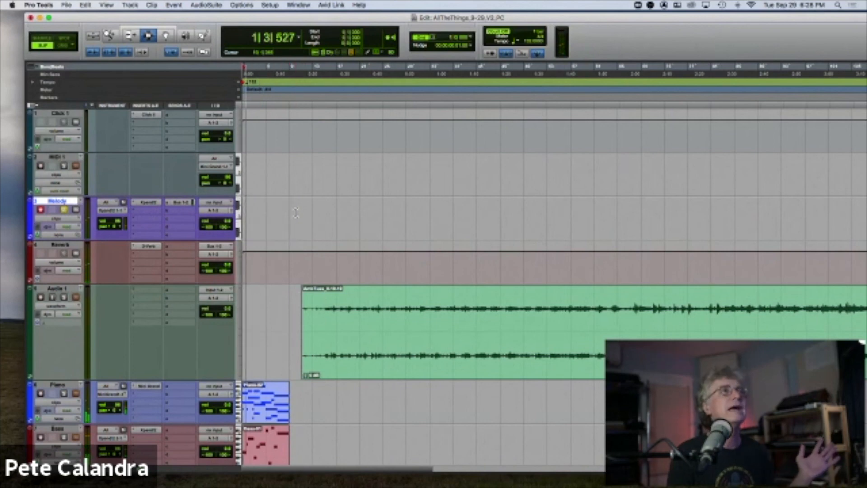
Stop playback and restore the removed clip on the Melody track
key(space)
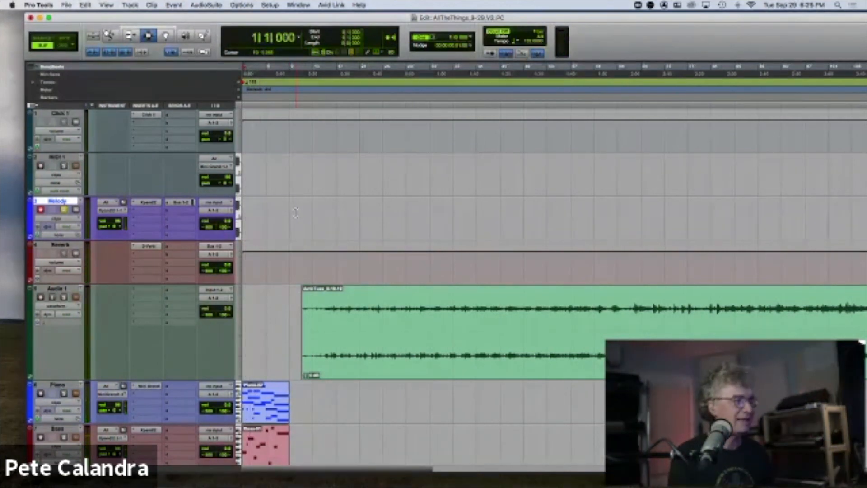
key(super+shift+z)
Select the whole Audio 1 clip, move the solo from the Melody track to Audio 1 and play the clip
double_click(334, 329)
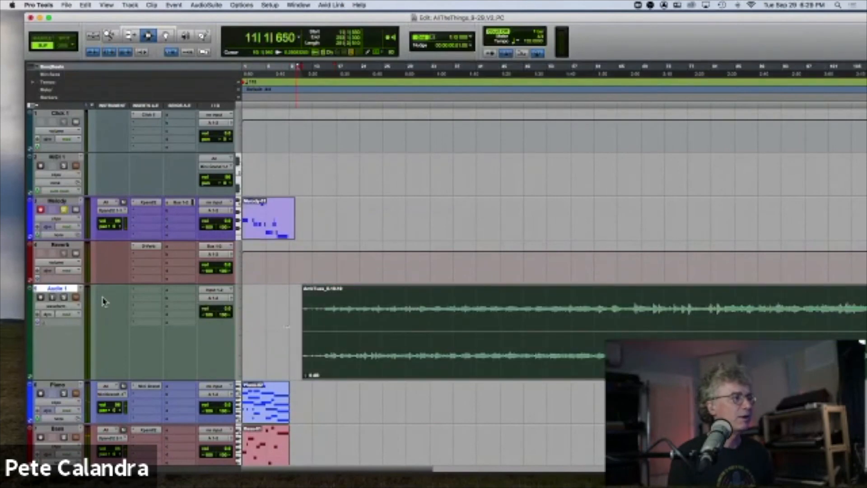
click(64, 210)
click(63, 298)
key(space)
key(super+bracketleft)
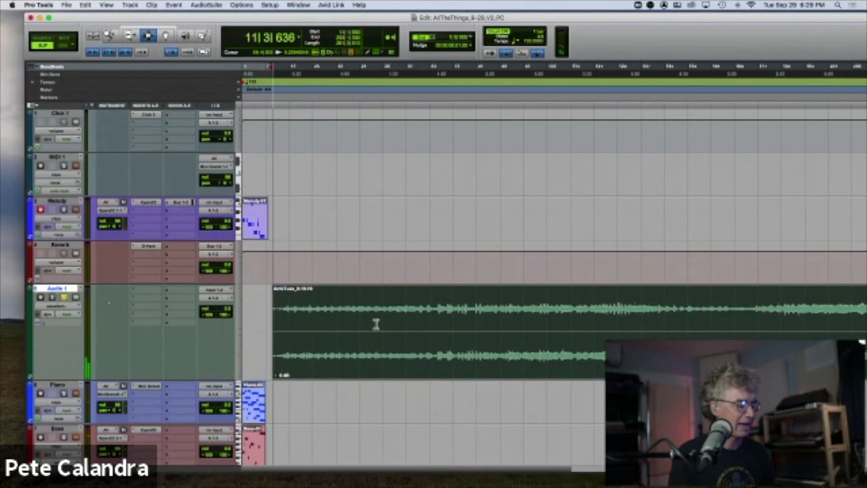
key(super+bracketleft)
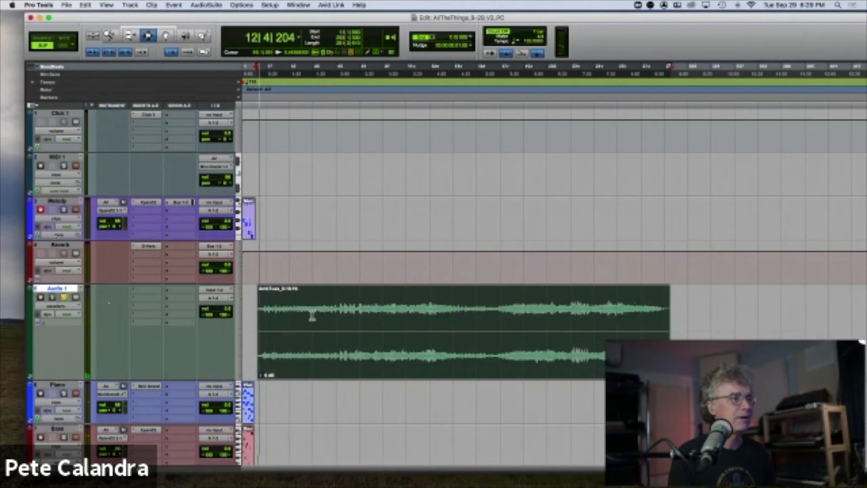
Remove the audio clip from the Audio 1 track and restart playback without it
key(super+z)
key(space)
key(space)
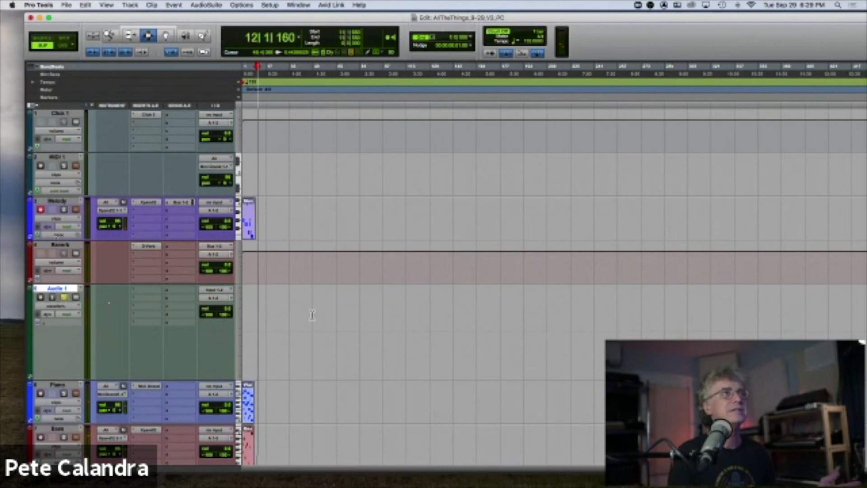
Restore the Audio 1 clip, stop playback and place the edit cursor on the Reverb track at about bar 42
key(super+shift+z)
key(space)
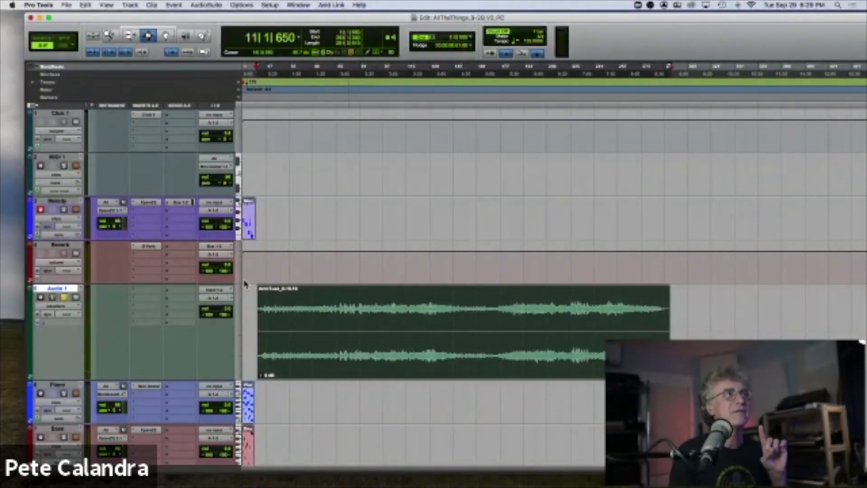
click(303, 266)
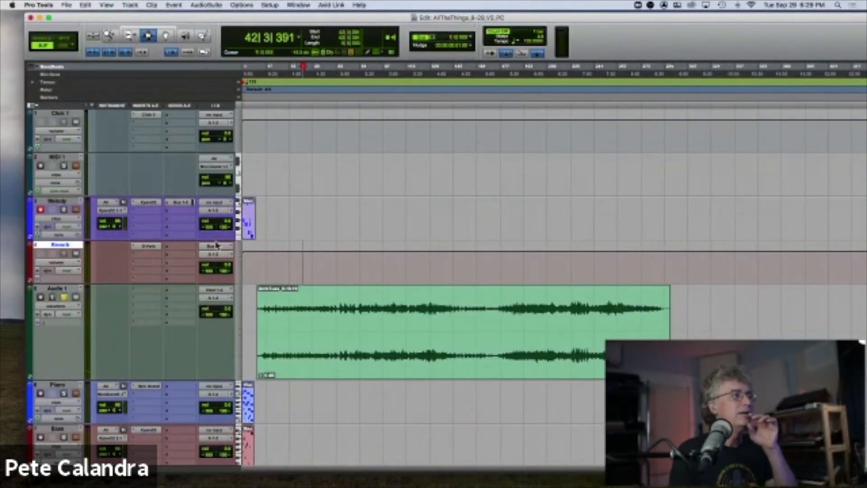